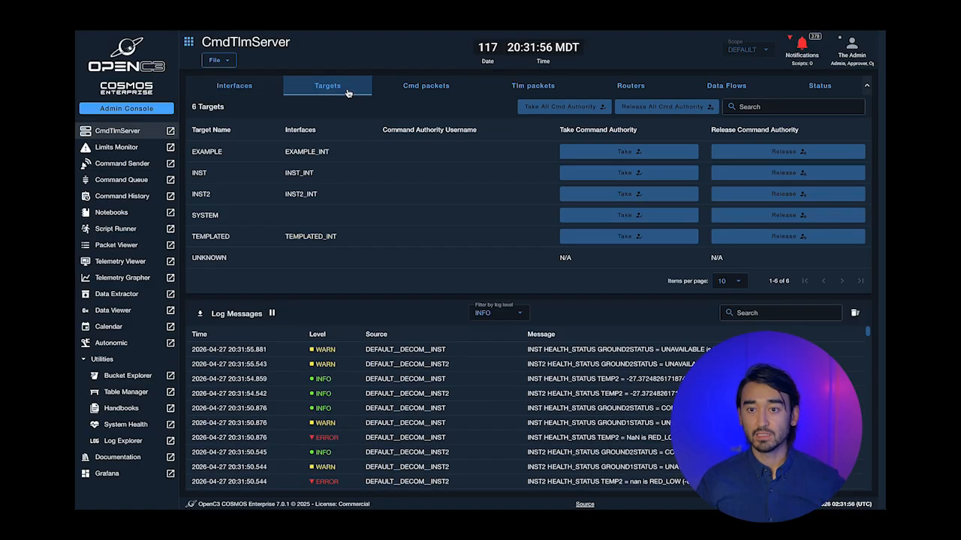
- Browse the CmdTlmServer's command packets, telemetry packets, routers and data flows diagram
click(450, 86)
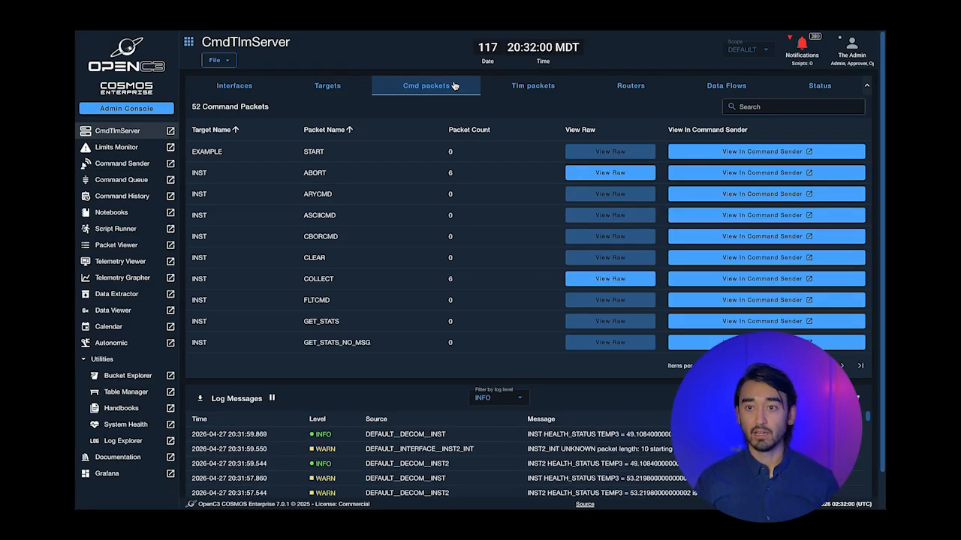
click(521, 88)
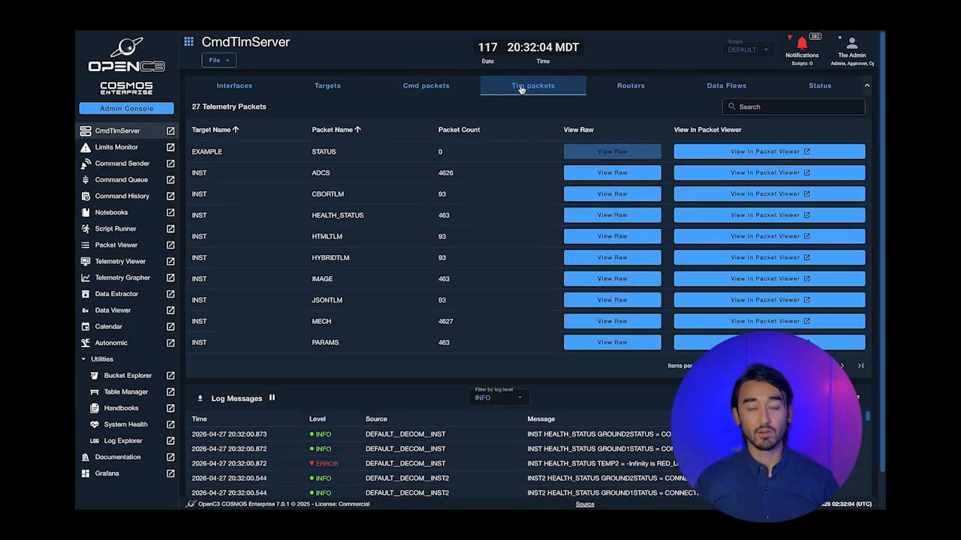
click(629, 87)
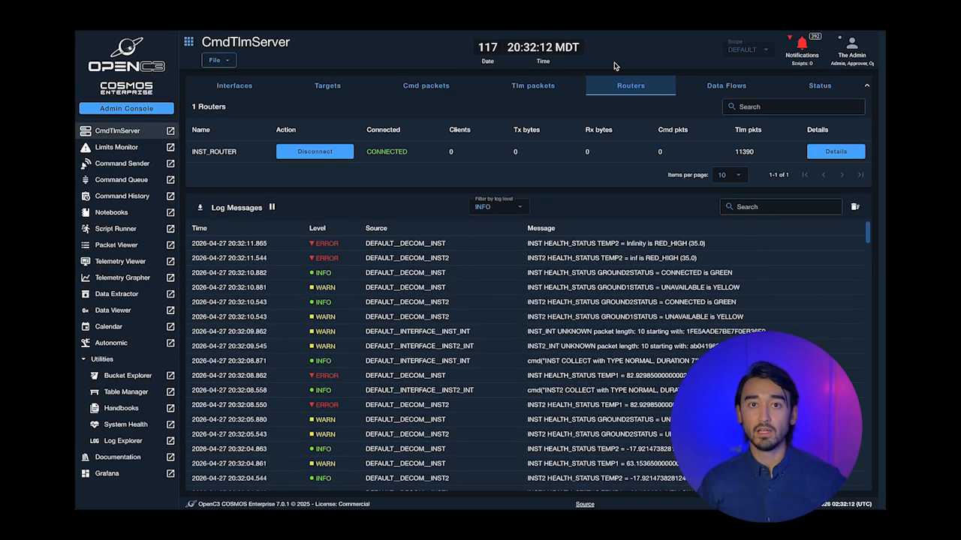
click(732, 84)
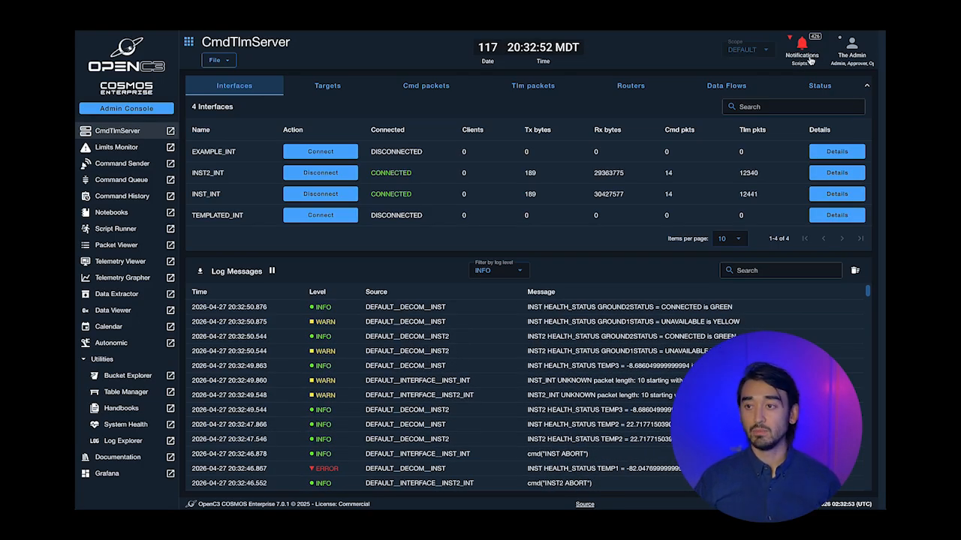
- Review the error notifications list, dismiss it, and view the admin account options
click(809, 58)
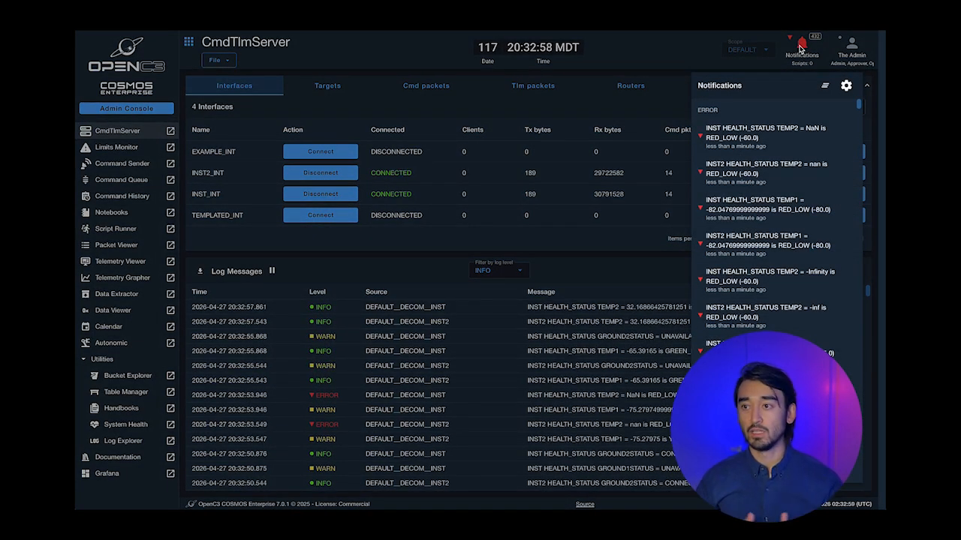
click(690, 51)
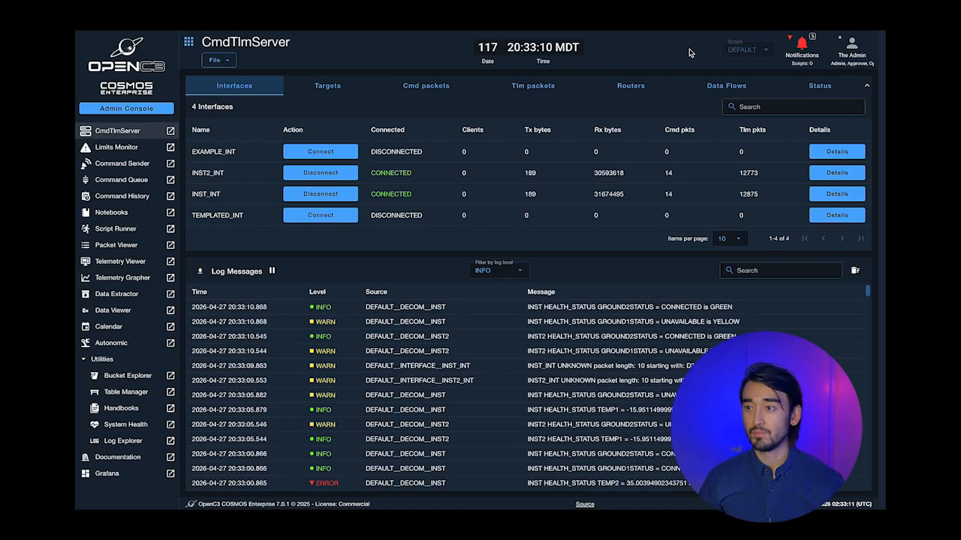
click(851, 45)
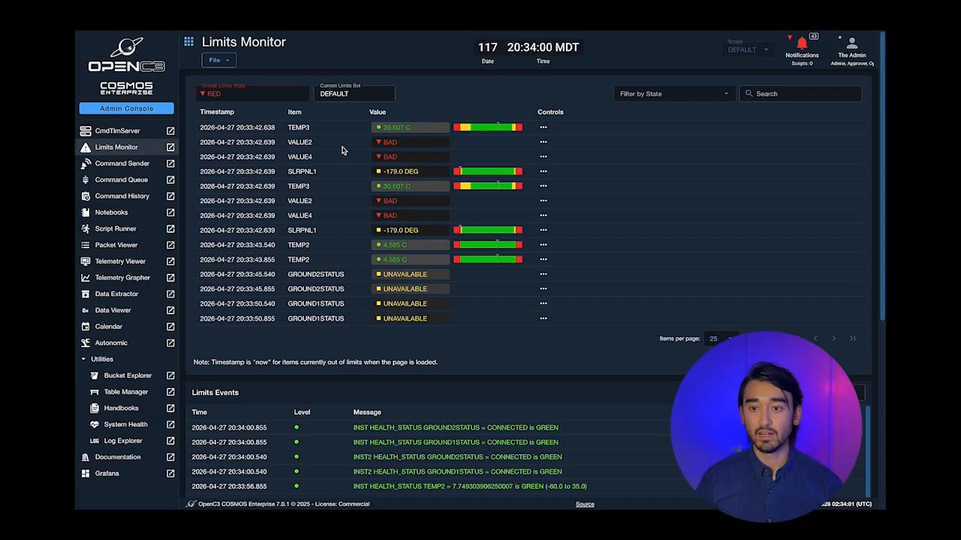
- Glance at the Limits Events log, peek at TEMP3's ignore/hide actions, then bring up TEMP3's value options
scroll(542, 156, down, 4)
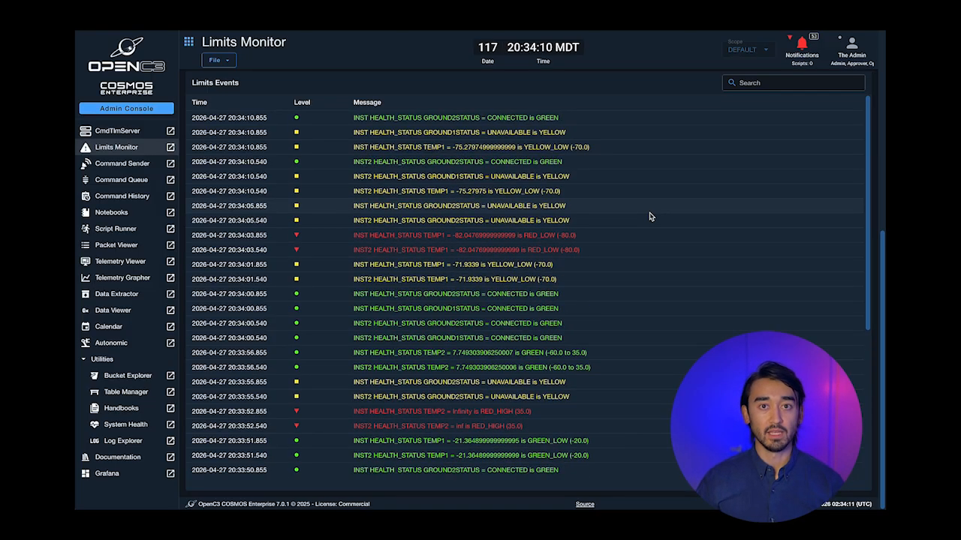
scroll(650, 217, up, 5)
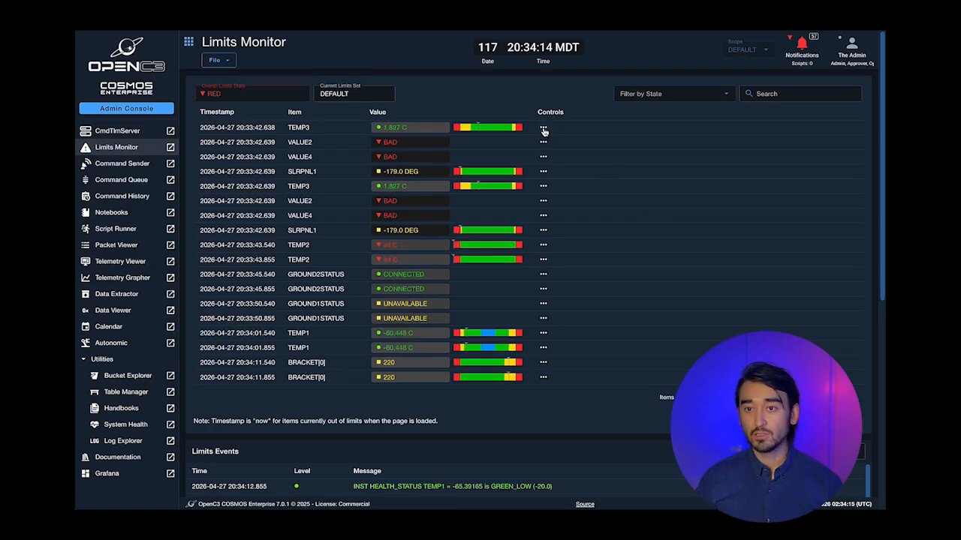
click(543, 129)
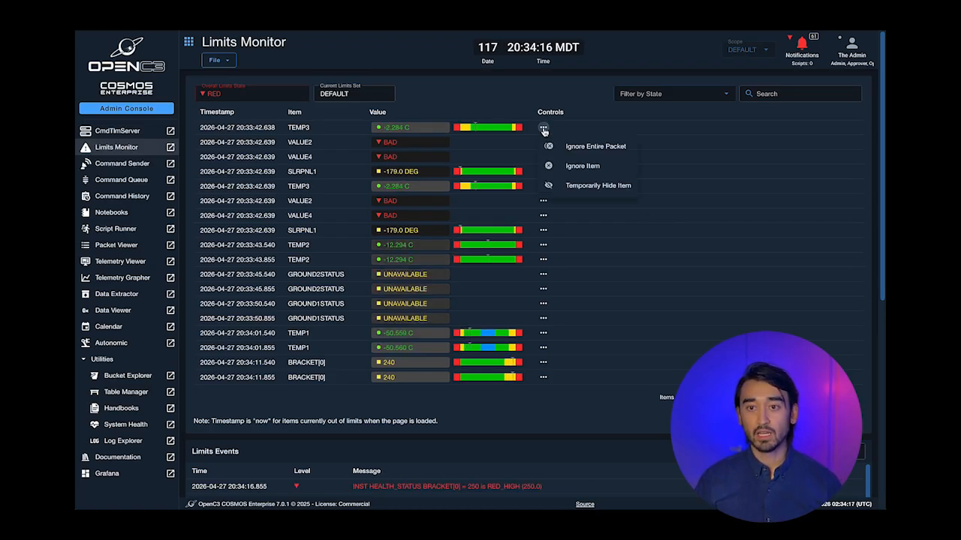
click(407, 128)
right_click(409, 129)
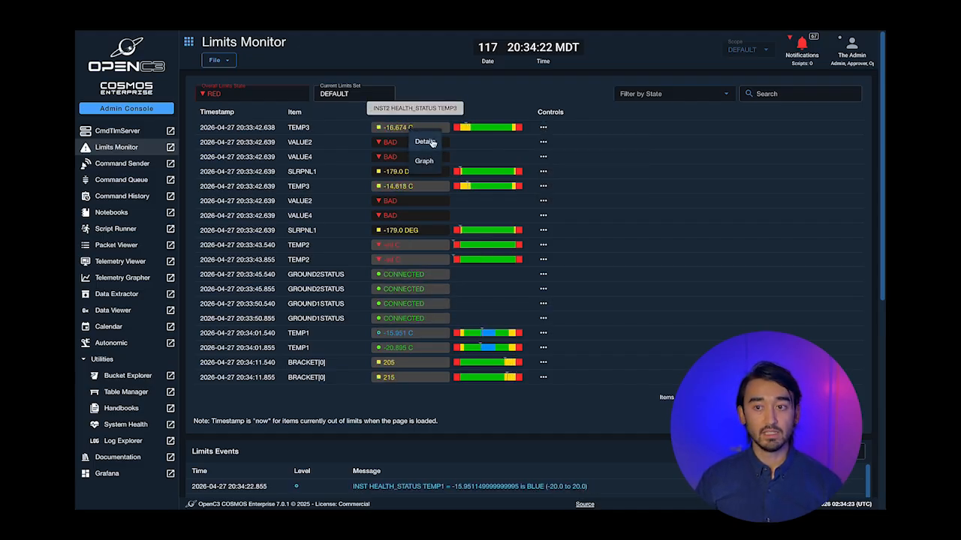
click(425, 142)
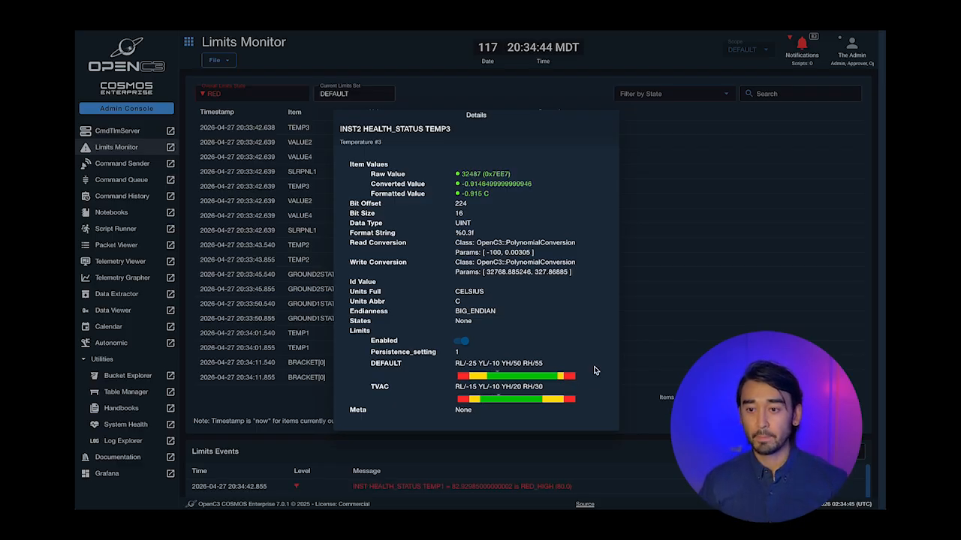
click(698, 309)
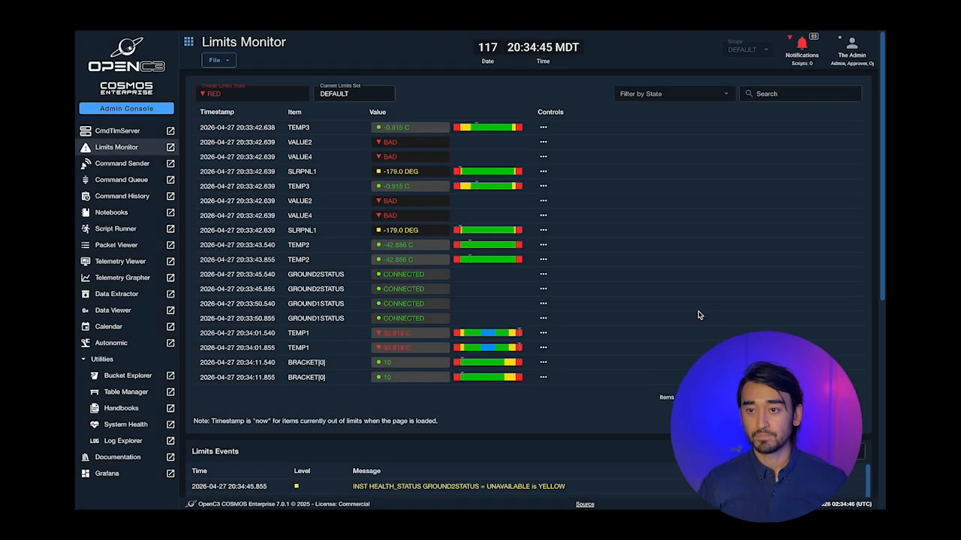
right_click(399, 131)
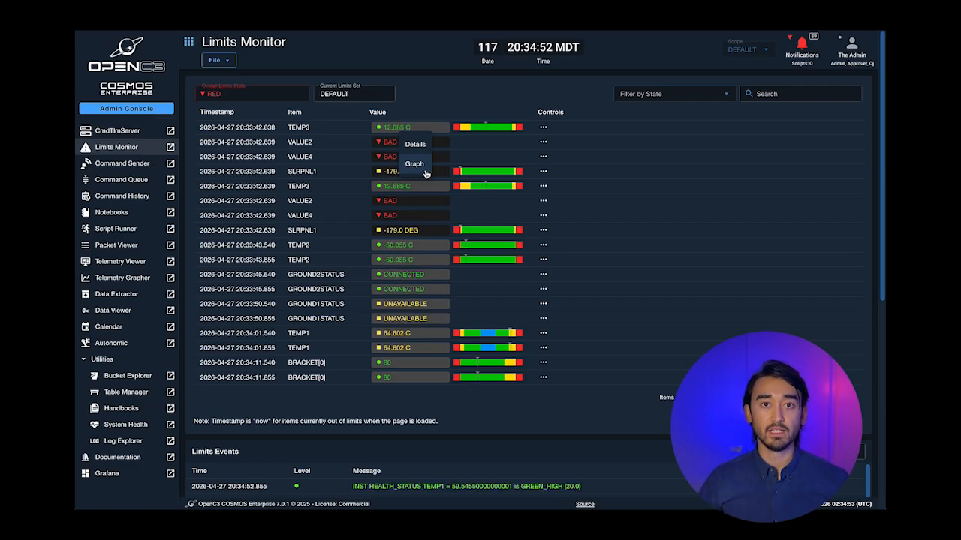
click(465, 101)
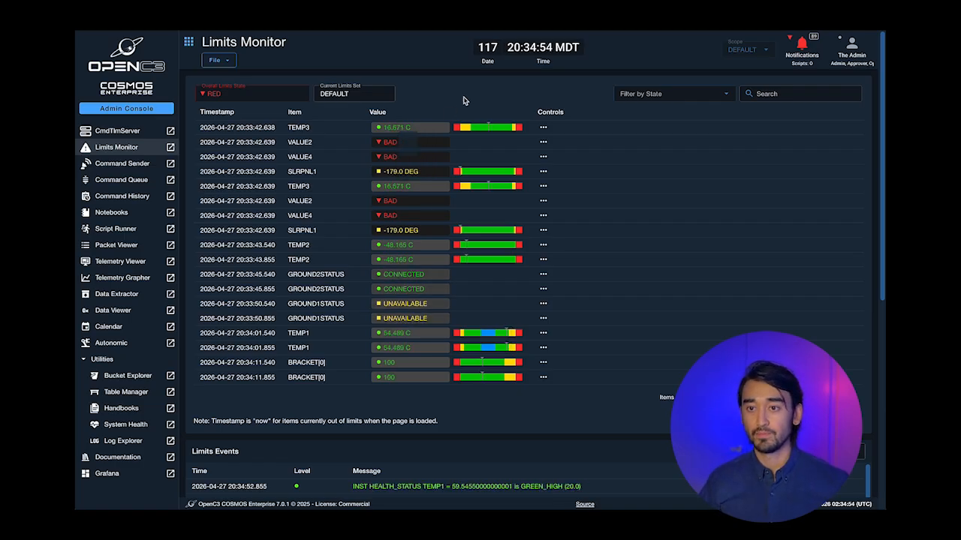
click(543, 128)
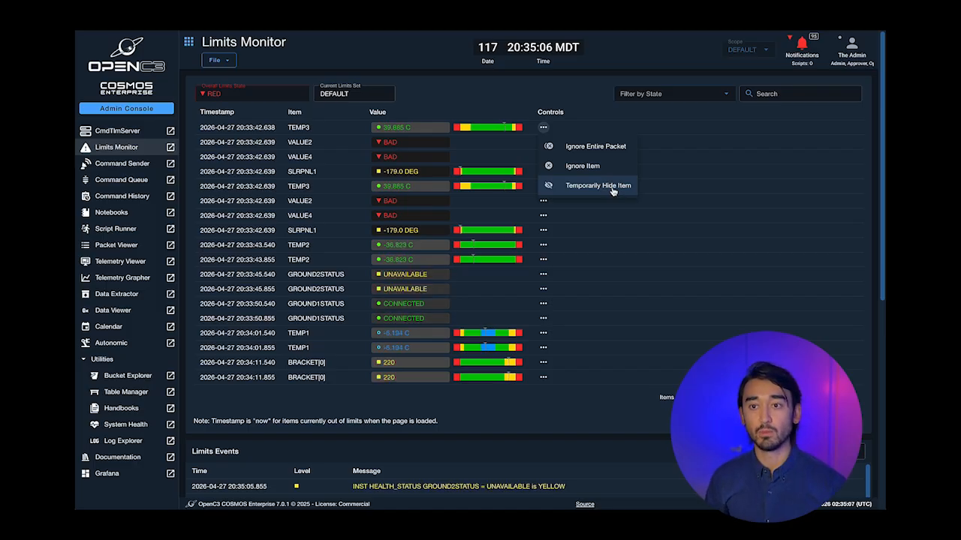
click(507, 96)
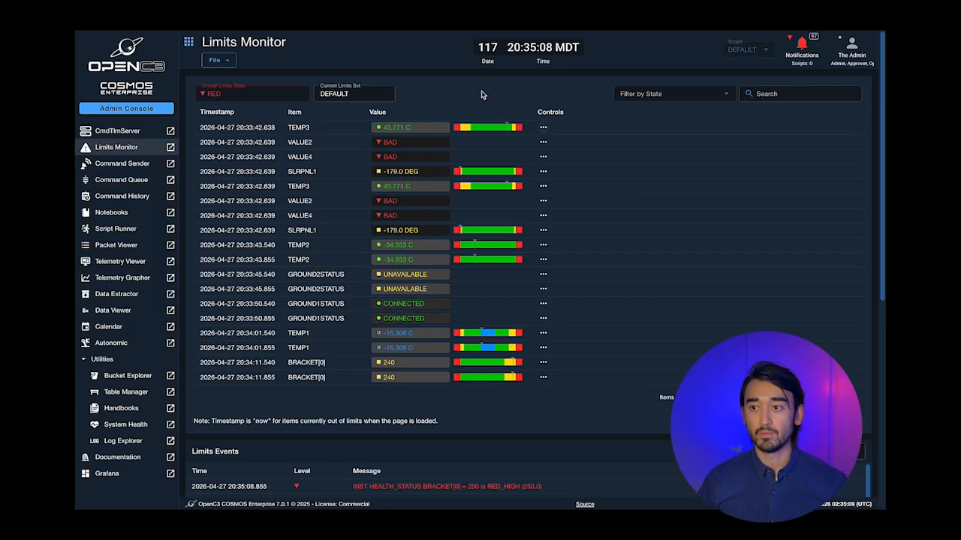
- View details for INST2 HEALTH_STATUS TEMP3, then list the available limits sets under Change Limits Set
click(214, 61)
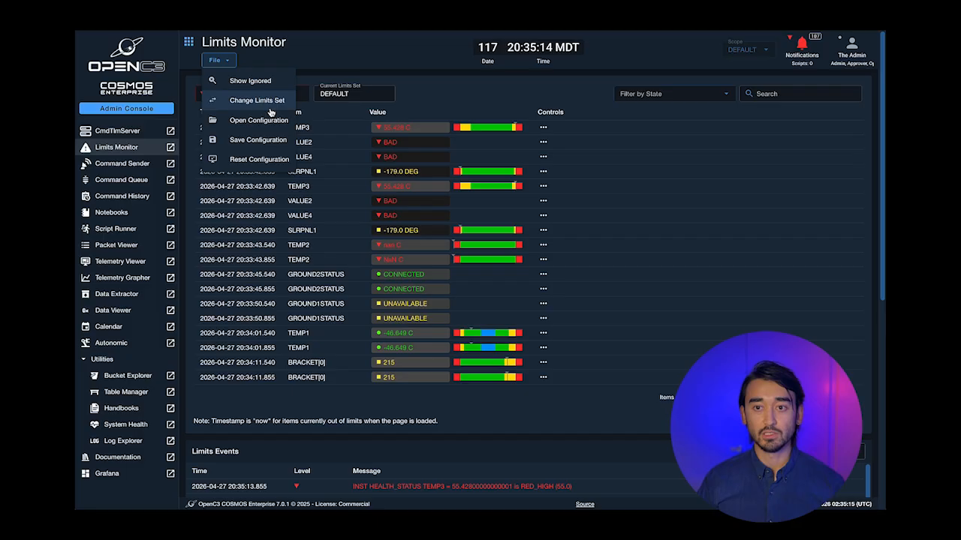
click(450, 100)
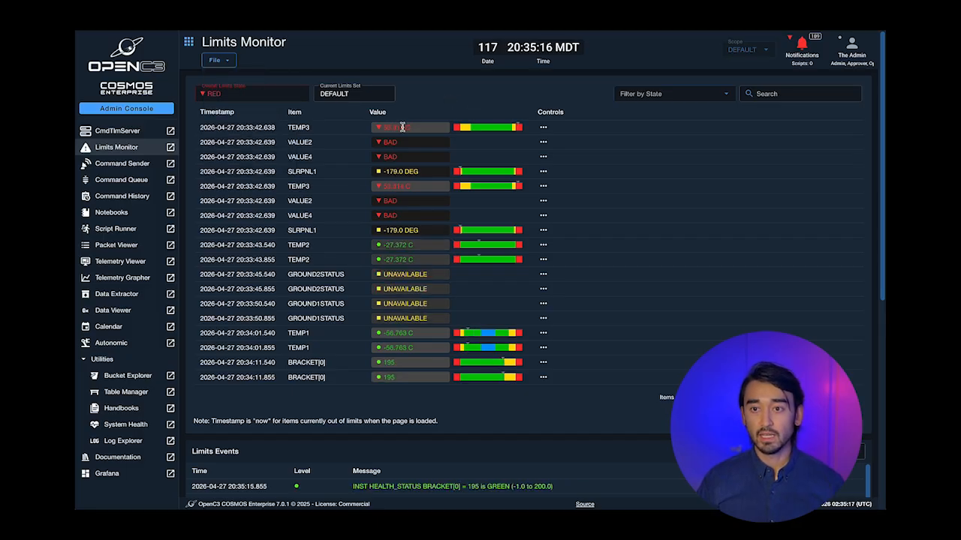
right_click(403, 128)
click(424, 143)
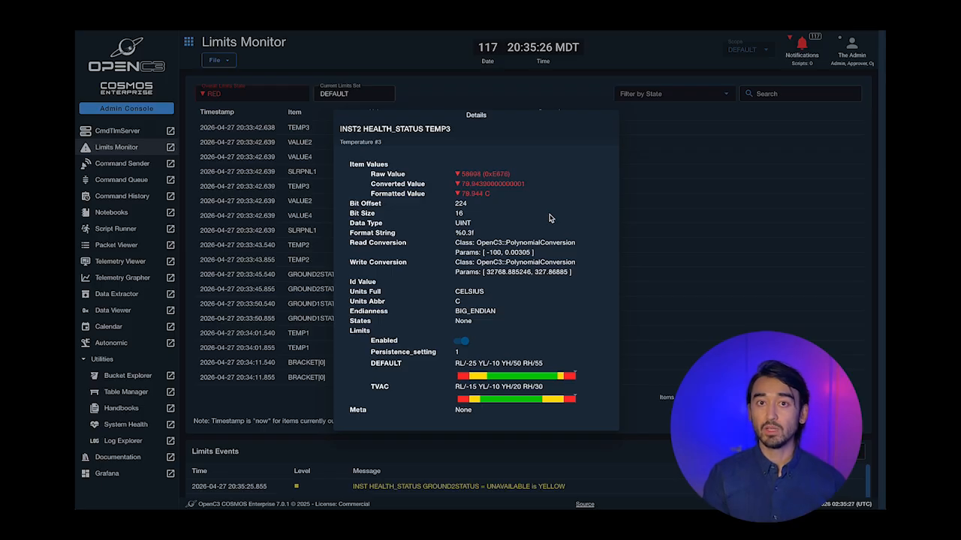
click(495, 77)
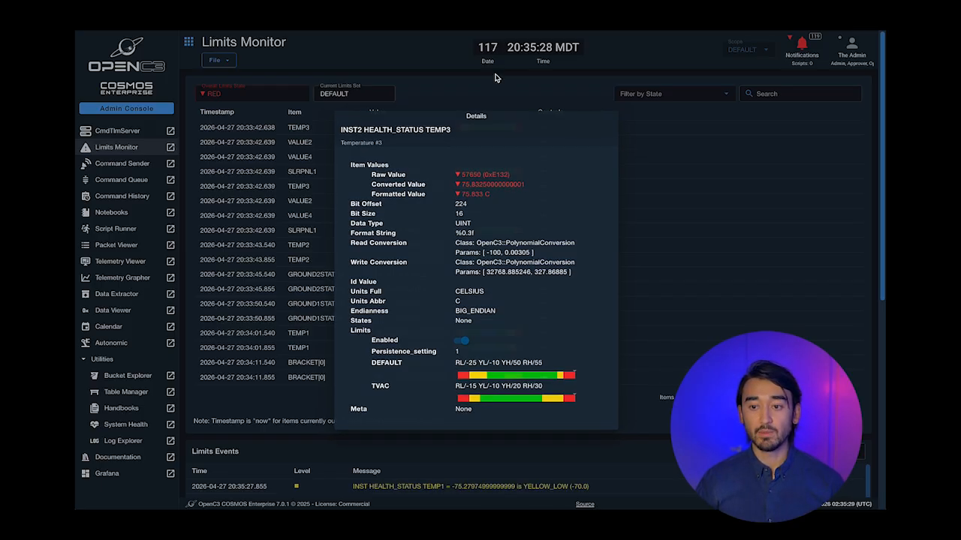
click(218, 60)
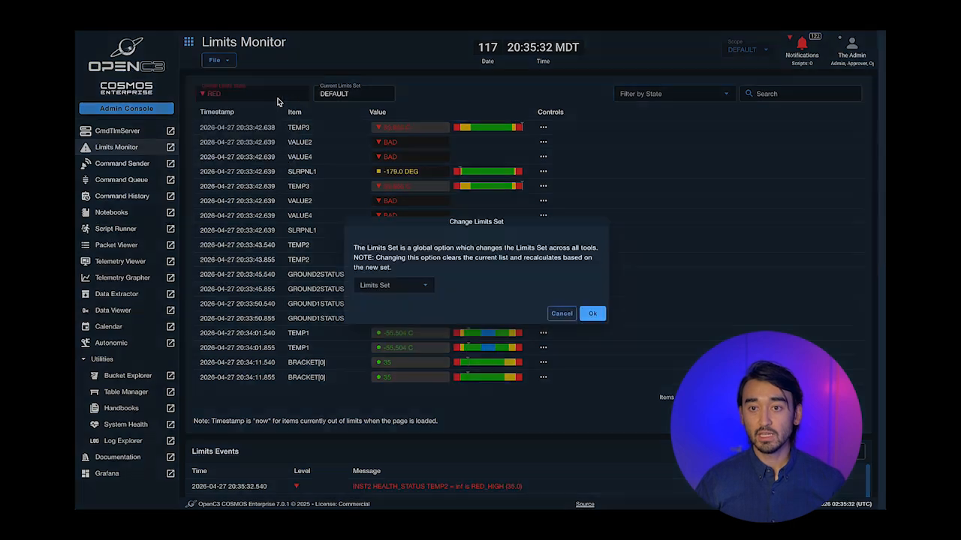
click(418, 287)
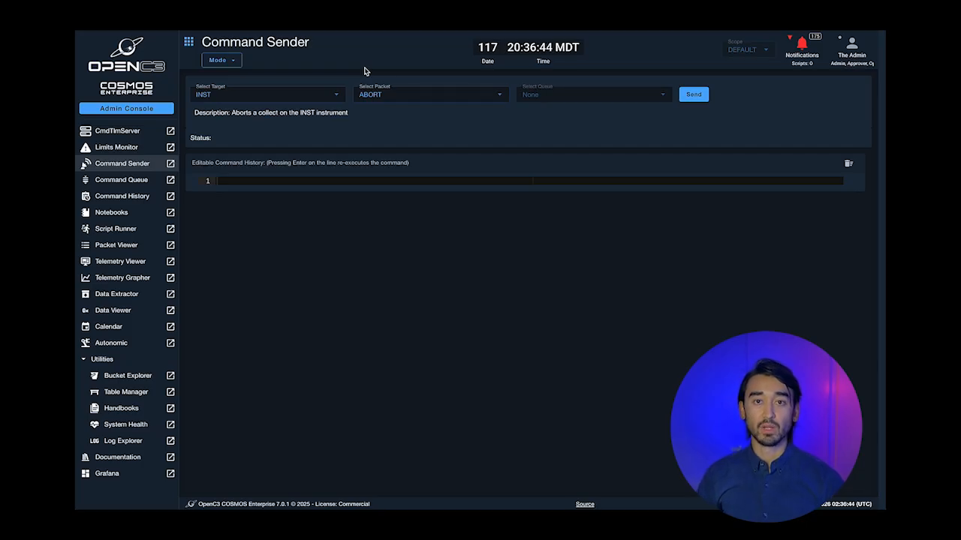
- Load the COLLECT command packet for target INST in Command Sender
click(244, 93)
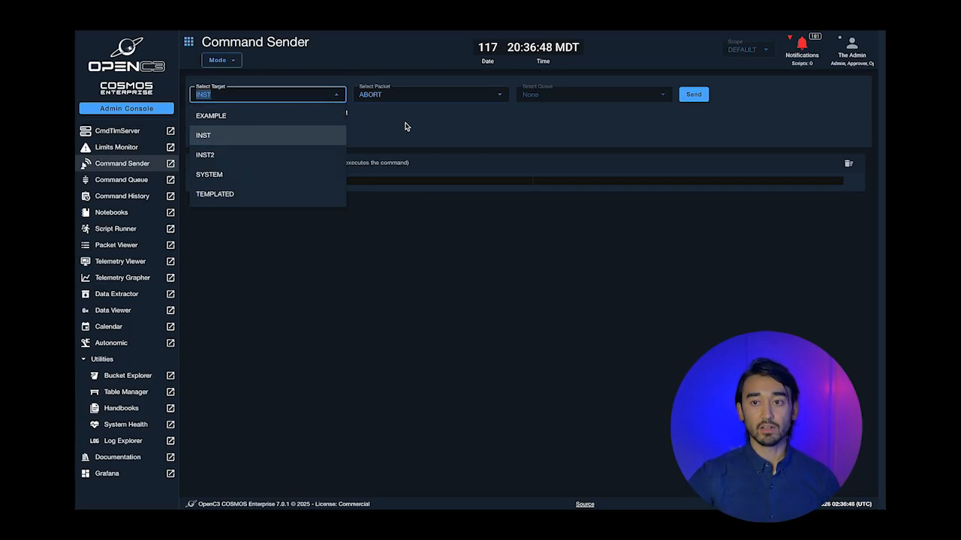
click(396, 91)
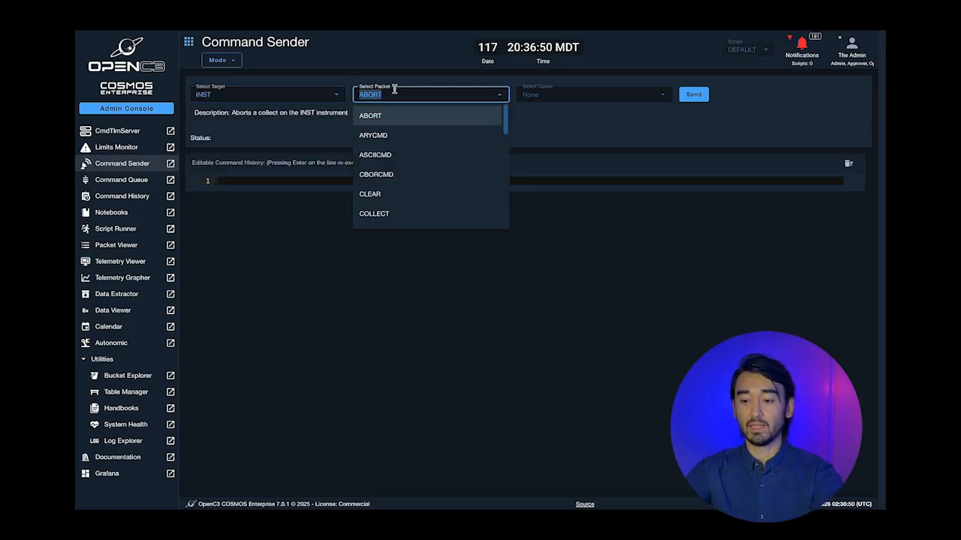
text(COLLECT)
key(Return)
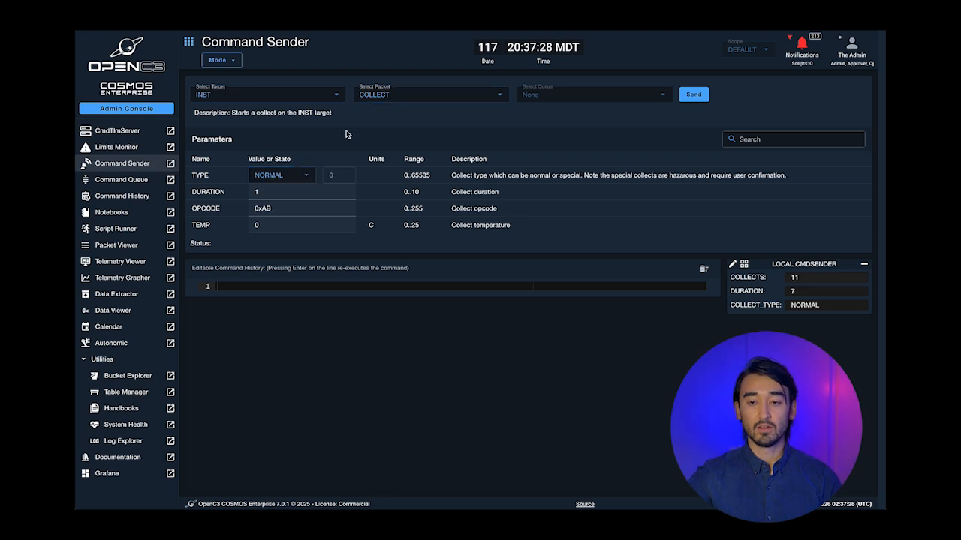
- Send INST COLLECT with TYPE NORMAL, then change TYPE to the hazardous SPECIAL
click(298, 175)
click(278, 196)
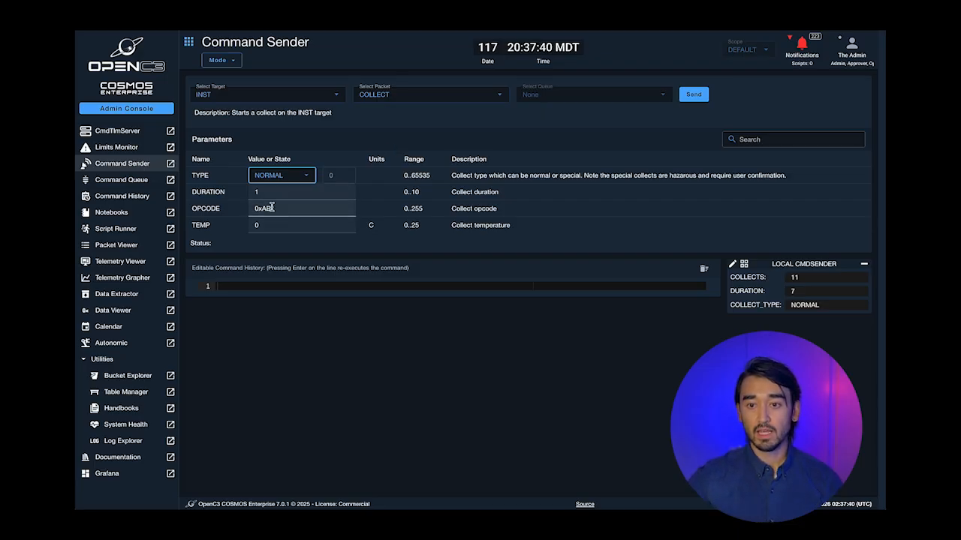
click(692, 95)
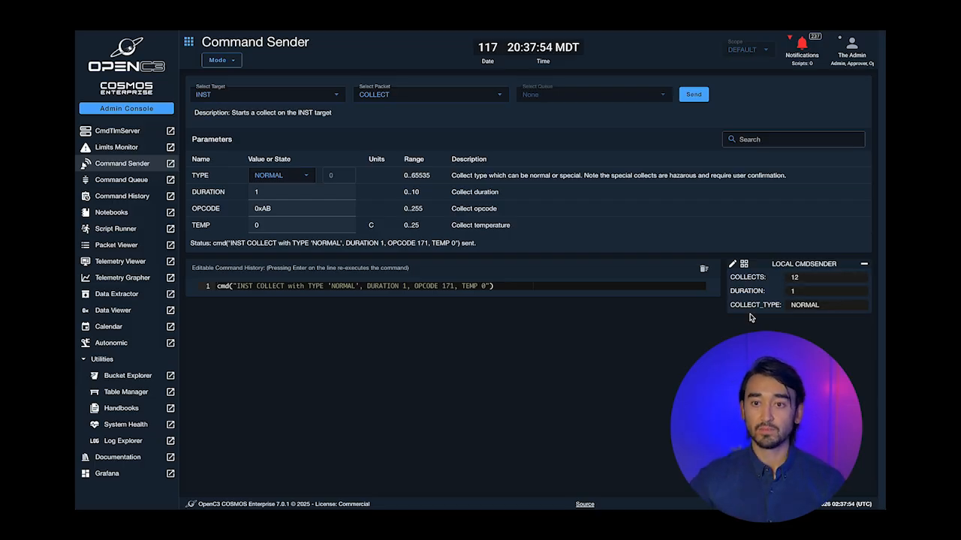
click(285, 175)
click(268, 216)
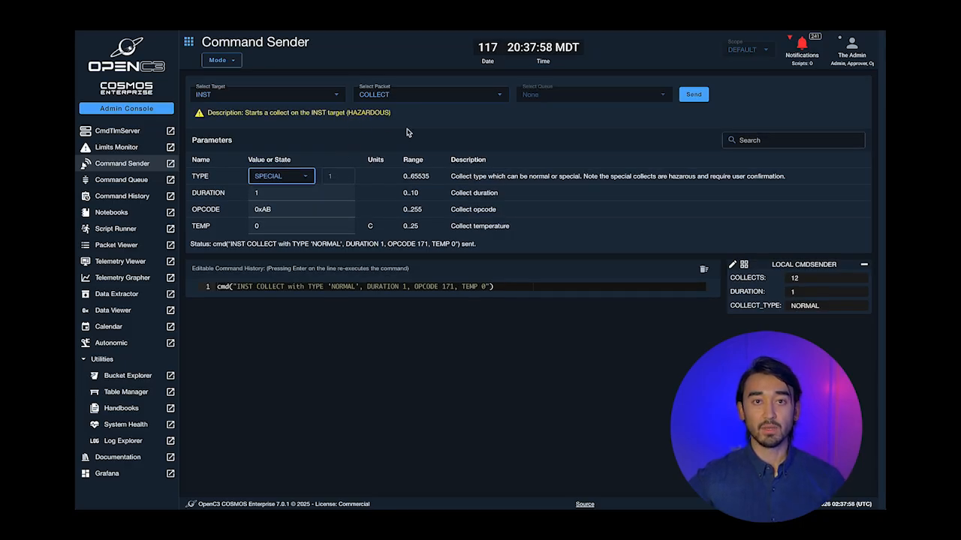
- Send the hazardous SPECIAL collect, then retry with DURATION 11 and dismiss the out-of-range error
click(689, 95)
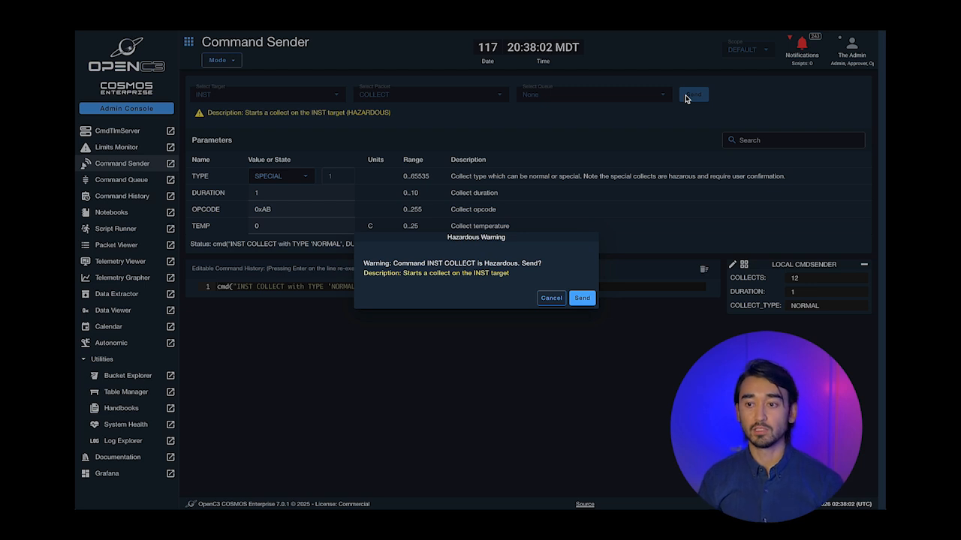
click(580, 298)
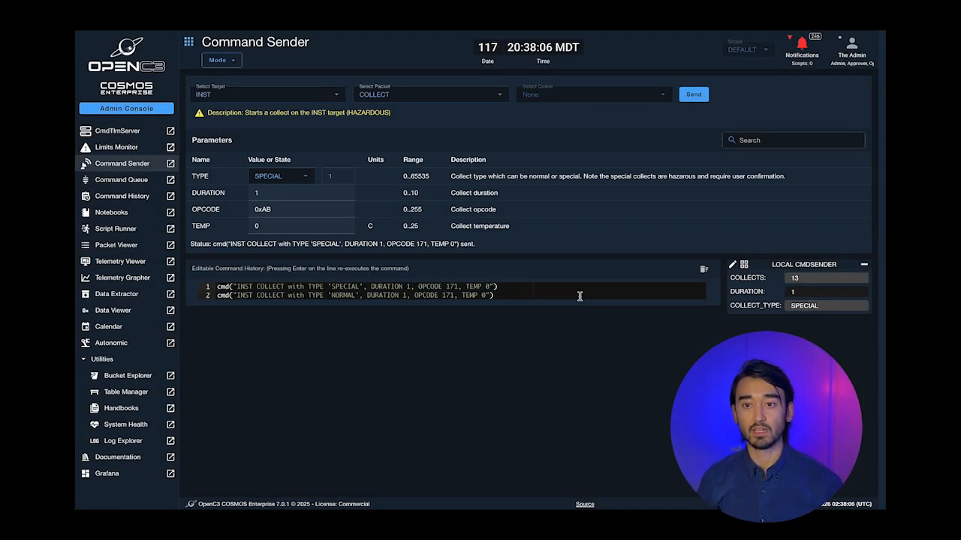
click(277, 193)
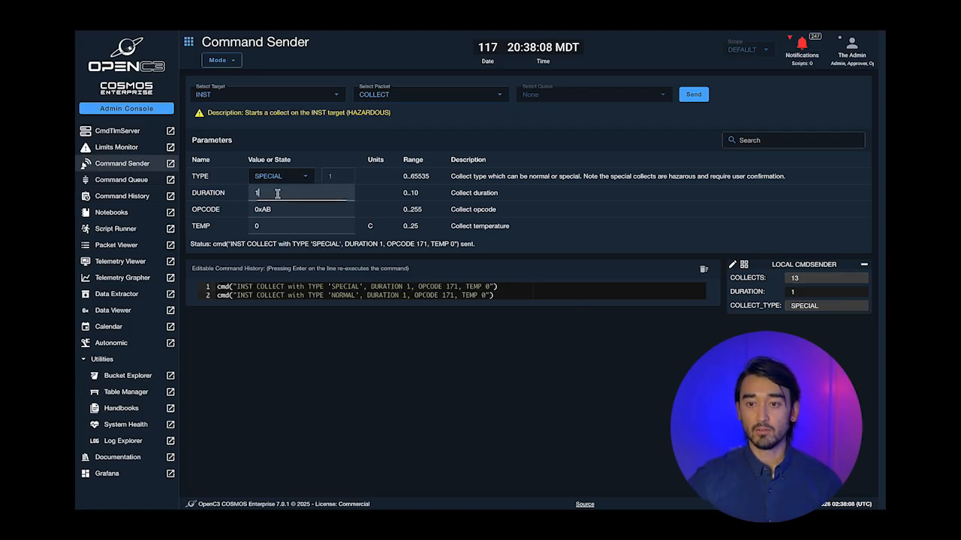
text(1)
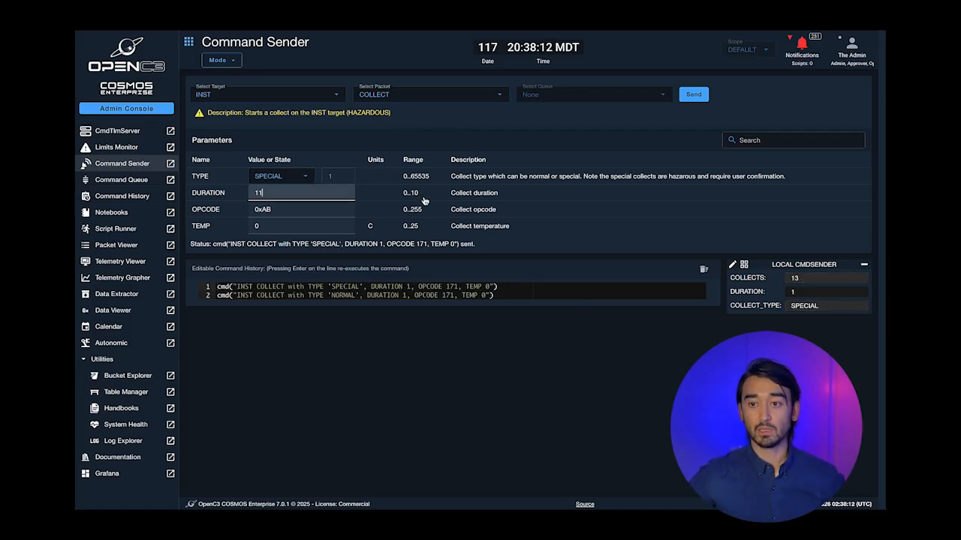
click(694, 95)
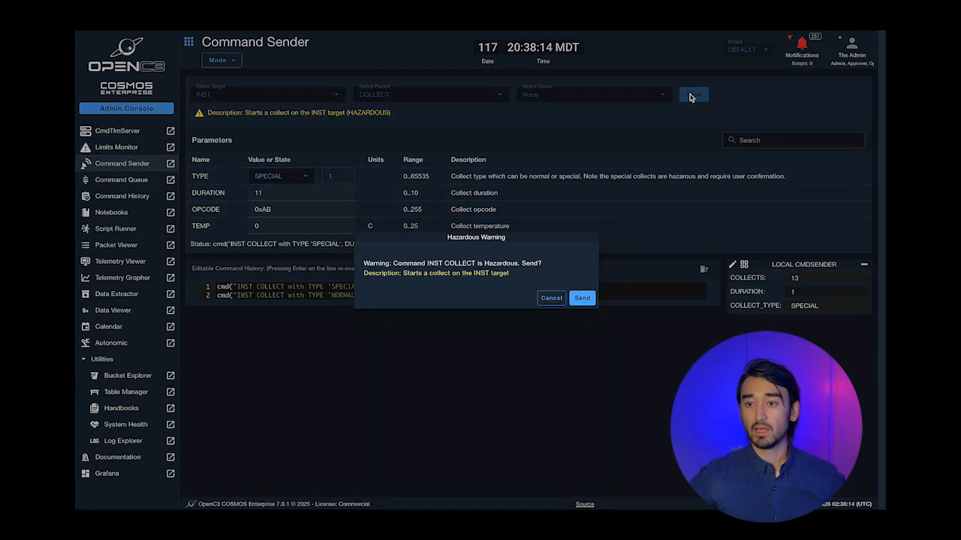
click(585, 299)
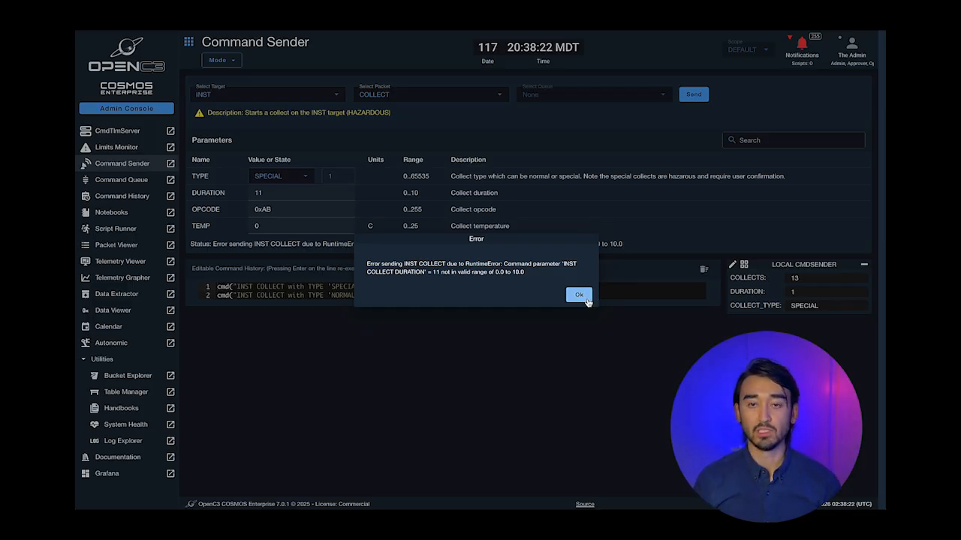
click(580, 295)
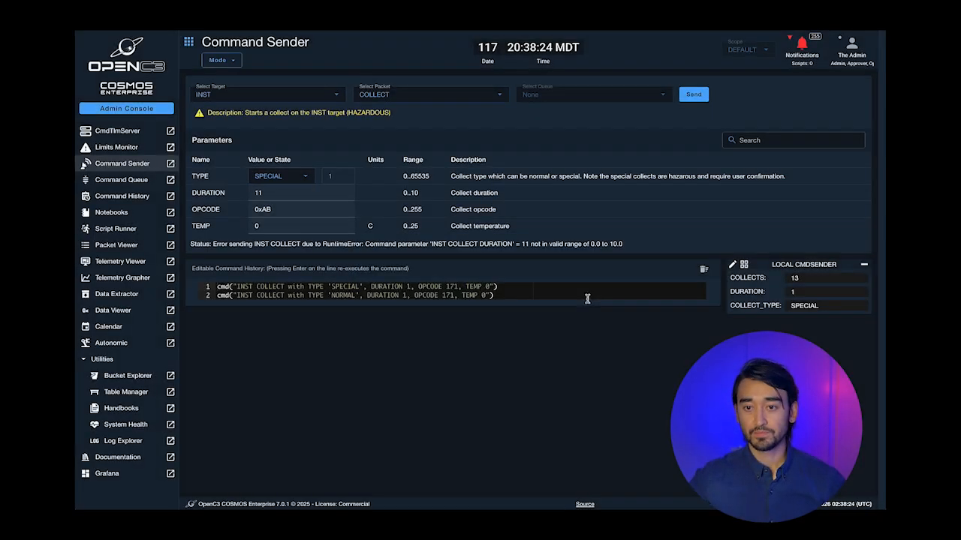
click(522, 292)
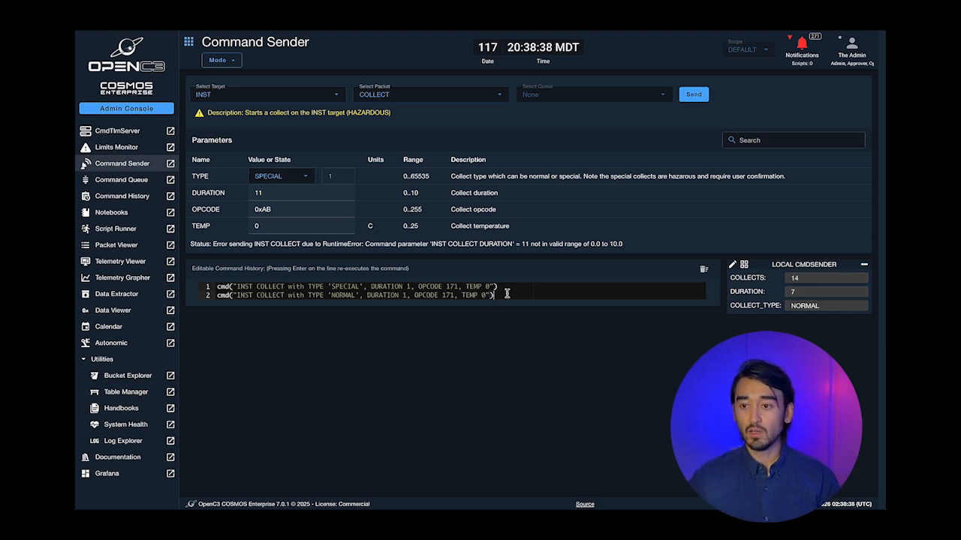
- Re-run the NORMAL collect from history, then resend it with TEMP changed to 10
key(Return)
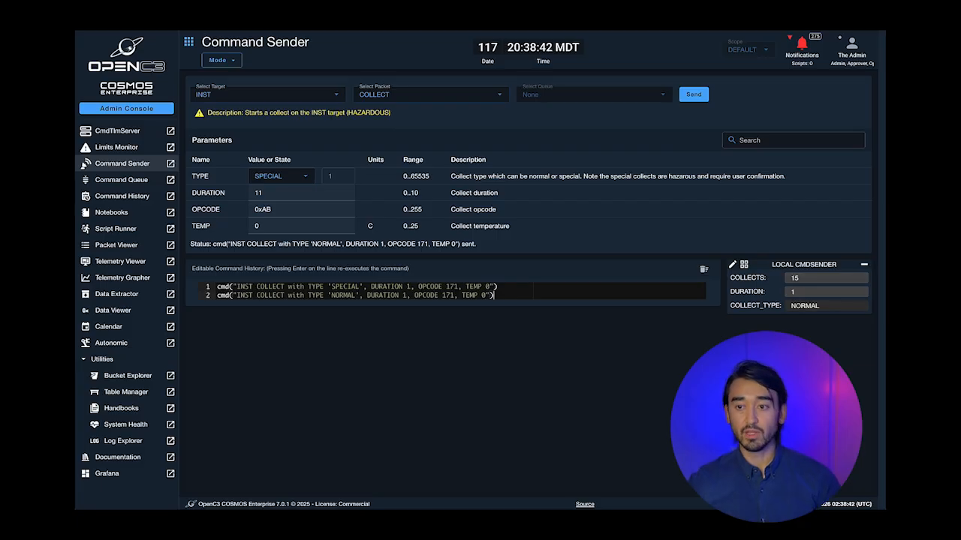
key(Left)
key(Left)
key(BackSpace)
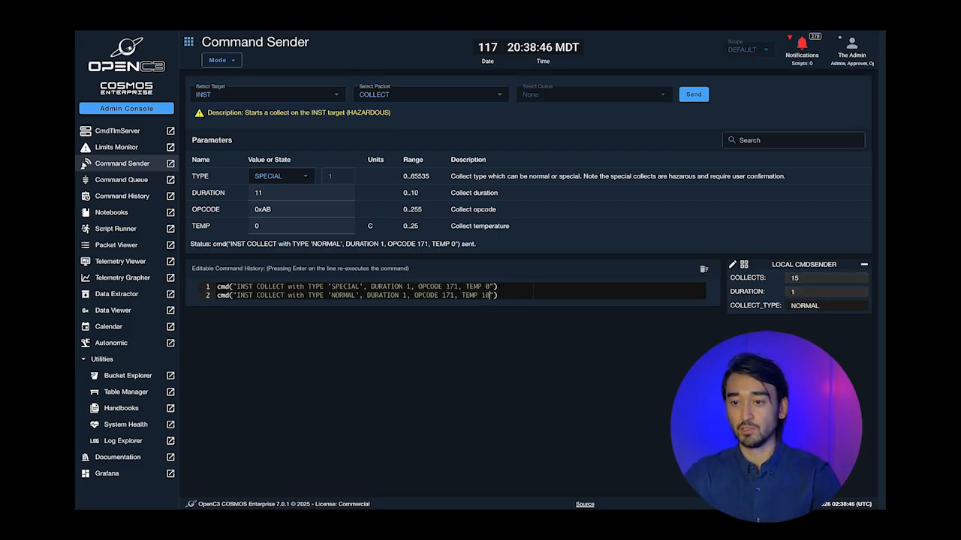
key(Return)
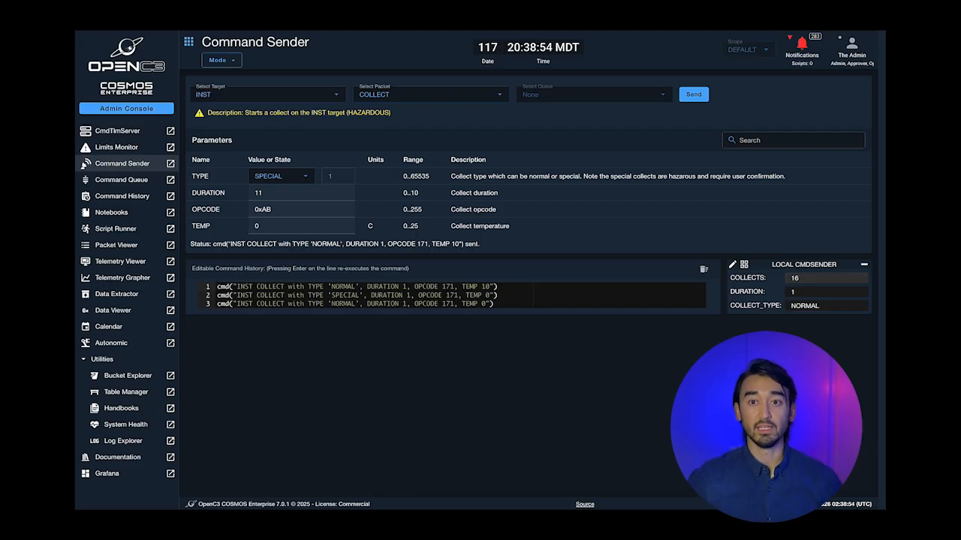
click(217, 59)
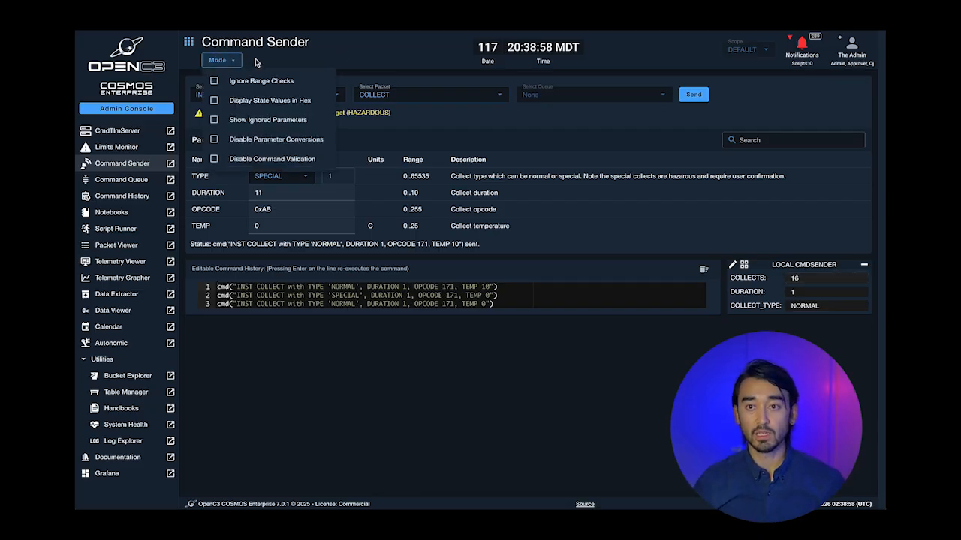
- Turn on Show Ignored Parameters in the Mode menu to reveal the CCSDS header fields
click(314, 124)
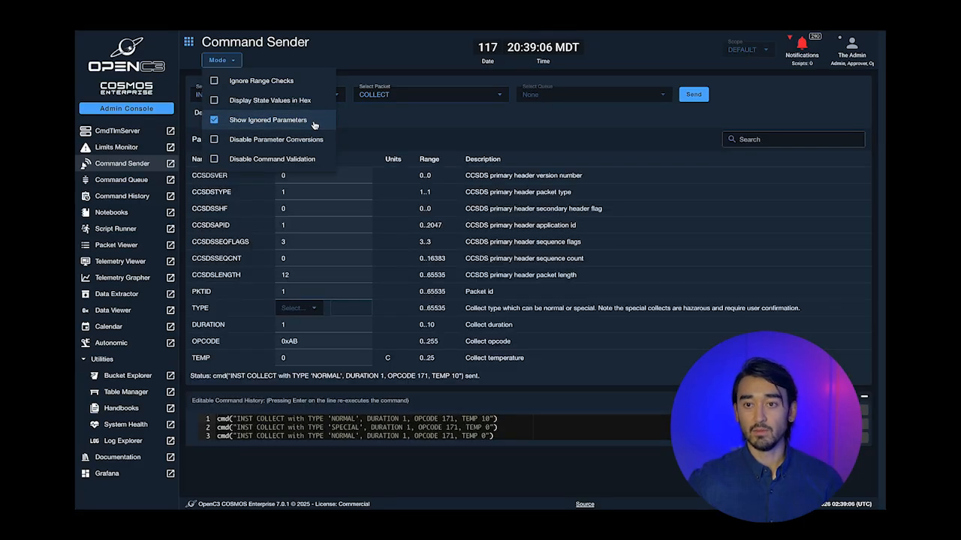
click(366, 60)
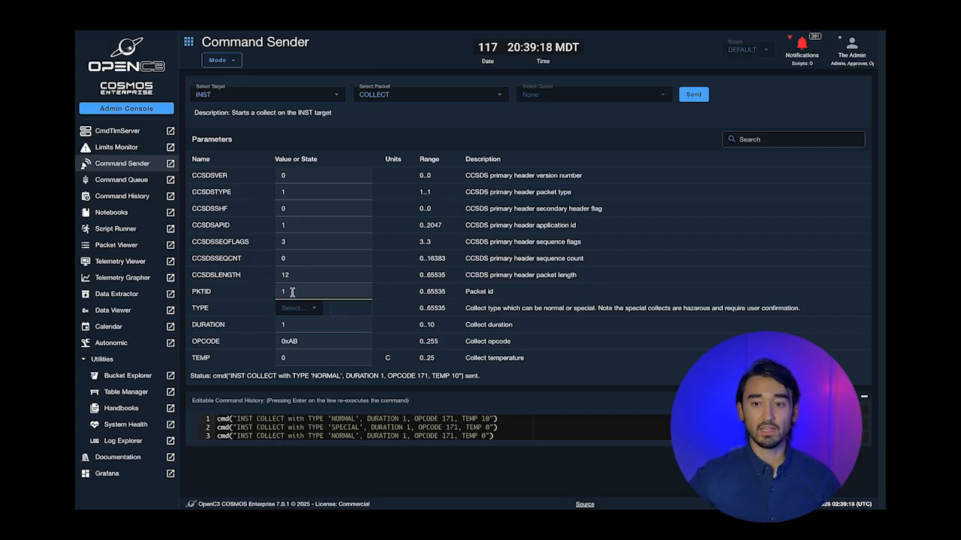
click(234, 61)
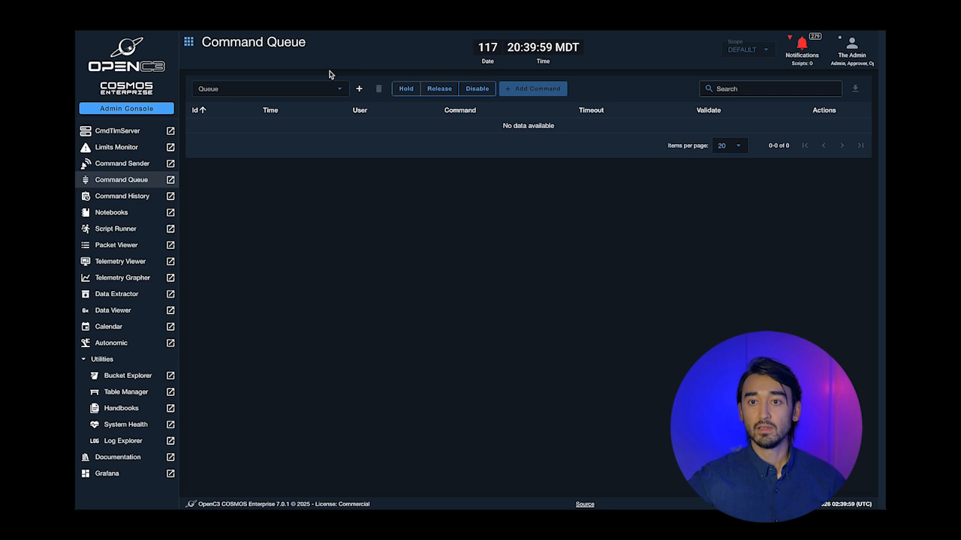
- Add a command queue named DEMO and have it selected in Command Queue
click(359, 89)
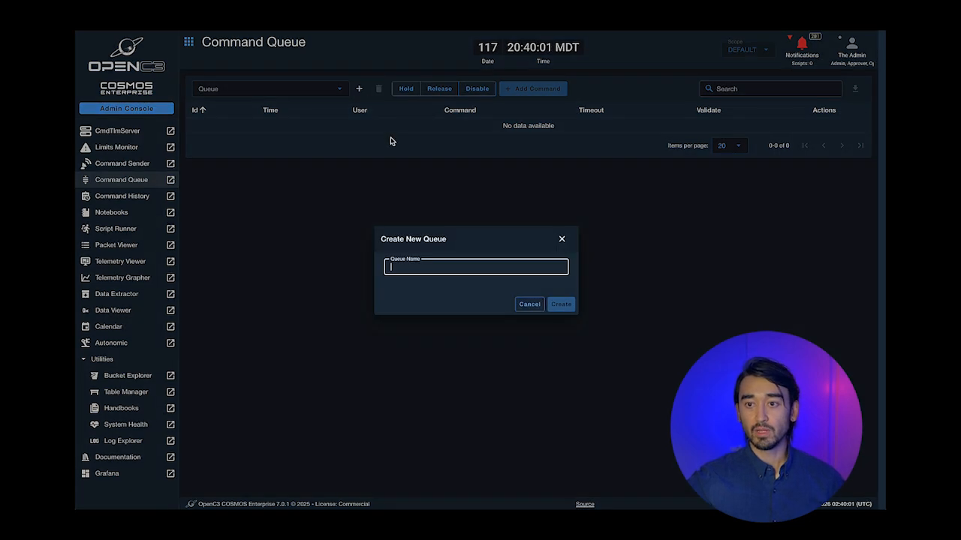
text(DEMO)
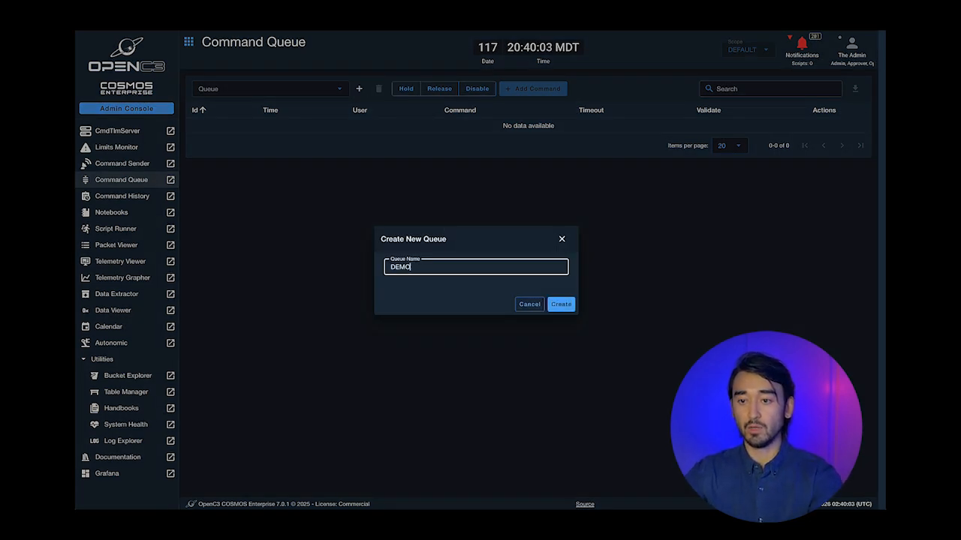
click(572, 307)
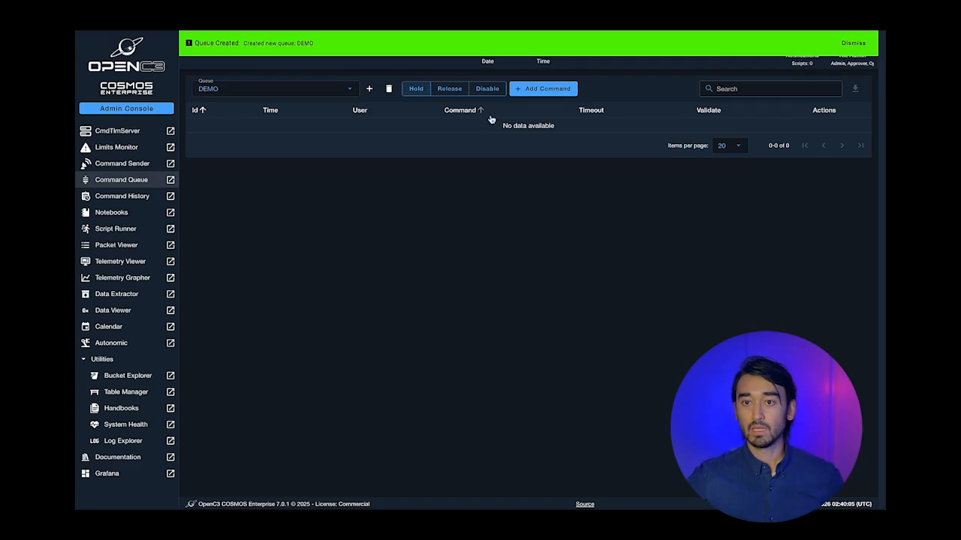
- Add the INST ABORT command to the DEMO queue
click(548, 92)
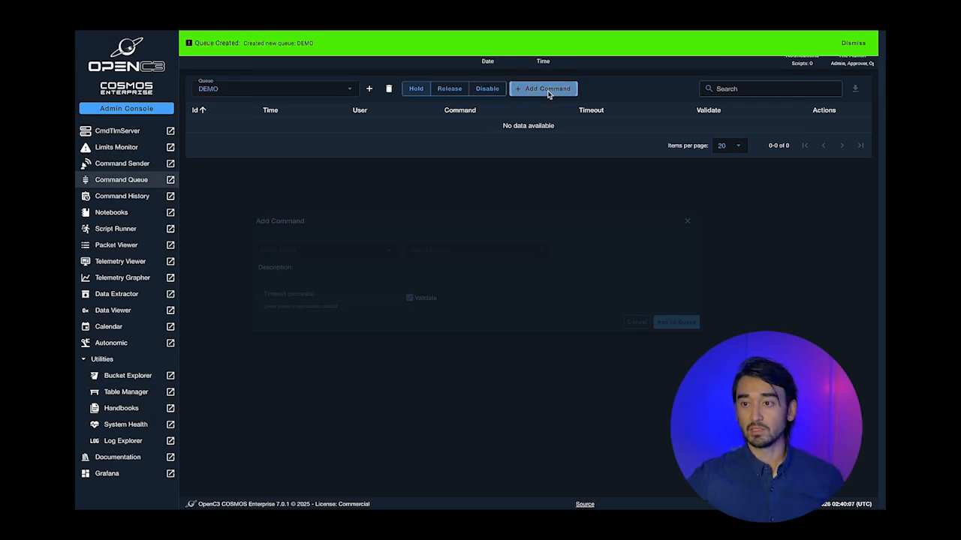
click(318, 249)
click(287, 286)
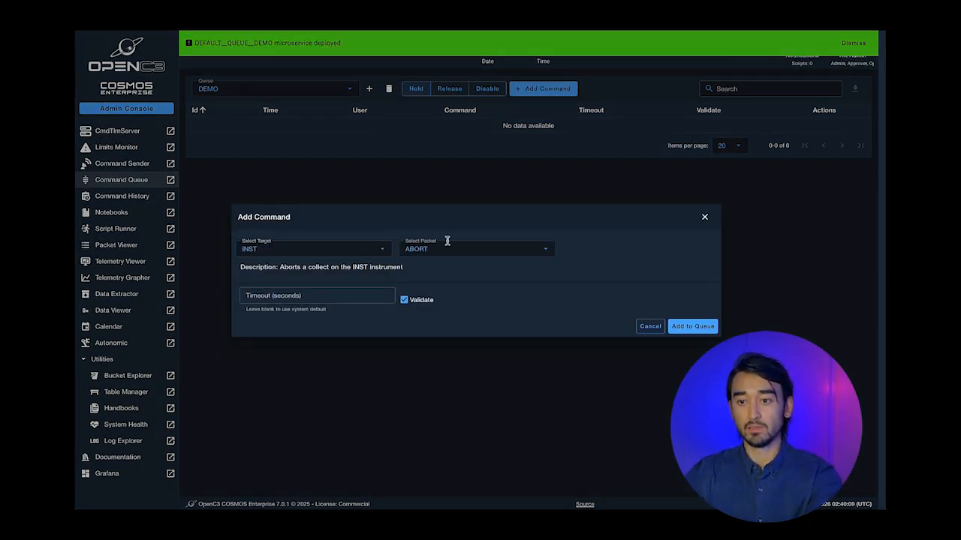
click(693, 327)
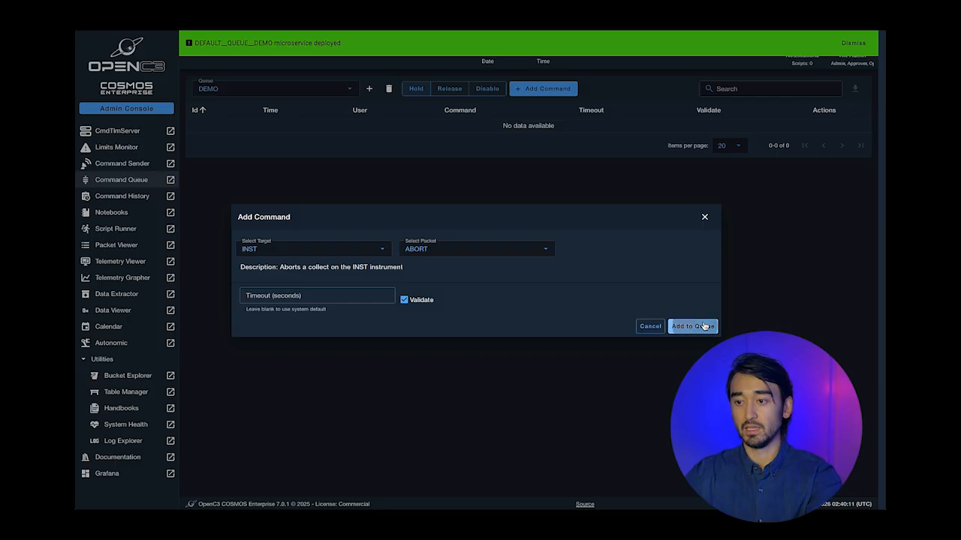
- Queue an INST COLLECT command with collect type NORMAL
click(538, 92)
click(408, 247)
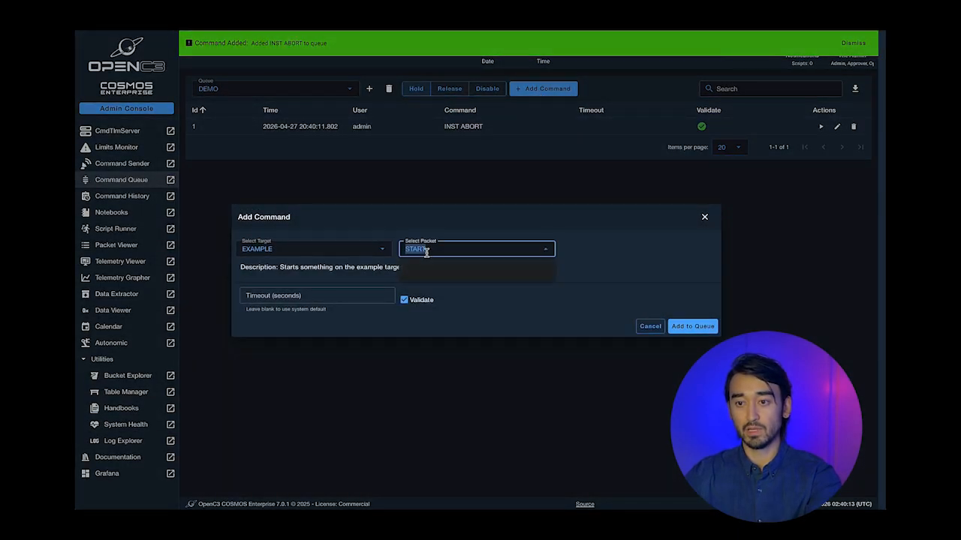
click(348, 249)
click(429, 250)
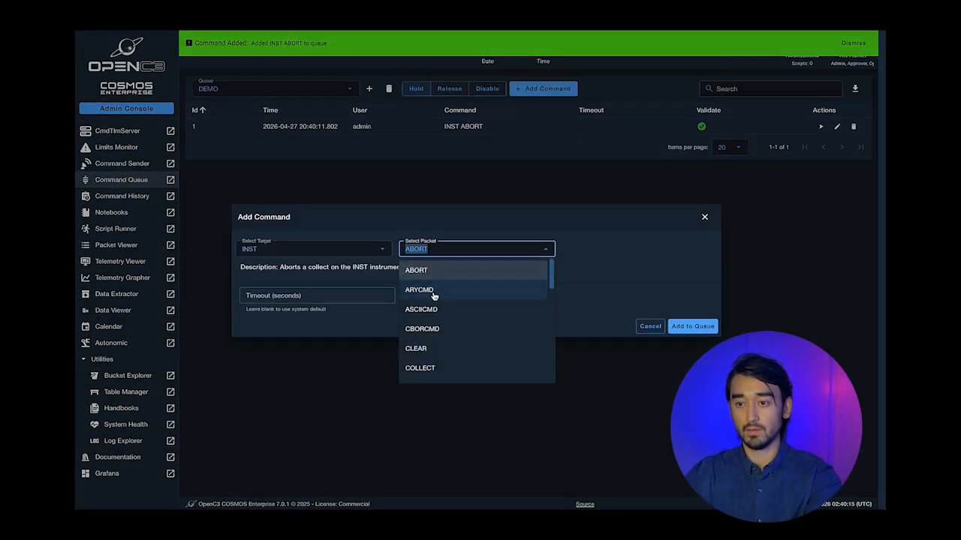
click(422, 368)
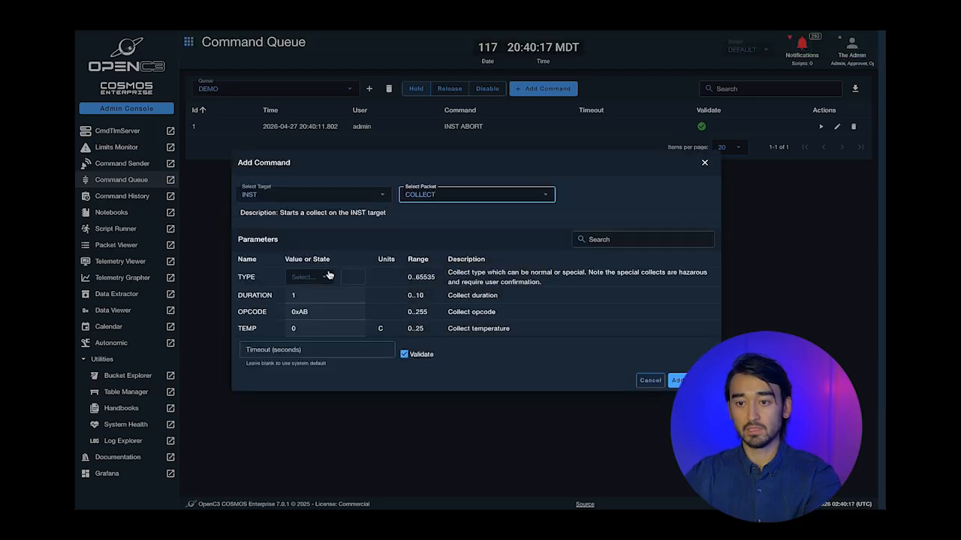
click(311, 277)
click(304, 296)
click(679, 380)
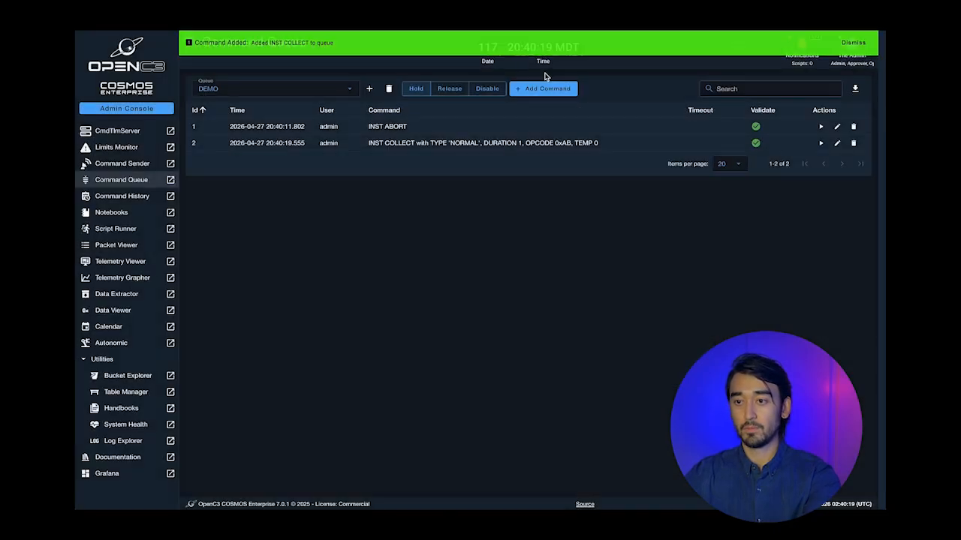
- Add INST ARYCMD to the queue and put the DEMO queue on hold
click(525, 90)
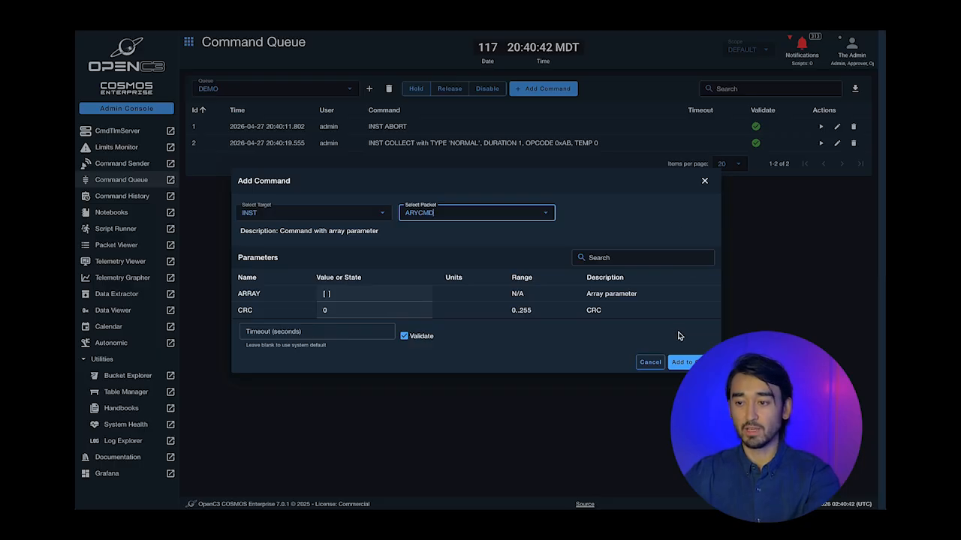
click(686, 361)
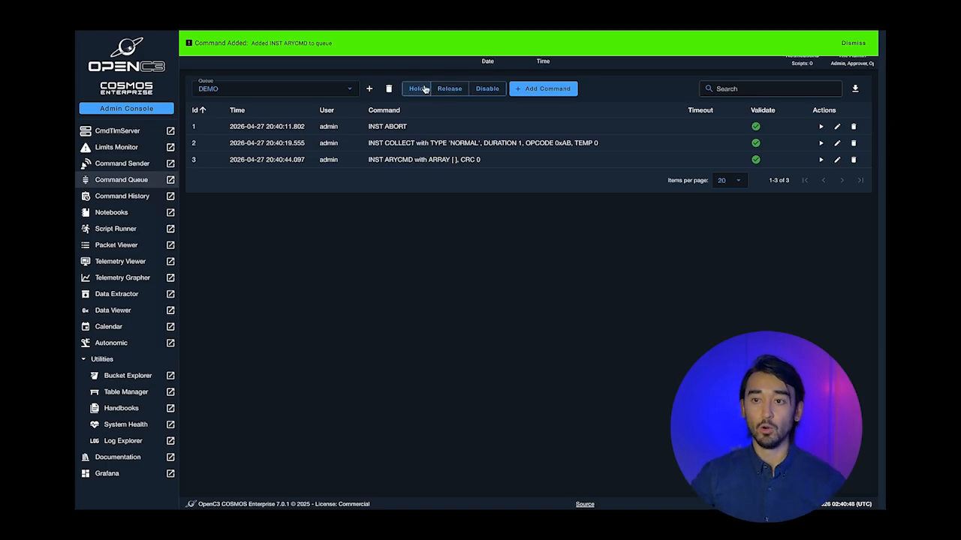
click(417, 89)
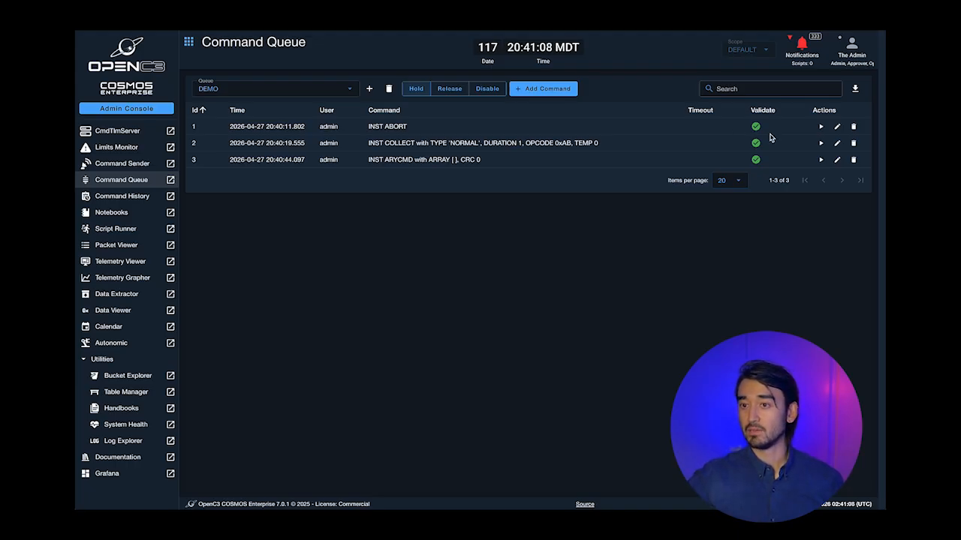
- Change the queued INST COLLECT's TEMP to 20, then execute the queued INST ARYCMD immediately
click(837, 143)
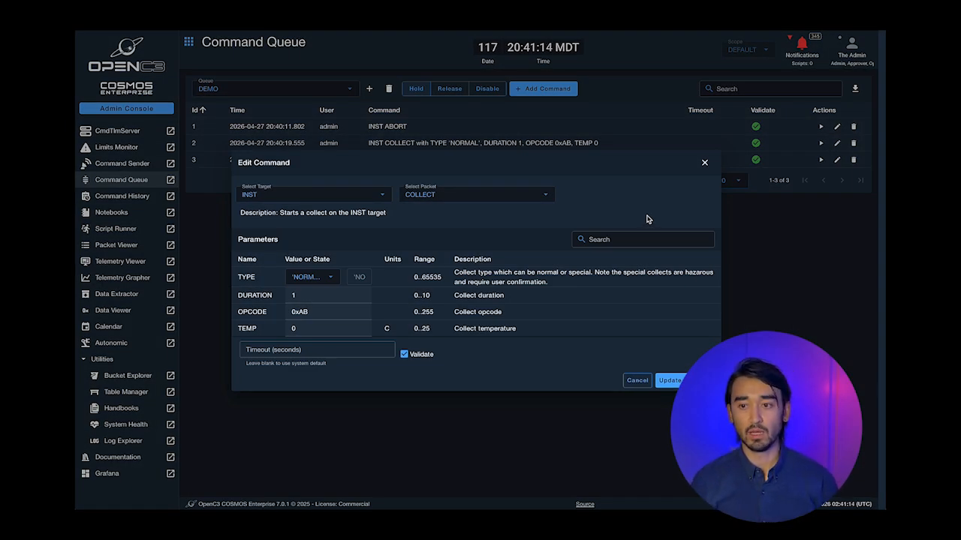
click(330, 328)
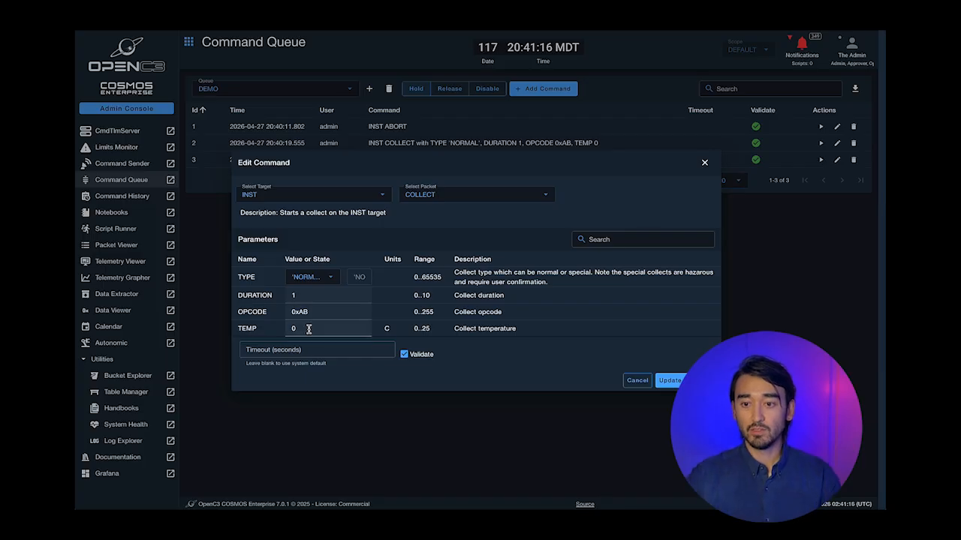
key(BackSpace)
text(20)
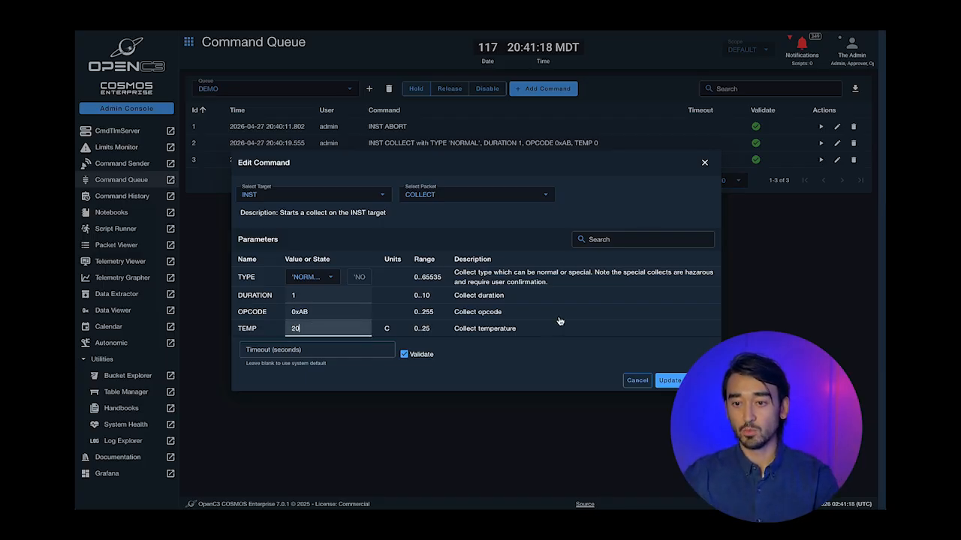
click(669, 380)
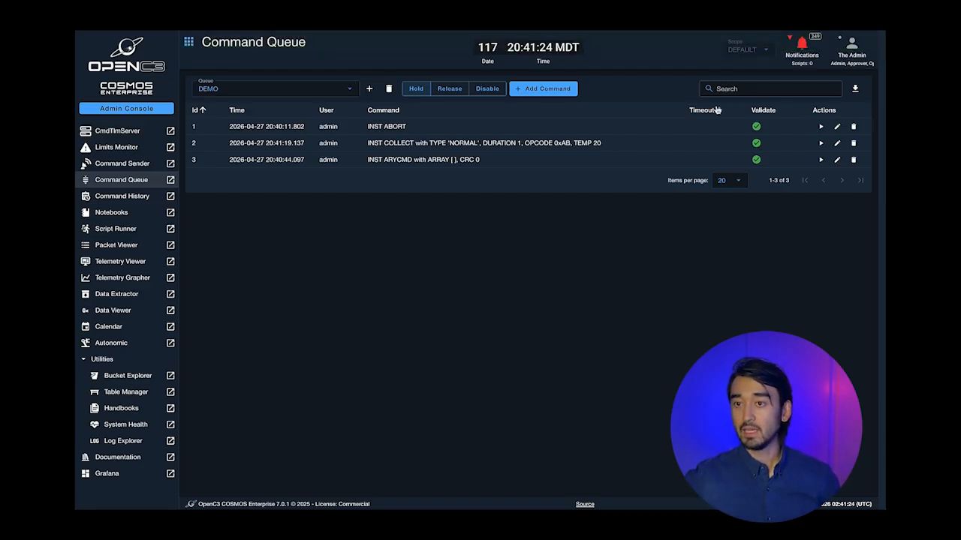
click(821, 160)
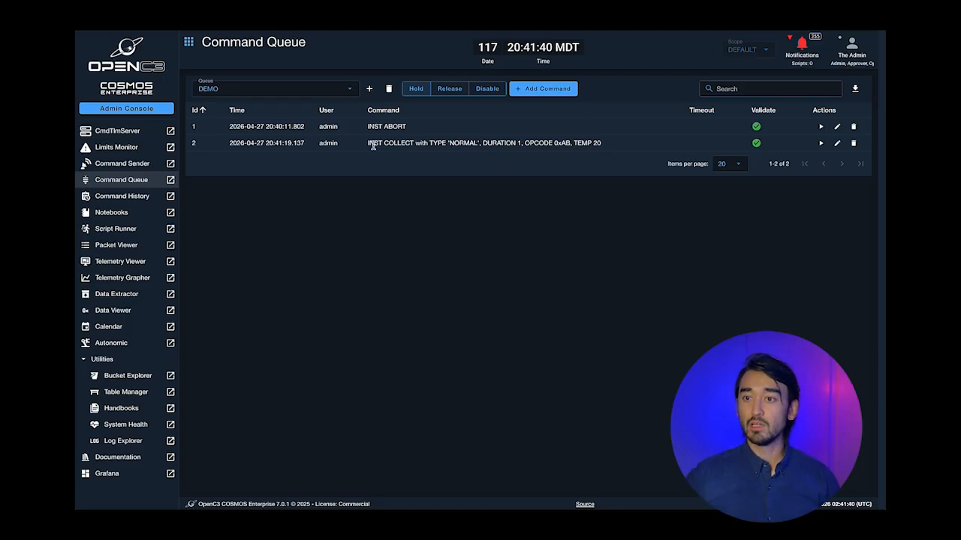
- Release the whole DEMO queue so INST ABORT and INST COLLECT execute
click(450, 88)
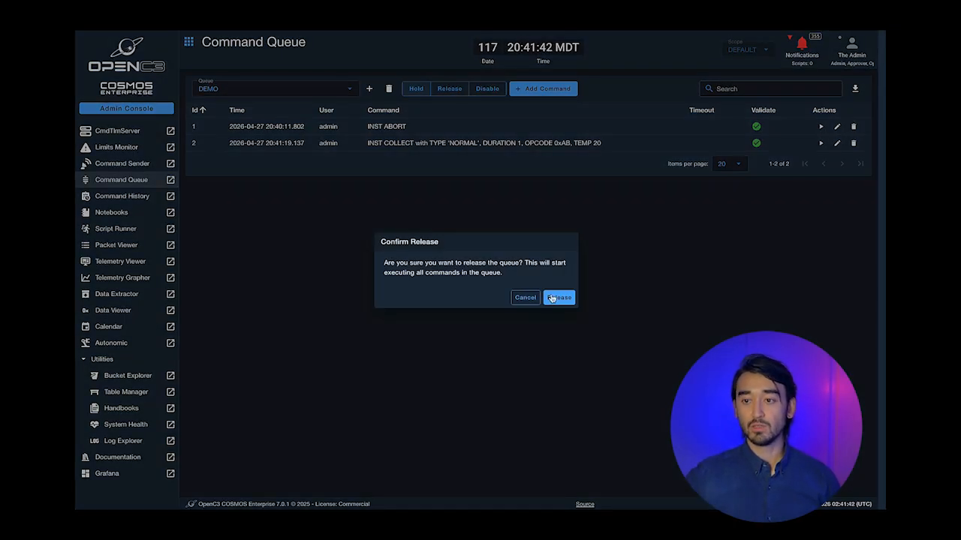
click(554, 298)
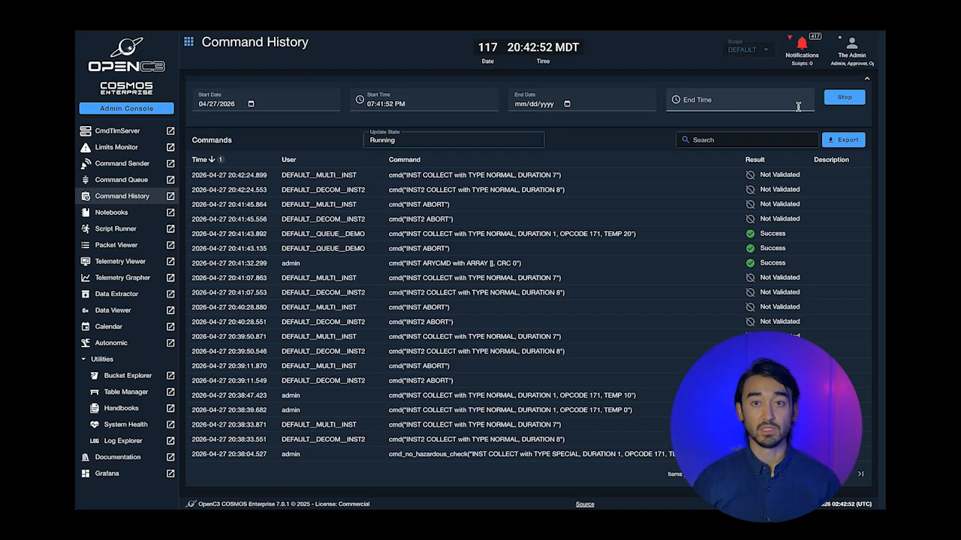
- Export the command history, then search it for ABORT and COLLECT, paging through the results
click(842, 141)
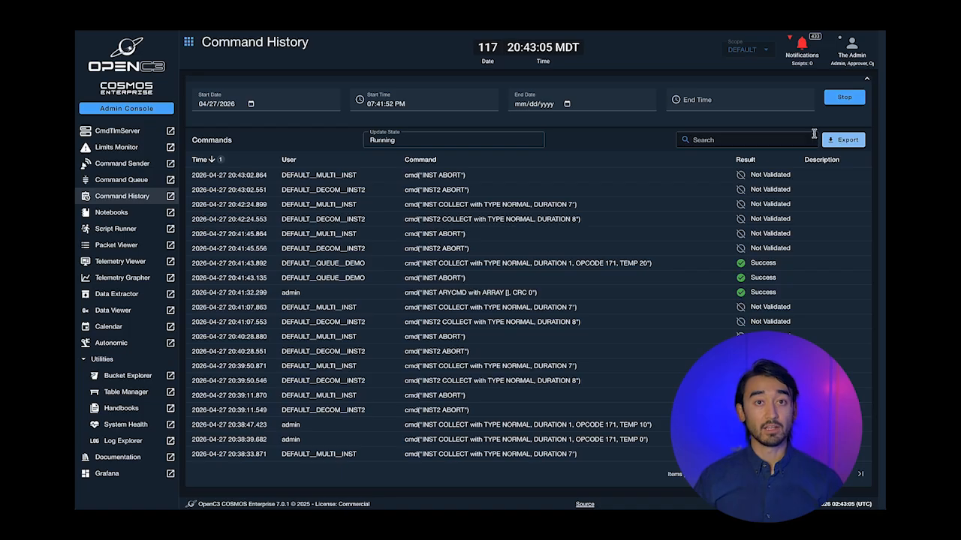
click(729, 142)
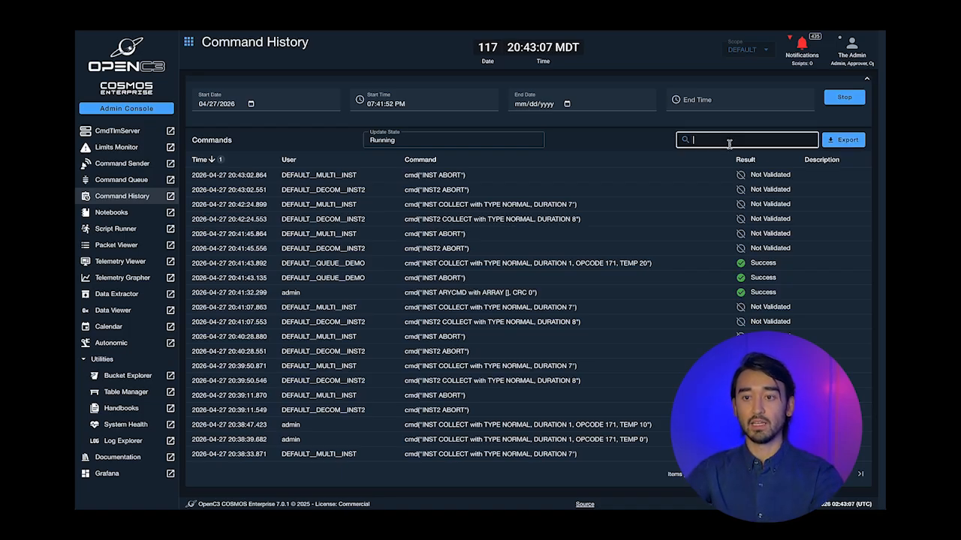
text(ABORT)
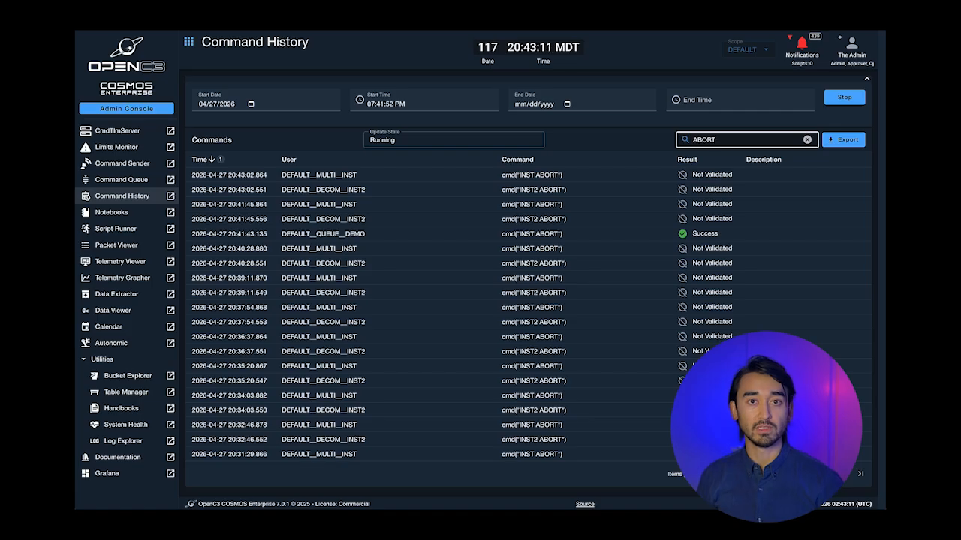
key(ctrl+a)
text(COLELC)
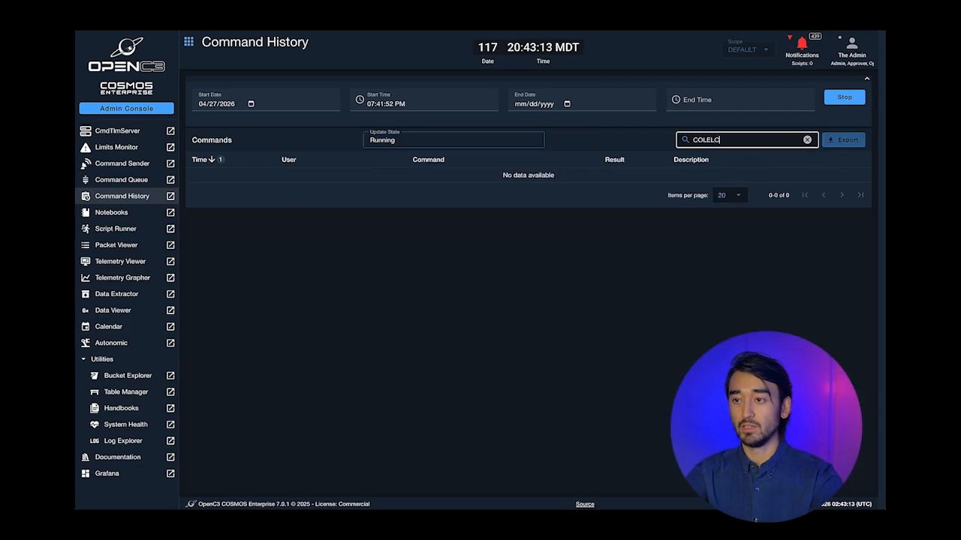
key(BackSpace)
key(BackSpace)
key(BackSpace)
text(LECT)
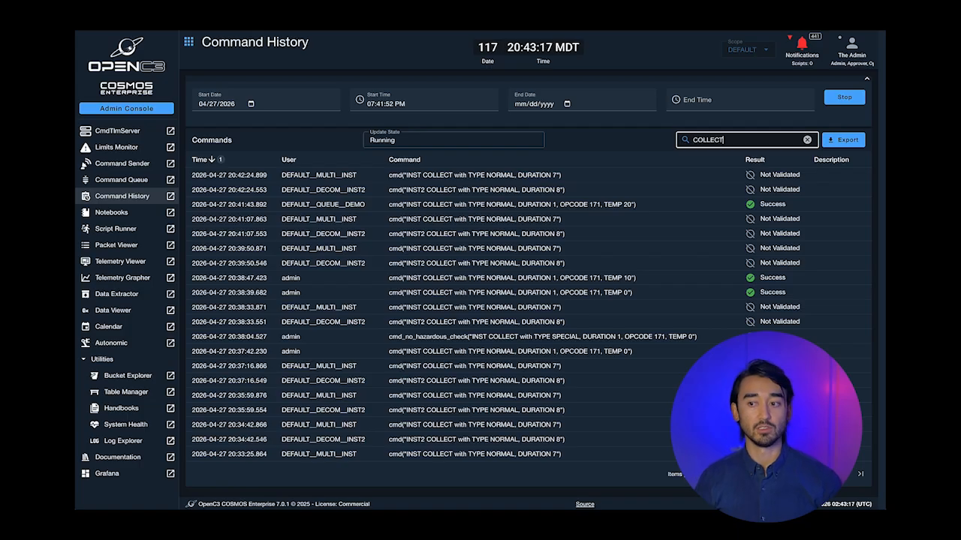
click(844, 483)
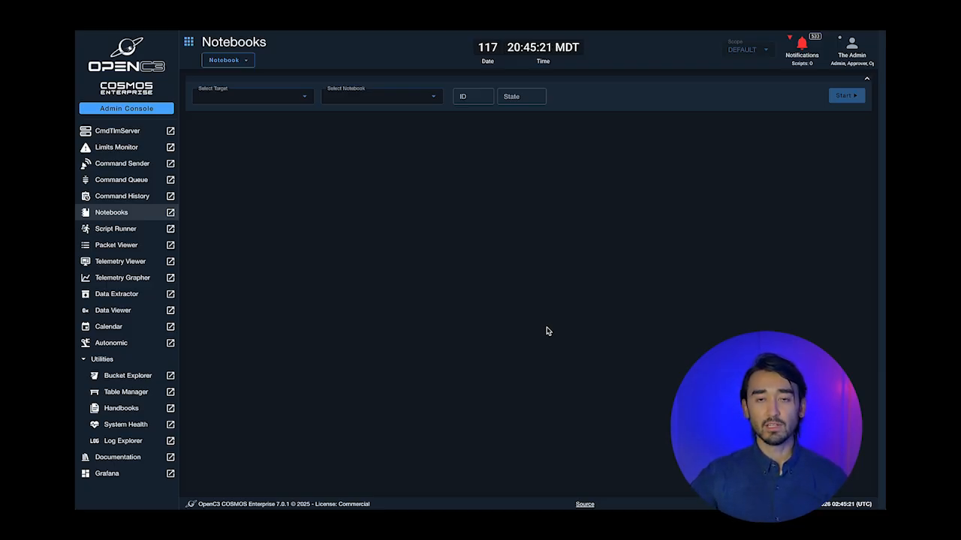
- Create a new notebook named DEMO with target INST
click(244, 62)
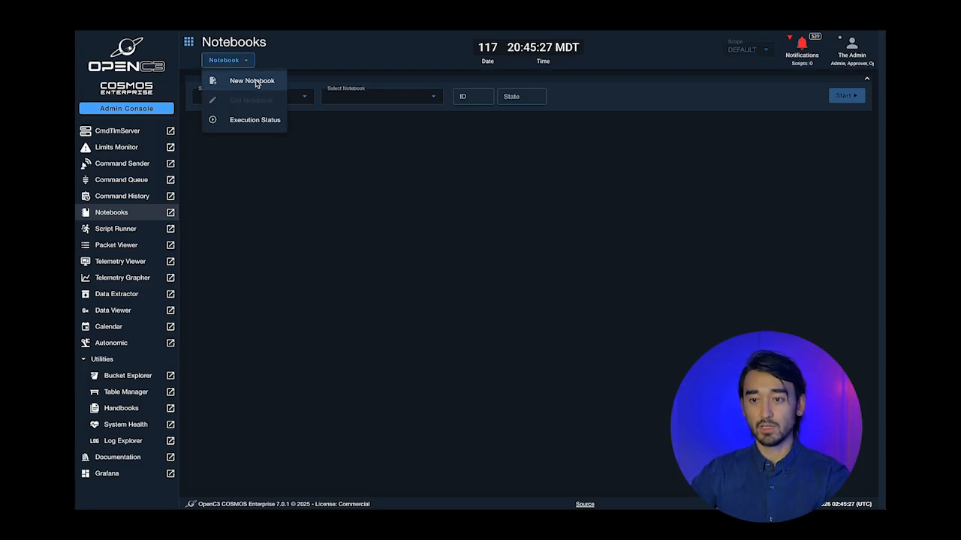
click(239, 75)
click(430, 257)
click(383, 293)
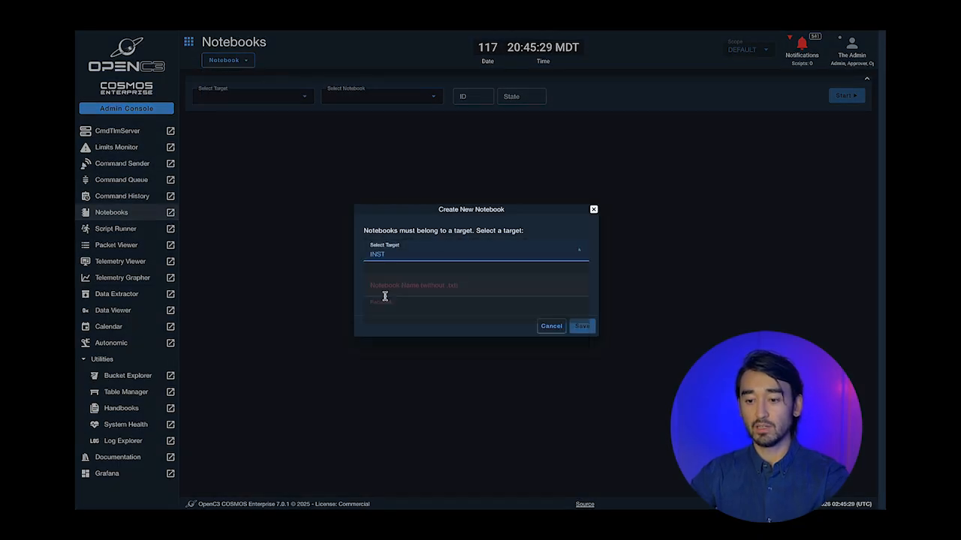
click(404, 289)
text(DEMO)
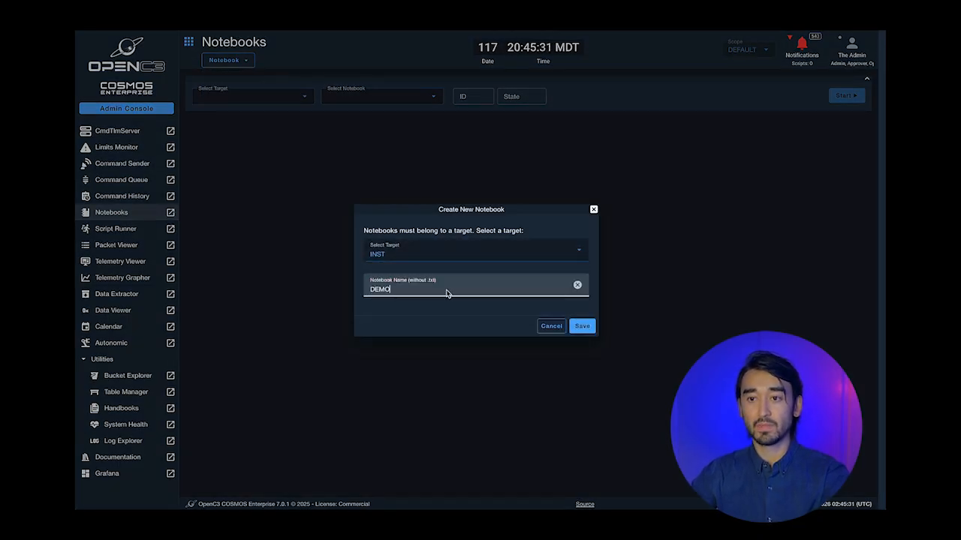
click(579, 325)
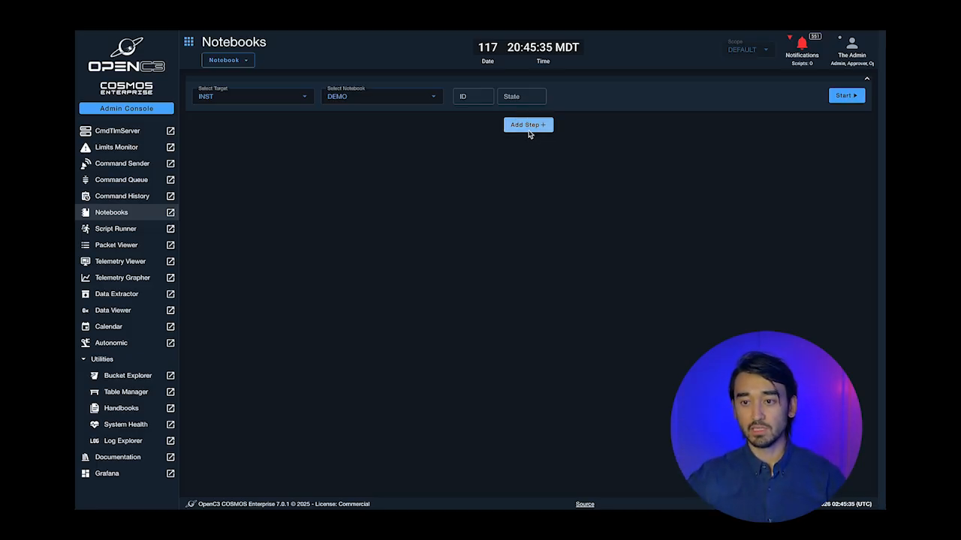
click(528, 124)
- Add a Markdown step reading '## Title Typical Markdown Format DEMO'
click(410, 248)
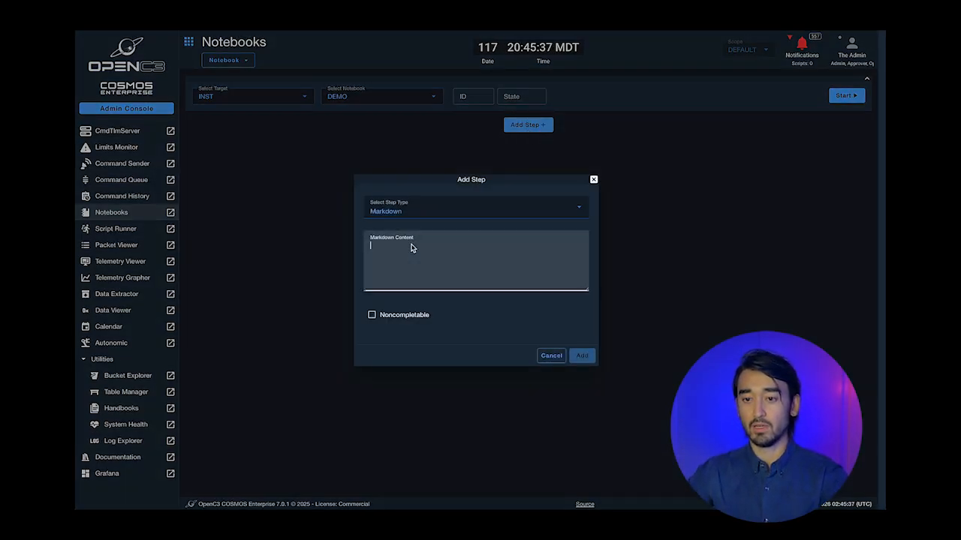
text(##)
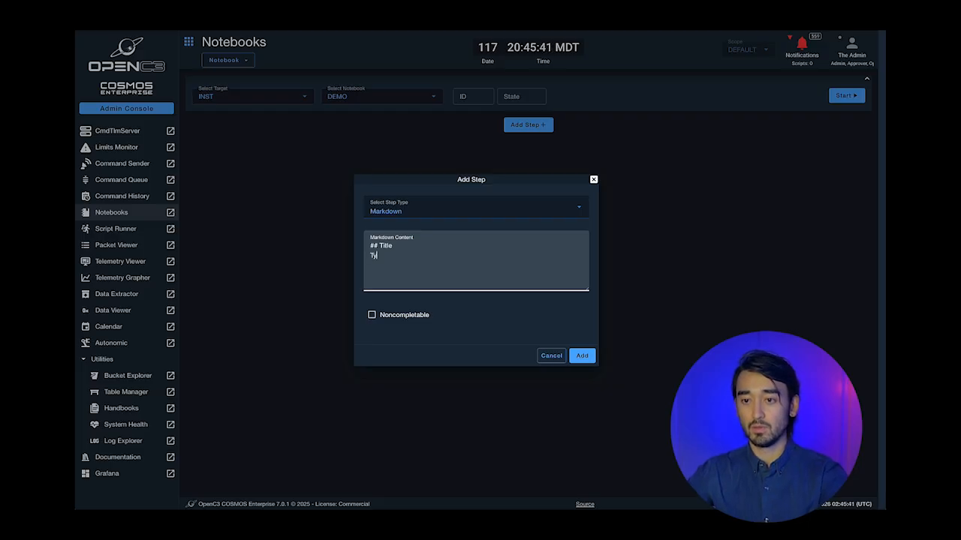
text( Title Typic)
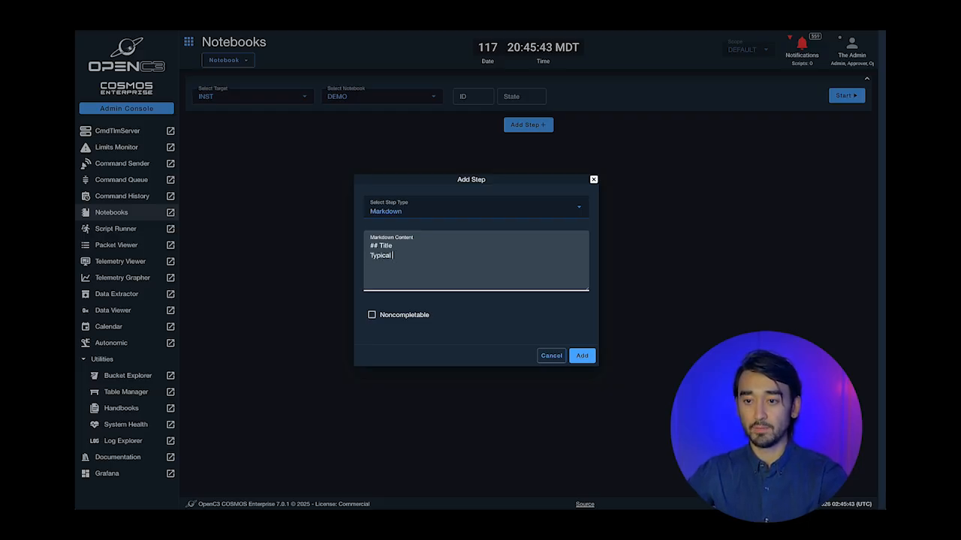
text(al Markdown Format DEMO)
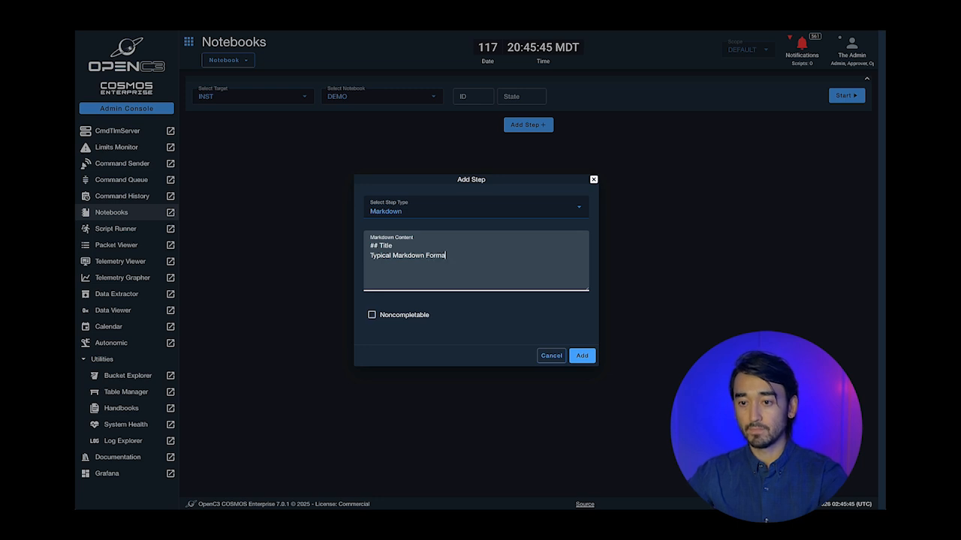
click(576, 356)
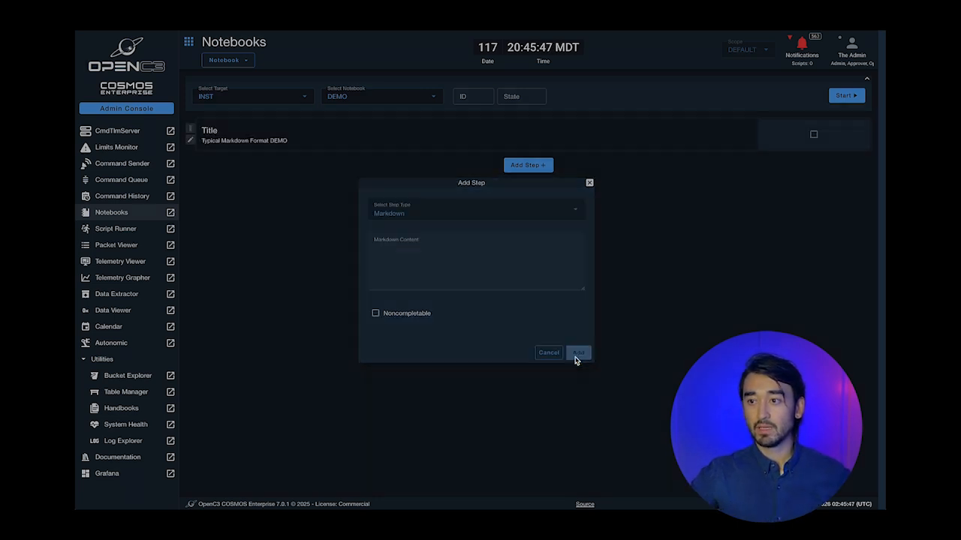
- Add a screen step showing the INST FILEDISPLAY screen
click(527, 166)
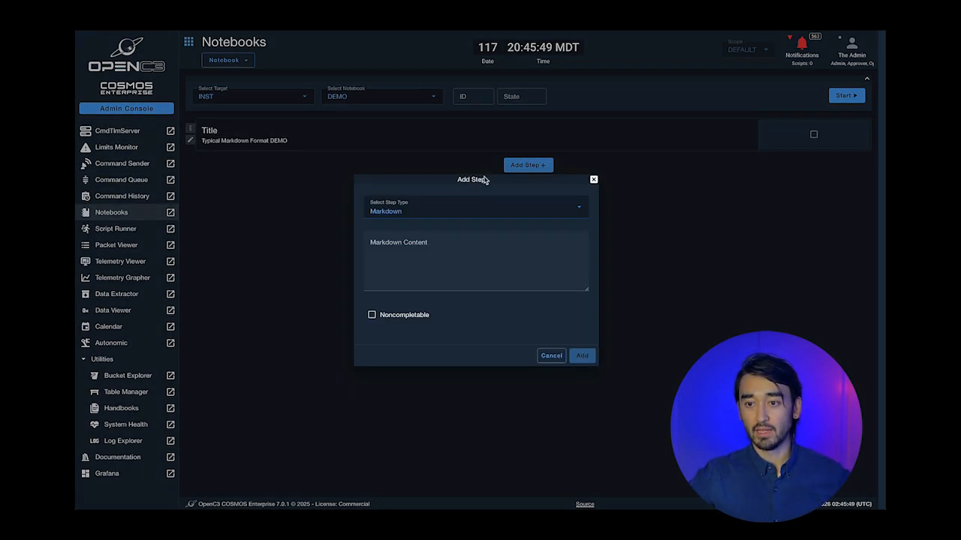
click(434, 210)
click(429, 286)
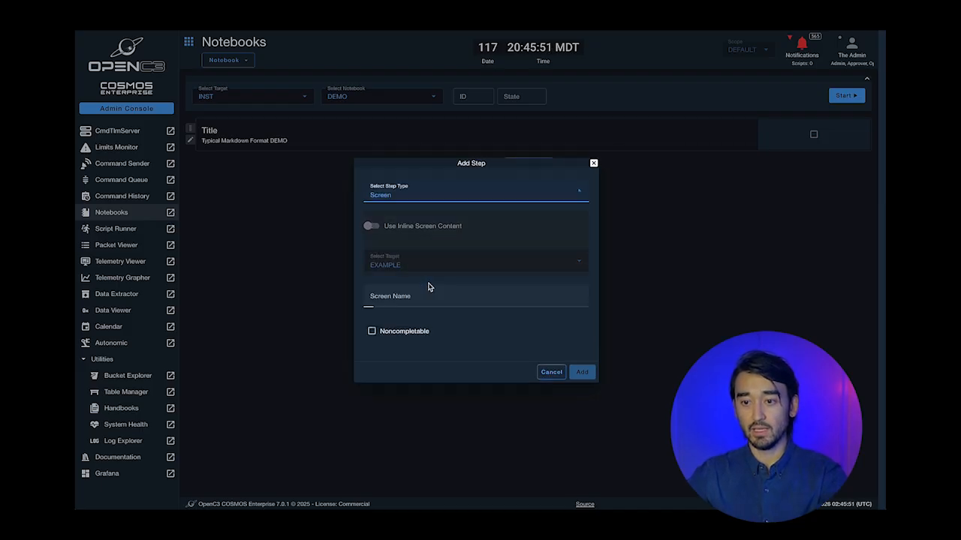
click(408, 255)
click(405, 301)
click(409, 302)
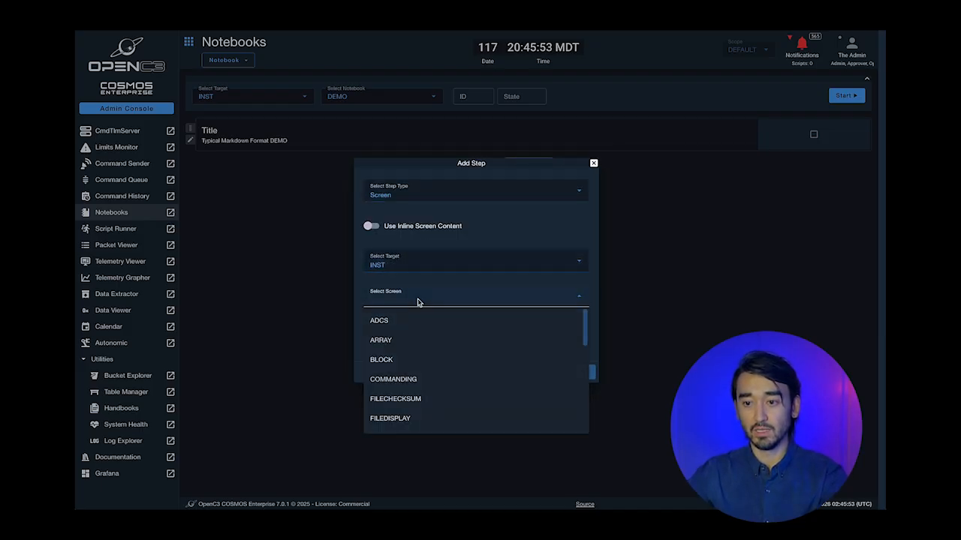
scroll(412, 384, down, 3)
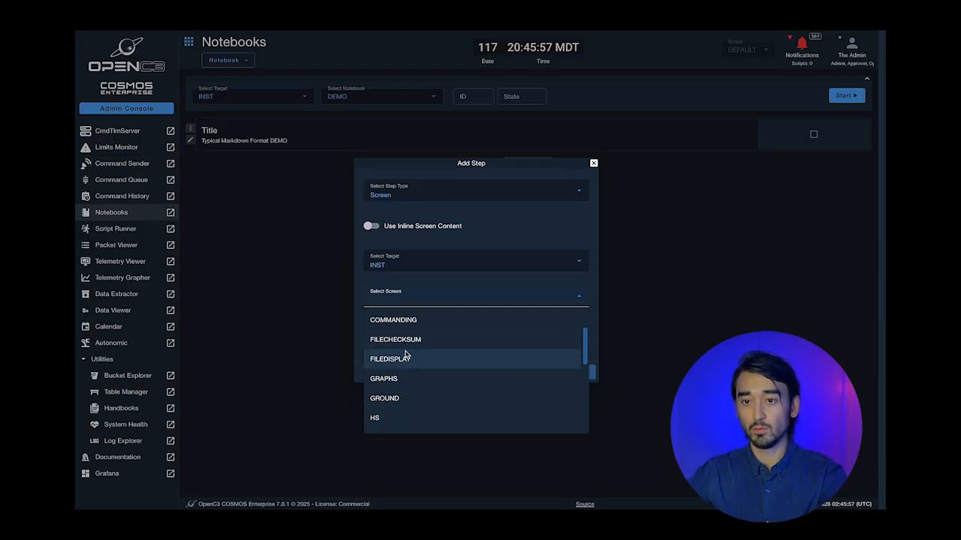
click(405, 359)
click(580, 373)
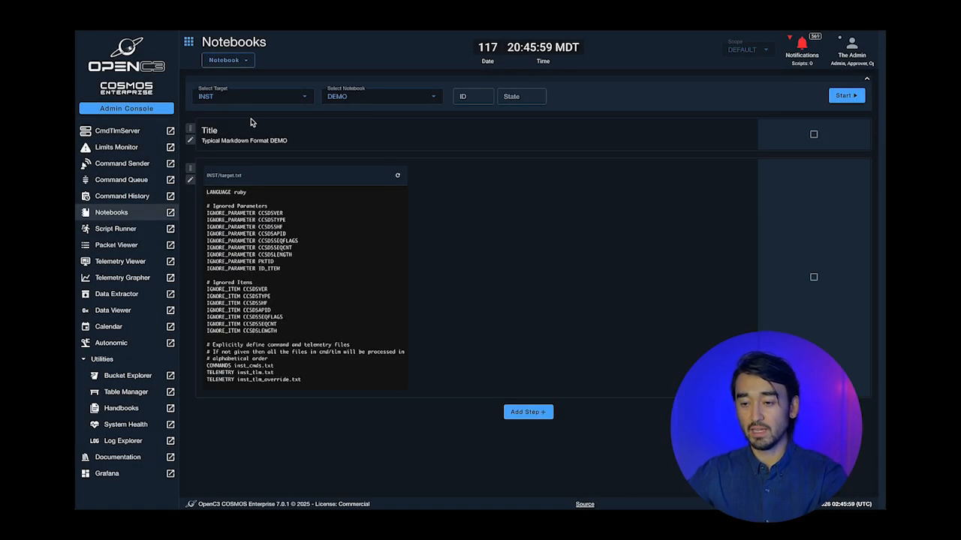
- Add an inline script step containing puts "Hello" to the DEMO notebook
click(529, 412)
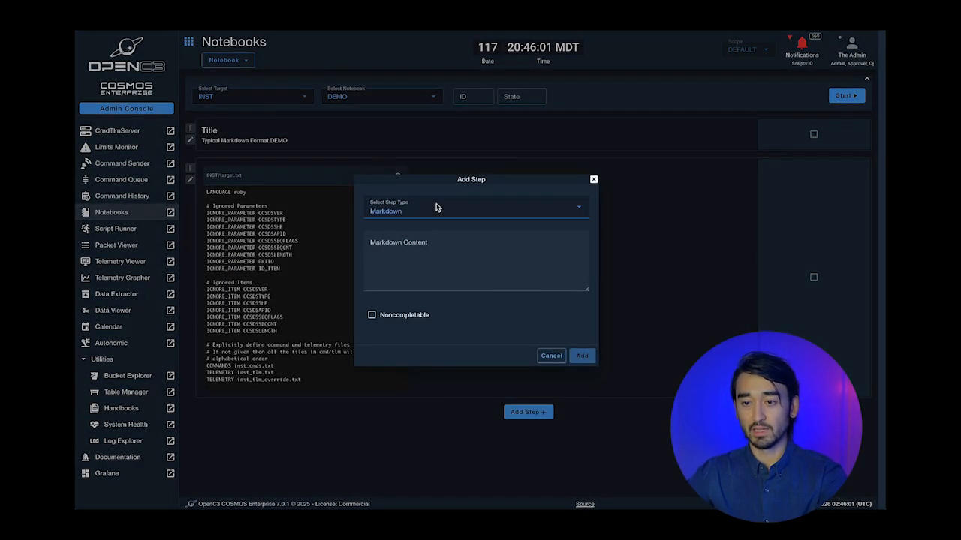
click(439, 210)
click(418, 312)
click(397, 280)
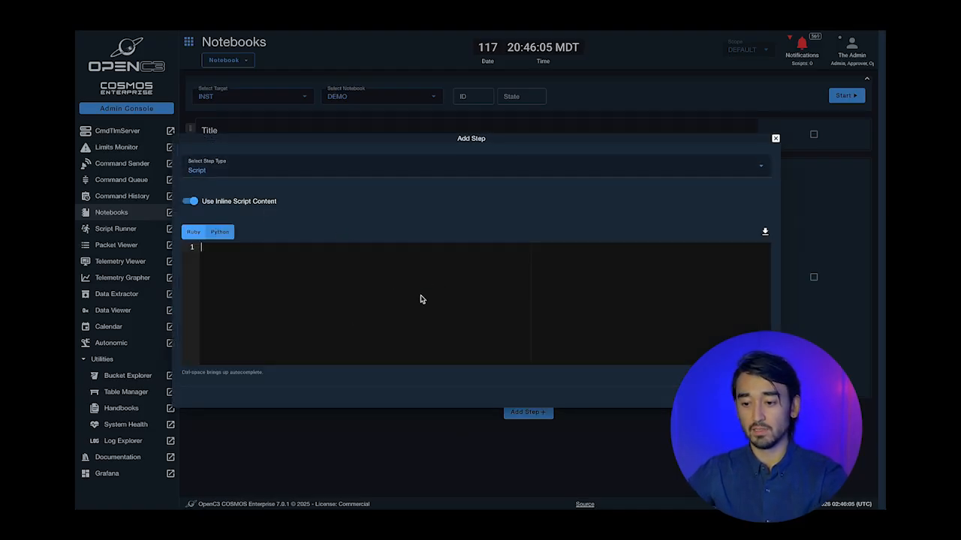
text(puts "H)
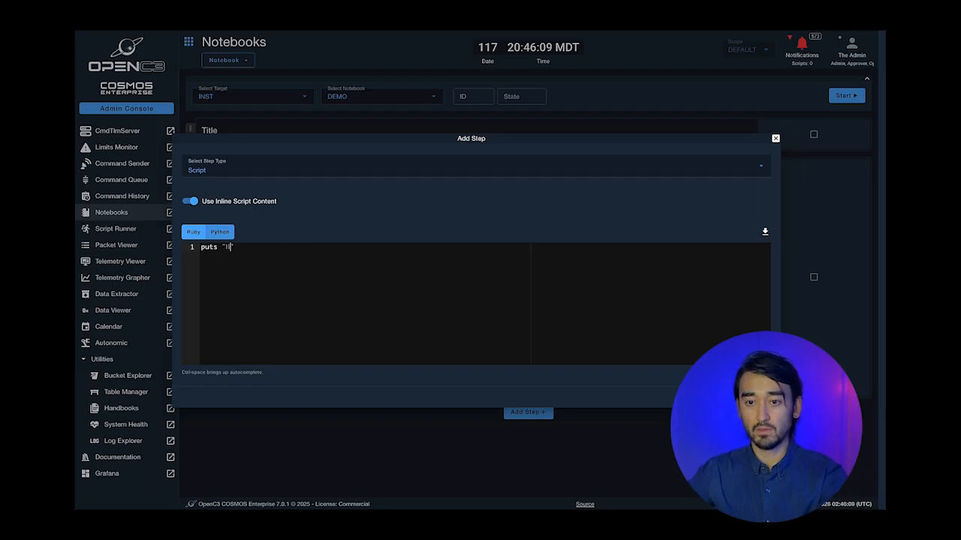
text(lo)
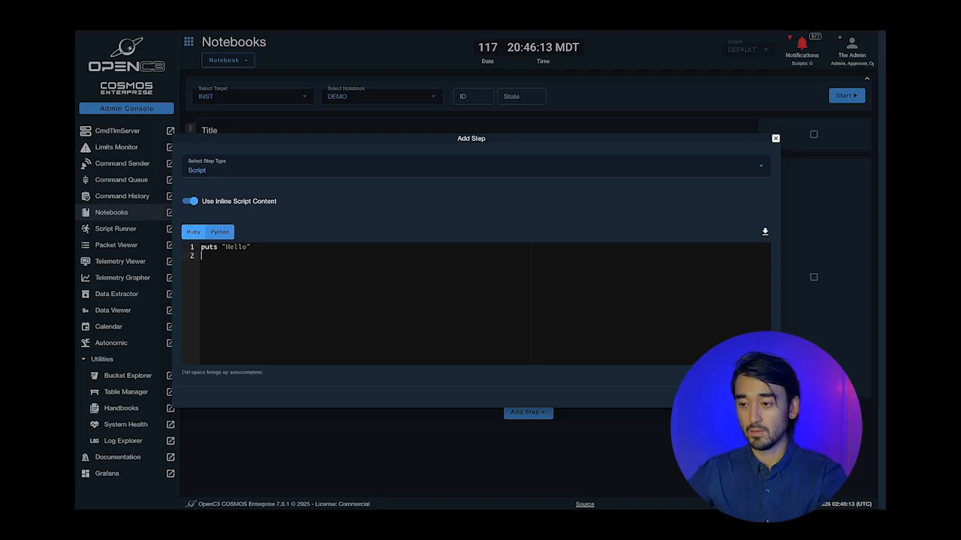
click(755, 397)
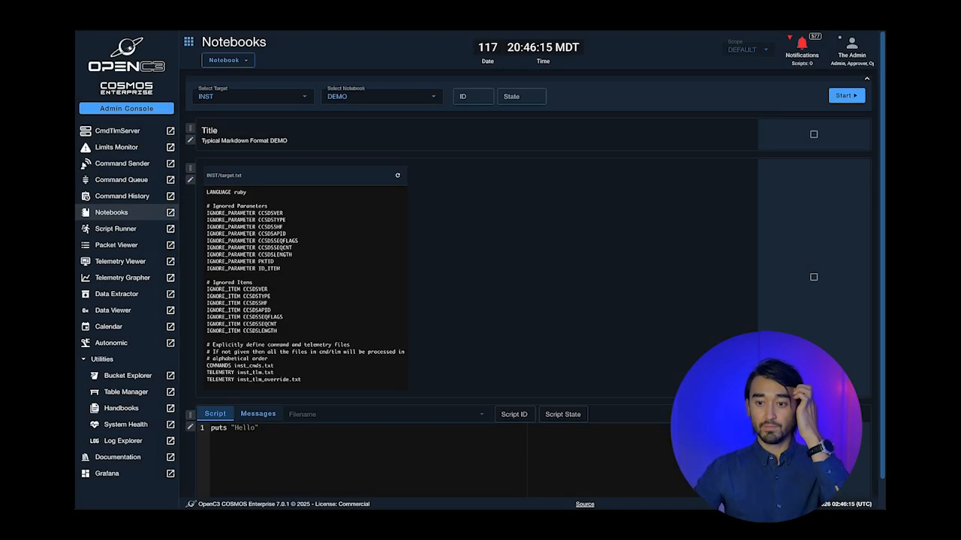
- Start running the DEMO notebook as run ID 1
scroll(681, 300, down, 1)
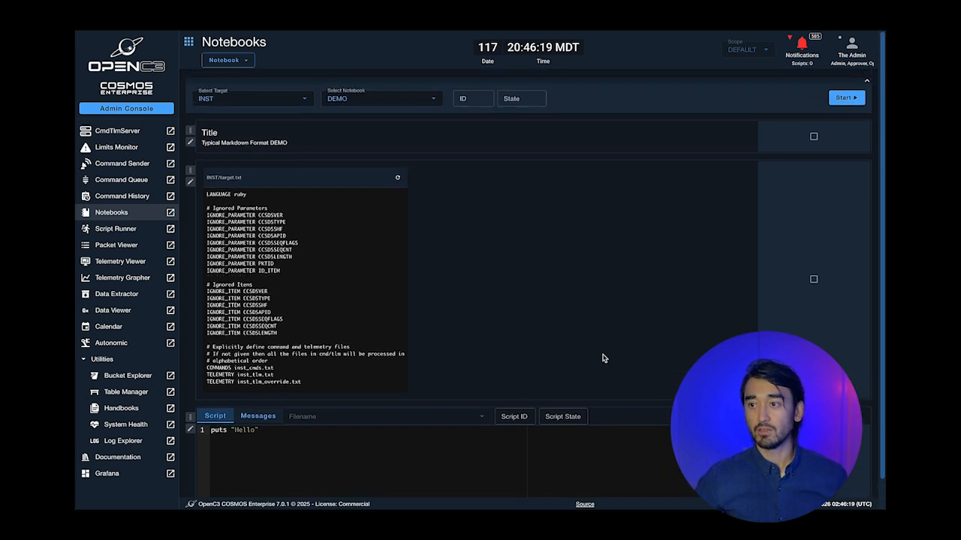
scroll(605, 358, up, 1)
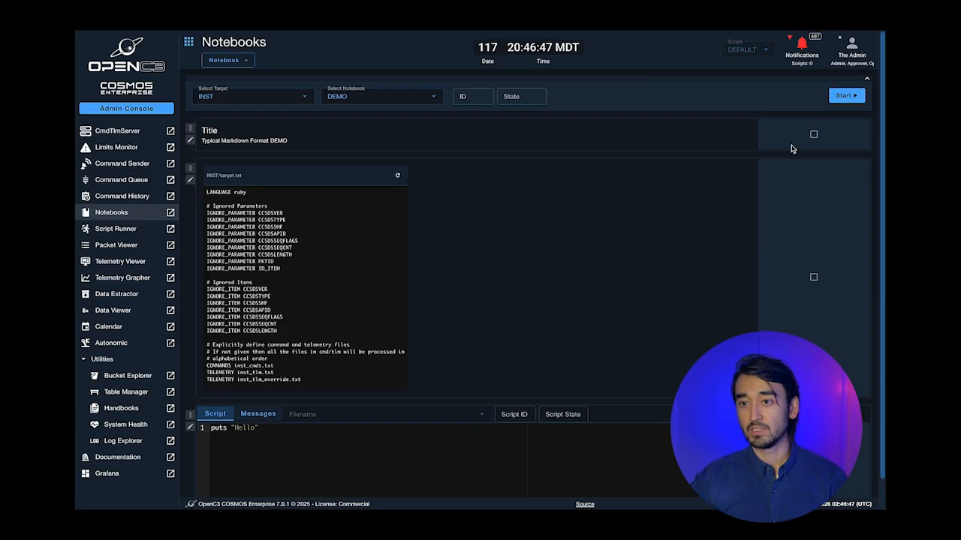
click(845, 95)
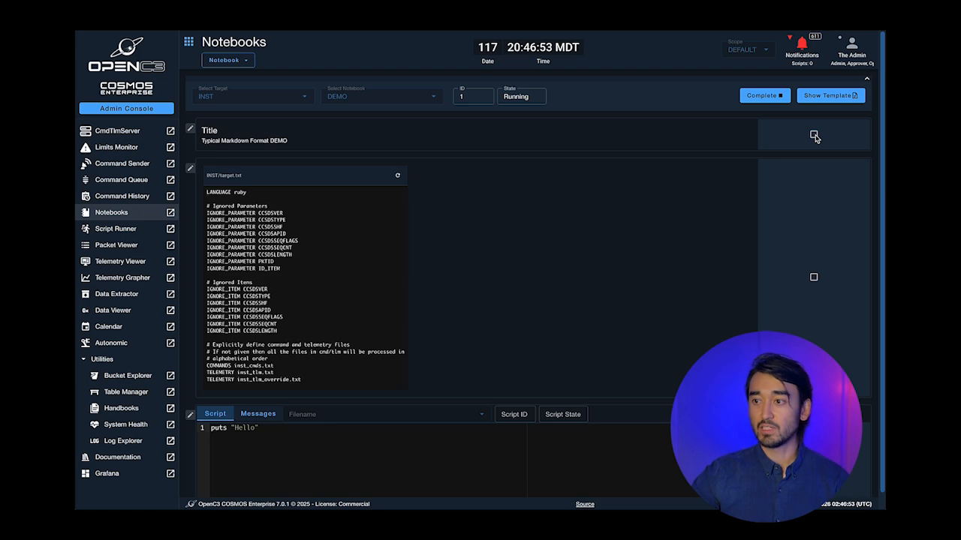
- Check off the Title and INST/target.txt cells, then begin completing the notebook
click(813, 136)
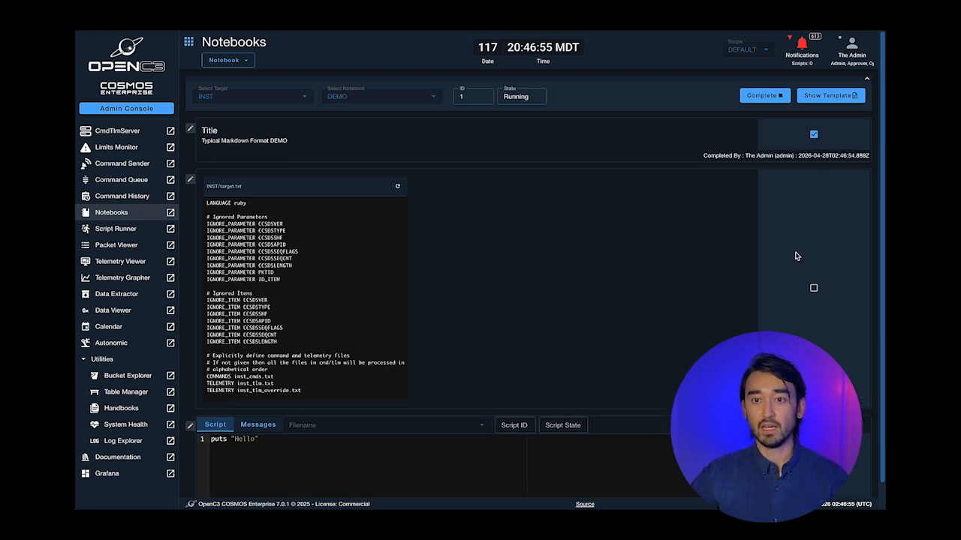
scroll(797, 257, down, 1)
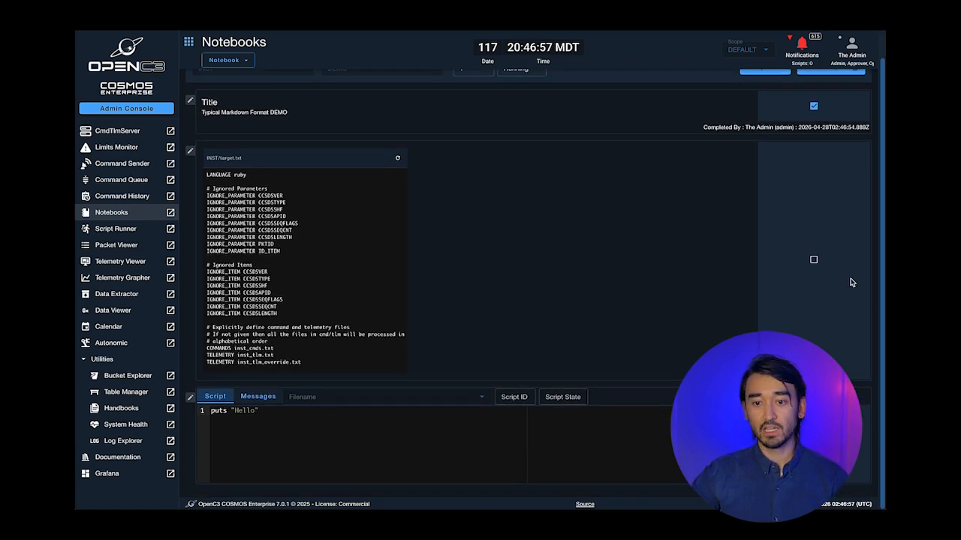
click(814, 258)
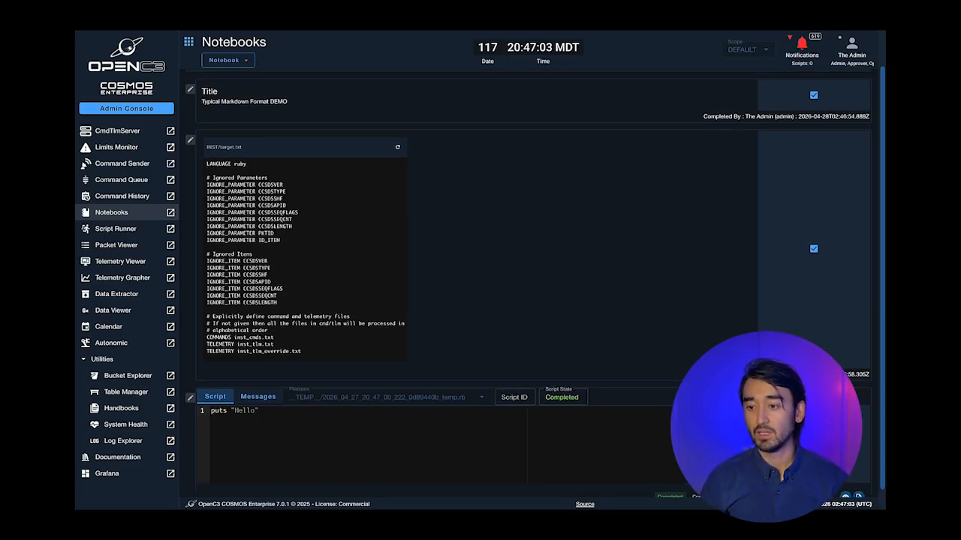
scroll(480, 285, down, 1)
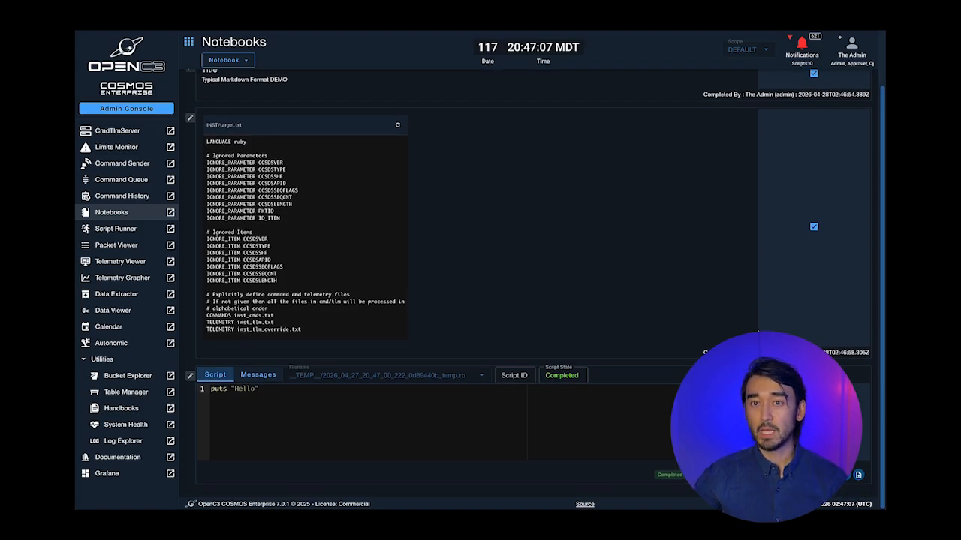
scroll(758, 331, up, 3)
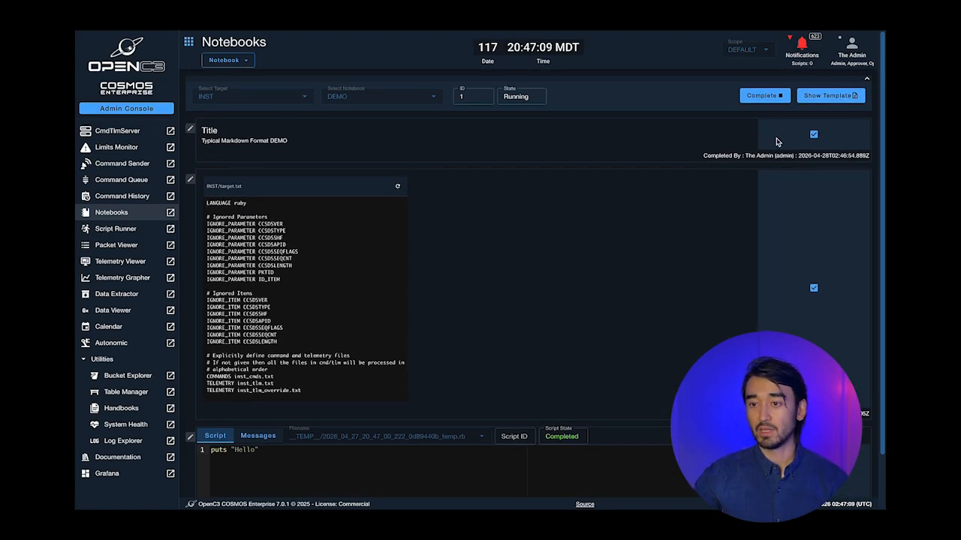
click(763, 96)
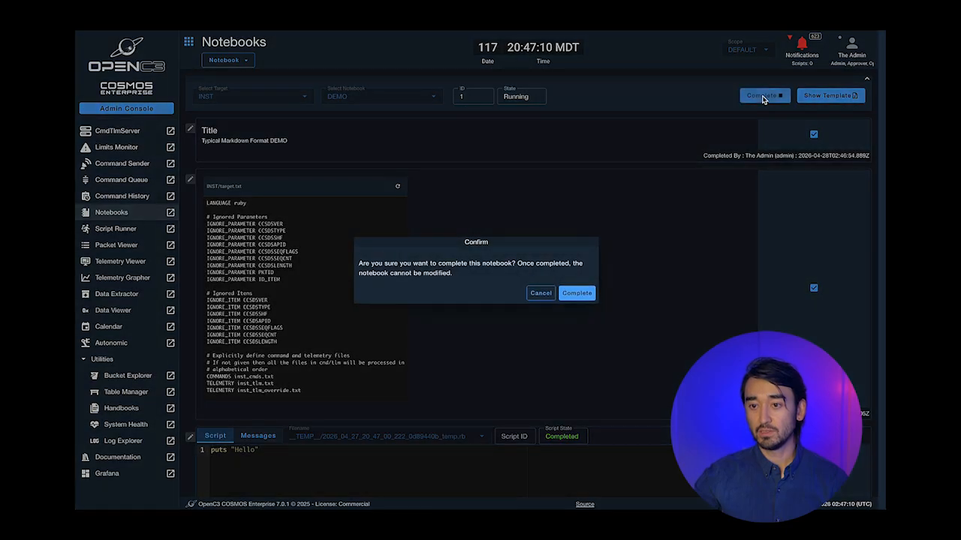
- Confirm completion of the DEMO notebook and review its completed run in Execution Status
click(576, 293)
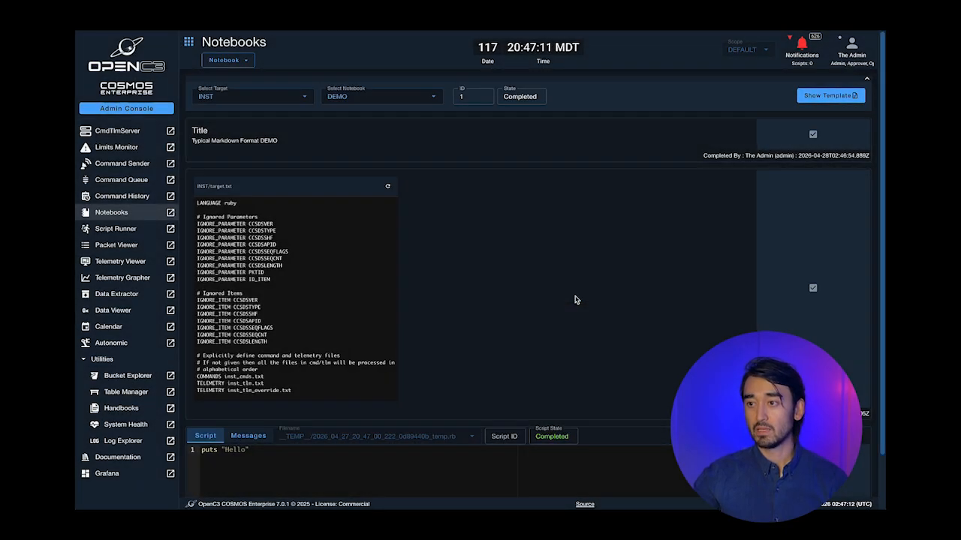
click(223, 60)
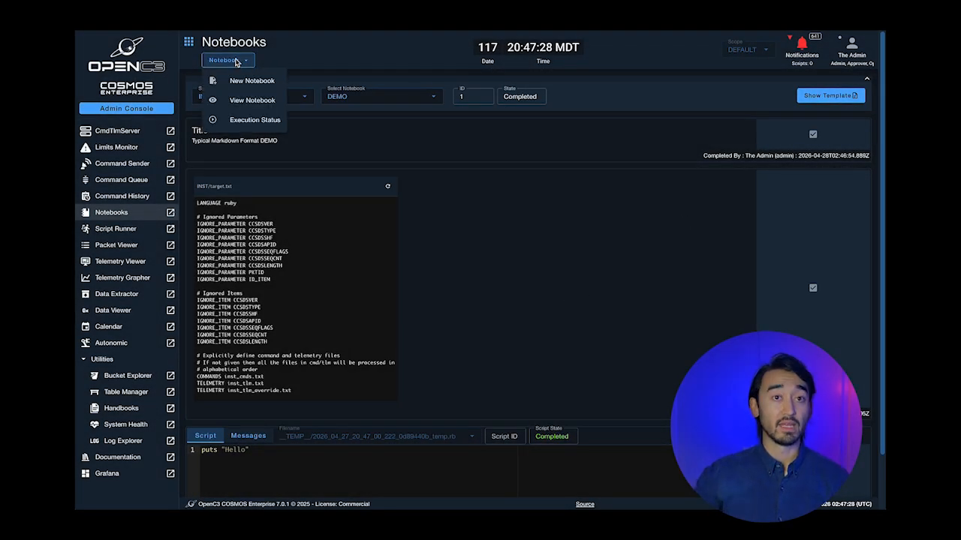
click(250, 123)
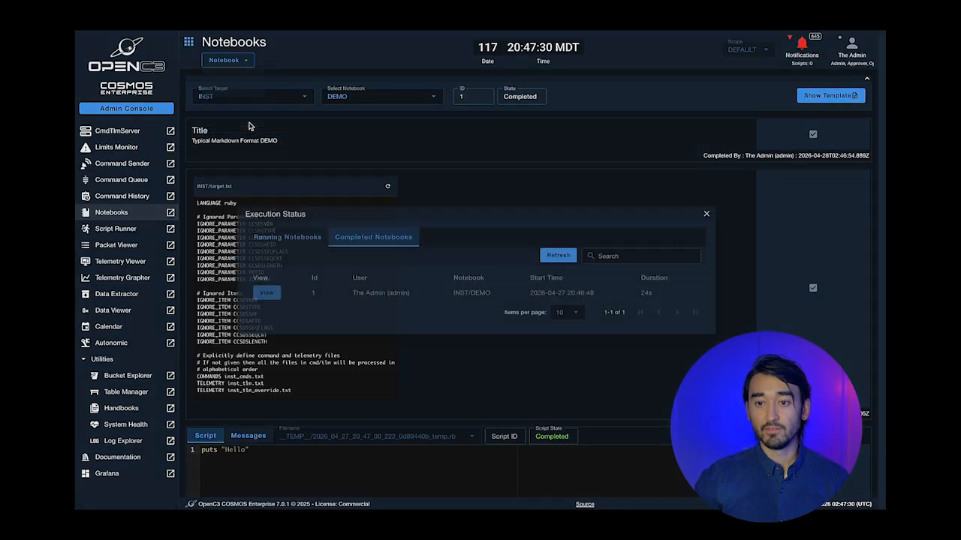
click(262, 293)
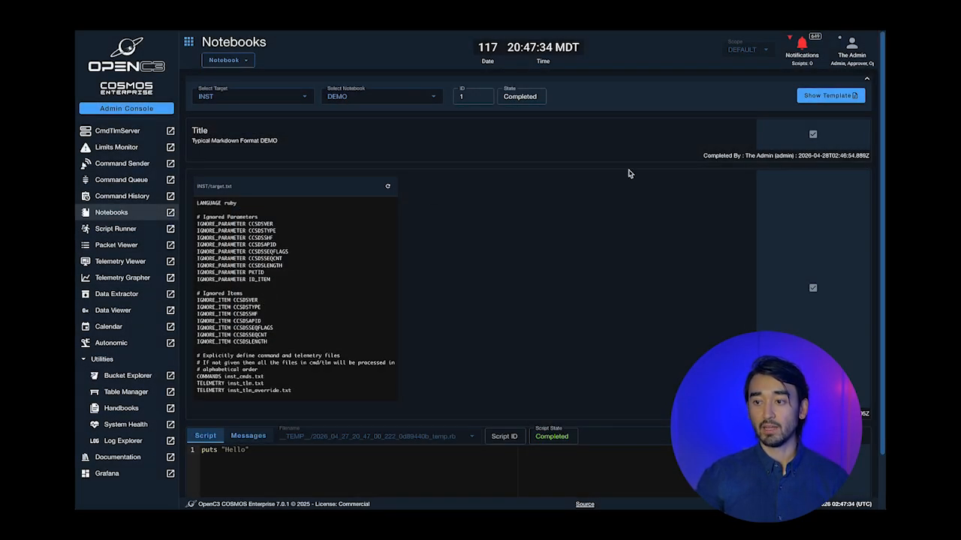
scroll(629, 173, down, 1)
scroll(629, 173, down, 1)
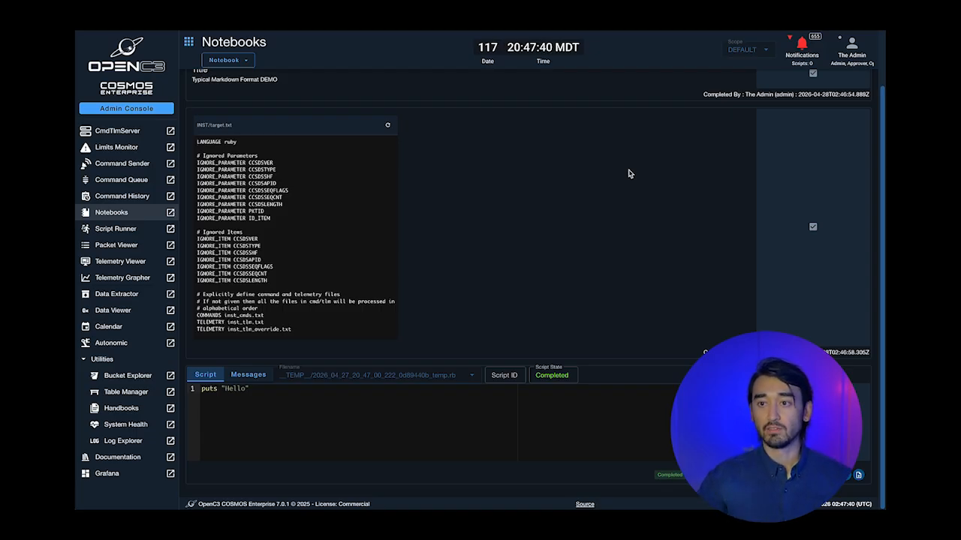
scroll(629, 173, up, 2)
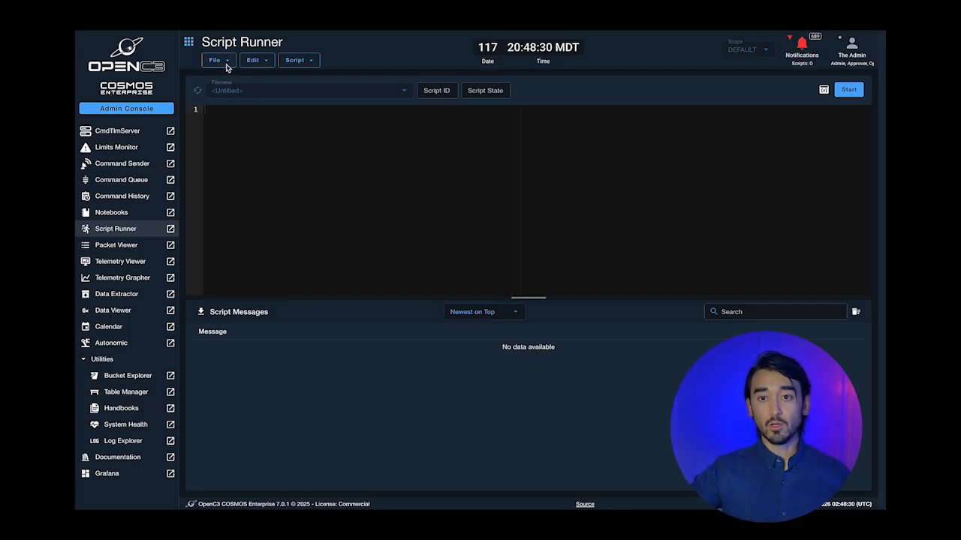
- Open INST/procedures/collect.rb from the file browser into the Script Runner editor
click(220, 61)
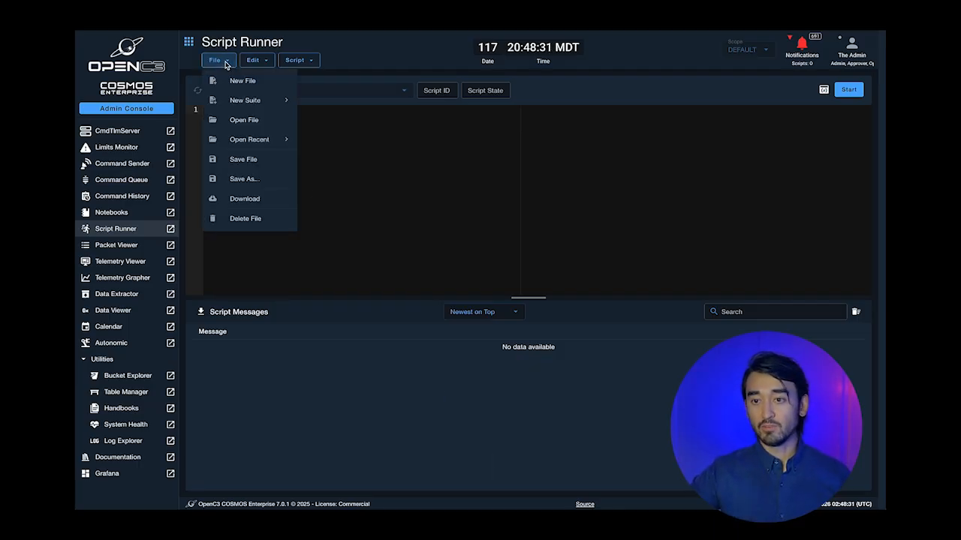
click(252, 121)
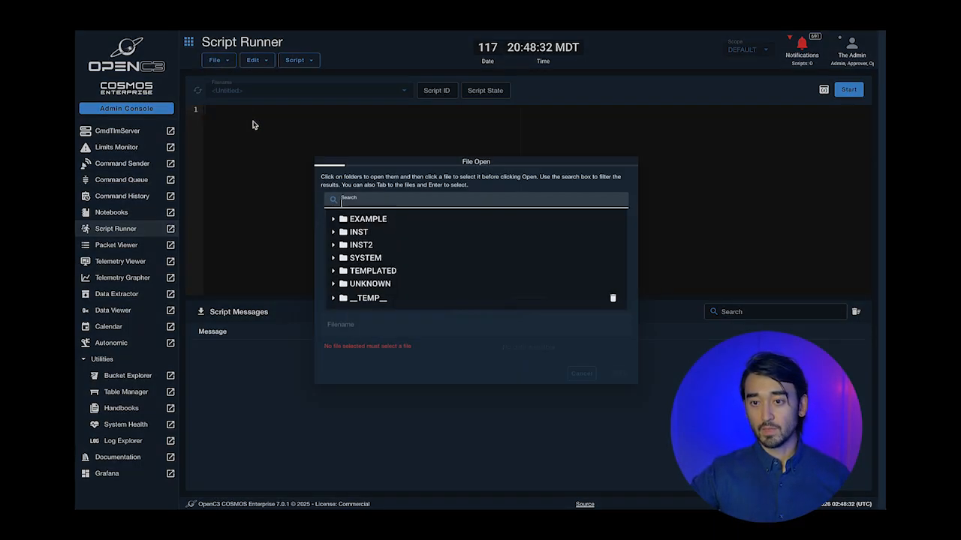
click(379, 233)
click(390, 242)
scroll(420, 218, down, 2)
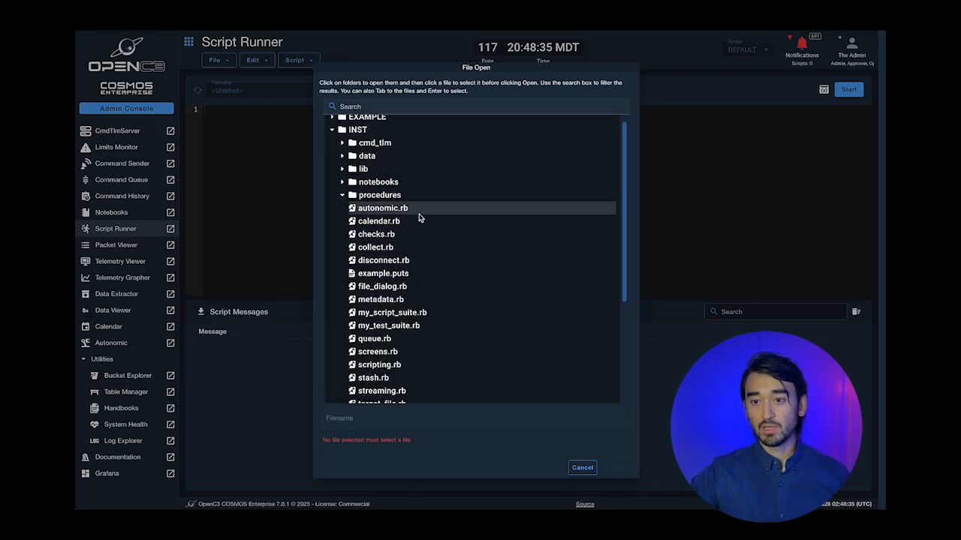
click(392, 234)
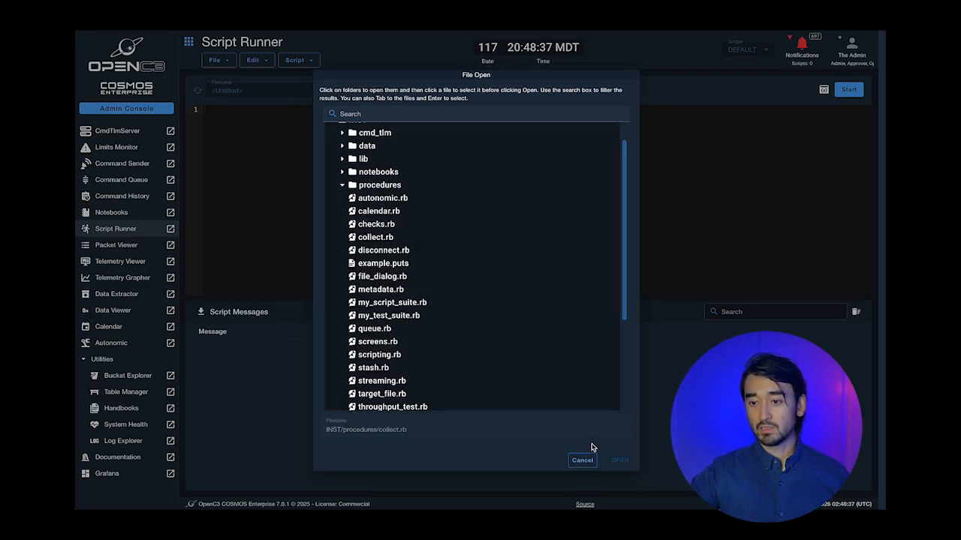
click(611, 520)
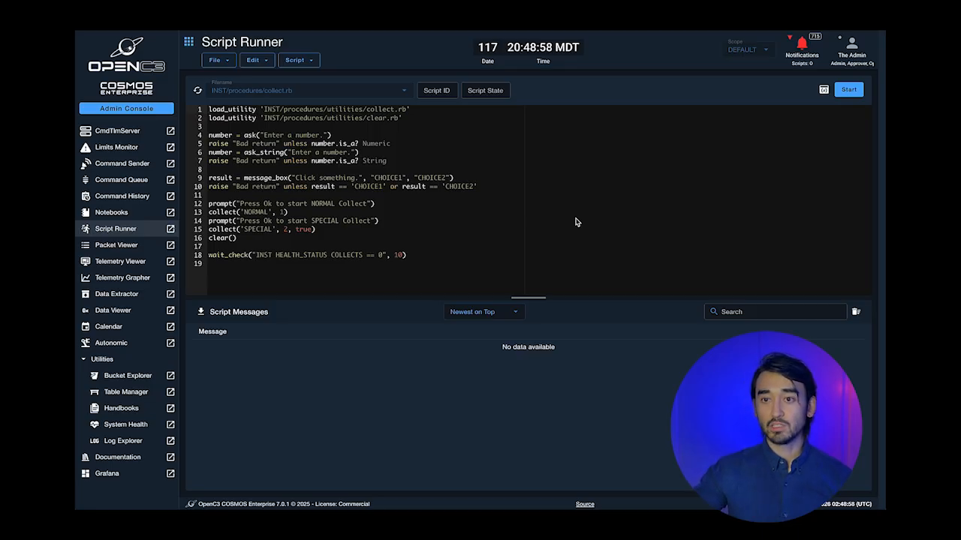
- Start collect.rb and answer its asks with 12 and 32, then choose CHOICE1
click(848, 89)
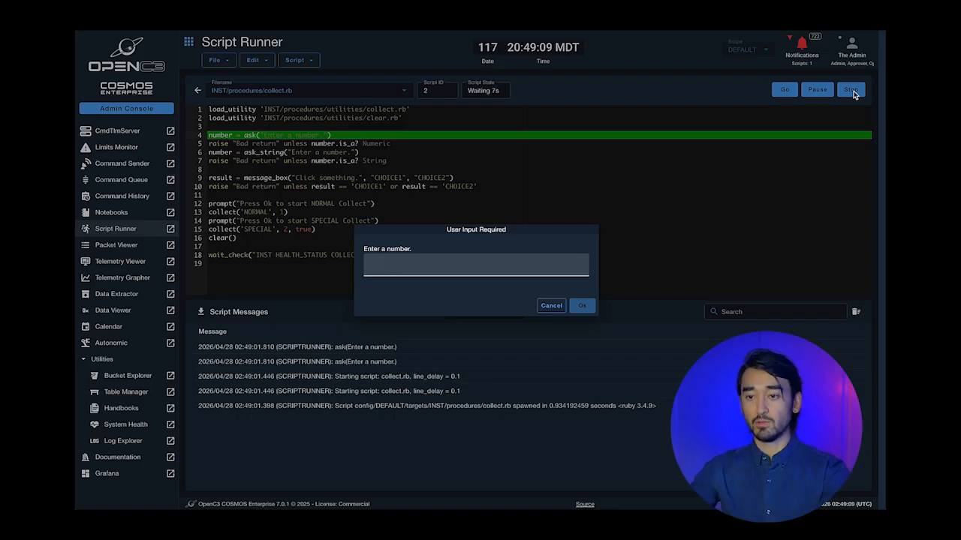
text(2)
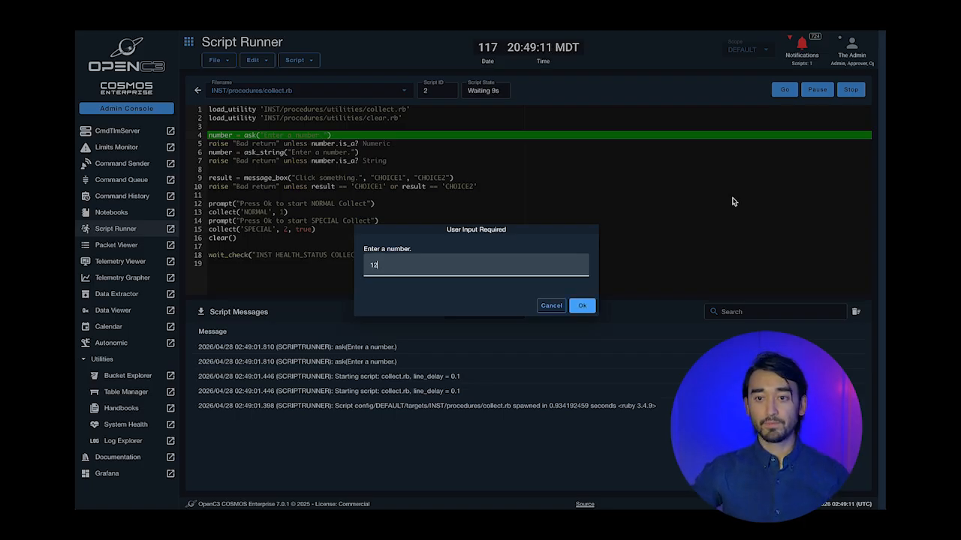
click(580, 307)
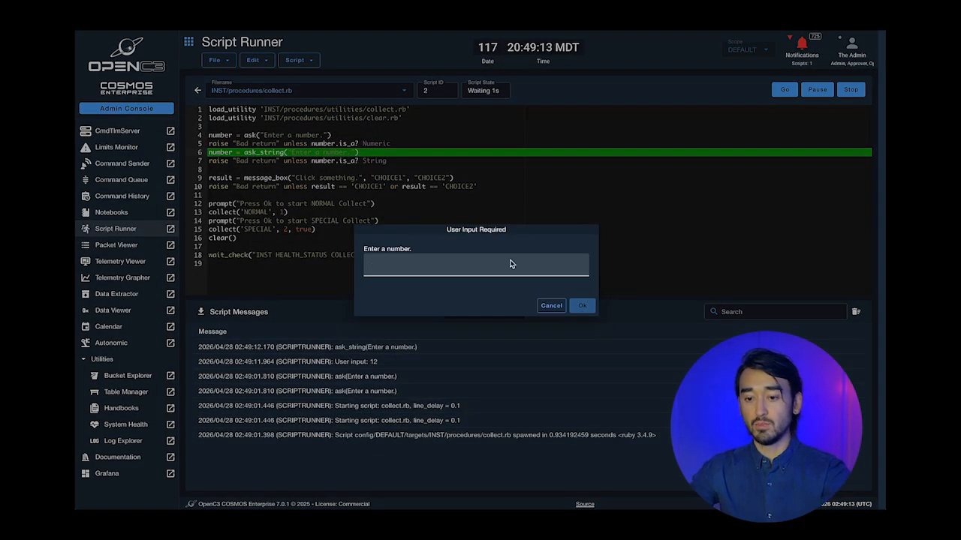
text(32)
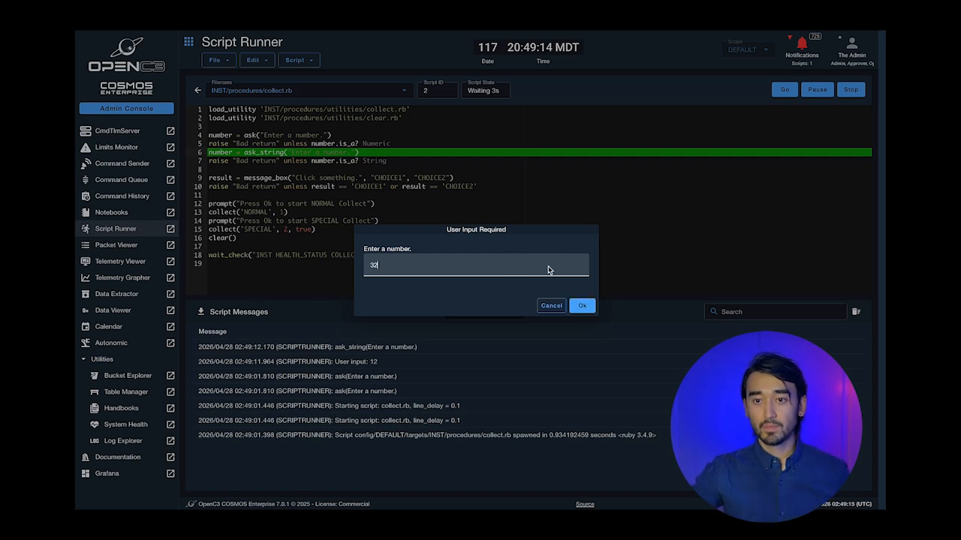
click(580, 305)
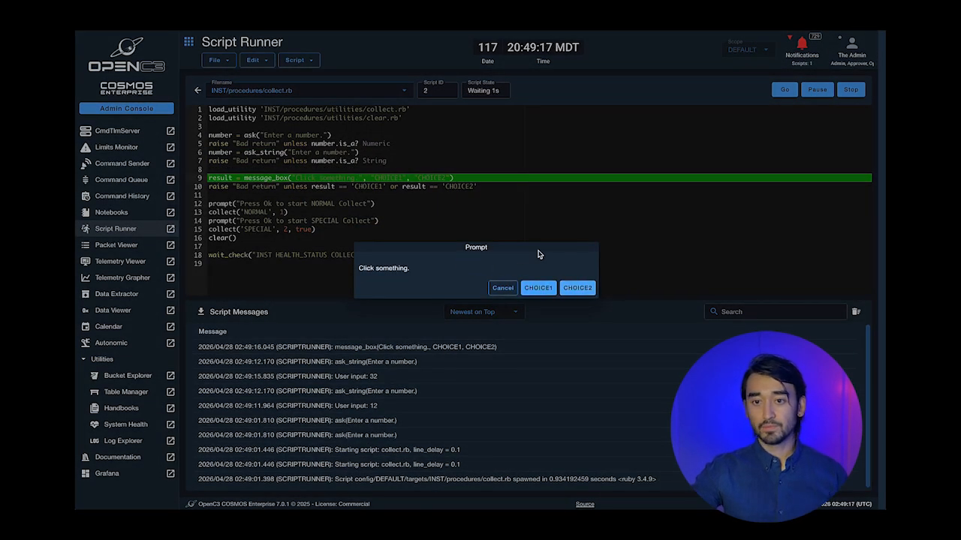
click(557, 288)
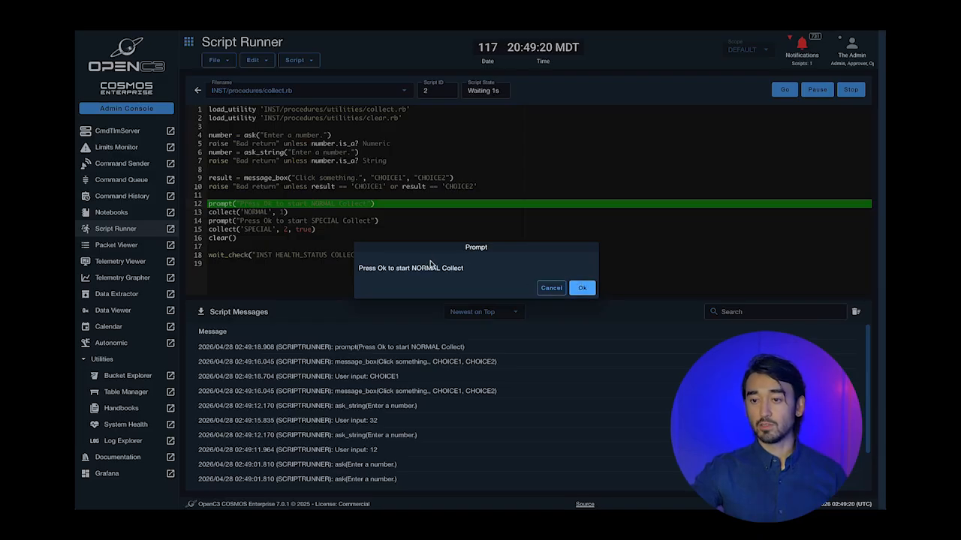
- Acknowledge the NORMAL and SPECIAL collect prompts and send the hazardous INST COLLECT and INST CLEAR commands
click(581, 288)
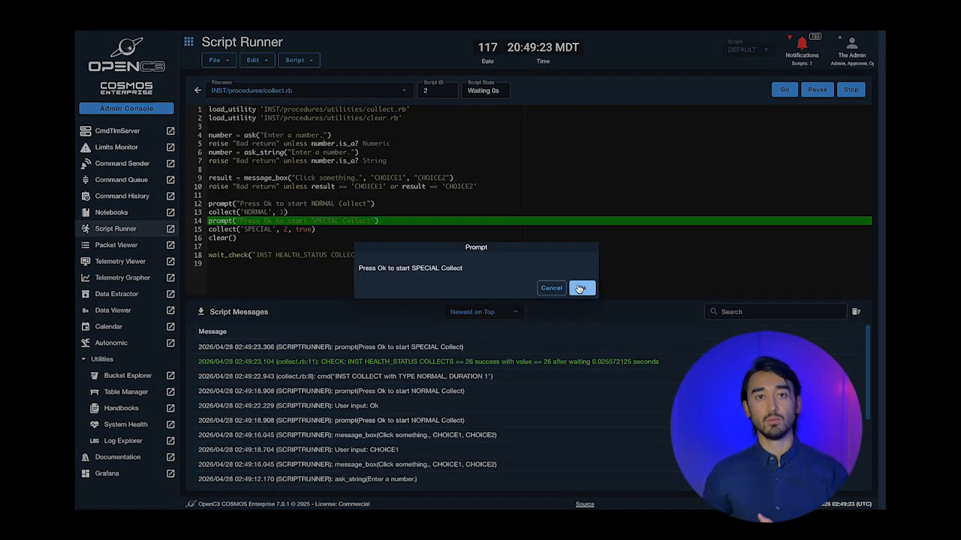
click(580, 289)
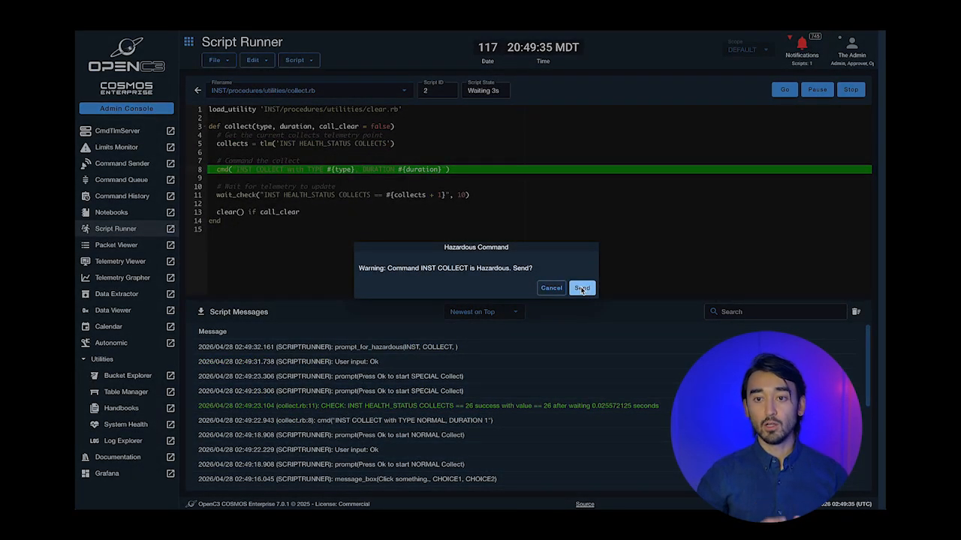
click(582, 288)
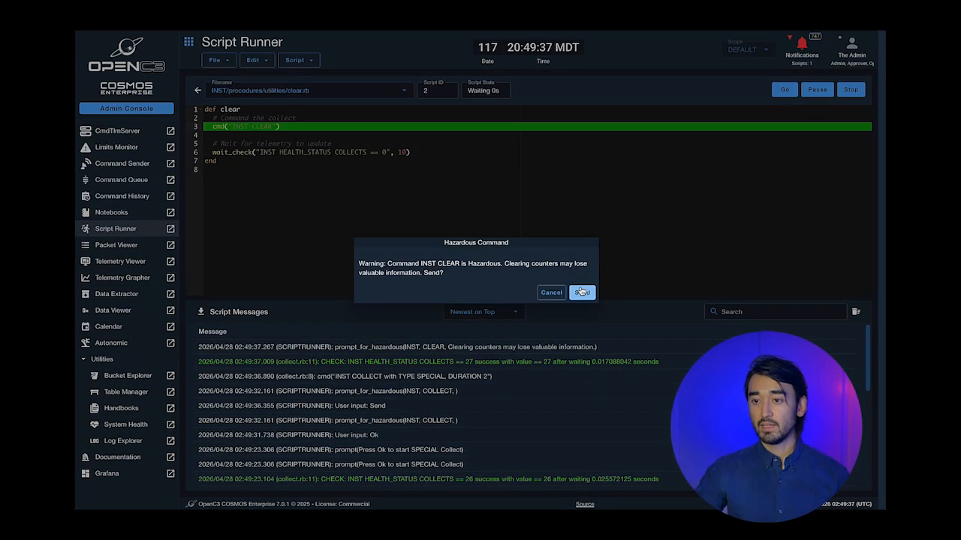
click(581, 291)
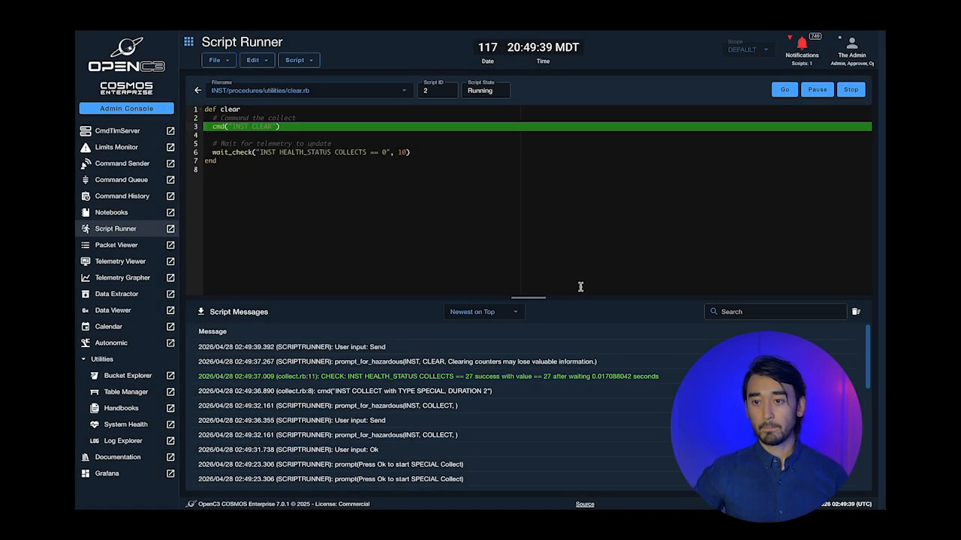
click(582, 292)
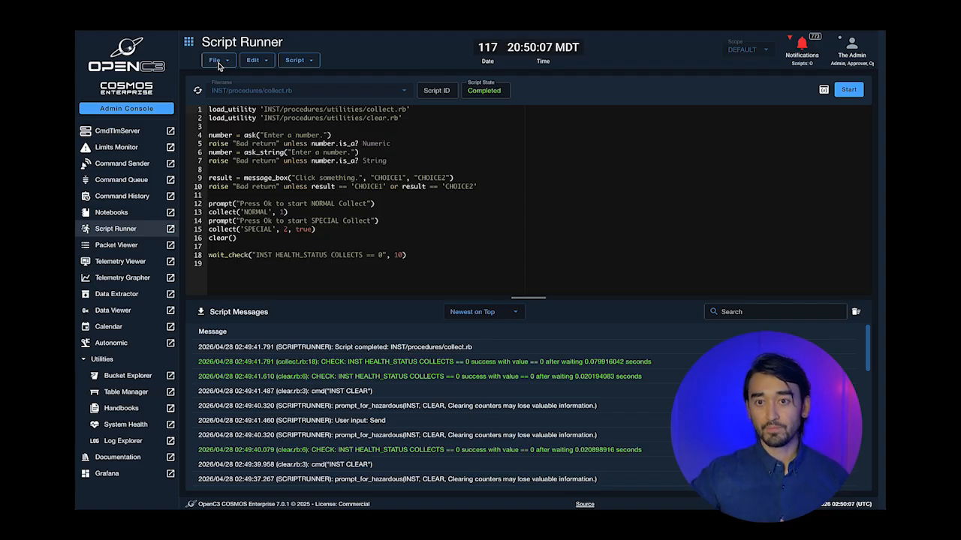
- View the collect.rb run's log under Script > Execution Status > Completed Scripts, then close it
click(219, 65)
click(322, 63)
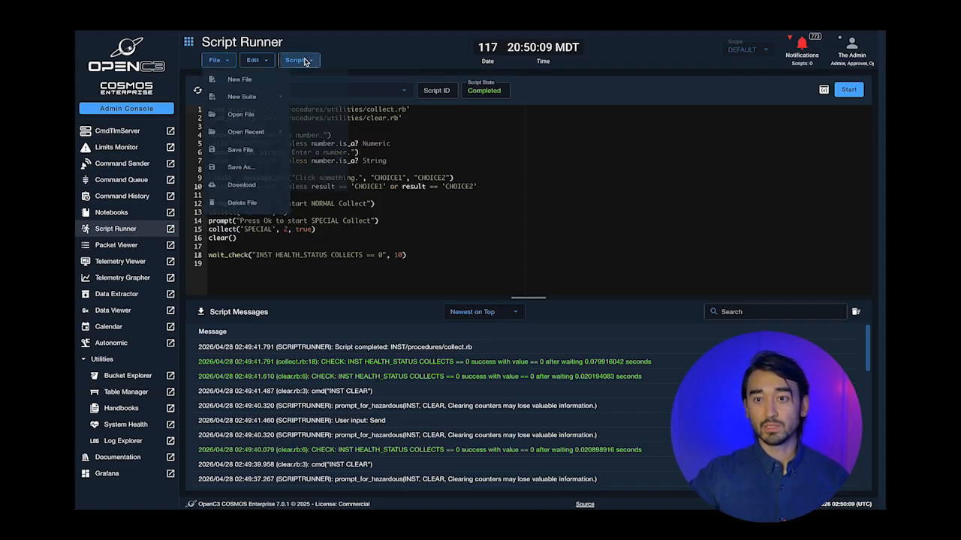
click(324, 80)
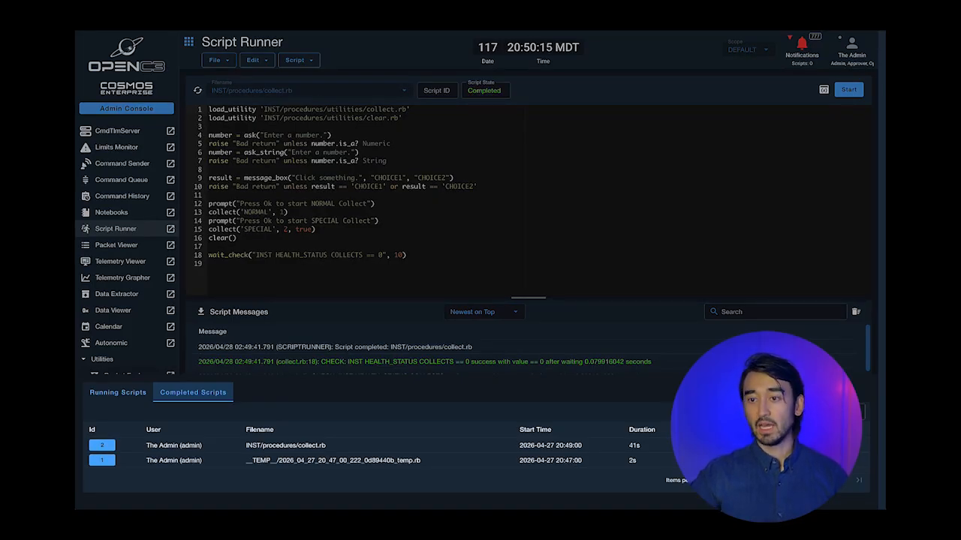
click(739, 445)
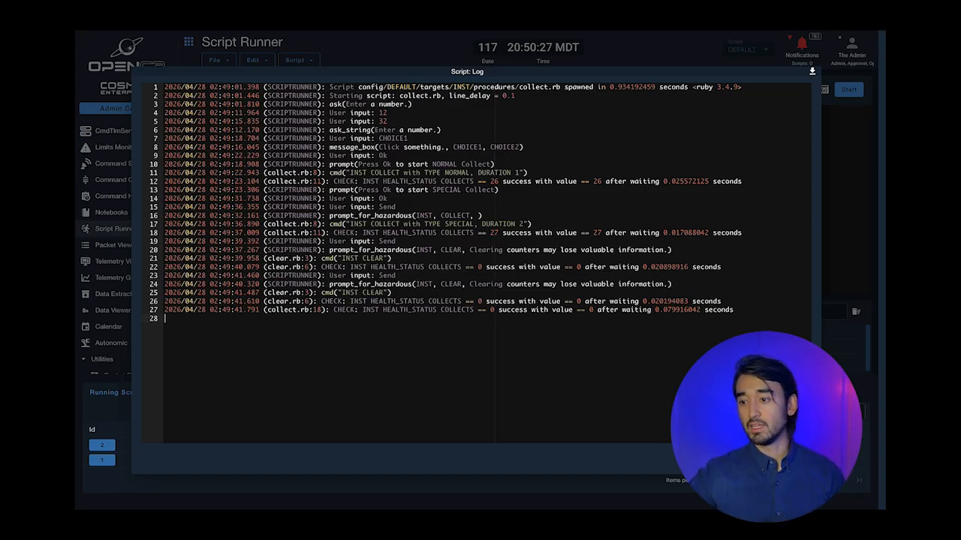
key(Escape)
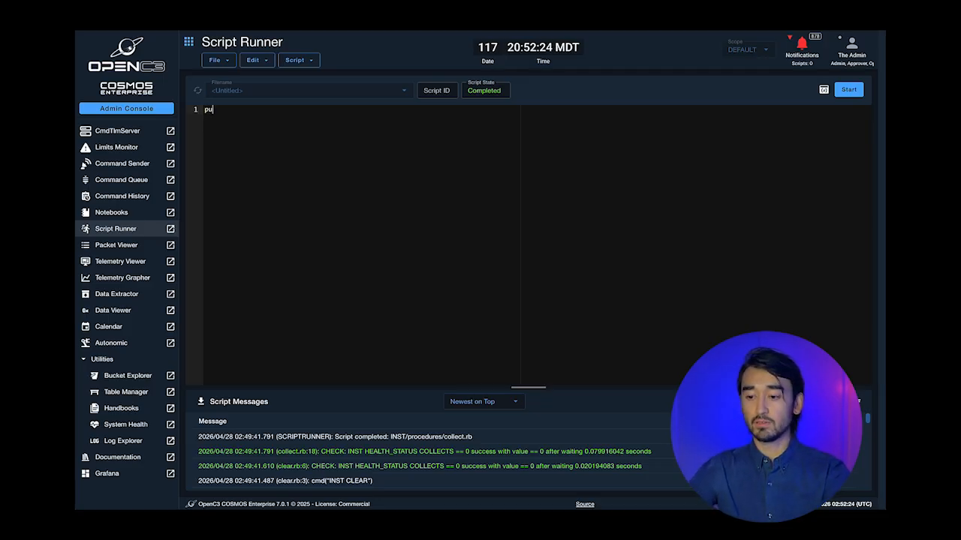
- Write puts "HELLO WORLD" on three identical script lines
text(")
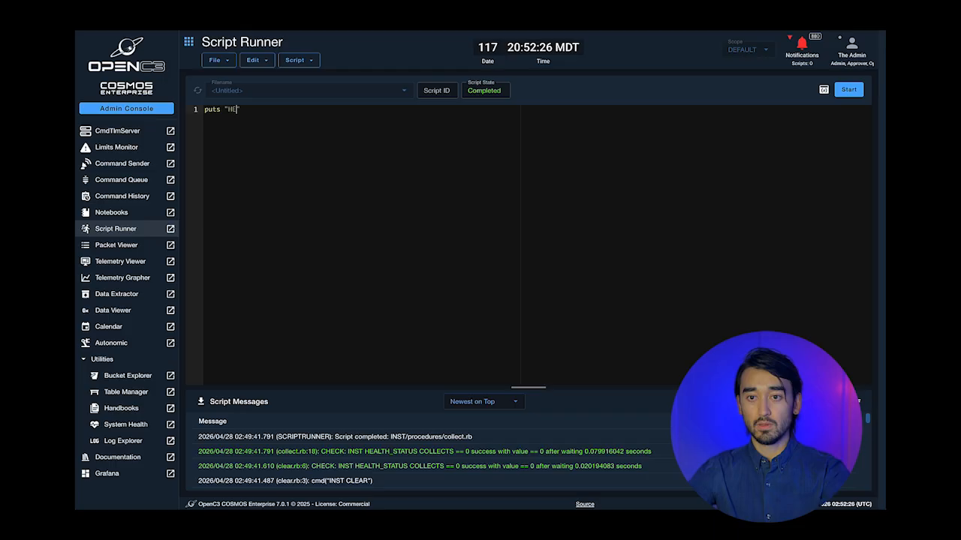
text(HELLO WORLD)
key(ctrl+a)
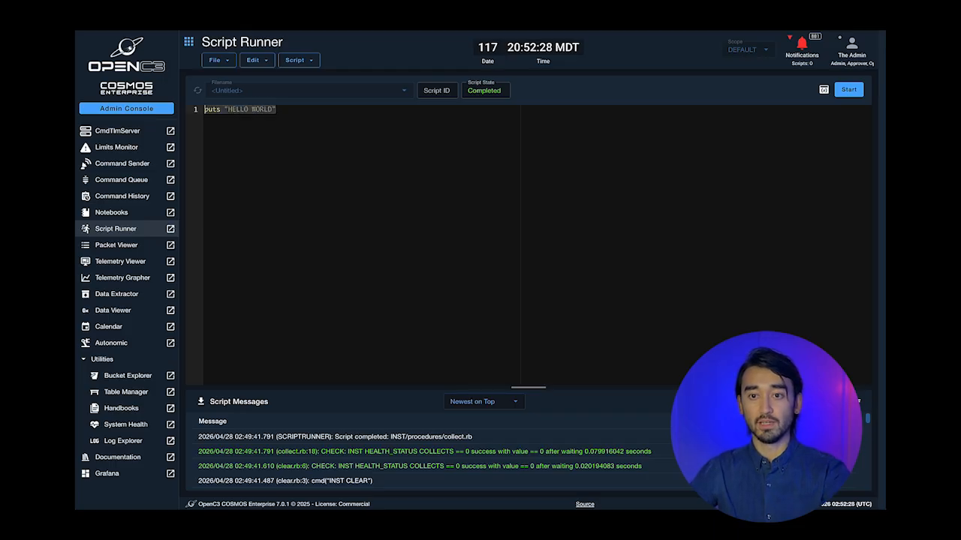
key(ctrl+c)
key(Right)
key(Return)
key(ctrl+v)
key(Return)
key(ctrl+v)
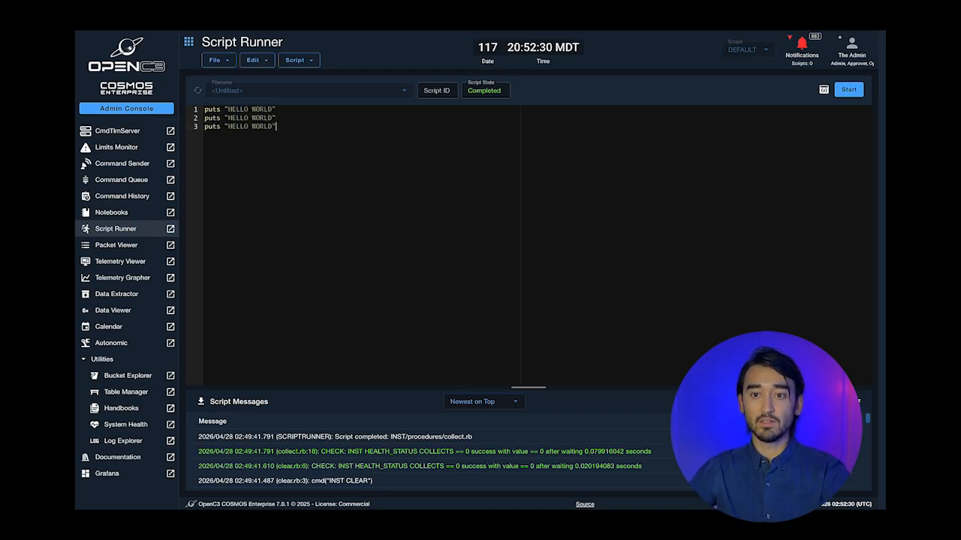
- Change line 3's puts to put and run the script
key(Home)
key(Right)
key(Right)
key(Right)
key(Right)
key(BackSpace)
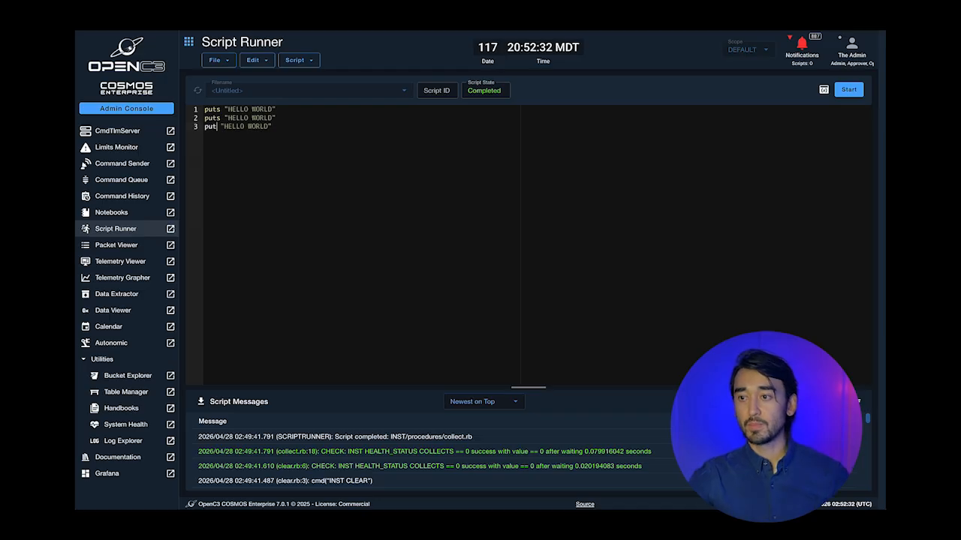
click(847, 90)
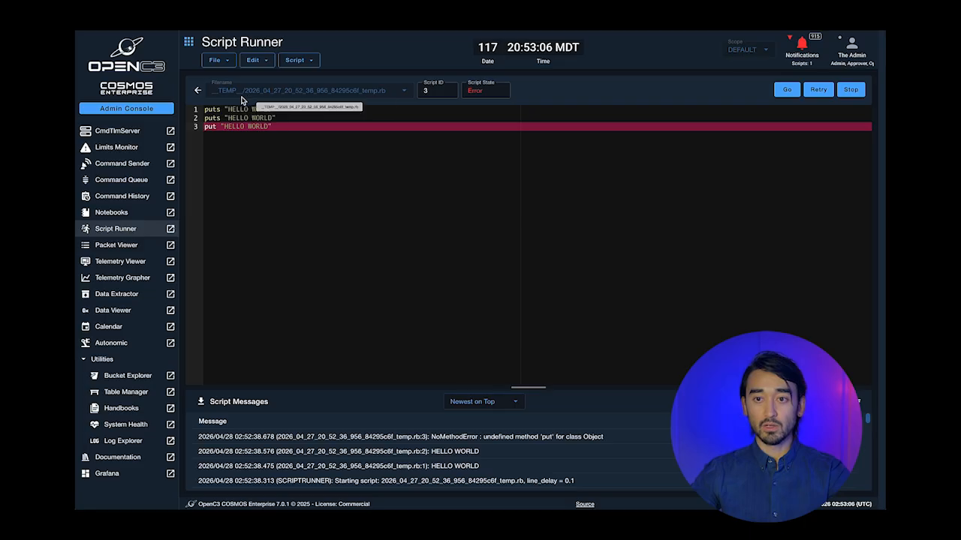
- Select lines 1–2 and run them with Execute Selection to print HELLO WORLD twice
right_click(284, 113)
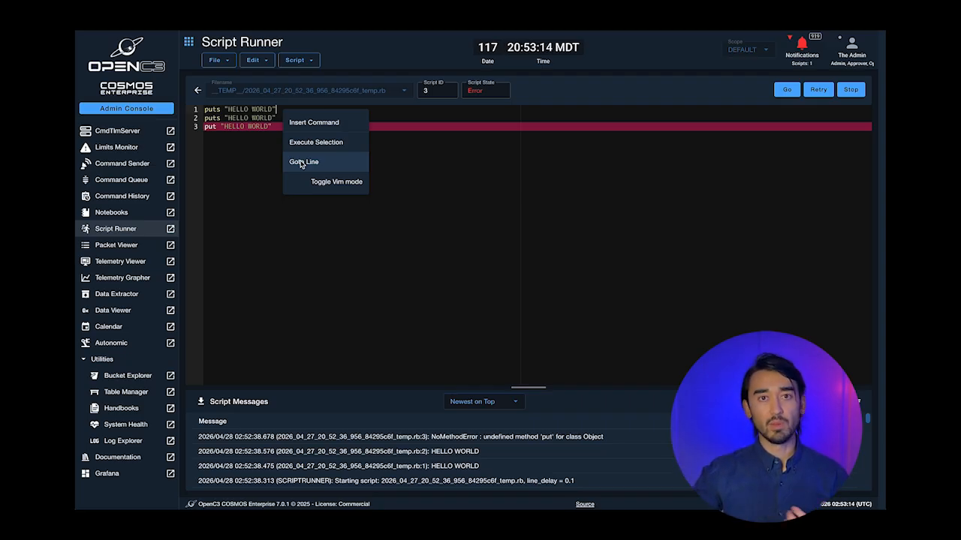
click(241, 155)
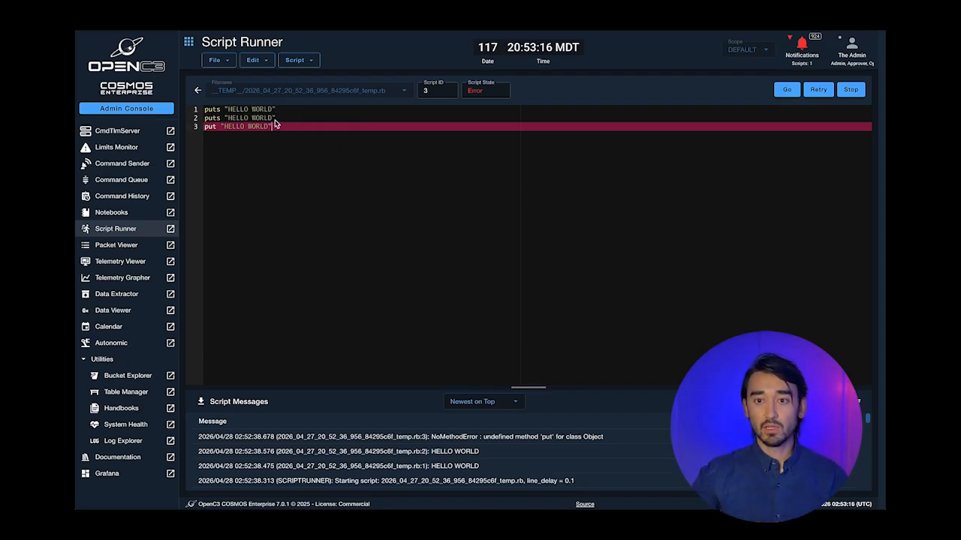
drag(279, 119, 194, 109)
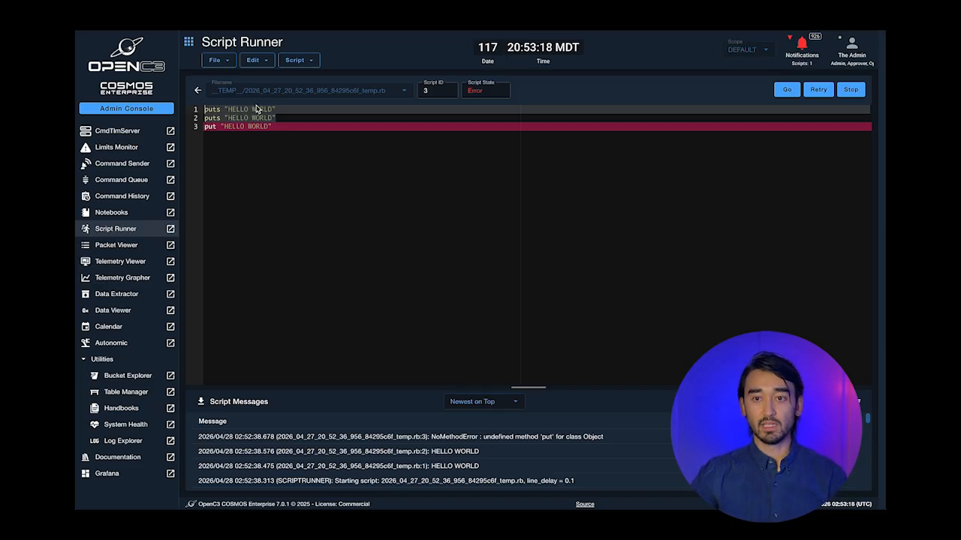
right_click(256, 110)
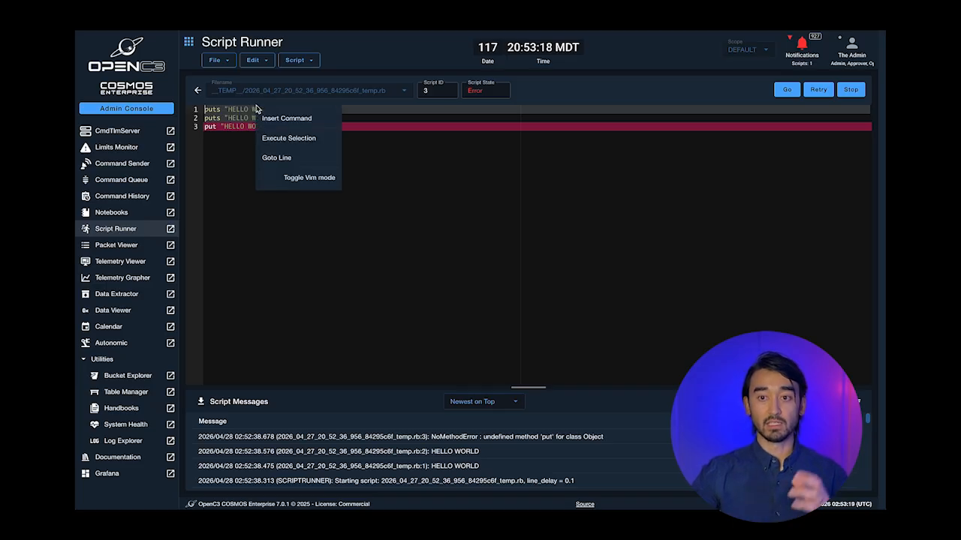
click(288, 138)
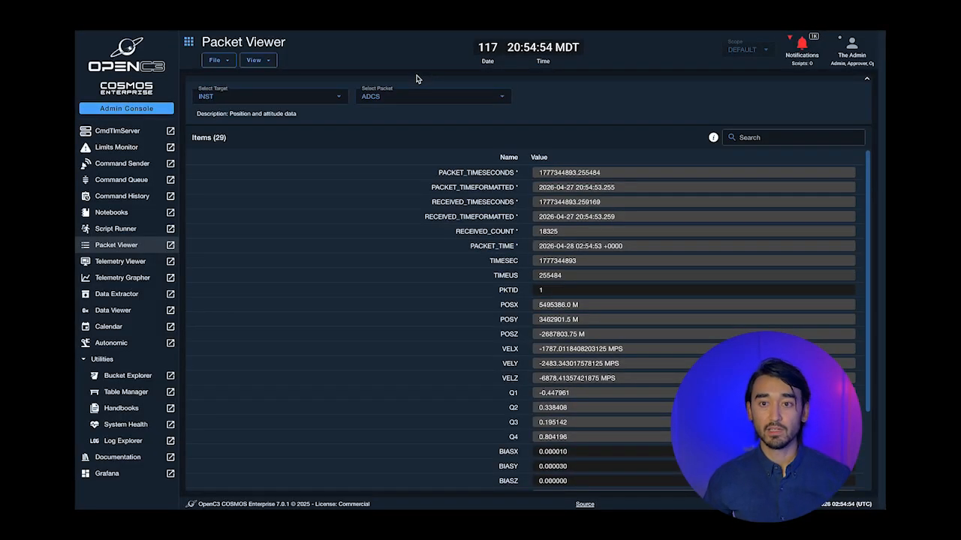
- Choose target INST and packet ADCS in Packet Viewer and scroll through its live items
click(326, 95)
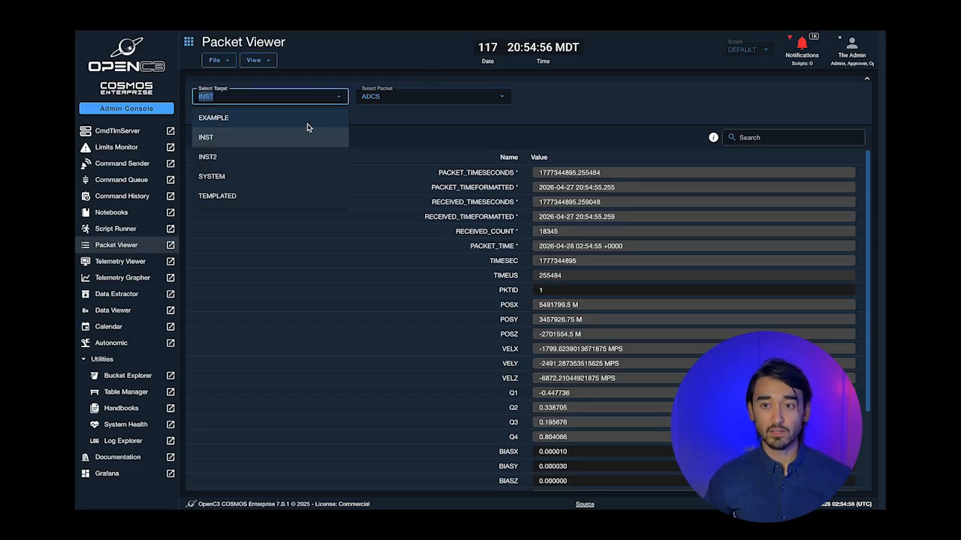
click(296, 139)
scroll(403, 103, down, 1)
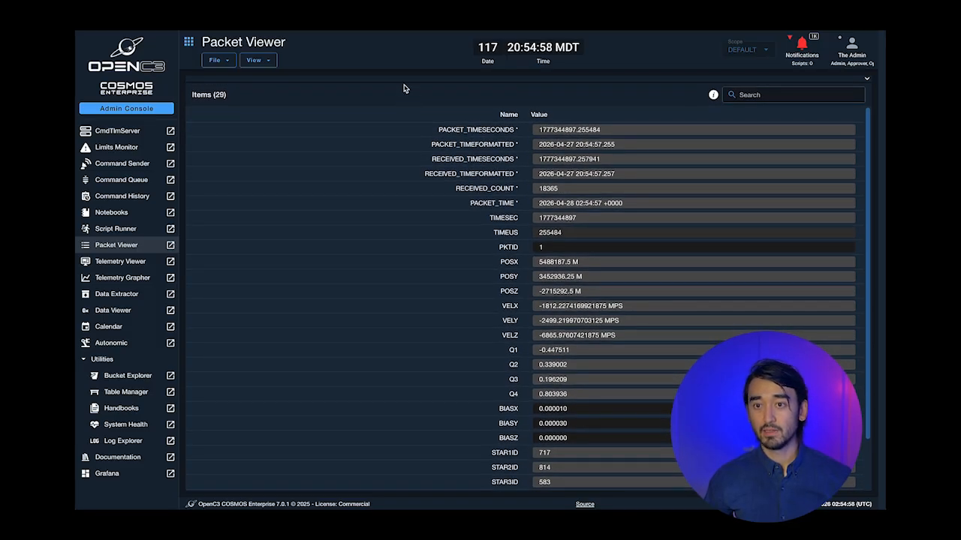
scroll(408, 85, up, 1)
click(409, 100)
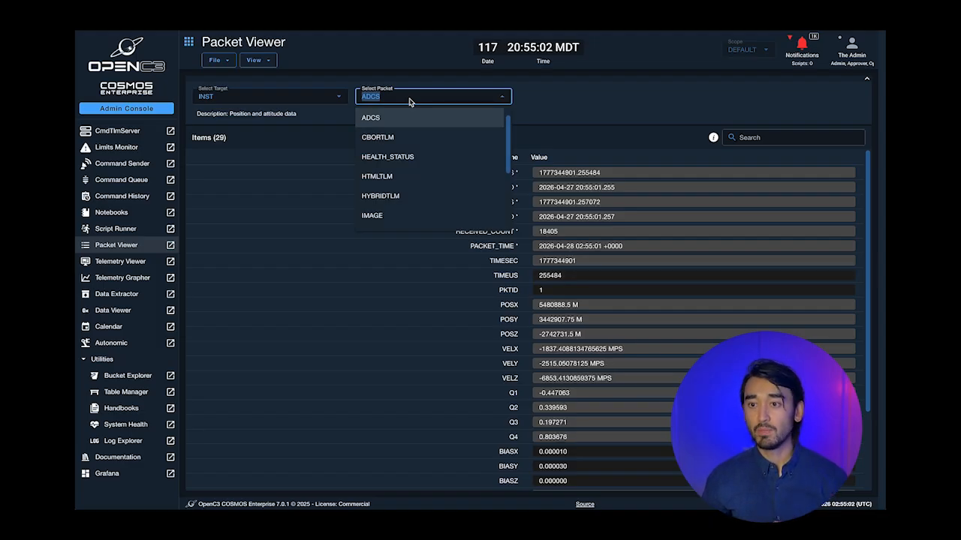
click(601, 117)
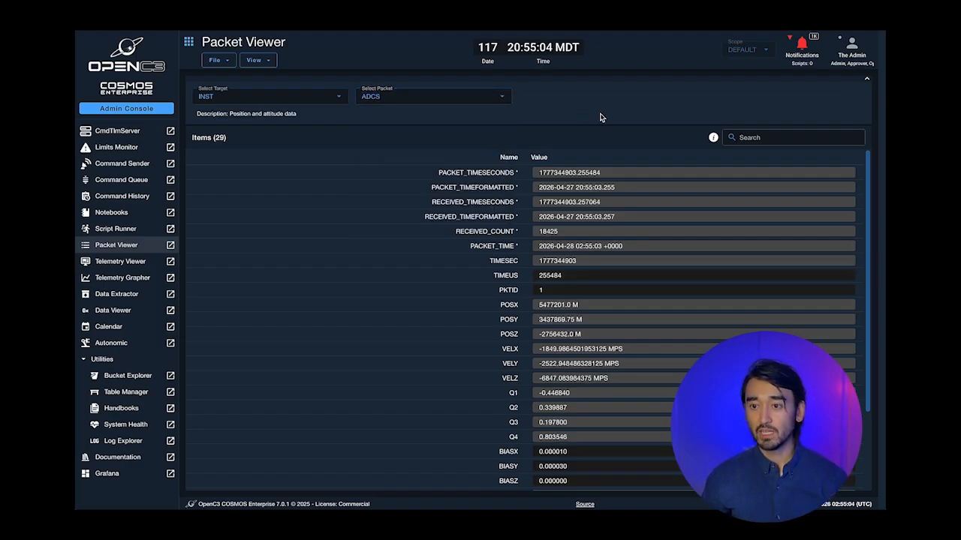
scroll(471, 282, down, 1)
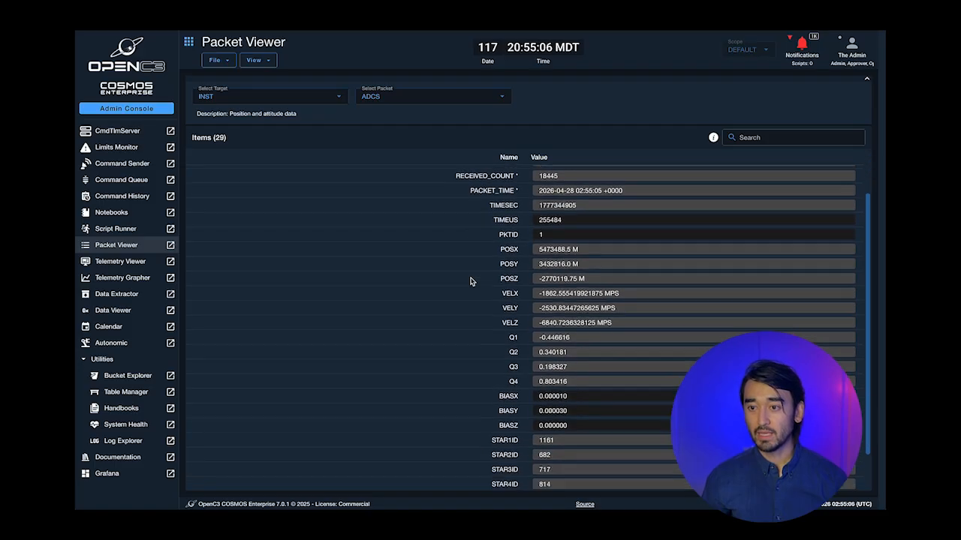
scroll(471, 282, up, 1)
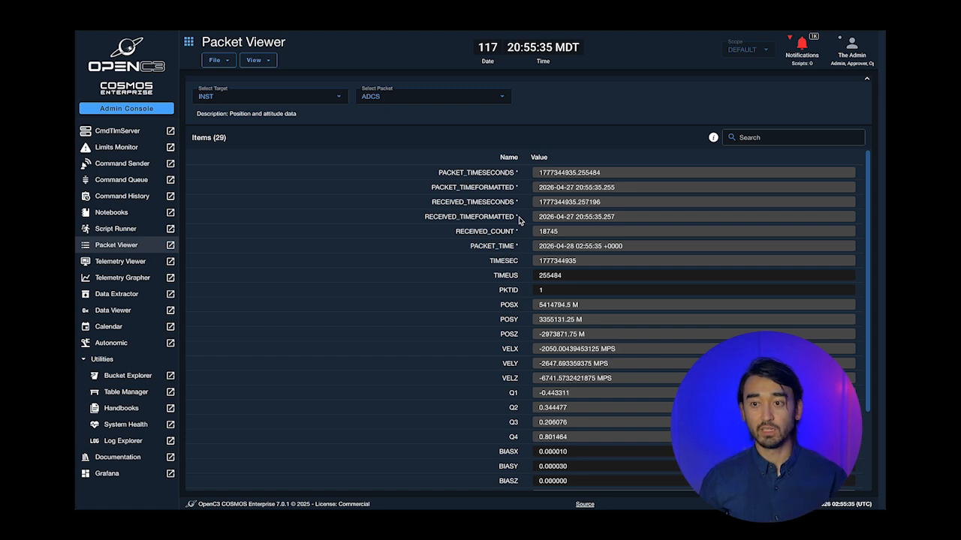
scroll(518, 219, down, 2)
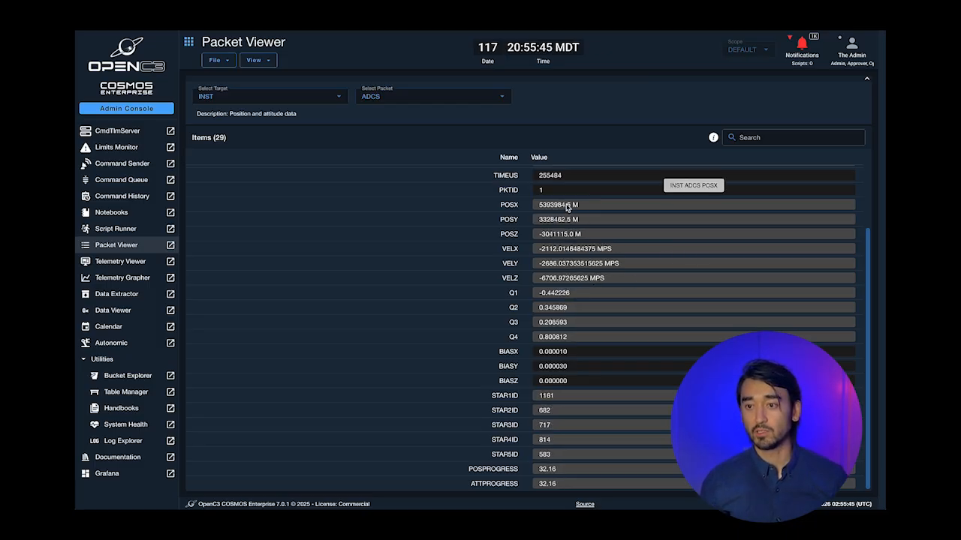
right_click(567, 209)
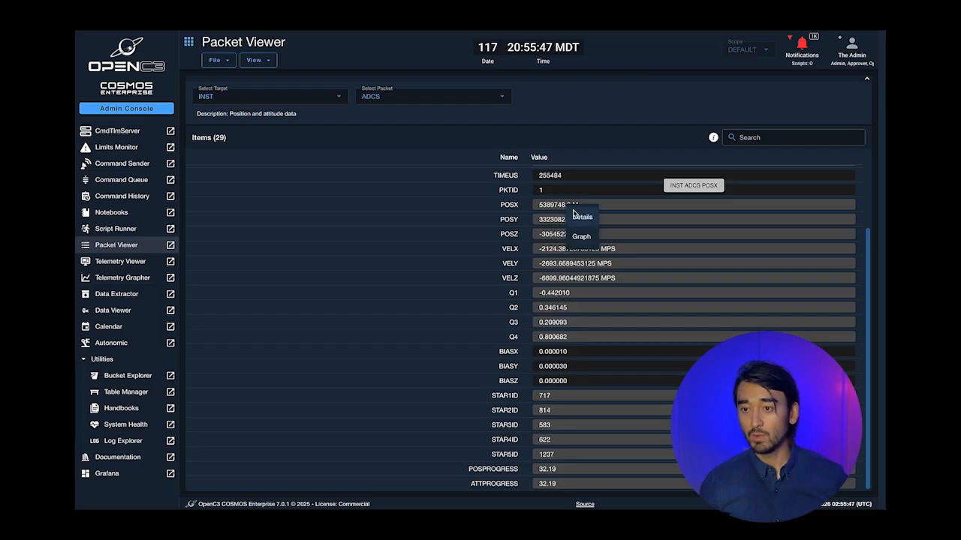
click(575, 217)
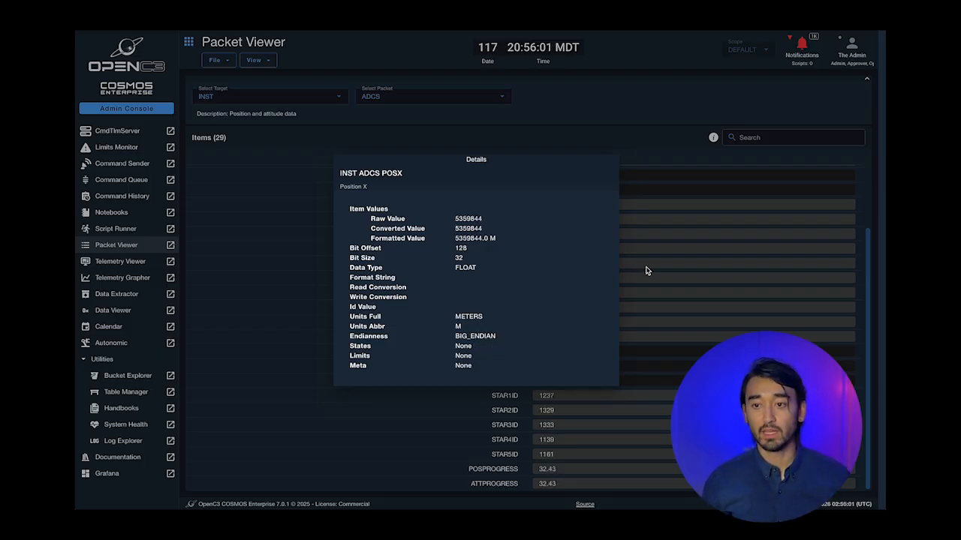
click(681, 259)
- Switch Packet Viewer to the INST HEALTH_STATUS packet and scroll through its 33 items
click(418, 102)
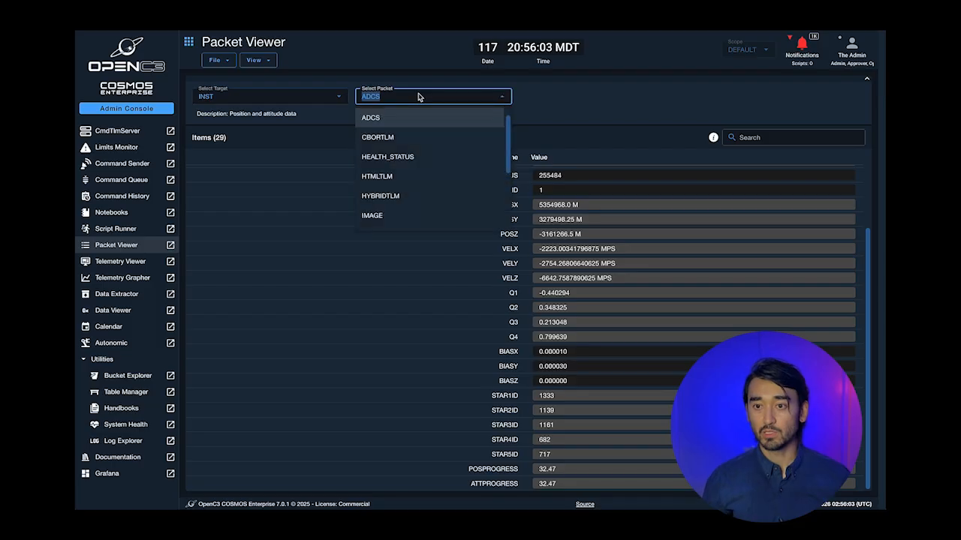
click(418, 159)
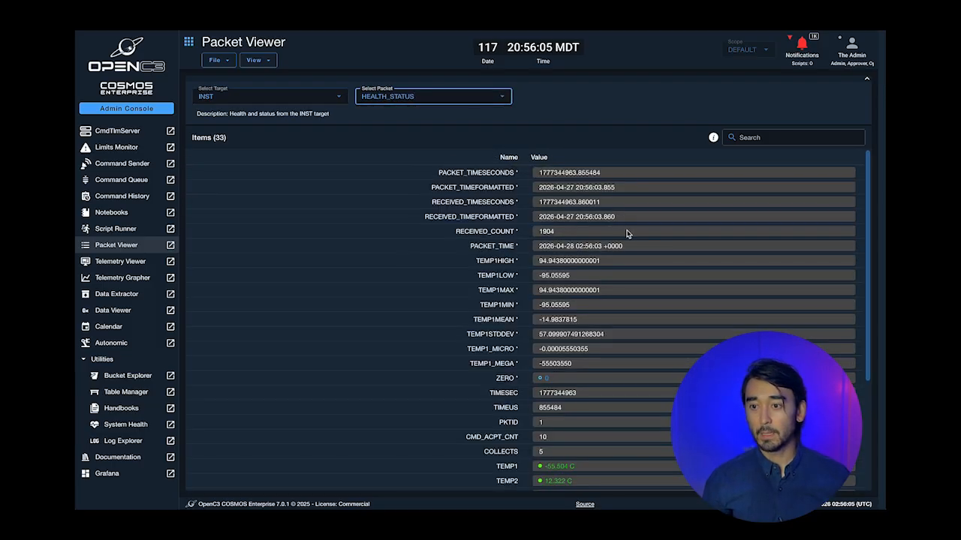
scroll(629, 248, down, 3)
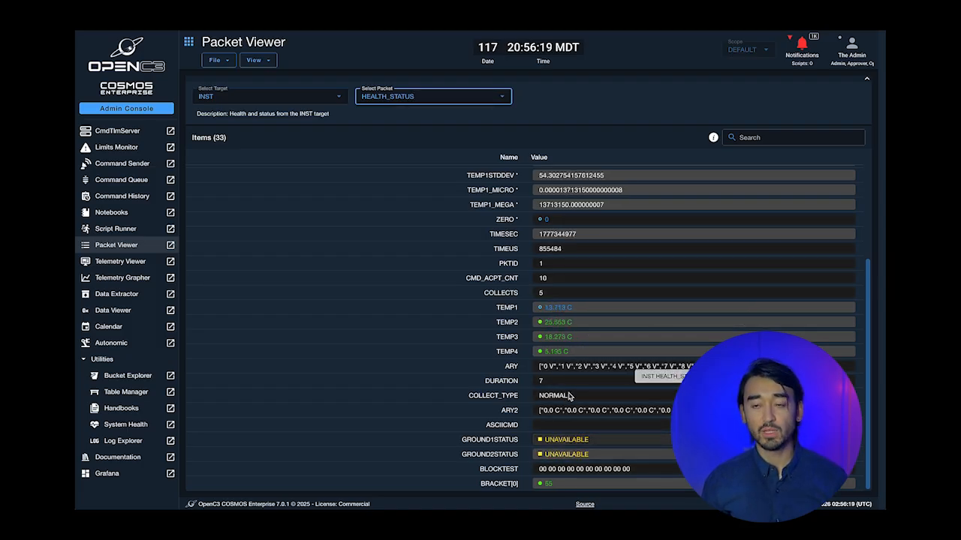
scroll(570, 386, up, 3)
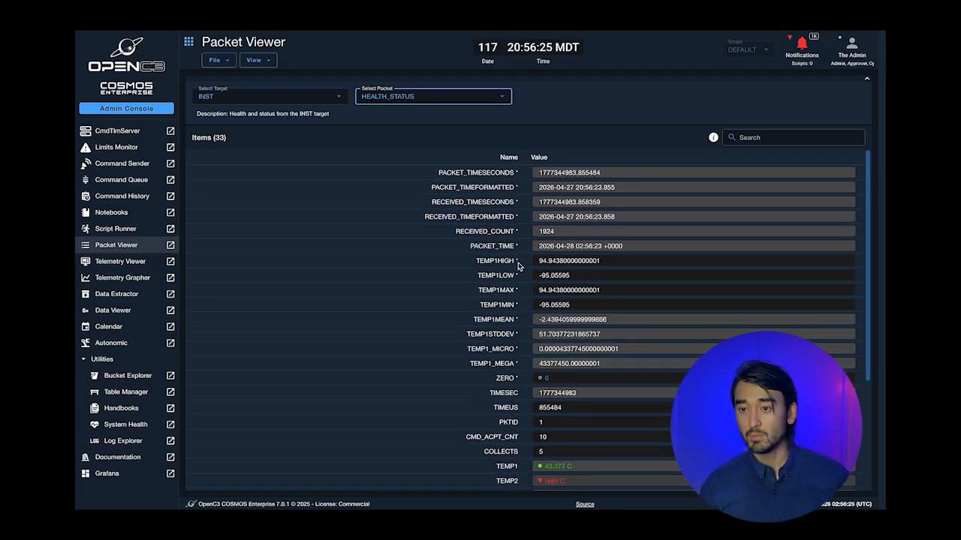
right_click(547, 270)
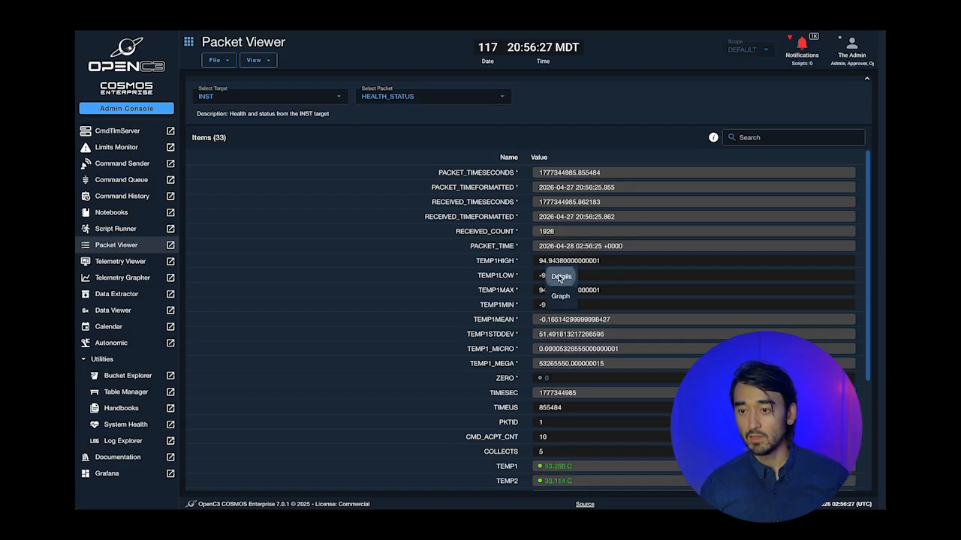
click(560, 276)
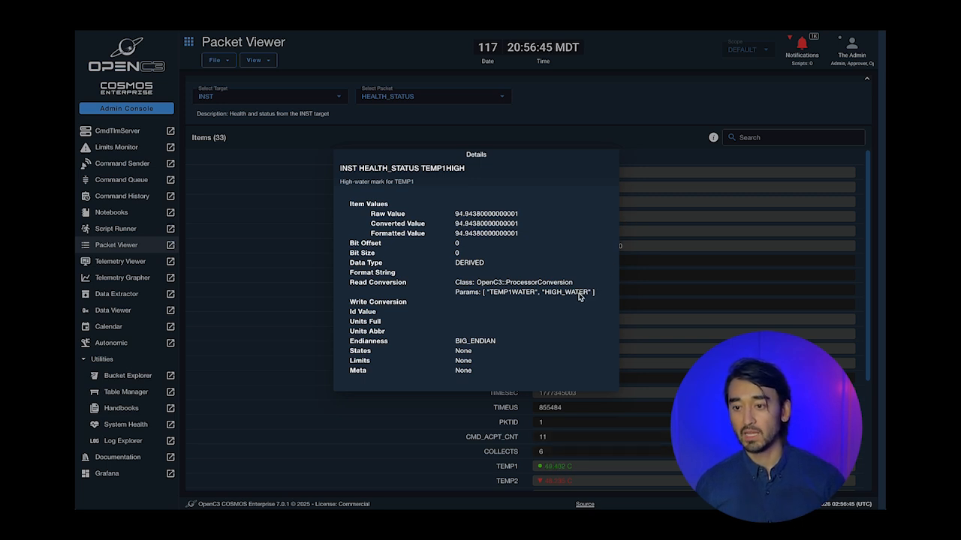
click(648, 273)
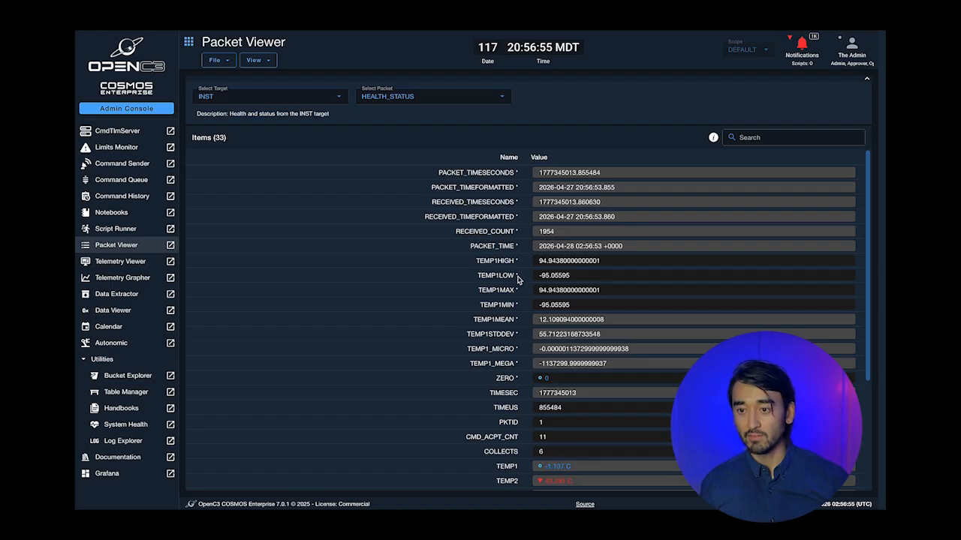
click(257, 60)
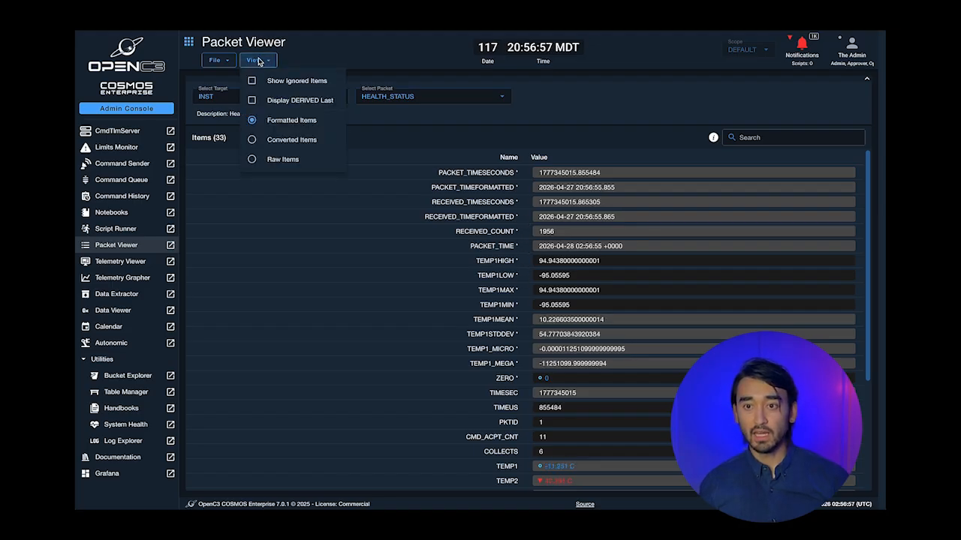
- Show the ignored CCSDS items in the HEALTH_STATUS table and scroll through them
click(309, 88)
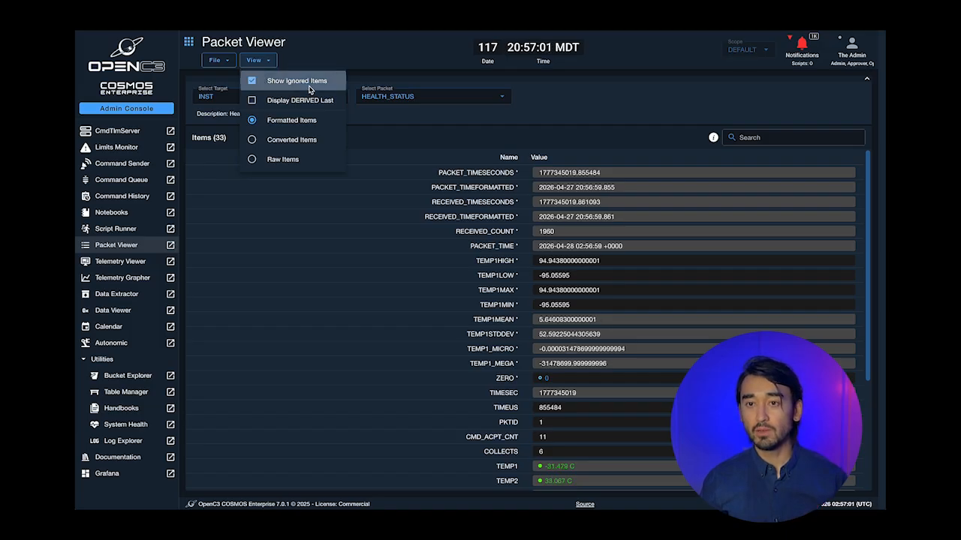
scroll(572, 242, down, 5)
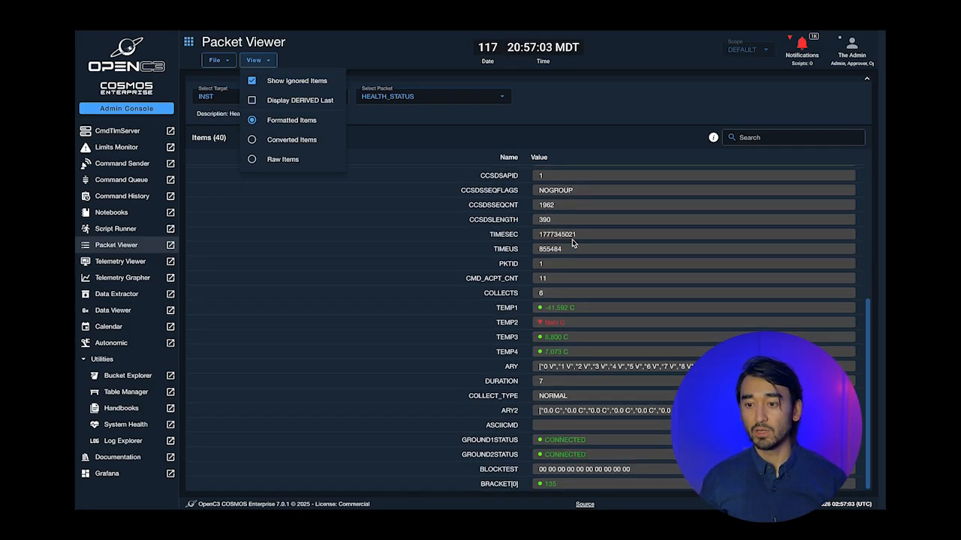
drag(868, 319, 863, 245)
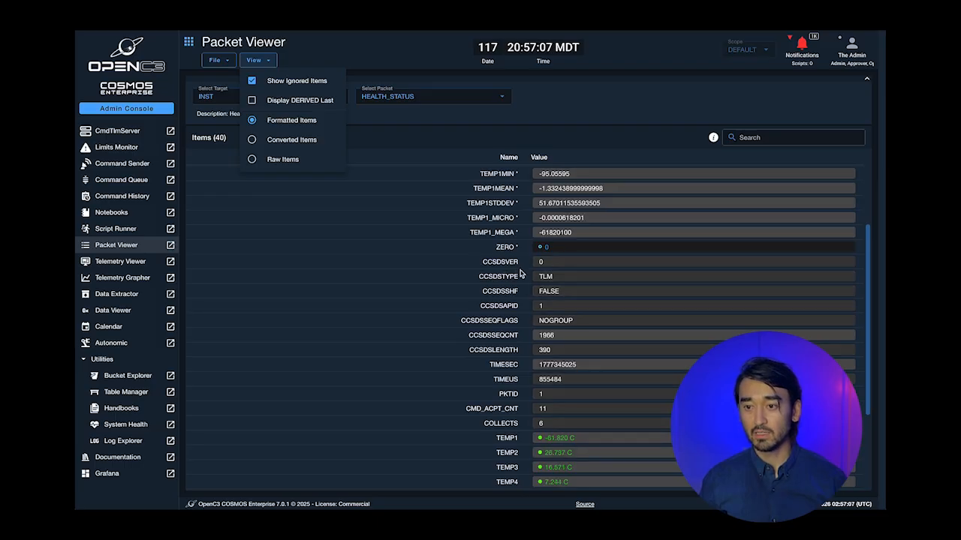
- Hide ignored items and display DERIVED items last, then review the reordered list
click(298, 100)
click(296, 81)
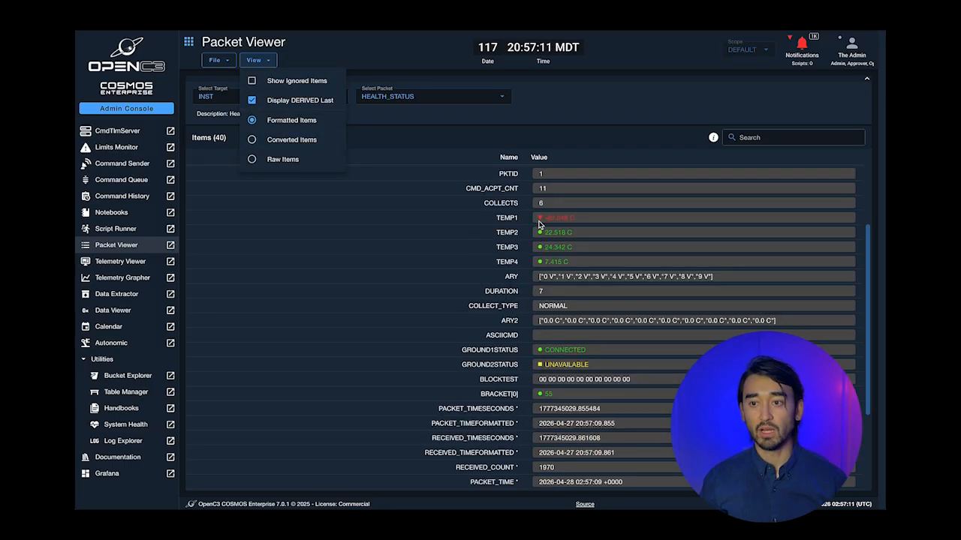
click(560, 156)
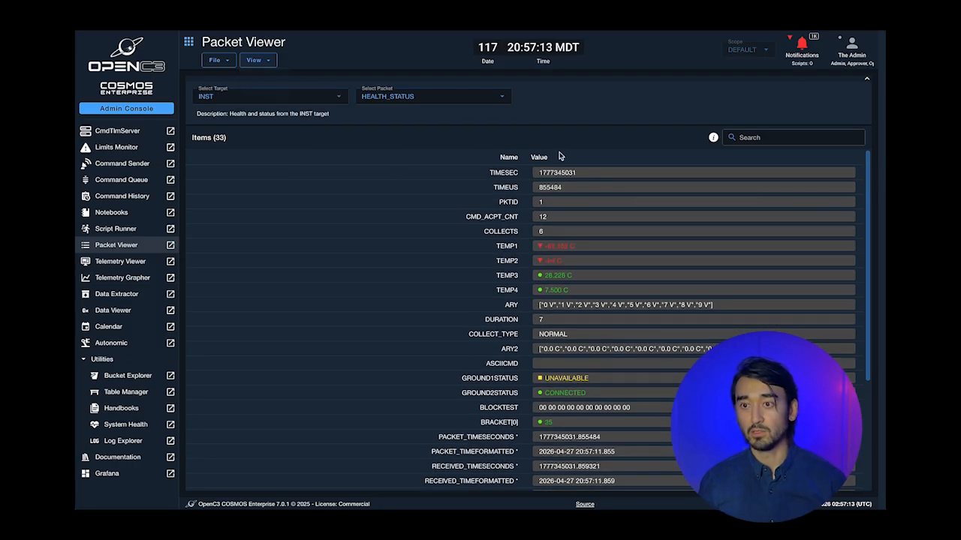
scroll(567, 271, down, 2)
scroll(521, 419, up, 1)
scroll(521, 419, down, 2)
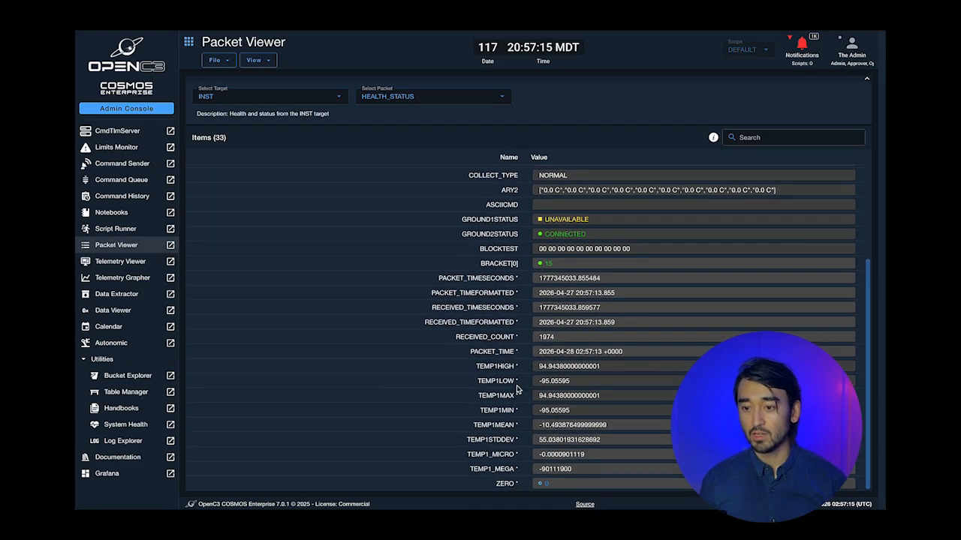
click(259, 63)
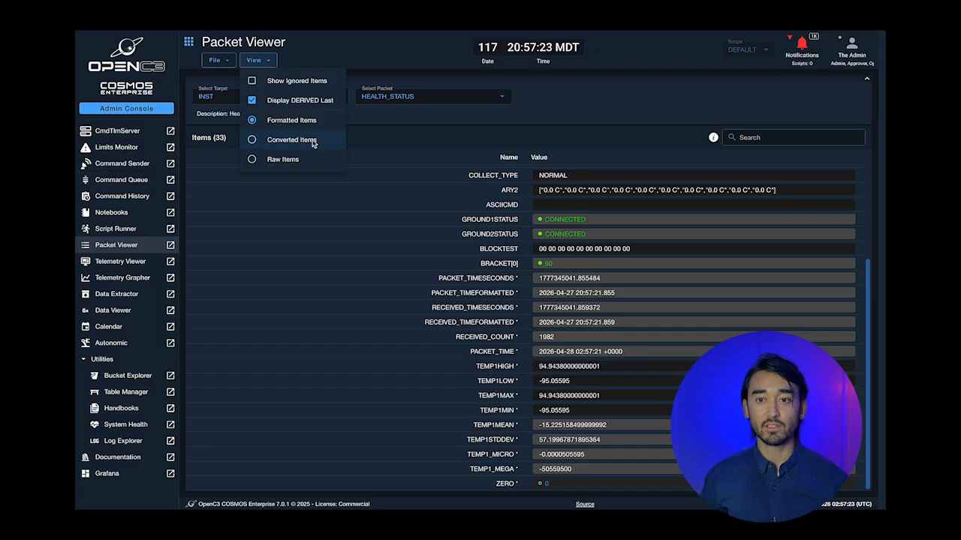
click(228, 61)
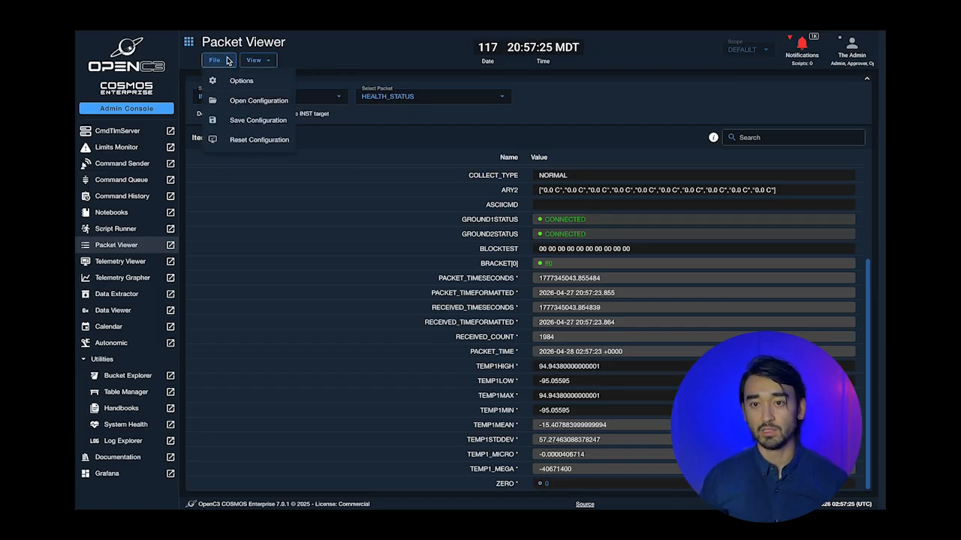
- Open Packet Viewer's File > Options settings
click(241, 81)
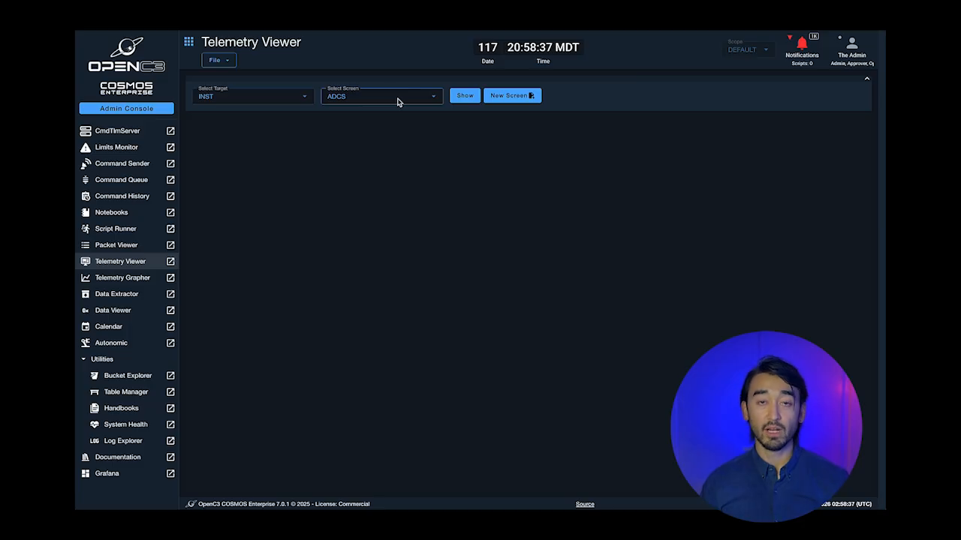
- Show the INST ADCS screen, add COMMANDING and GRAPHS, and collapse the navigation drawer
click(409, 98)
click(465, 96)
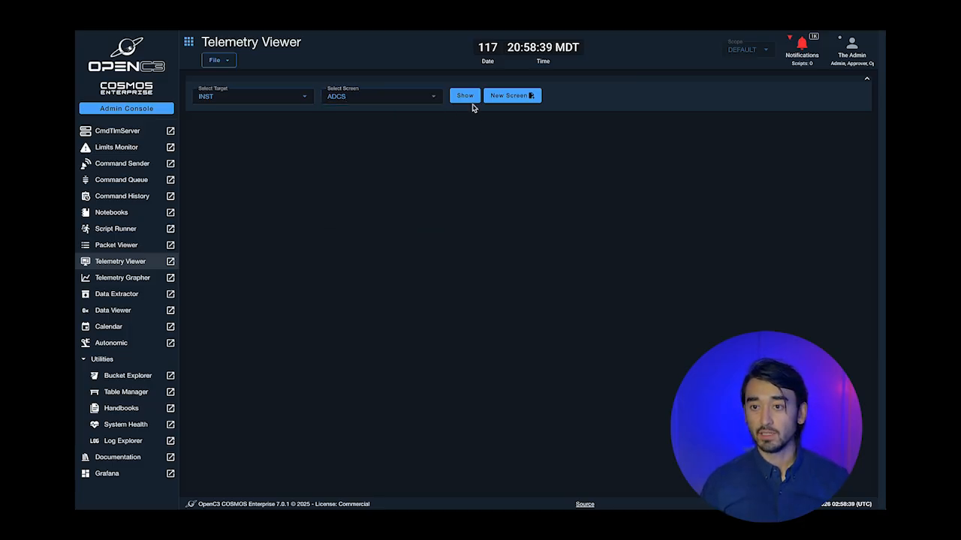
click(396, 103)
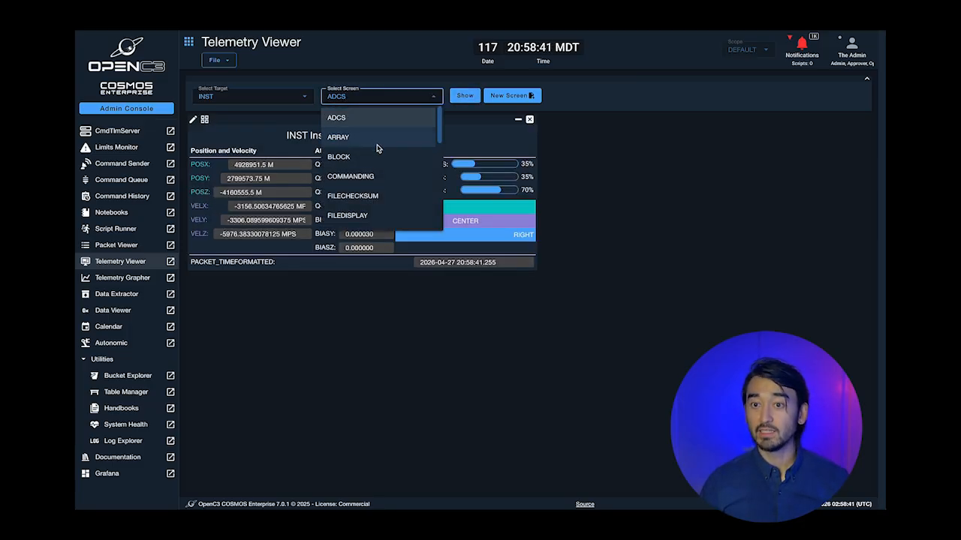
scroll(379, 163, down, 3)
scroll(375, 133, up, 2)
scroll(376, 133, up, 2)
click(378, 176)
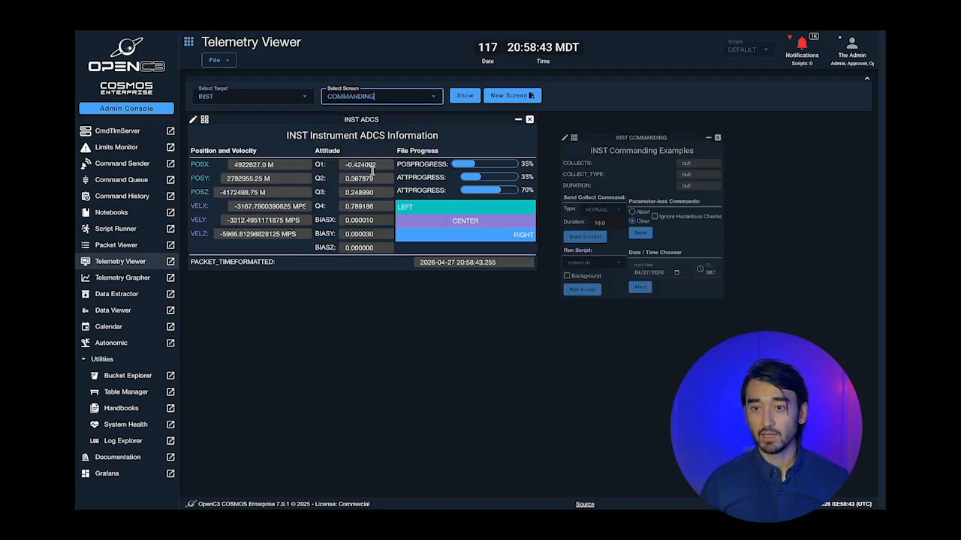
click(402, 103)
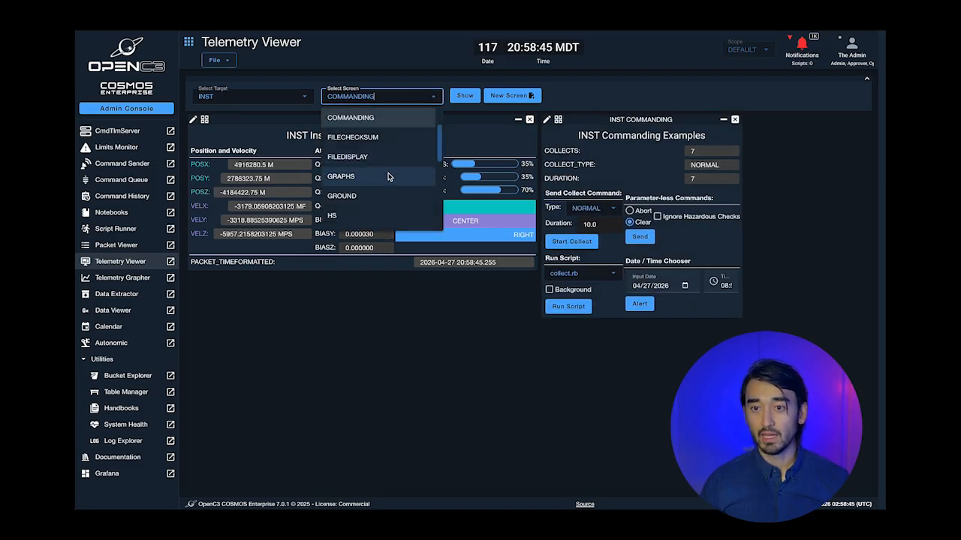
click(387, 175)
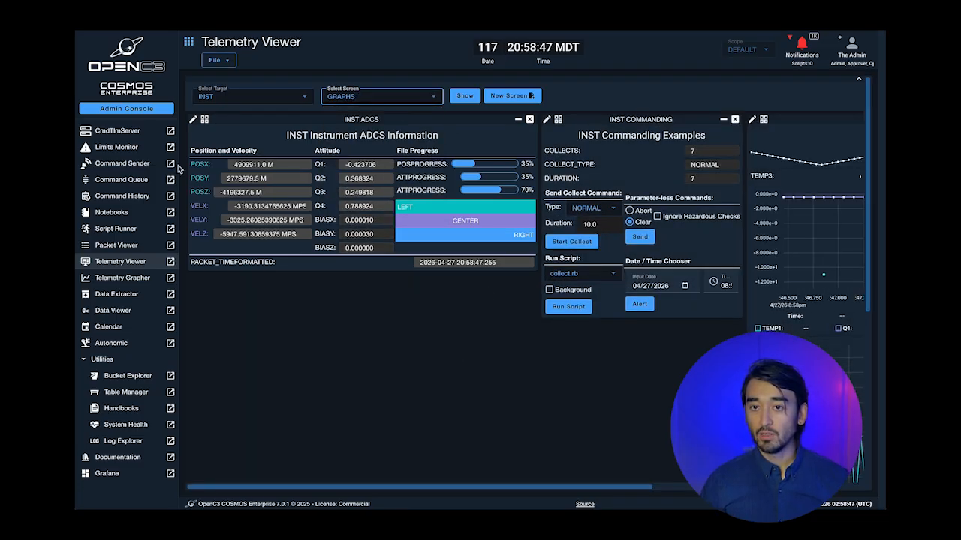
click(188, 41)
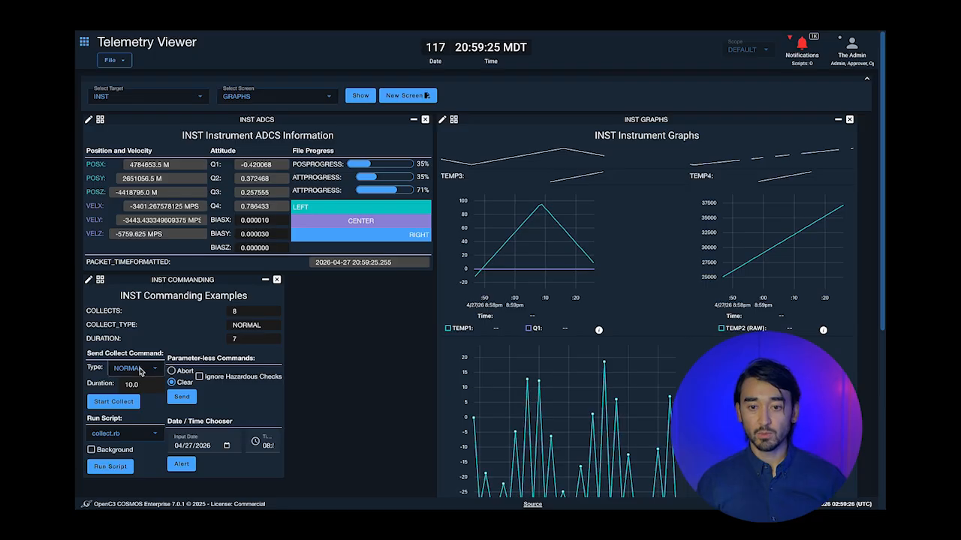
- Send a Start Collect command so COLLECTS reaches 9, keeping collect.rb as the script
click(115, 403)
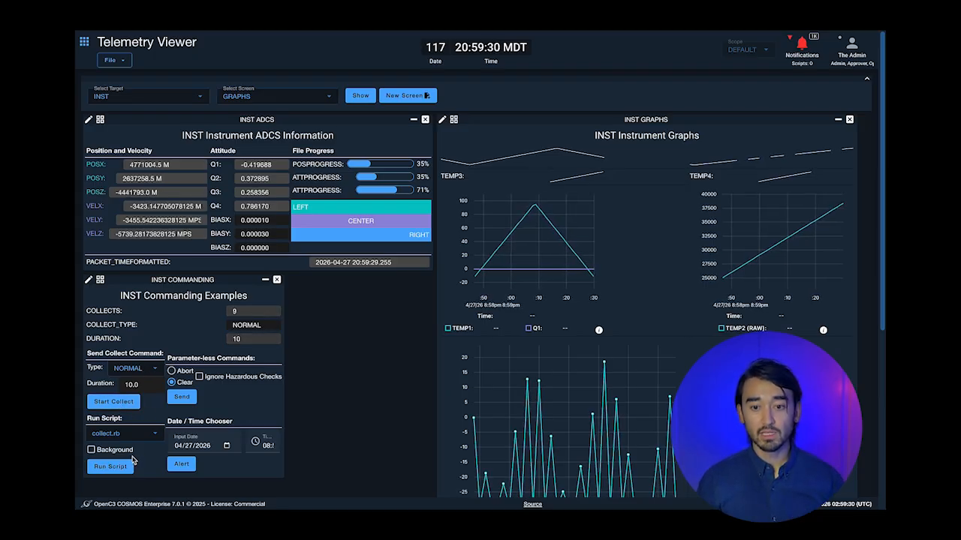
click(129, 433)
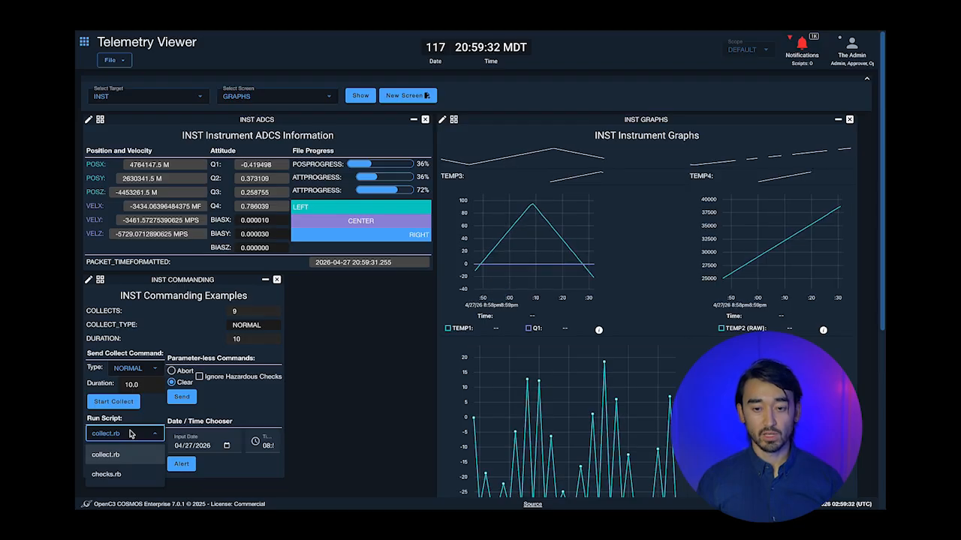
click(130, 434)
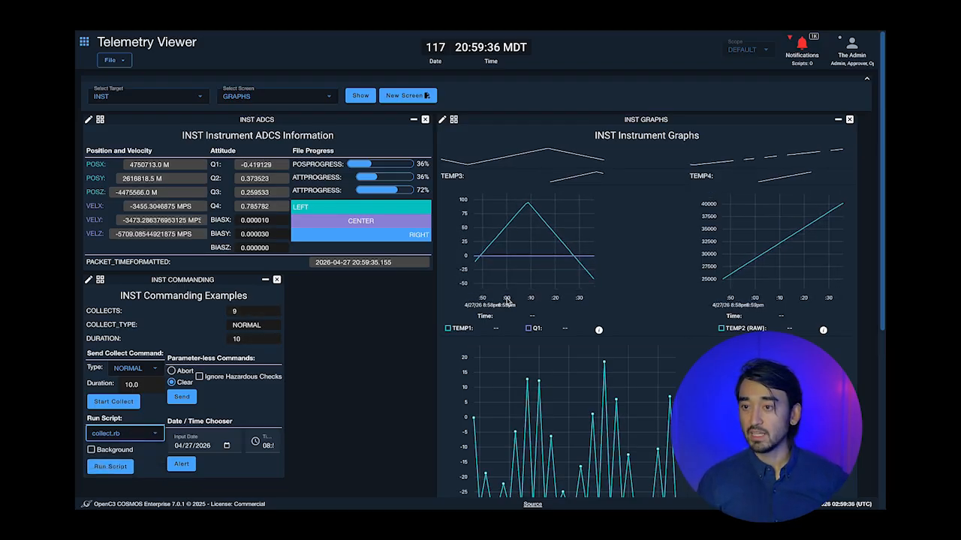
- Open the INST ADCS screen definition for editing
scroll(649, 228, down, 4)
scroll(649, 227, up, 4)
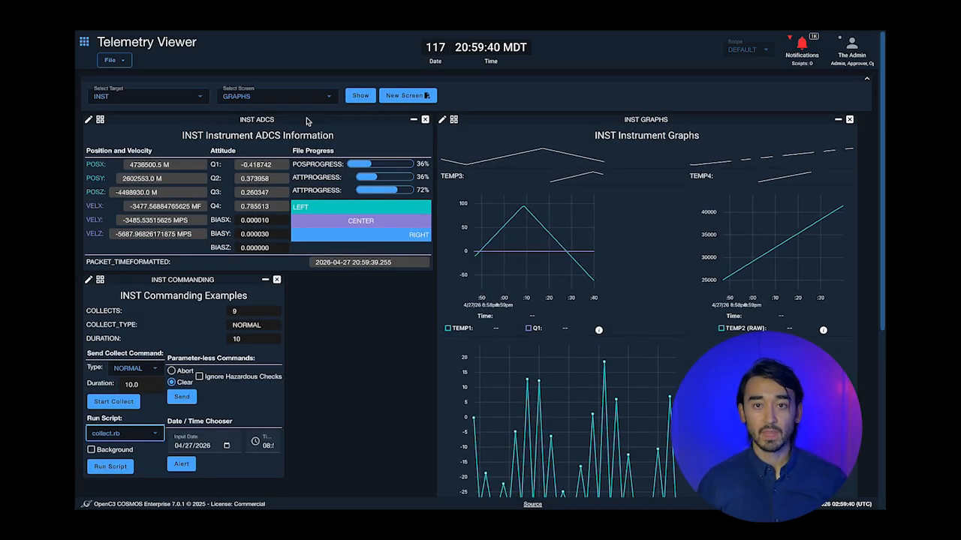
click(89, 119)
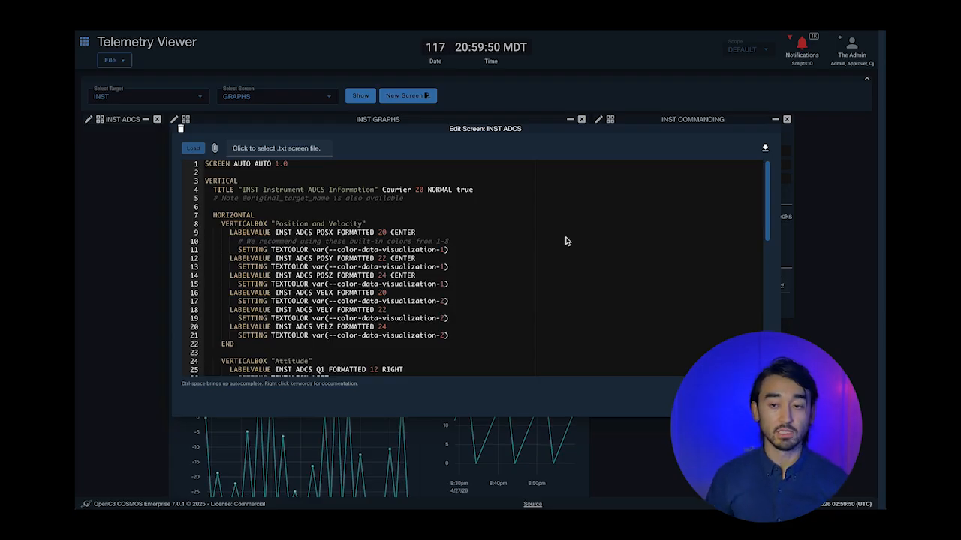
scroll(567, 241, down, 5)
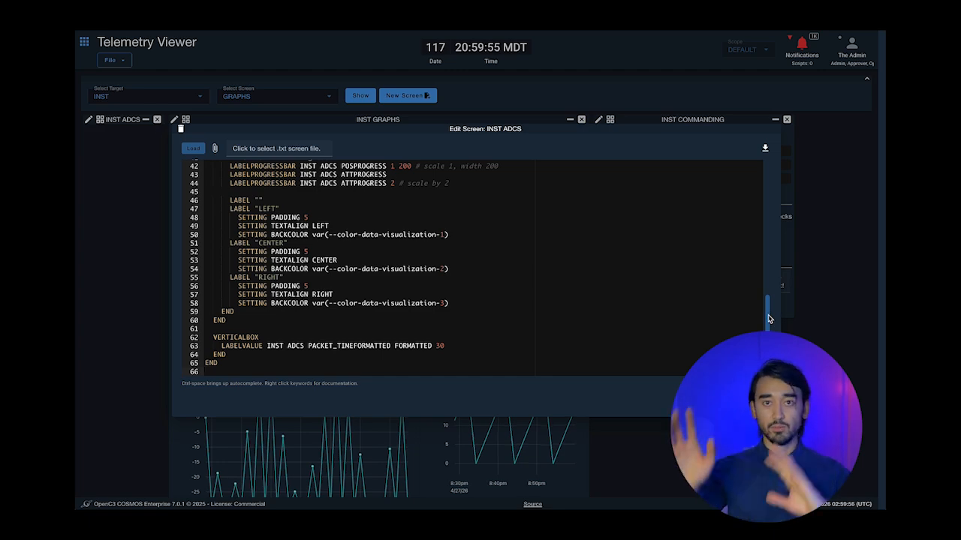
drag(768, 319, 749, 183)
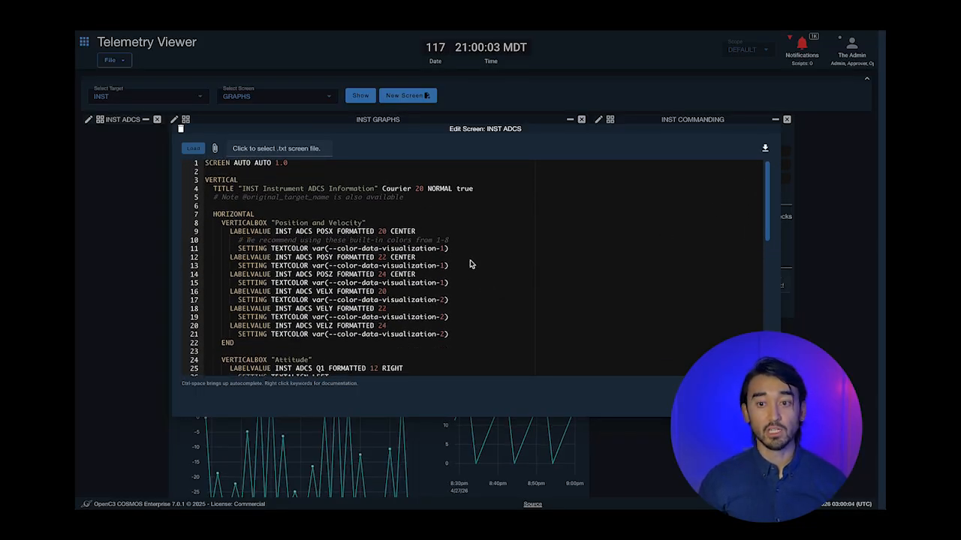
scroll(469, 272, down, 10)
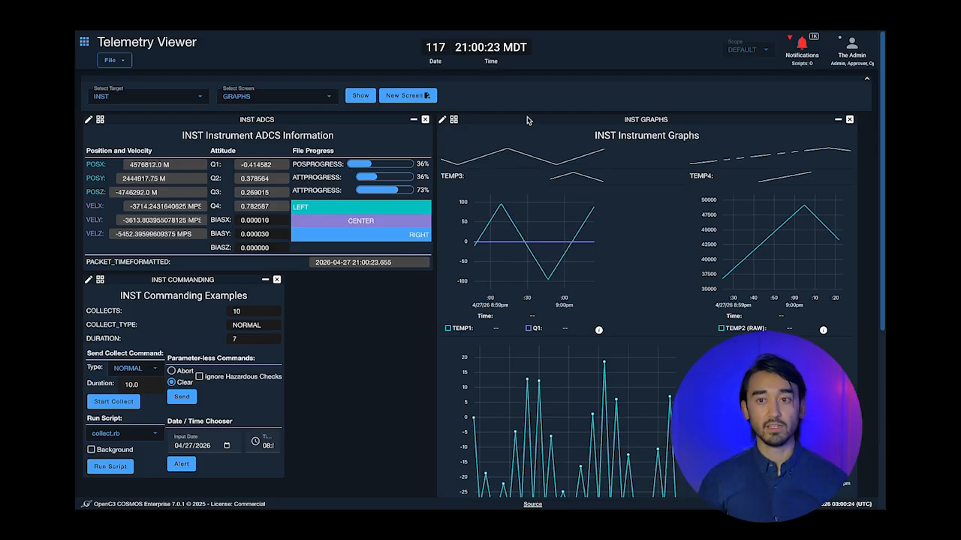
- Close the INST GRAPHS, ADCS and COMMANDING screens and display the INST HS screen
click(849, 120)
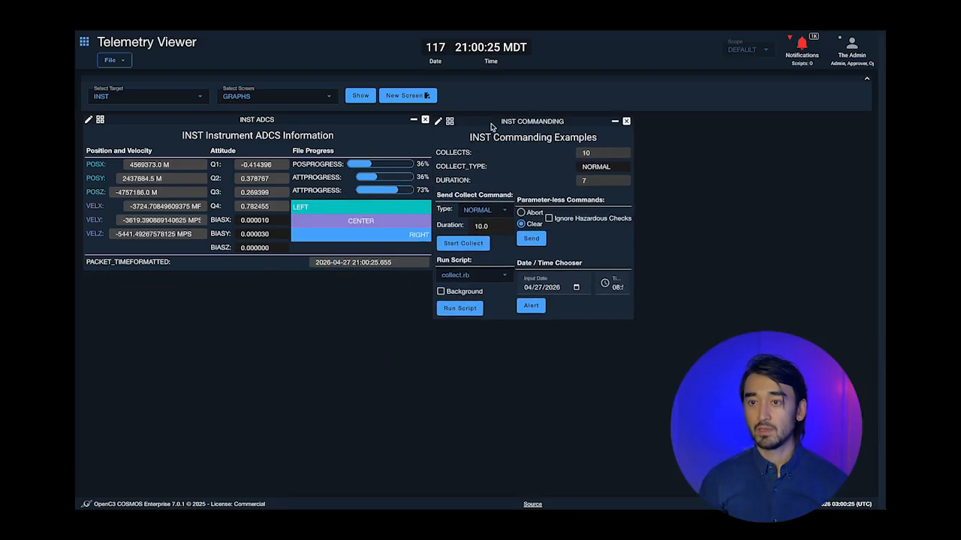
click(425, 120)
click(276, 120)
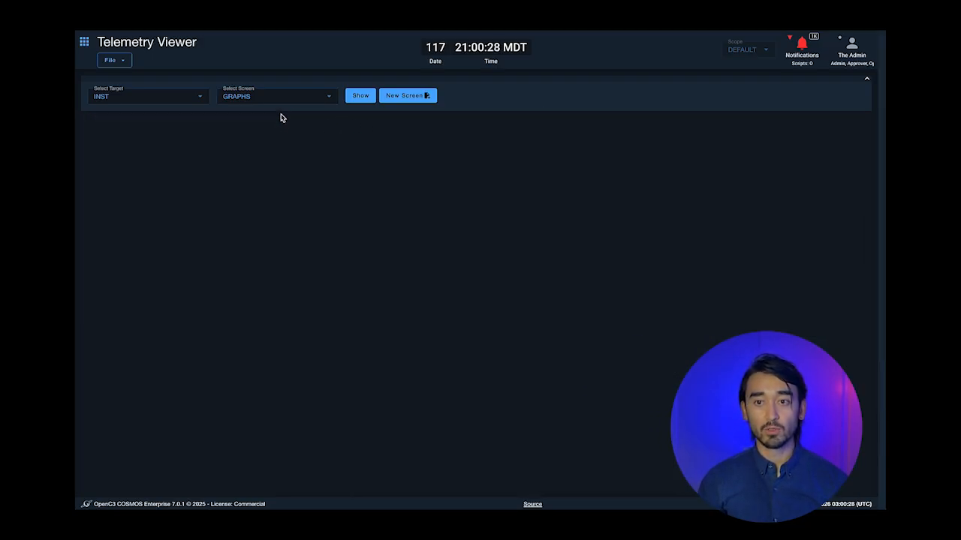
click(278, 101)
text(HS)
click(268, 152)
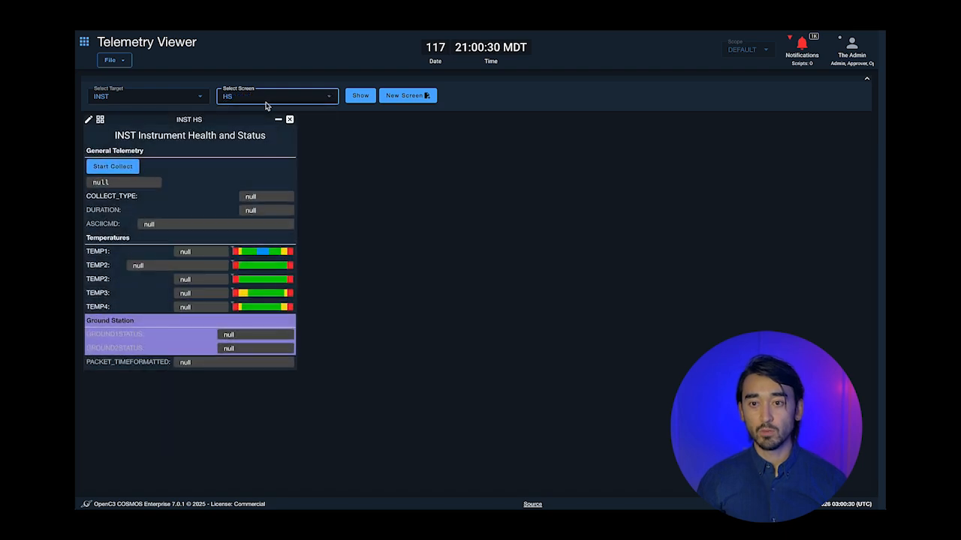
click(266, 101)
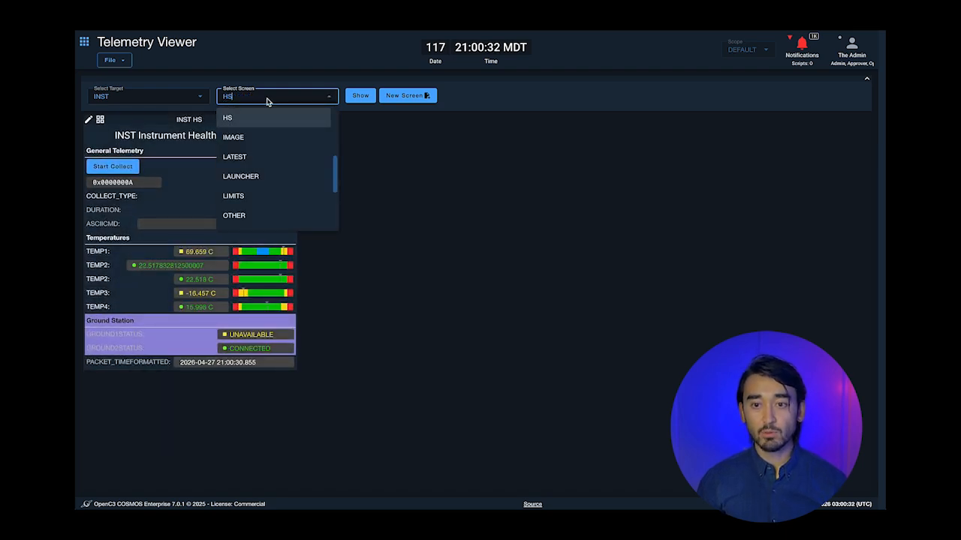
click(466, 165)
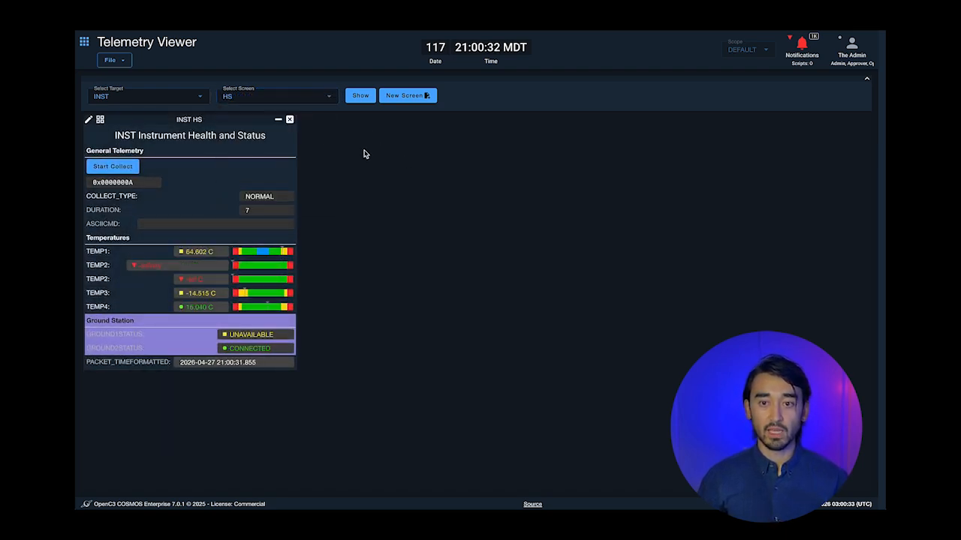
- Add the INST ROLLUP screen and open the GROUND and LIMITS screens from its GND 1 and TEMP1 entries
click(314, 98)
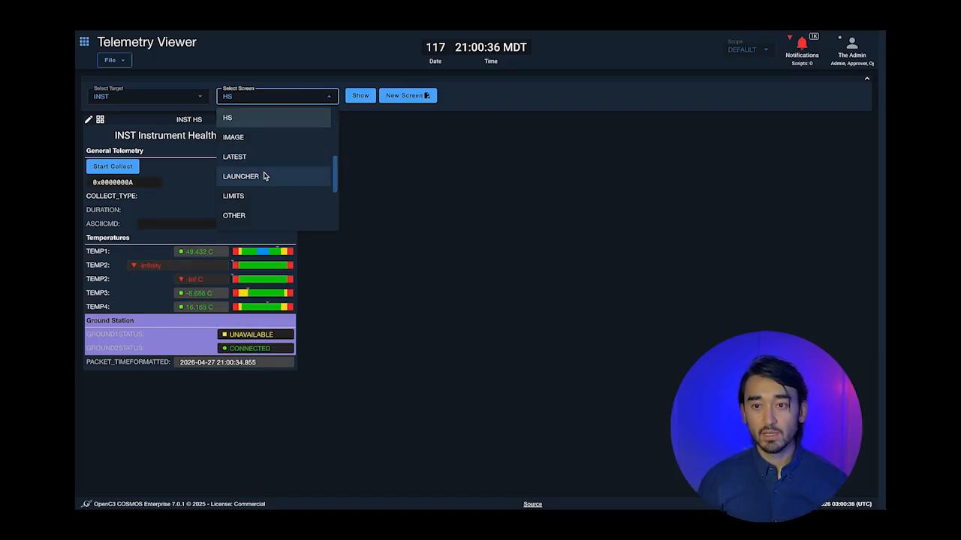
scroll(264, 177, down, 3)
click(249, 141)
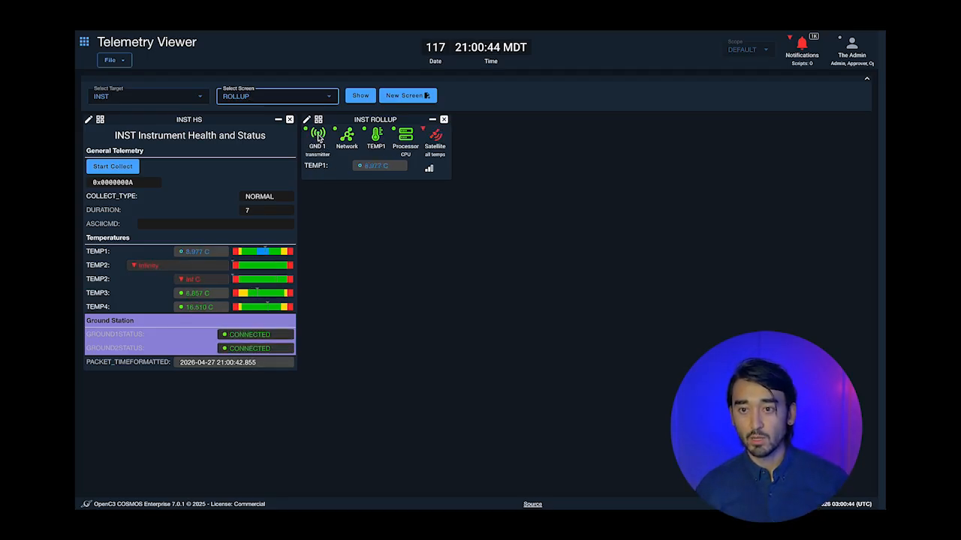
click(318, 137)
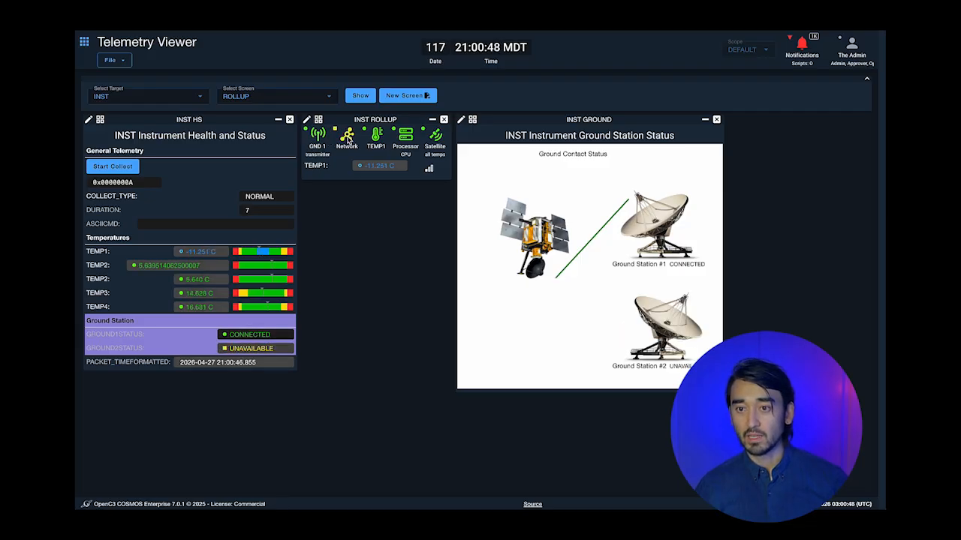
click(378, 137)
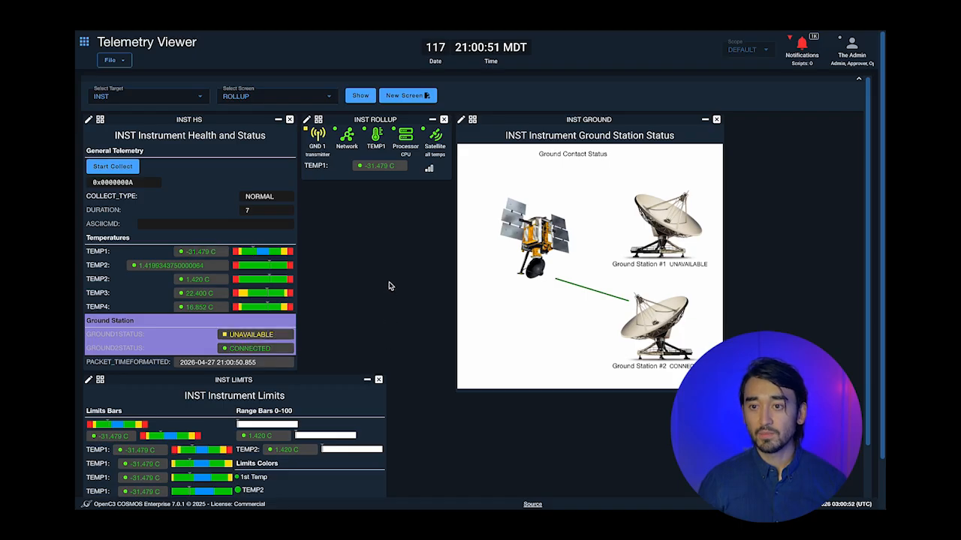
scroll(388, 283, down, 2)
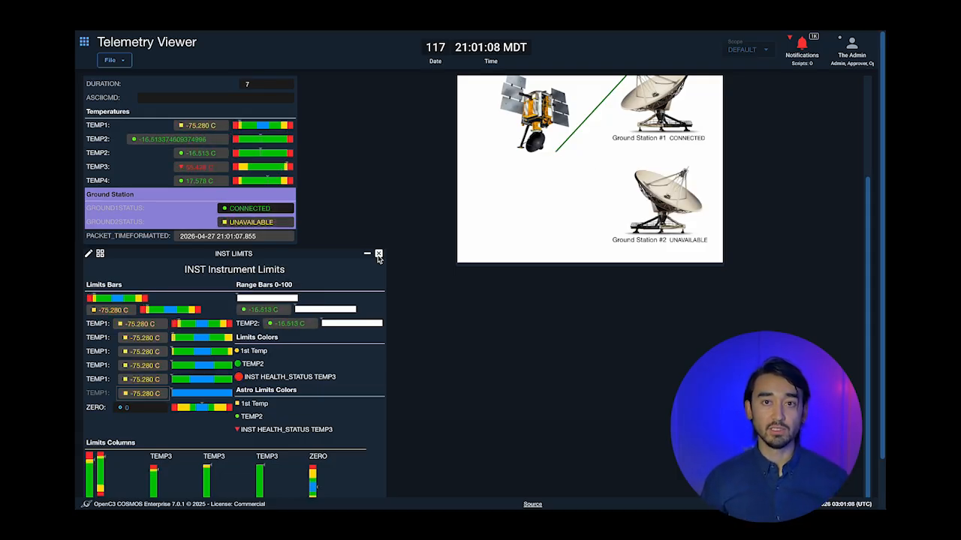
- Close the INST LIMITS screen and display the INST TABS screen
click(379, 255)
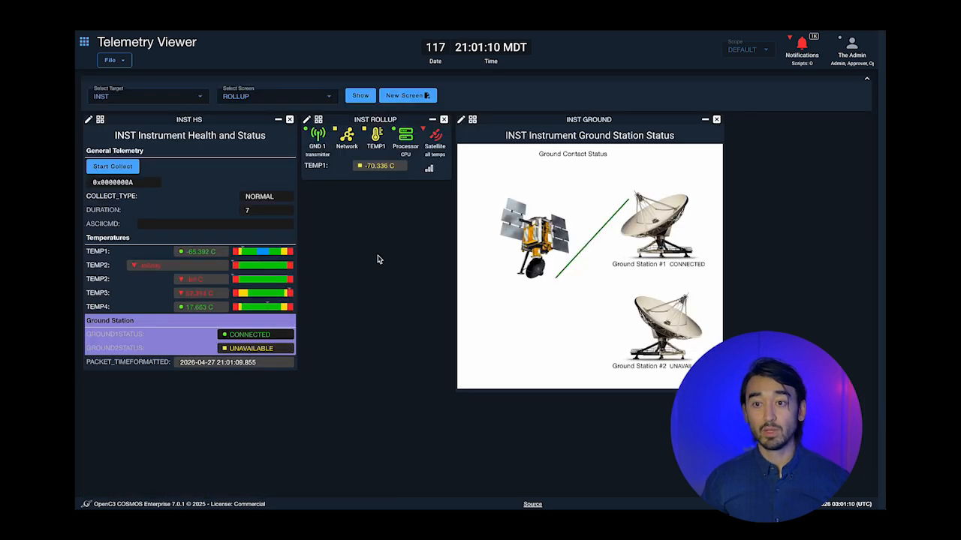
click(288, 102)
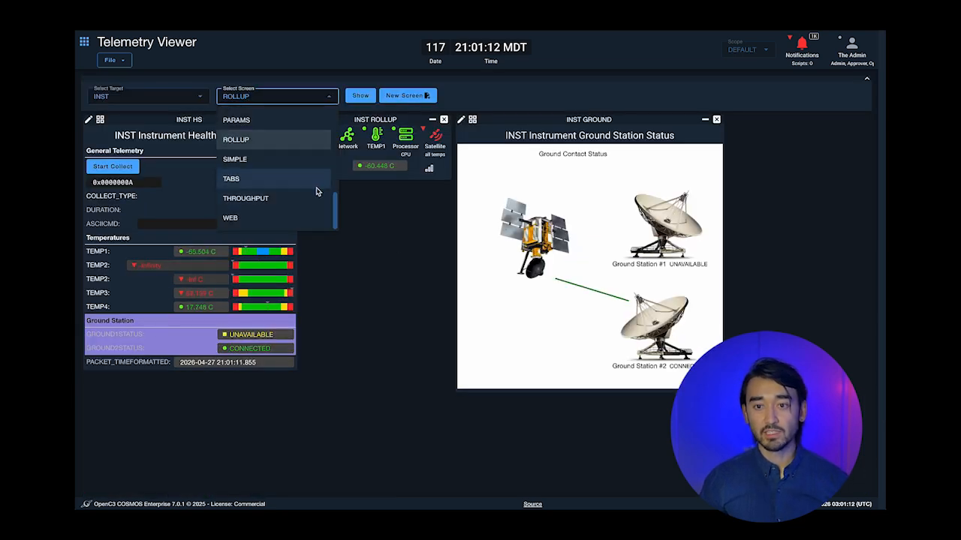
click(309, 181)
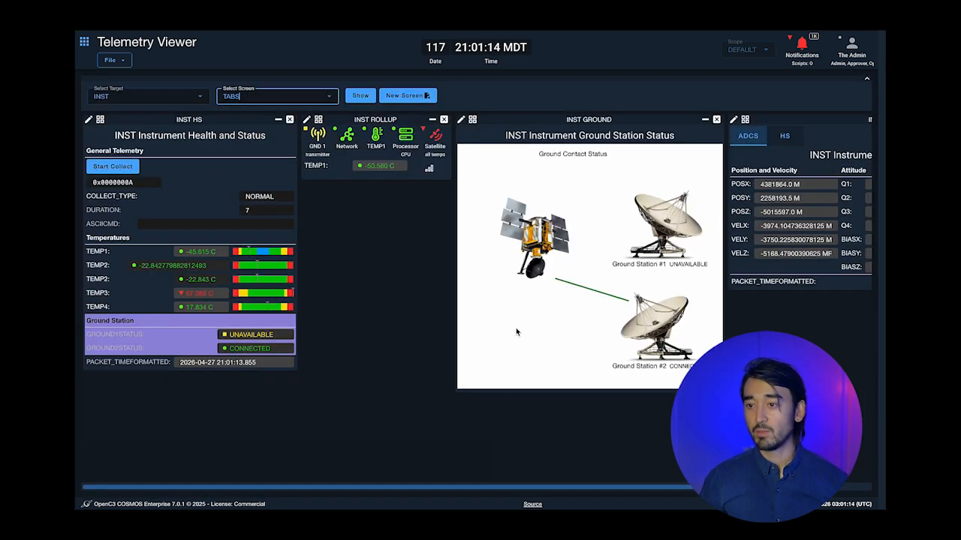
drag(469, 485, 614, 487)
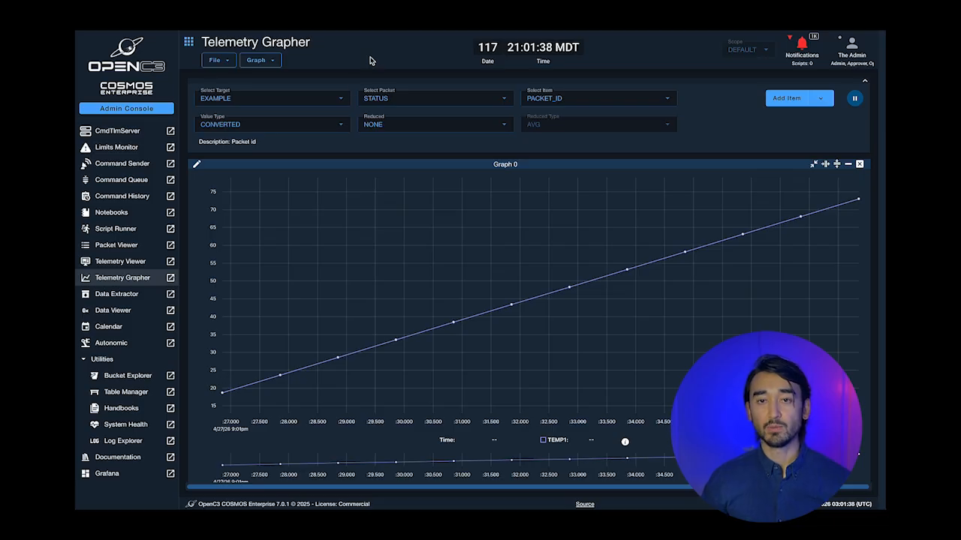
- Add INST HEALTH_STATUS TEMP2 to Graph 0
click(313, 103)
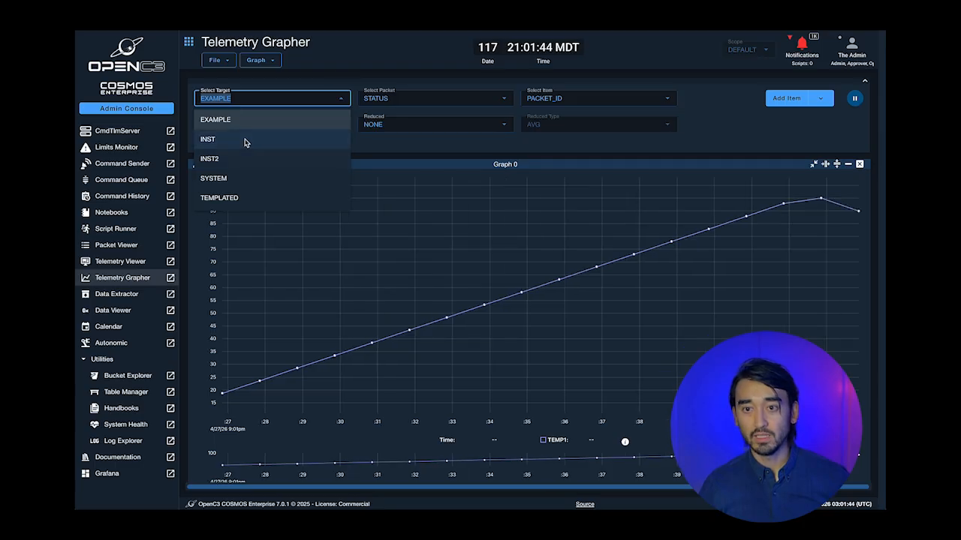
click(244, 143)
click(403, 102)
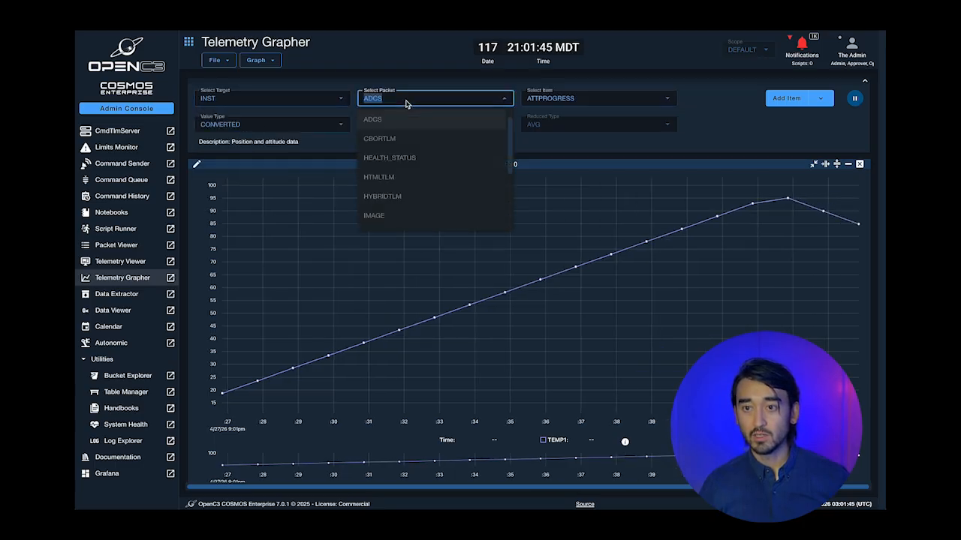
click(417, 160)
click(558, 98)
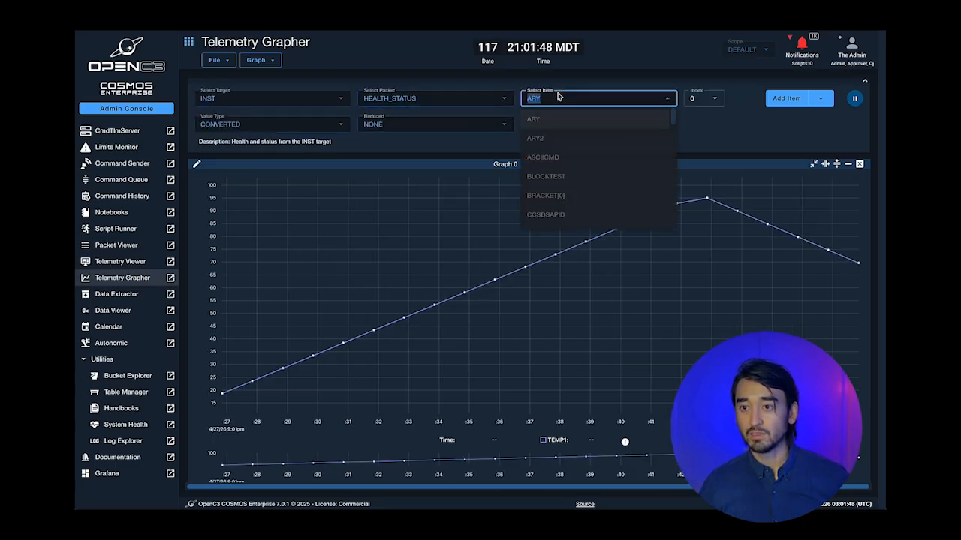
scroll(586, 167, down, 10)
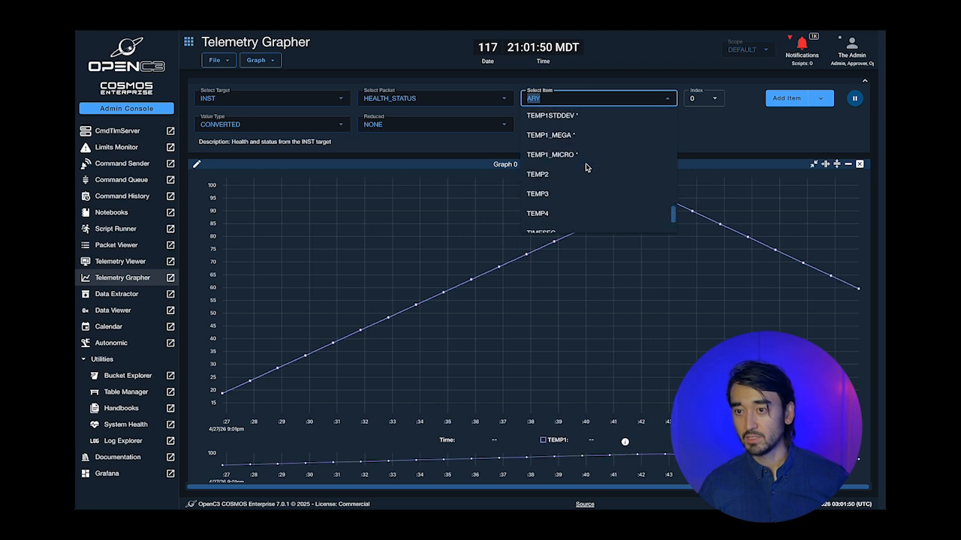
scroll(586, 167, down, 3)
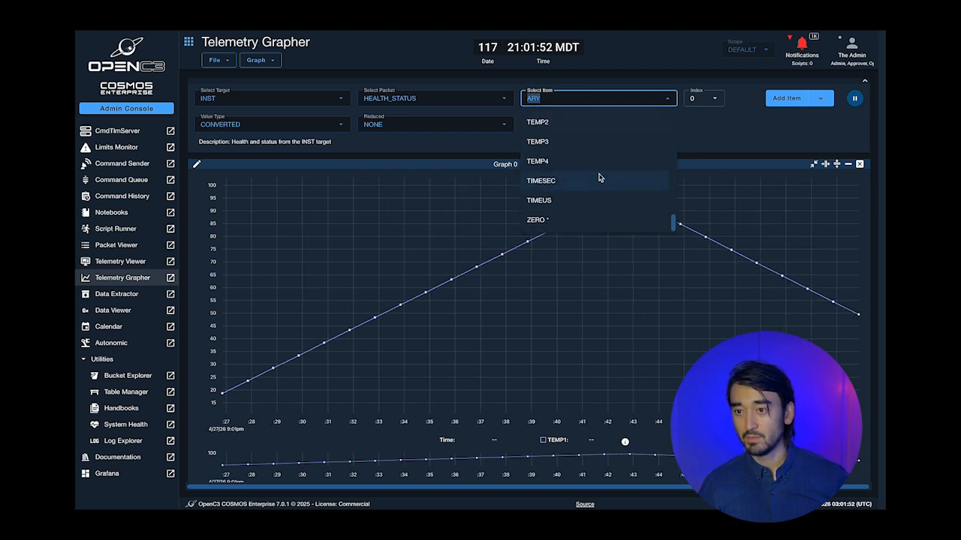
click(557, 122)
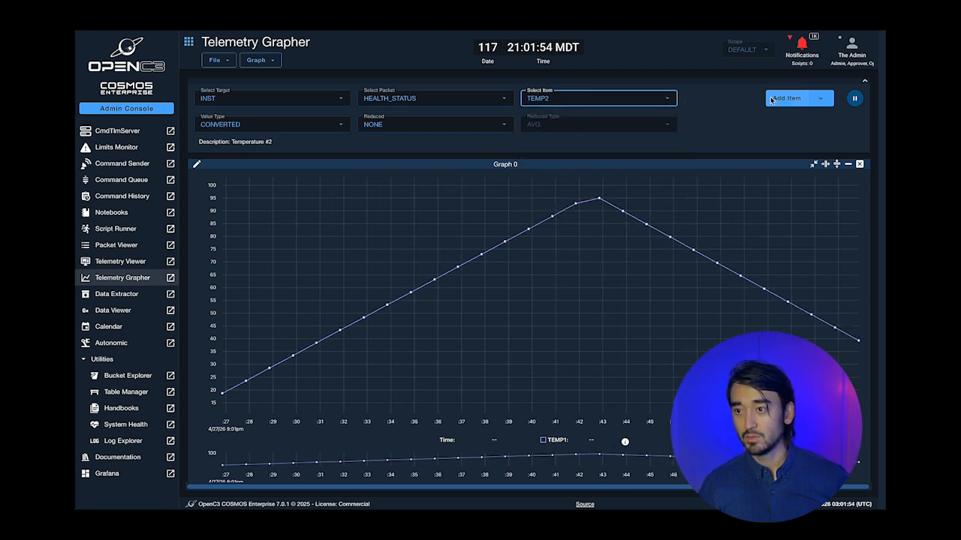
click(771, 100)
- Add TEMP3 to Graph 0 and create a second, empty Graph 1
click(653, 102)
click(592, 141)
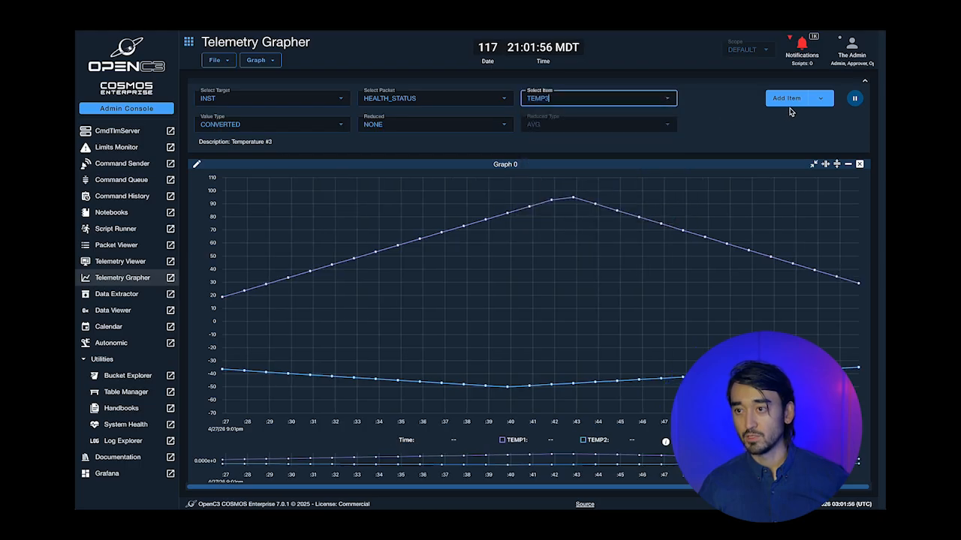
click(788, 102)
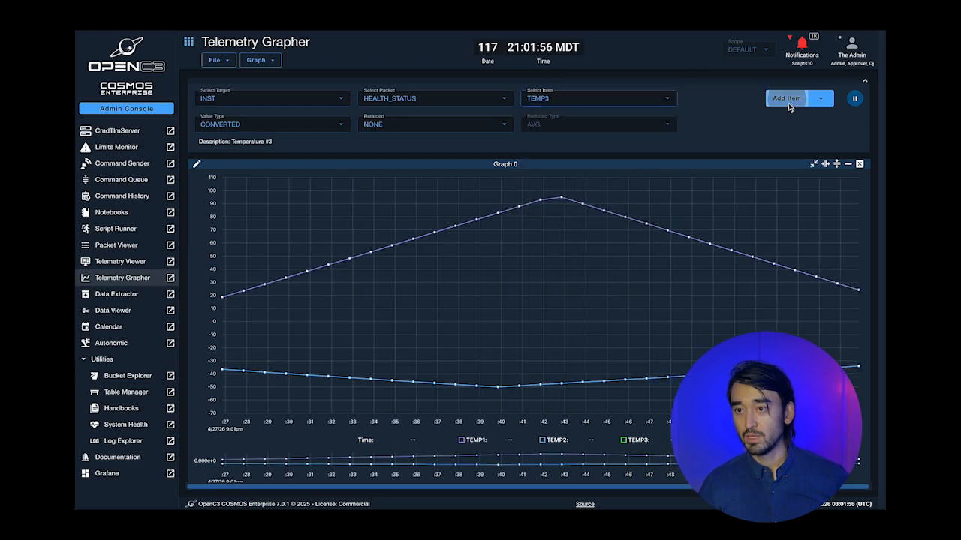
click(270, 64)
click(275, 137)
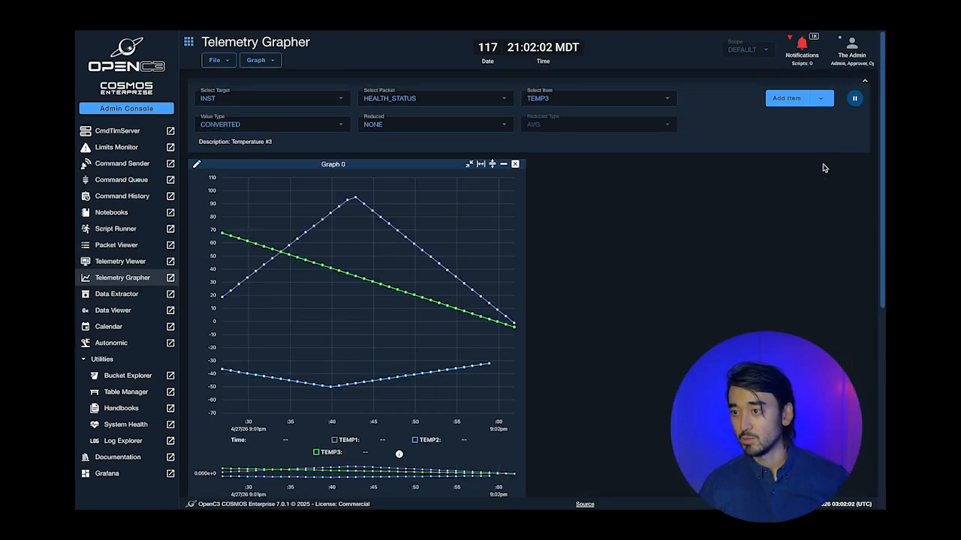
scroll(813, 225, down, 3)
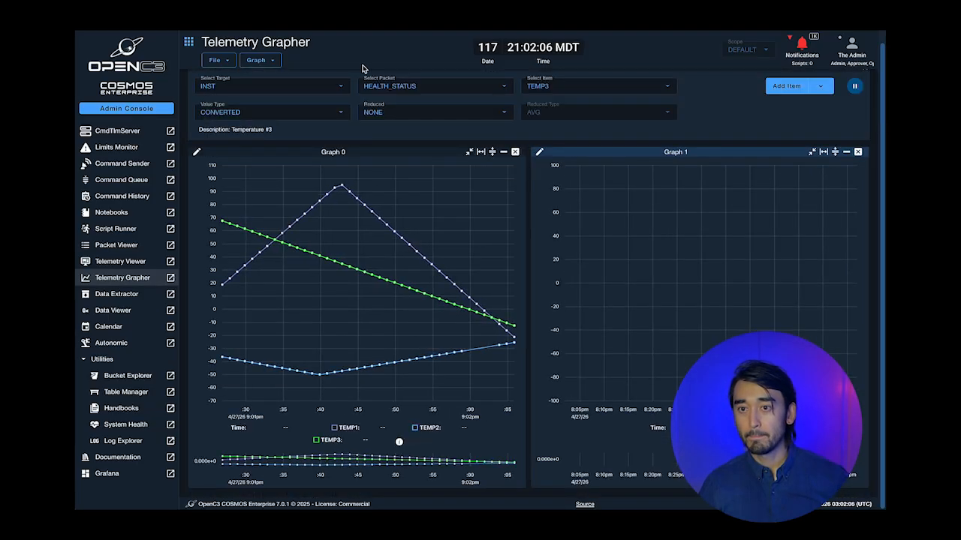
- Plot INST HEALTH_STATUS TEMP4 on Graph 1 and bring up its Edit Item dialog
click(563, 88)
click(601, 139)
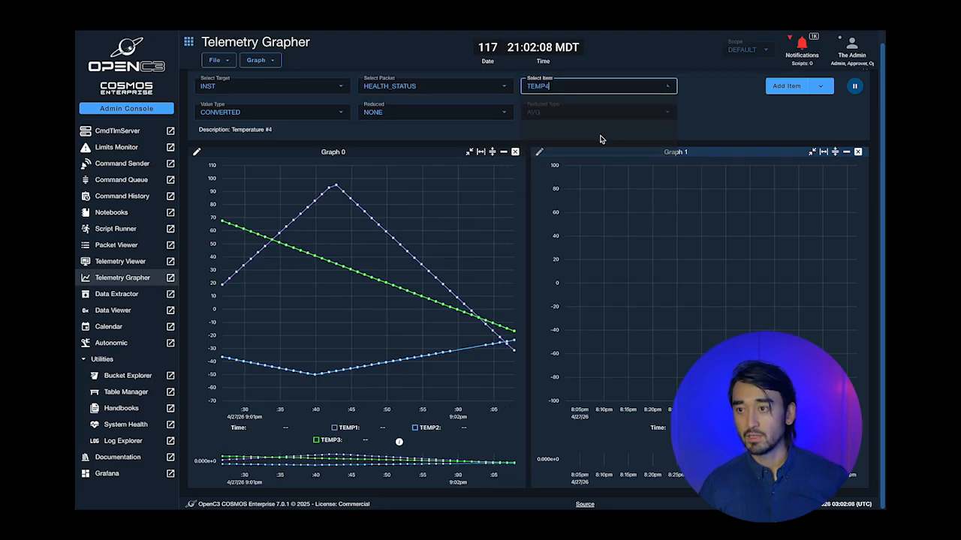
click(820, 86)
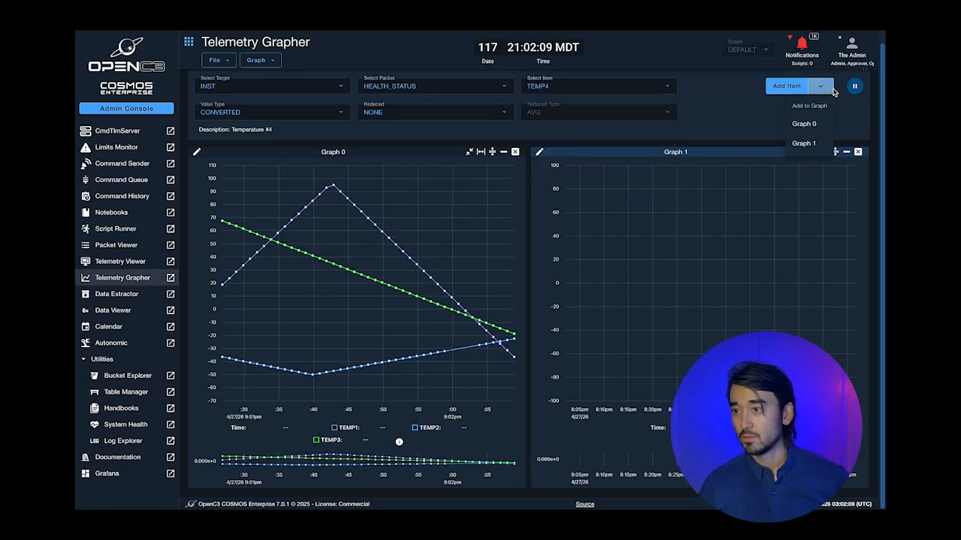
click(802, 144)
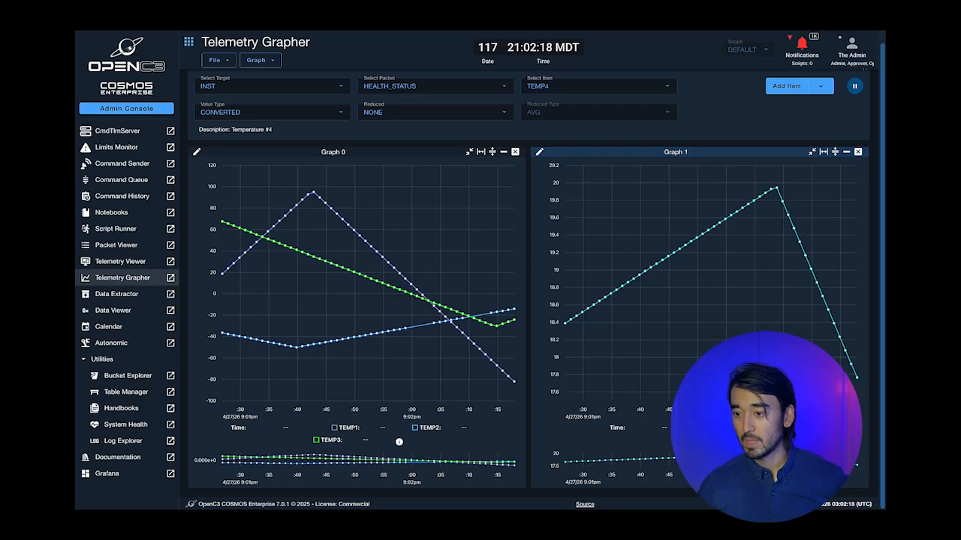
click(739, 442)
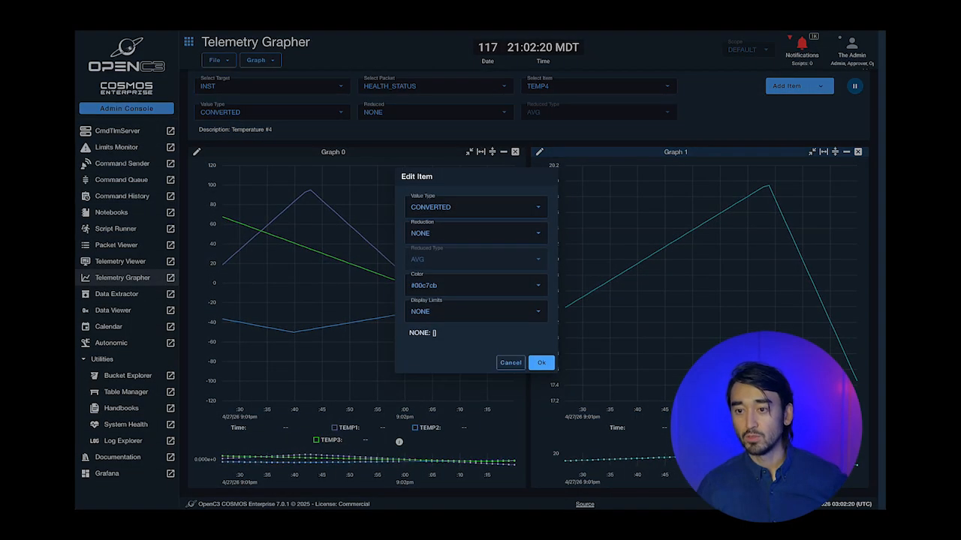
- Set TEMP4's Display Limits to DEFAULT so its limit bands shade Graph 1
click(488, 315)
click(463, 357)
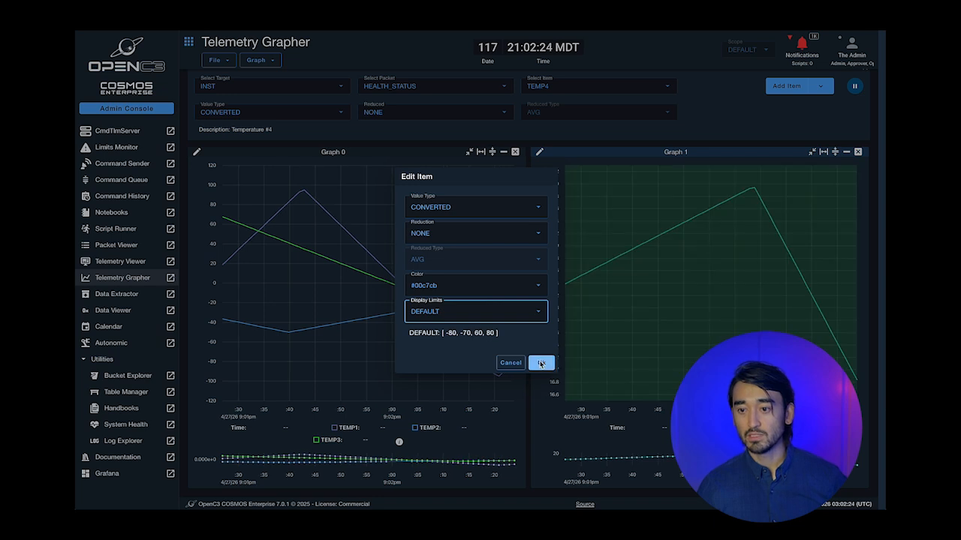
click(541, 363)
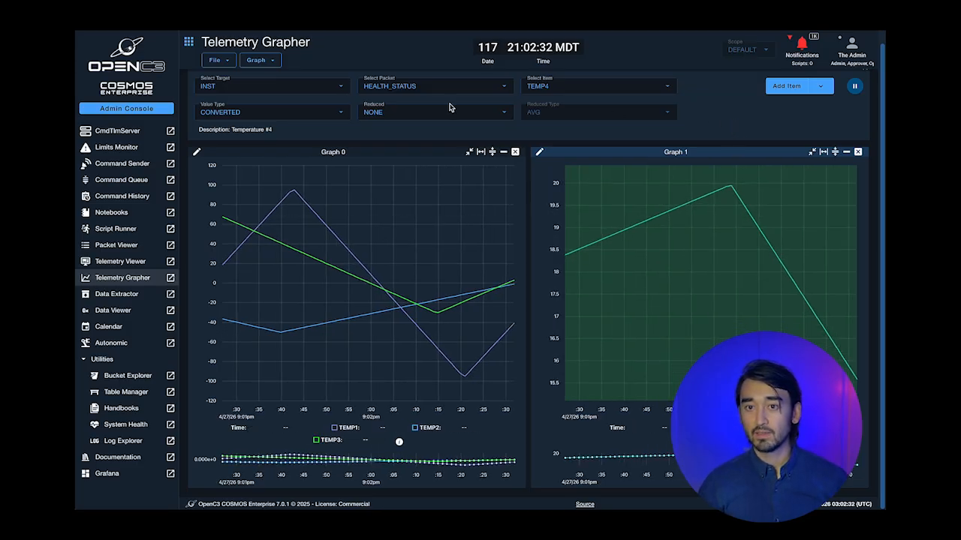
click(216, 60)
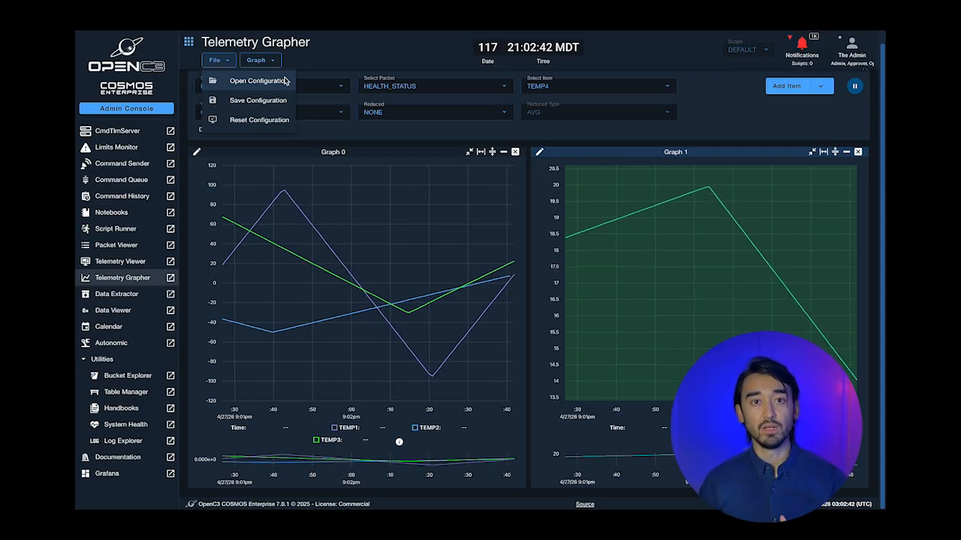
- Set Graph 0's start time to 08:02:53 PM in the Edit Graph dialog
click(322, 69)
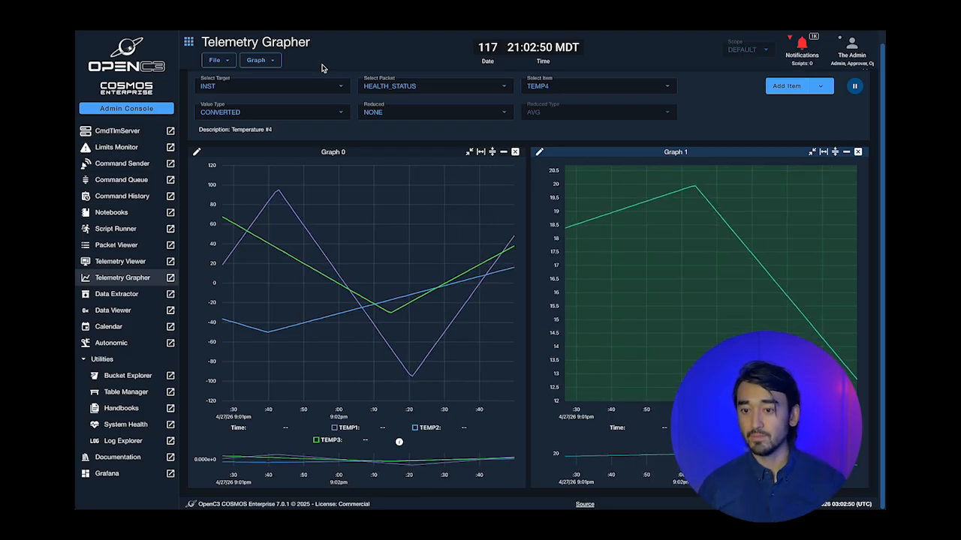
click(197, 153)
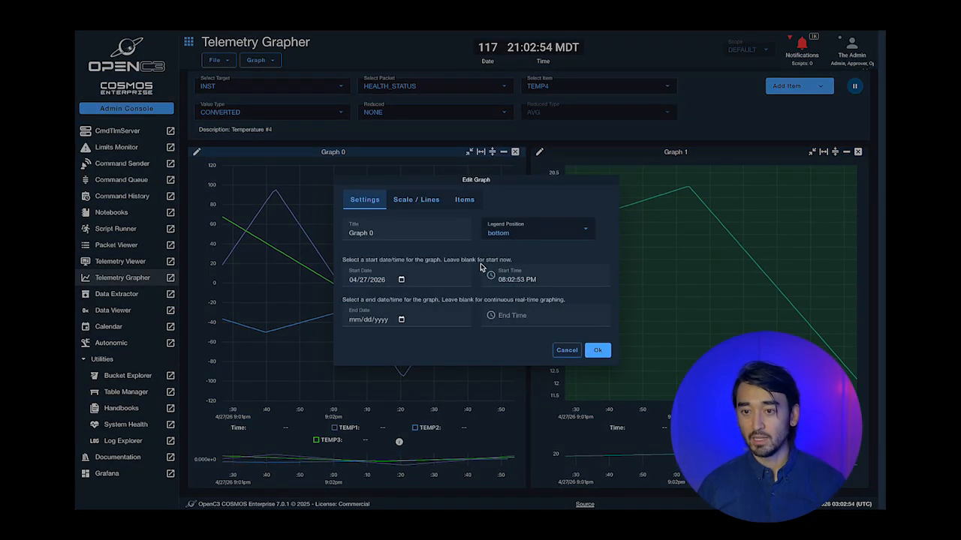
click(504, 283)
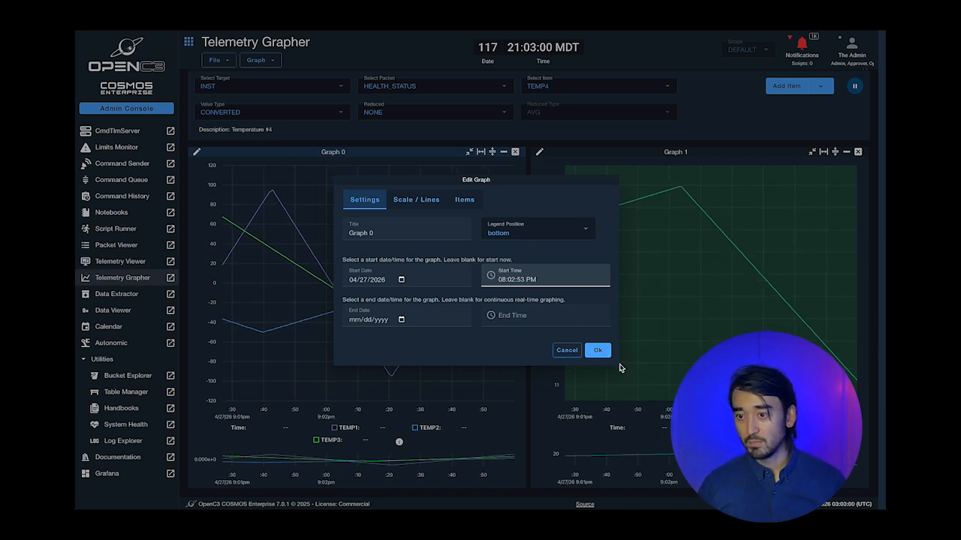
click(599, 351)
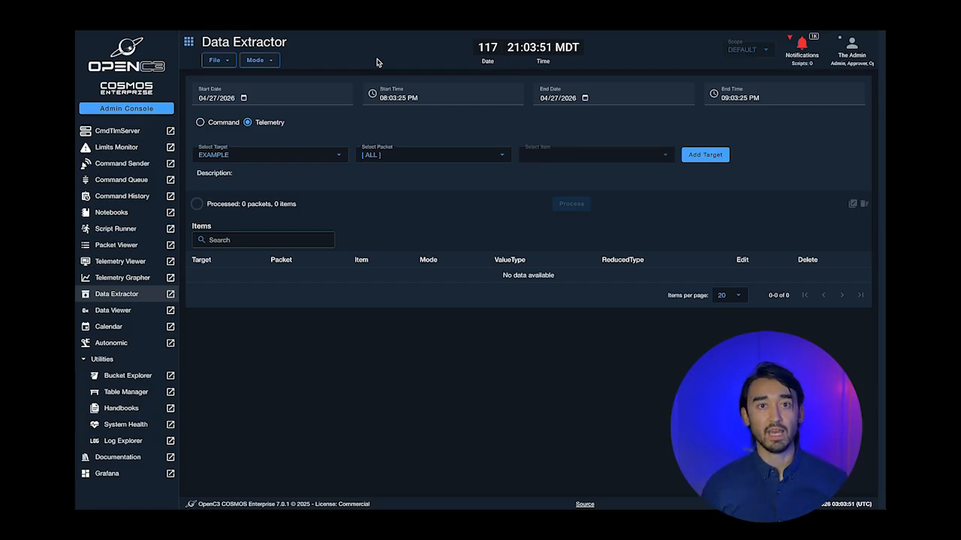
- Switch Data Extractor to Command data and add all items of the INST ABORT command
click(234, 124)
click(271, 155)
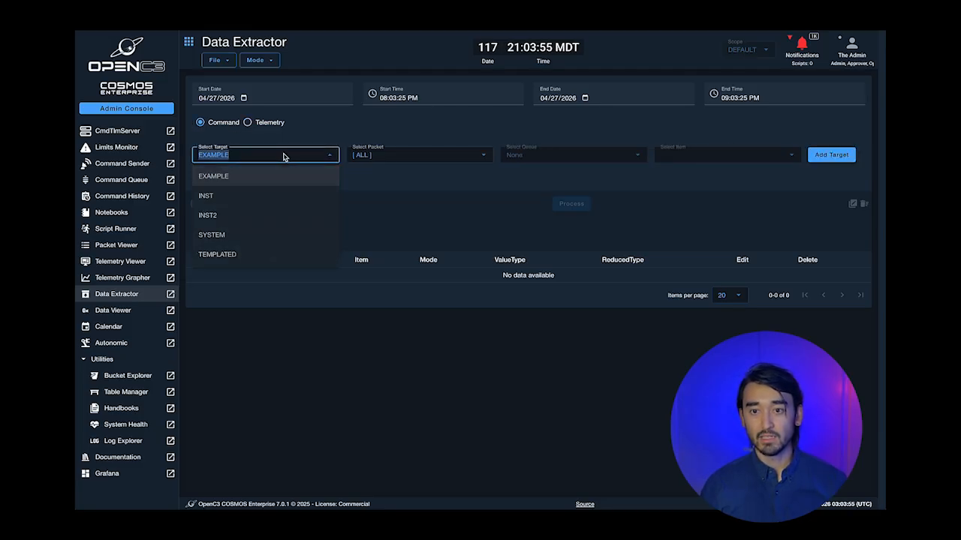
click(248, 197)
click(382, 156)
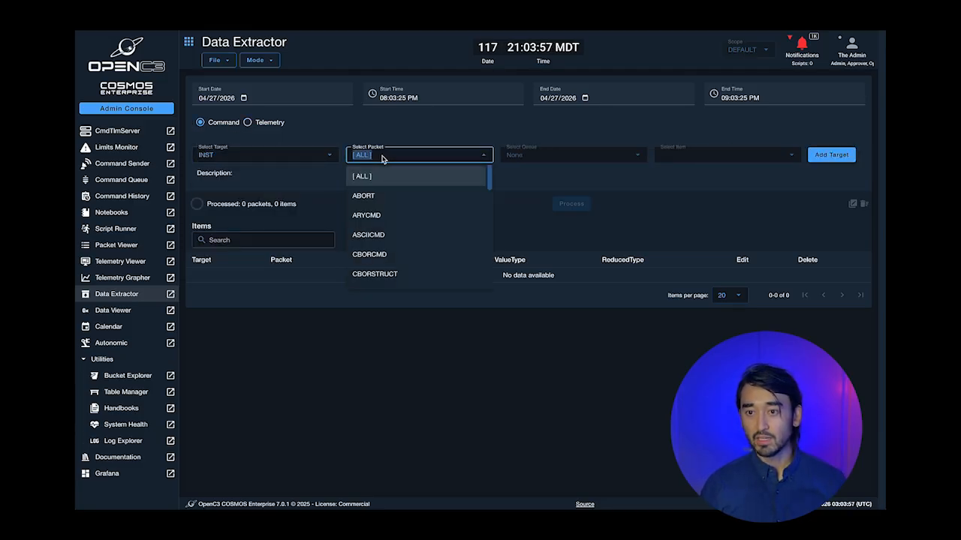
click(381, 198)
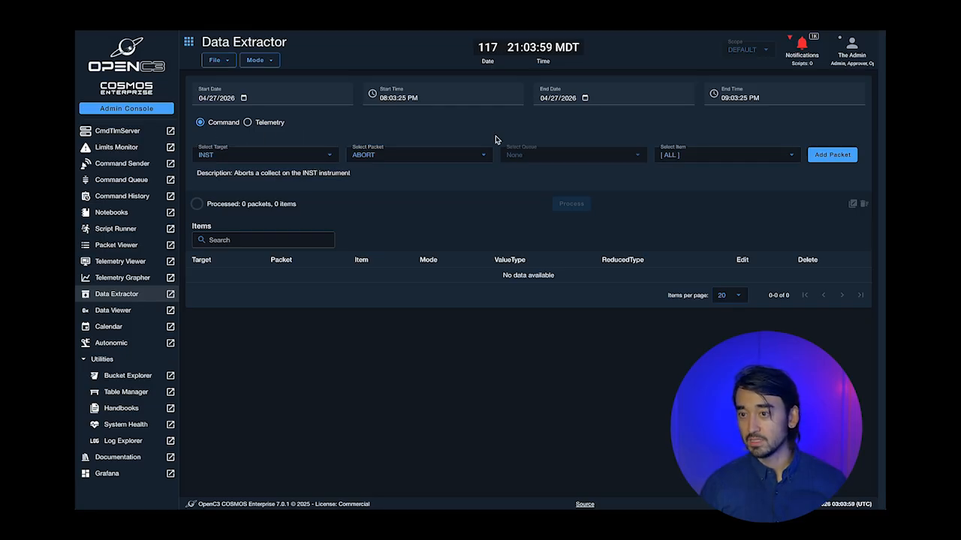
click(447, 153)
click(449, 154)
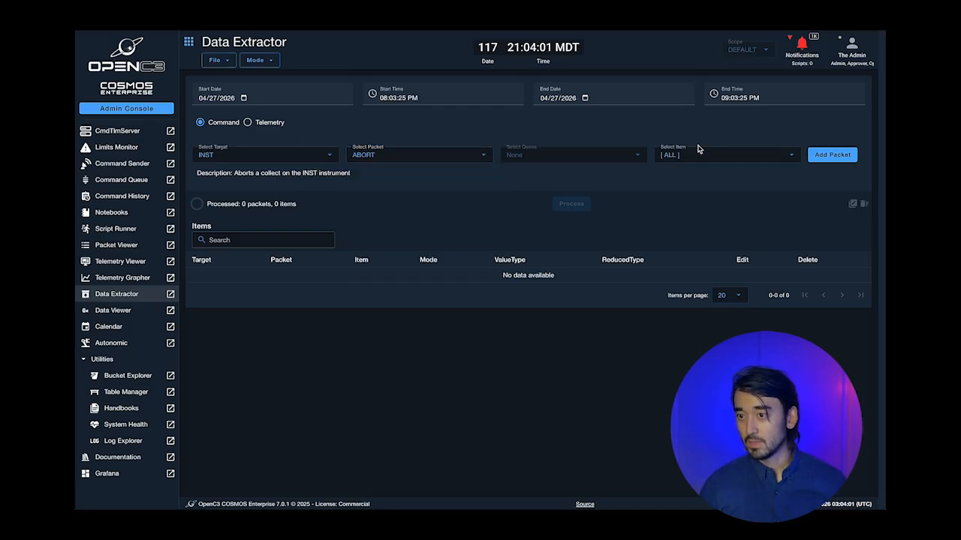
click(708, 156)
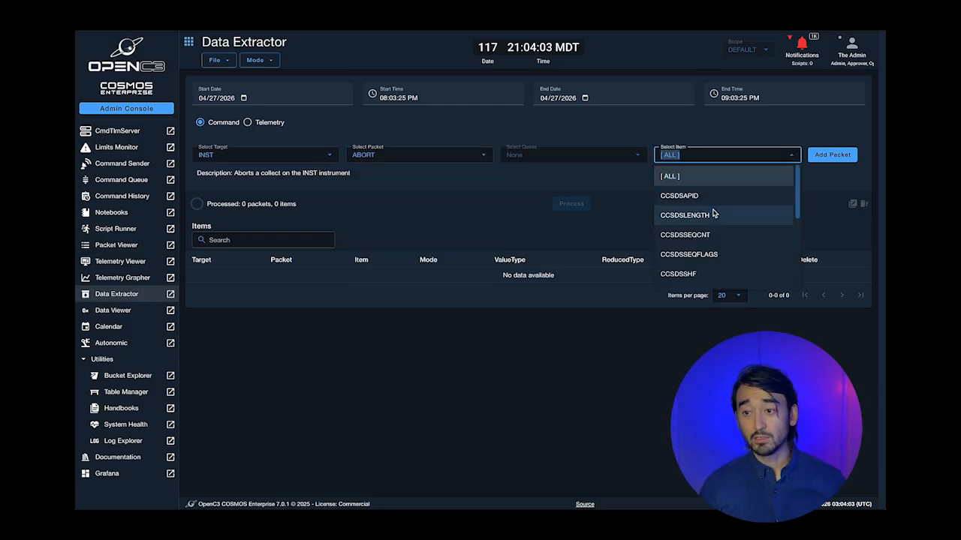
scroll(714, 211, down, 5)
click(720, 156)
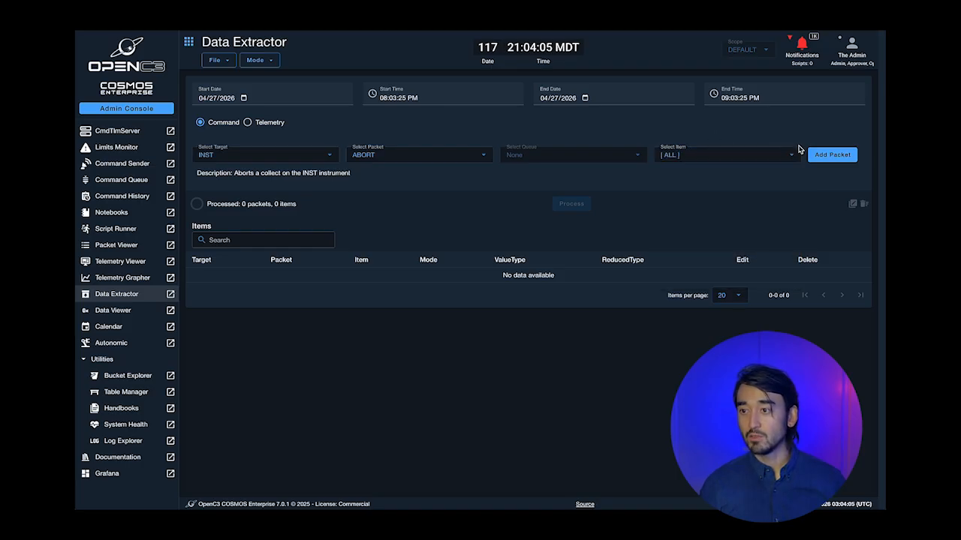
click(825, 156)
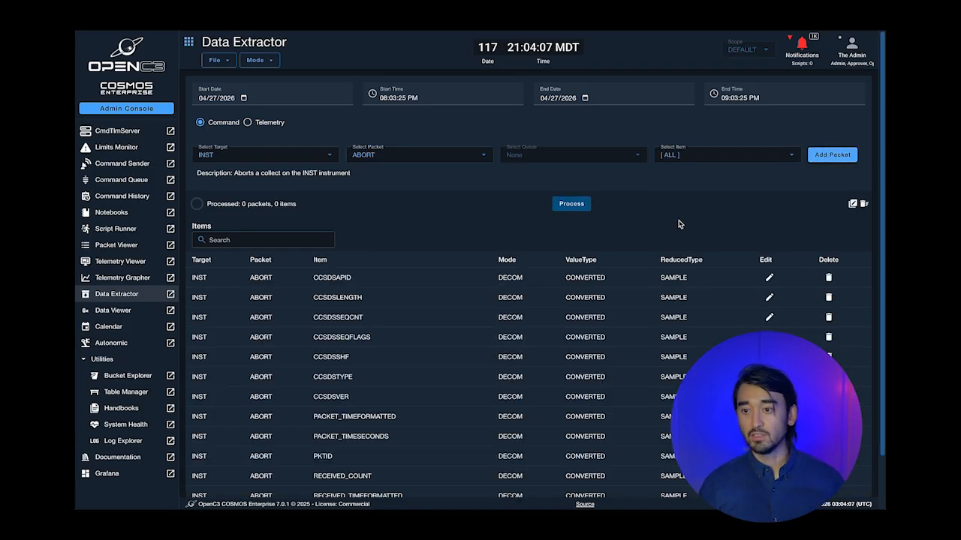
- Remove the seven CCSDS header items, then process the extraction for 31 packets and 186 items
scroll(672, 299, down, 1)
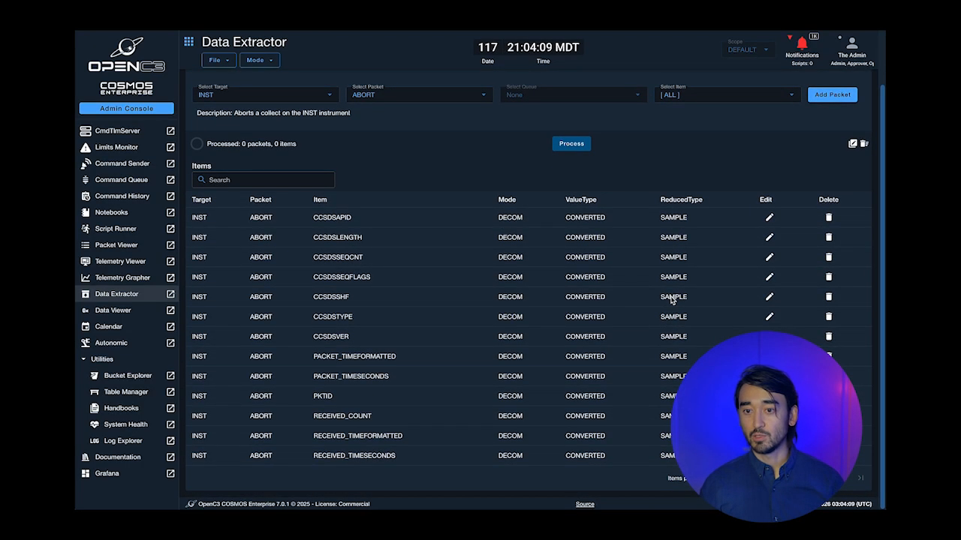
click(830, 218)
click(829, 238)
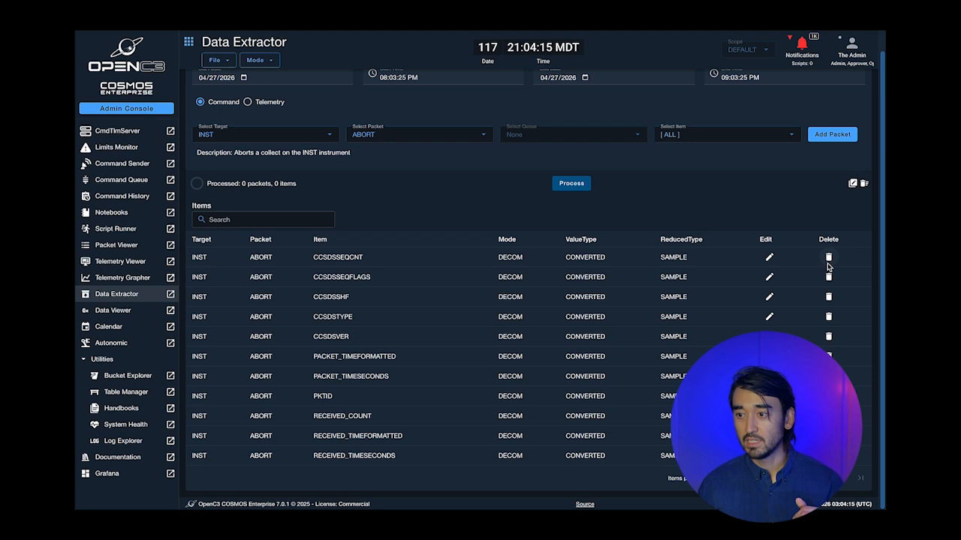
click(828, 258)
click(828, 277)
click(828, 278)
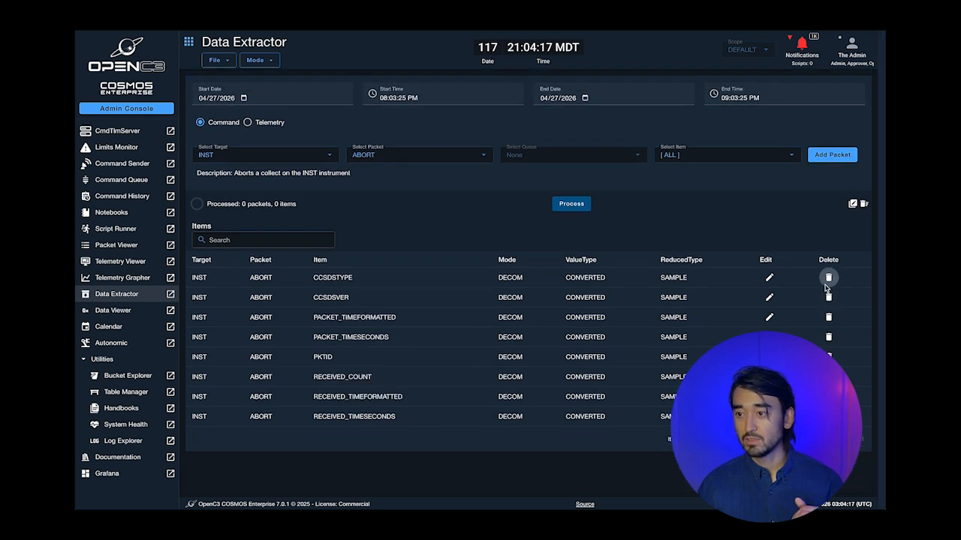
click(828, 277)
click(828, 278)
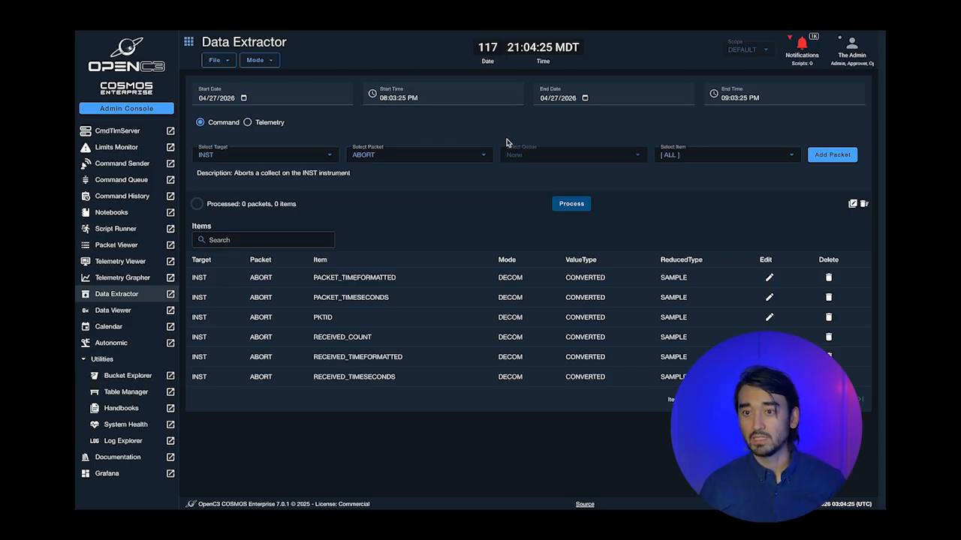
click(571, 203)
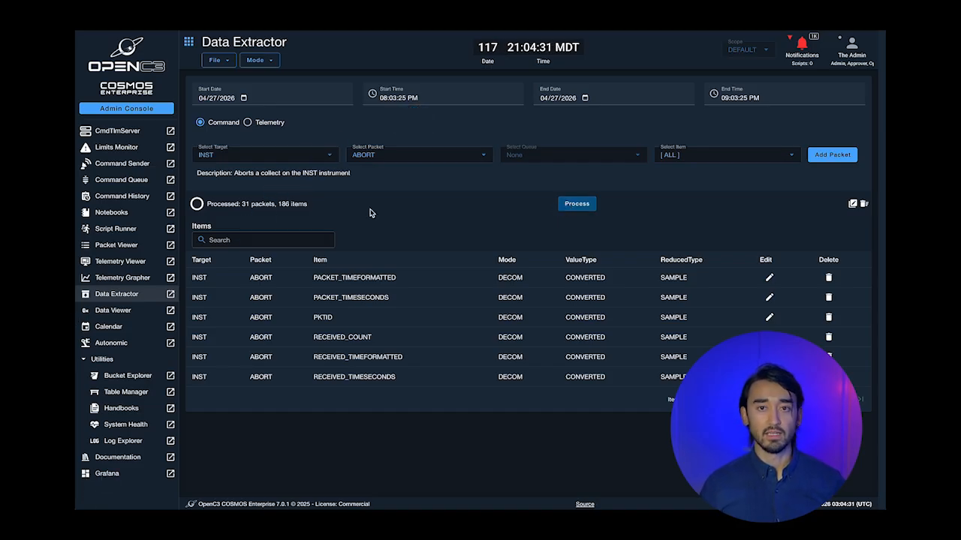
- Review the Mode and File menu options in Data Extractor without changing anything
click(258, 60)
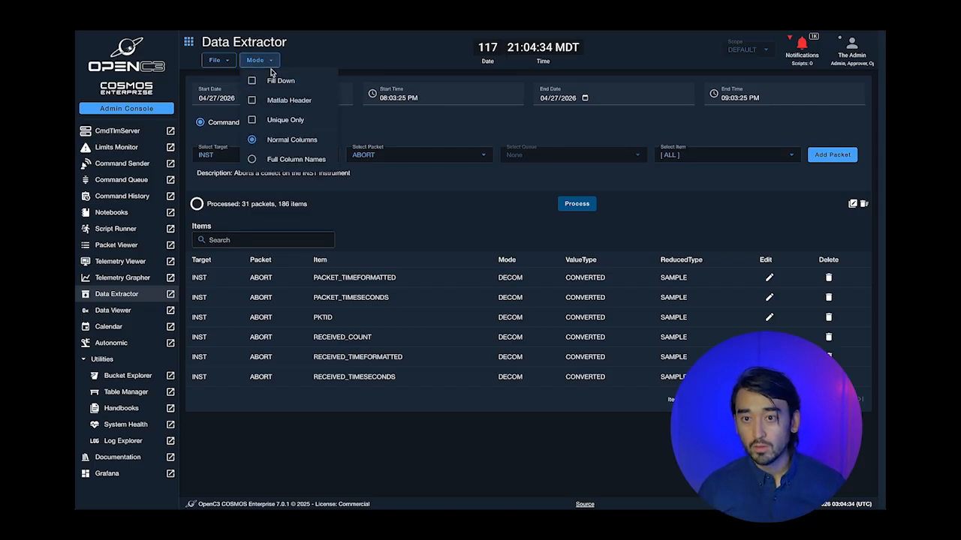
click(223, 60)
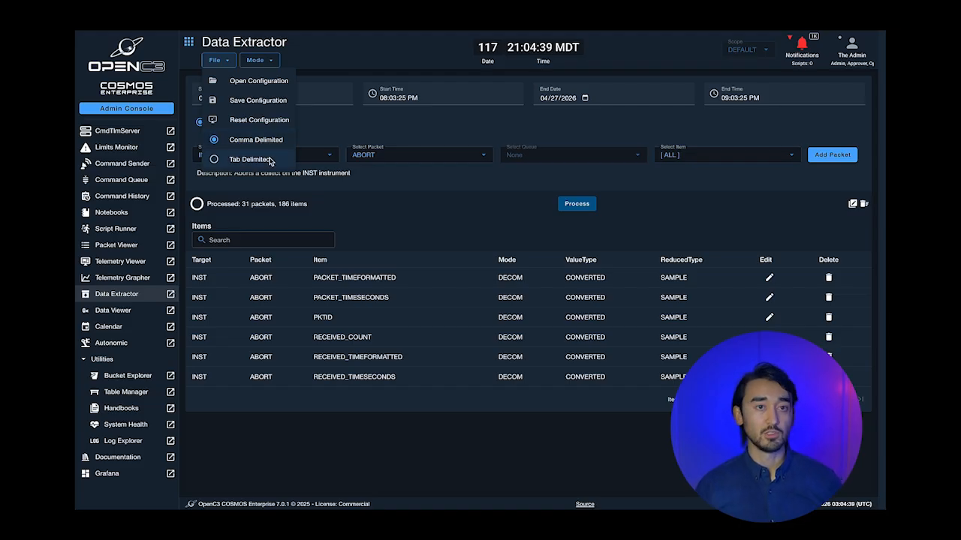
click(385, 195)
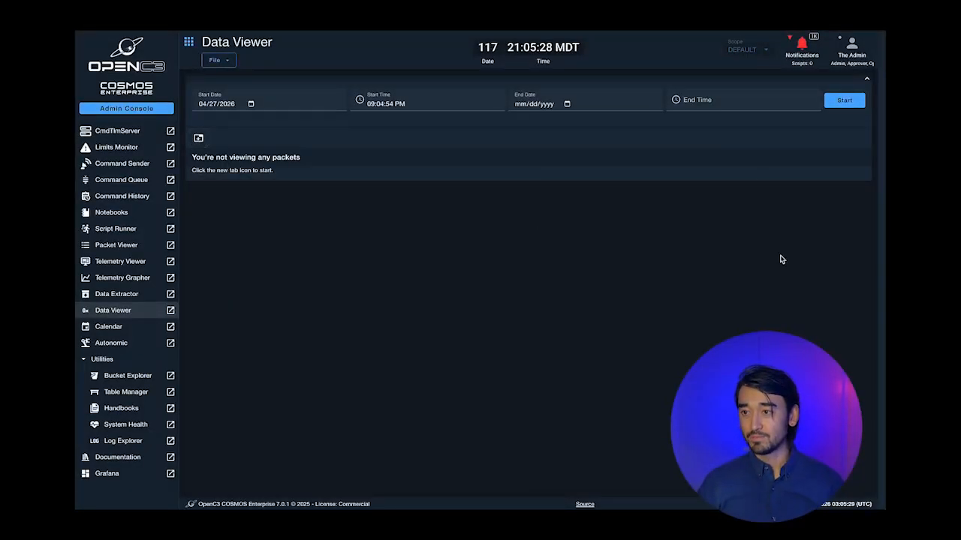
- Start live viewing and add a Data Viewer tab for the INST ADCS packet in Raw mode
click(844, 100)
click(198, 139)
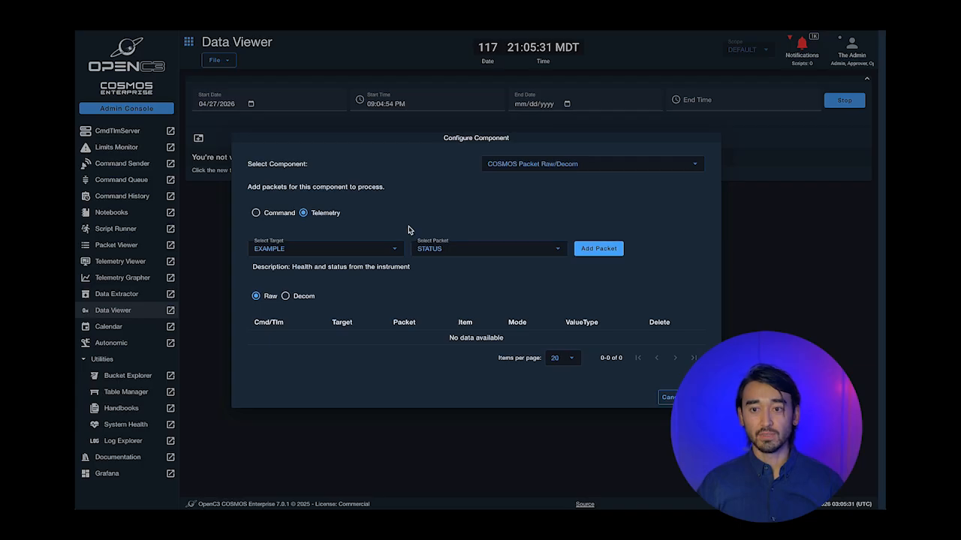
click(356, 243)
click(320, 286)
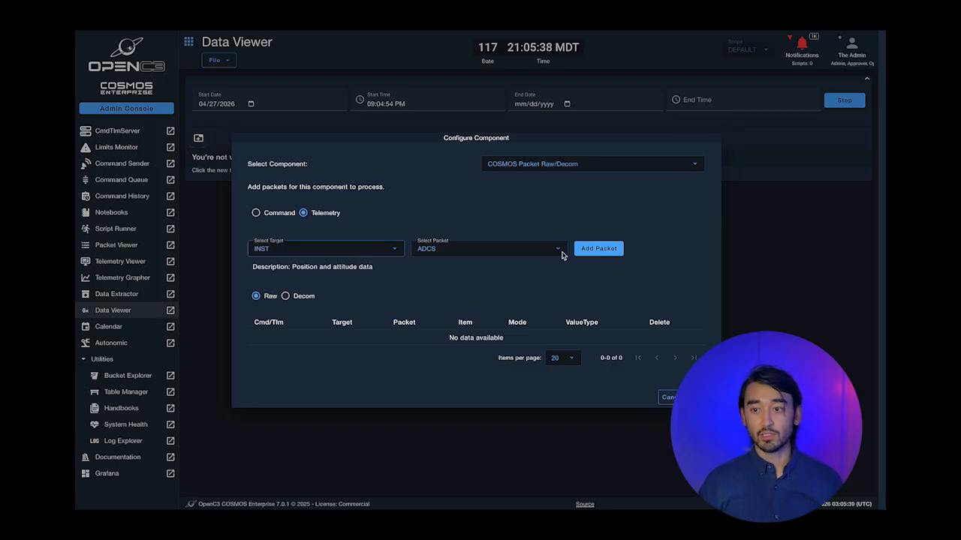
click(601, 248)
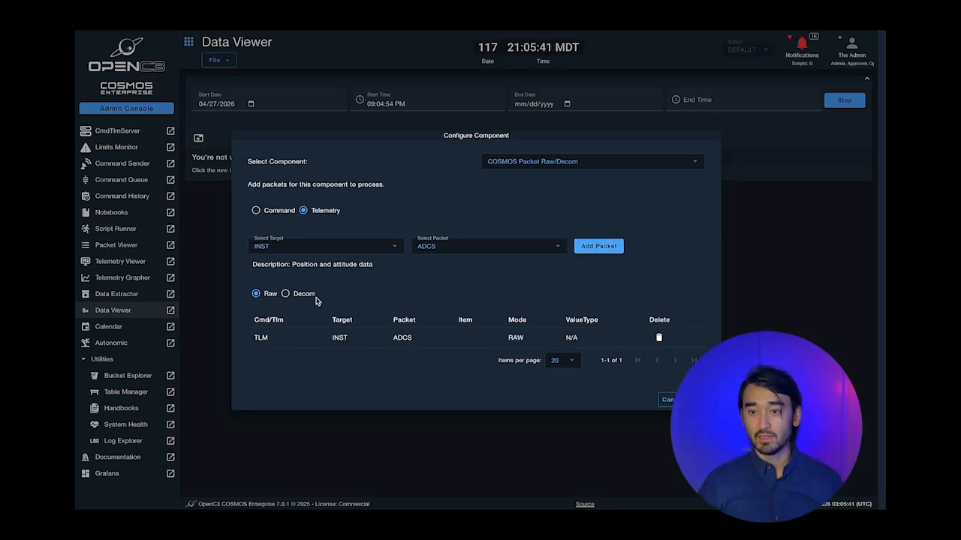
click(286, 294)
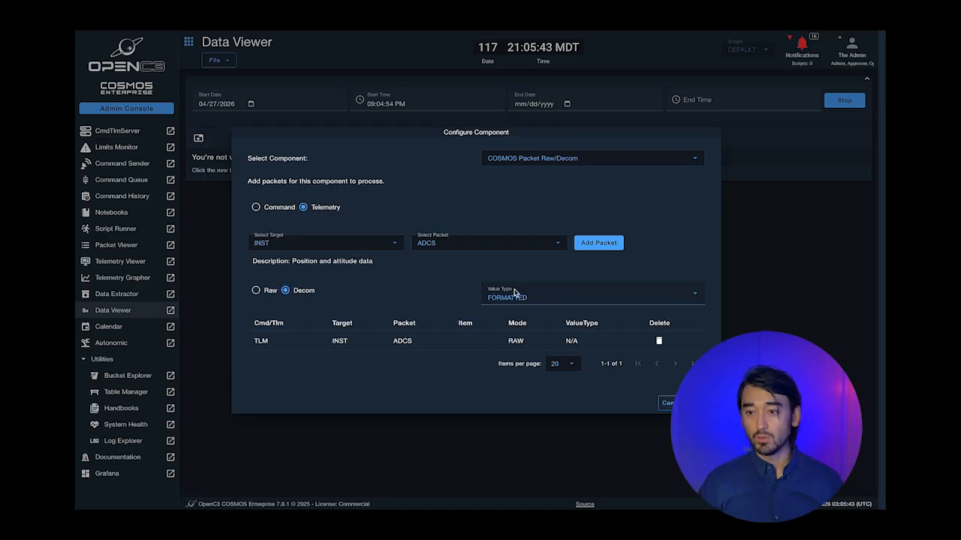
click(270, 294)
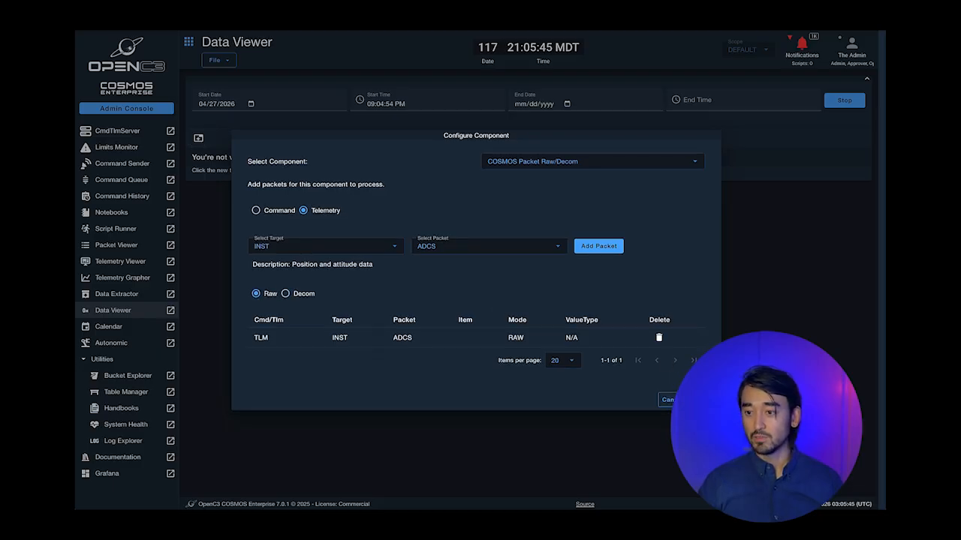
click(698, 399)
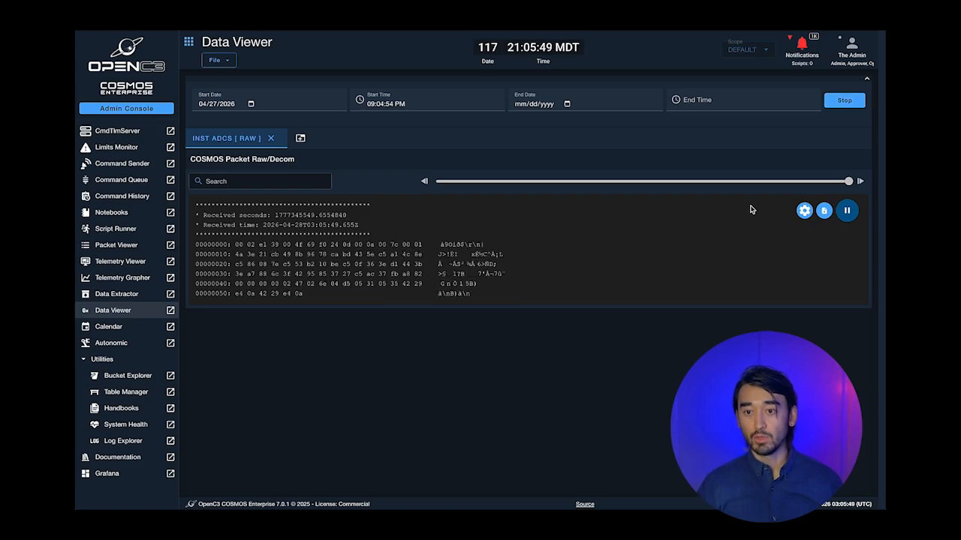
click(846, 211)
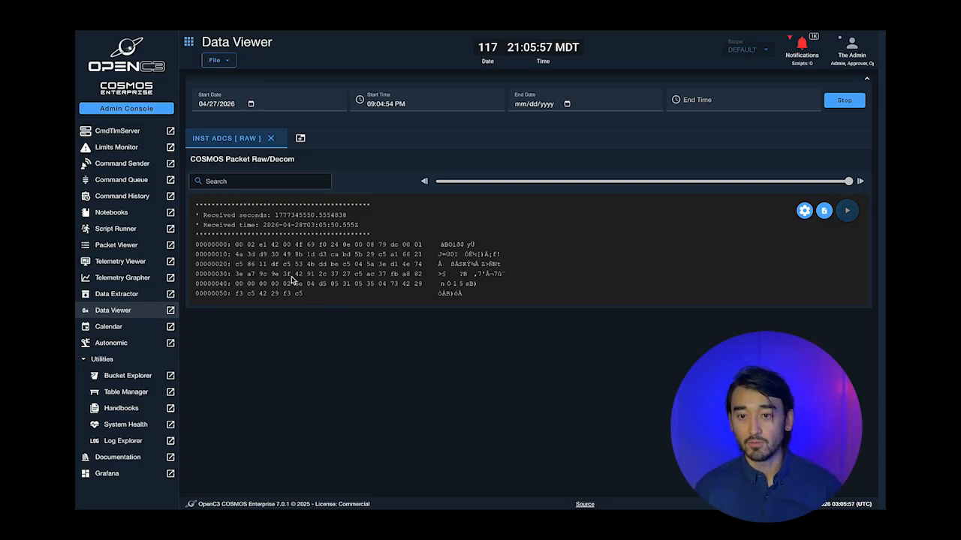
click(846, 210)
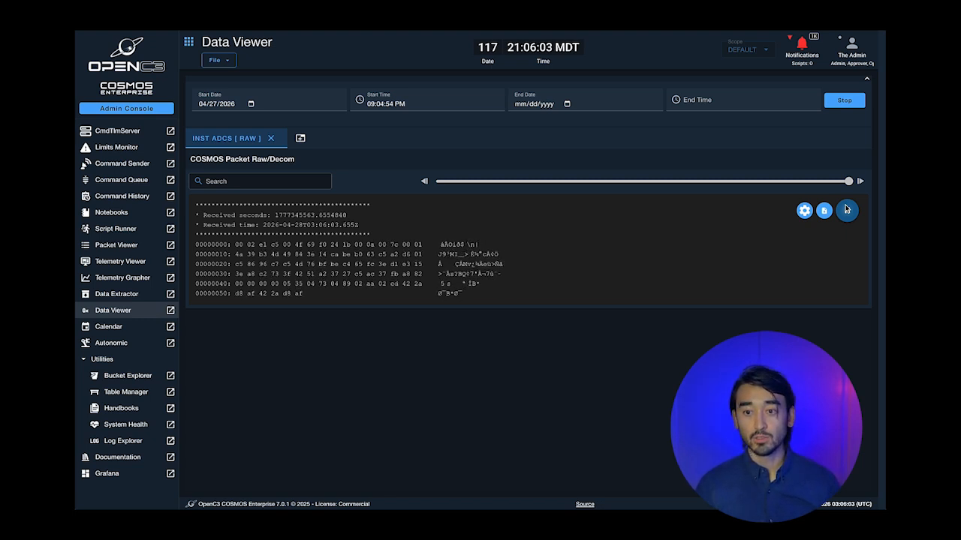
- Add a second INST ADCS tab showing decommutated (Decom) values
click(301, 139)
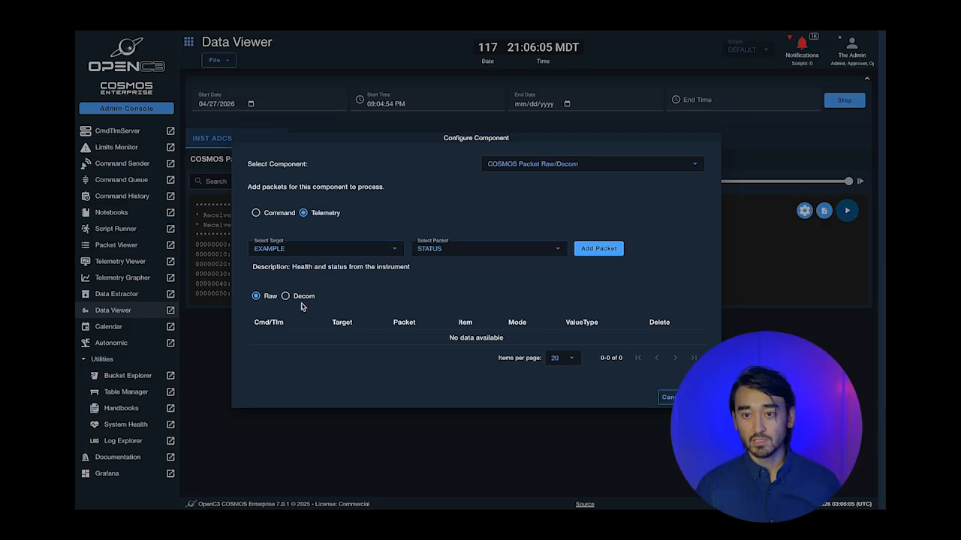
click(300, 249)
click(293, 285)
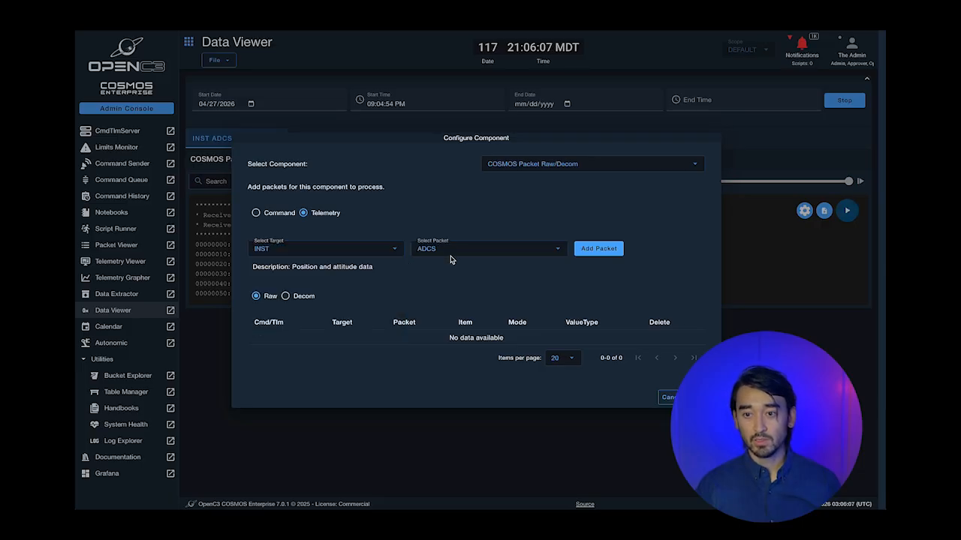
click(286, 296)
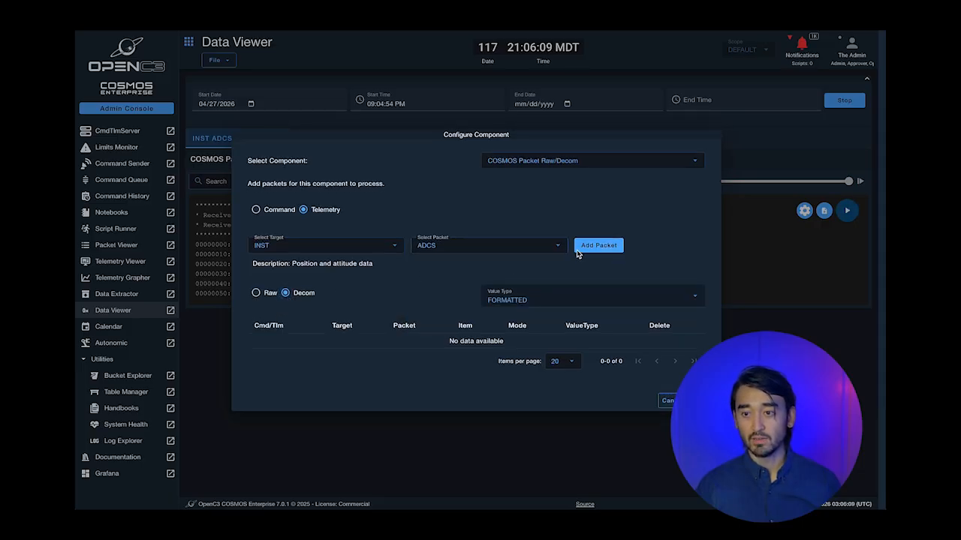
click(594, 249)
click(694, 403)
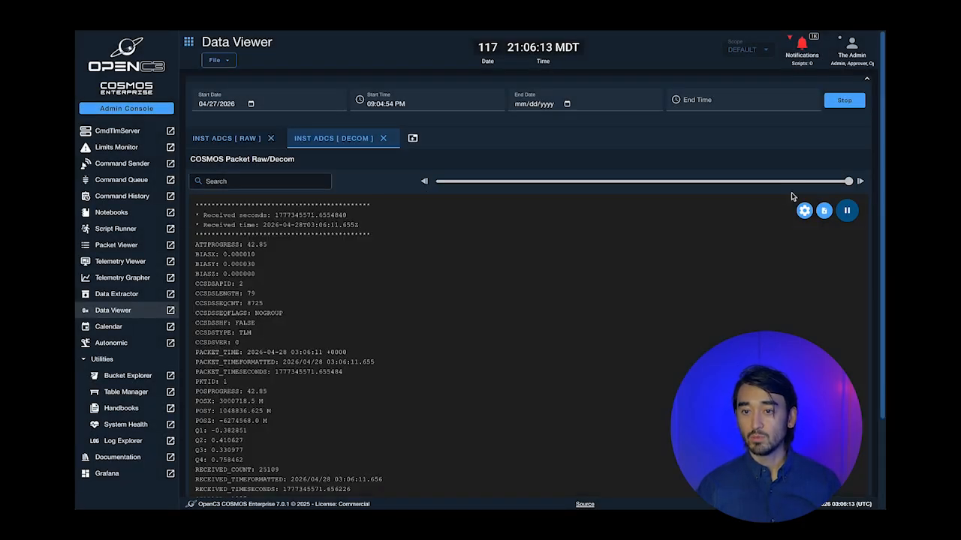
- Rewind the playback slider to earlier packet data and scroll through the values
scroll(555, 292, down, 3)
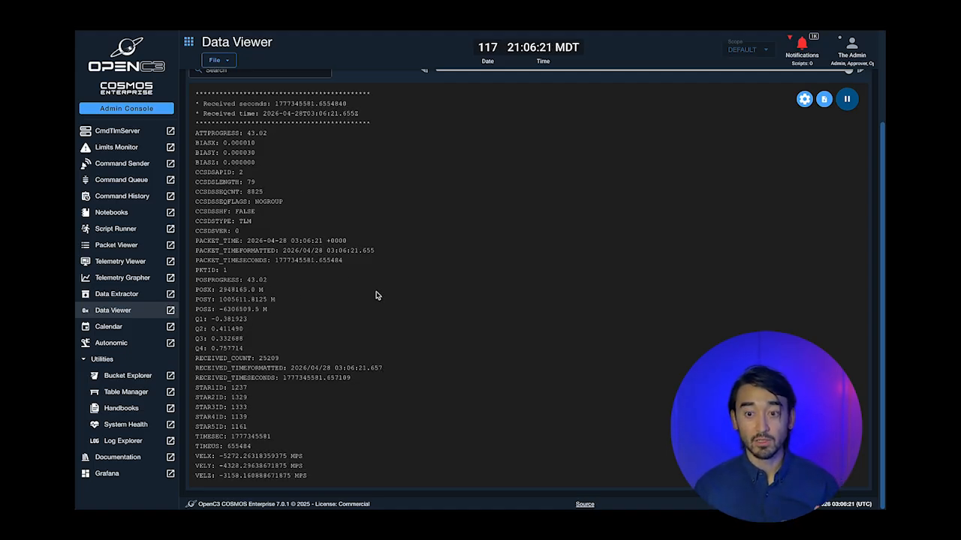
scroll(376, 295, up, 2)
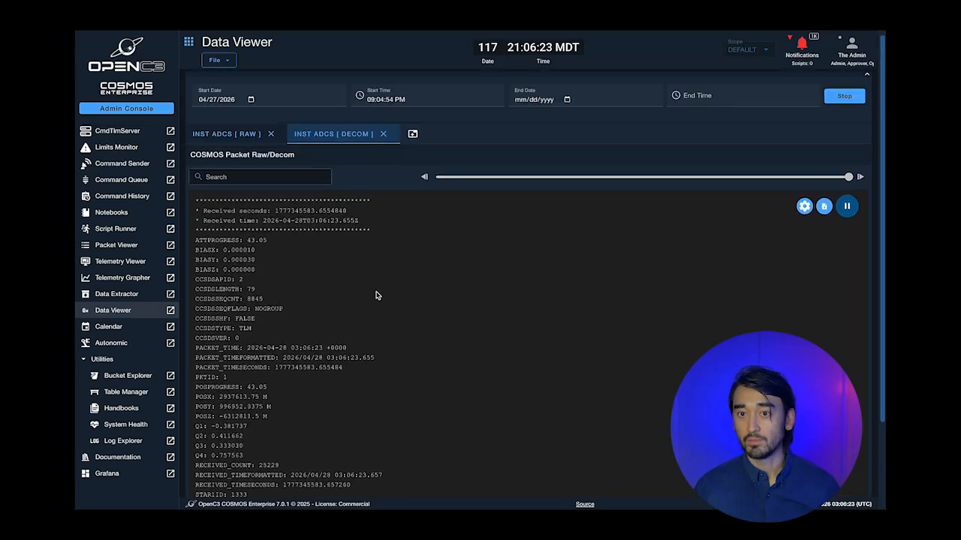
drag(848, 181, 663, 181)
scroll(593, 252, down, 2)
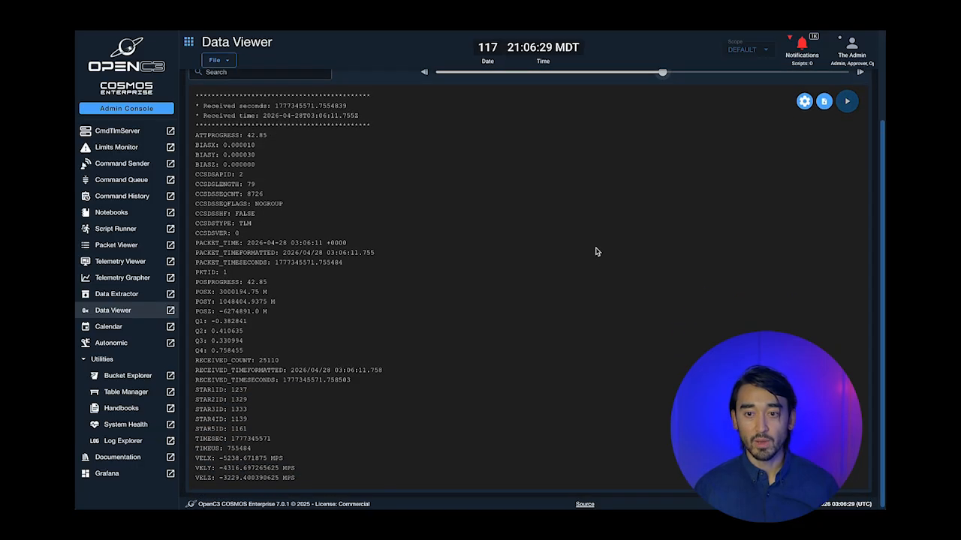
scroll(599, 247, up, 2)
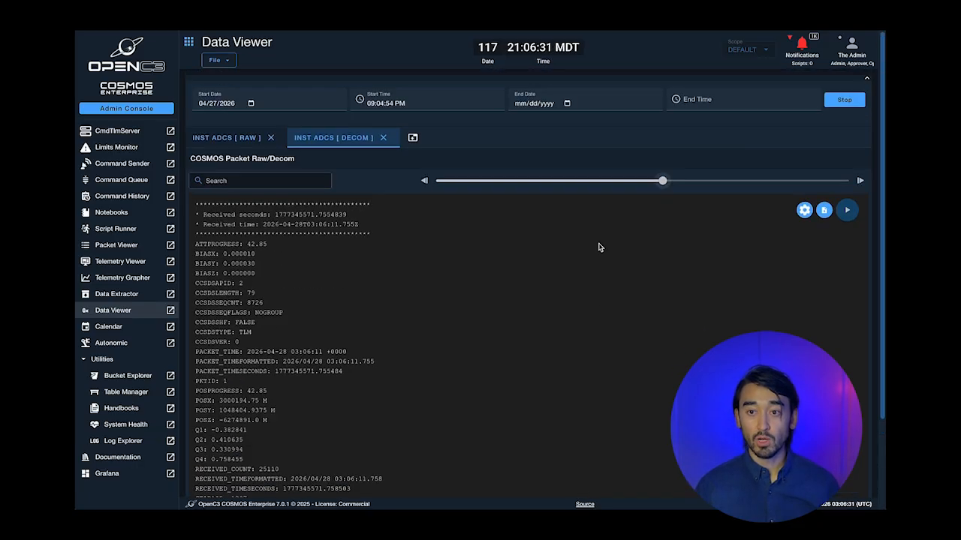
scroll(599, 247, down, 2)
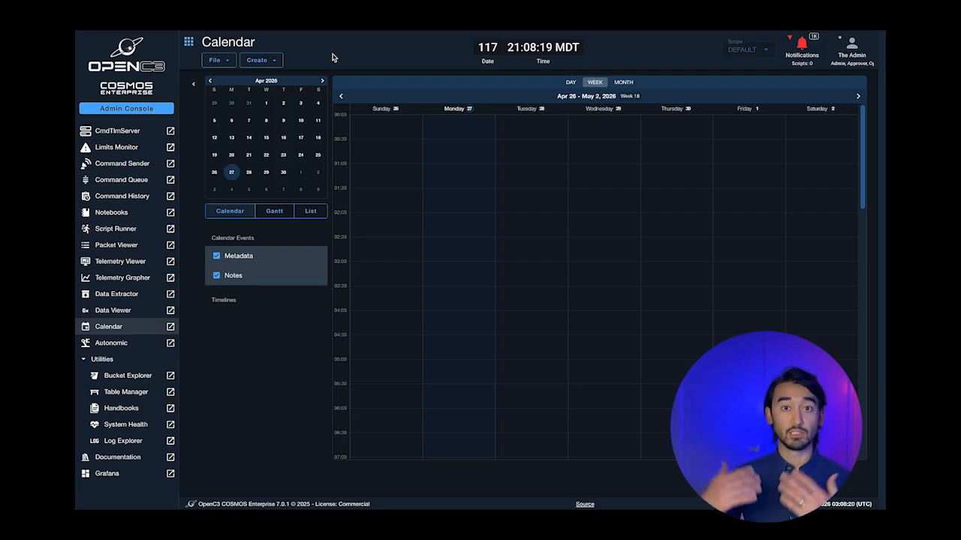
- Create a timeline named DEMO and open a new Timeline Activity form for it
click(261, 60)
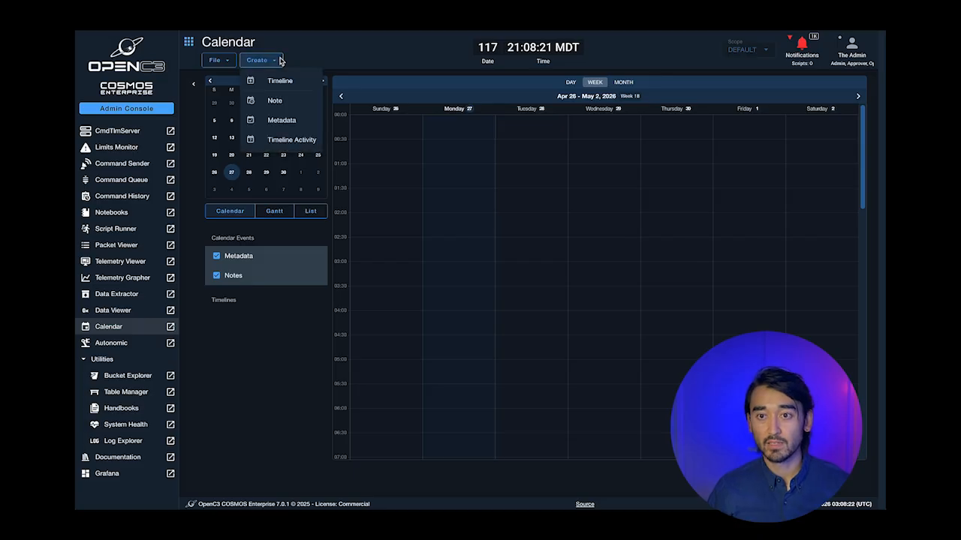
click(278, 79)
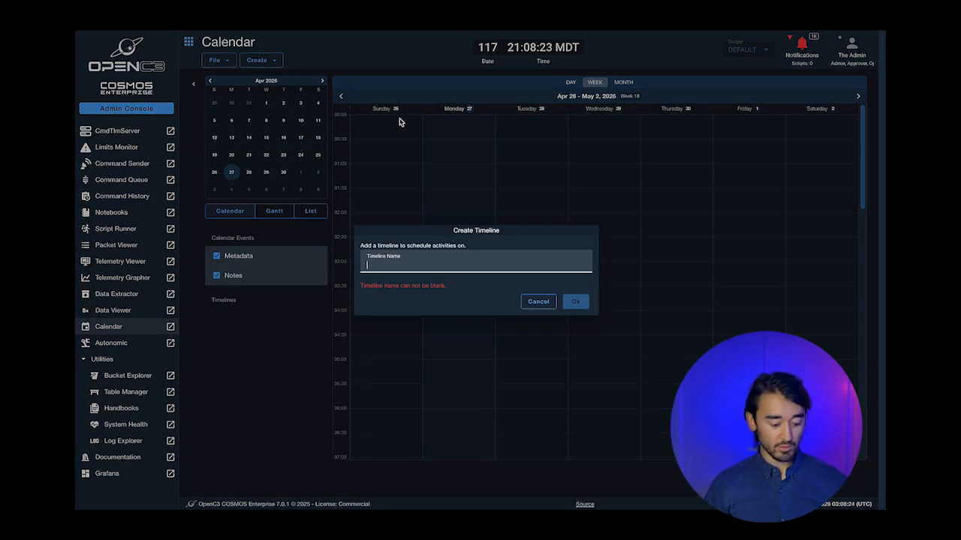
text(DEMO)
key(Return)
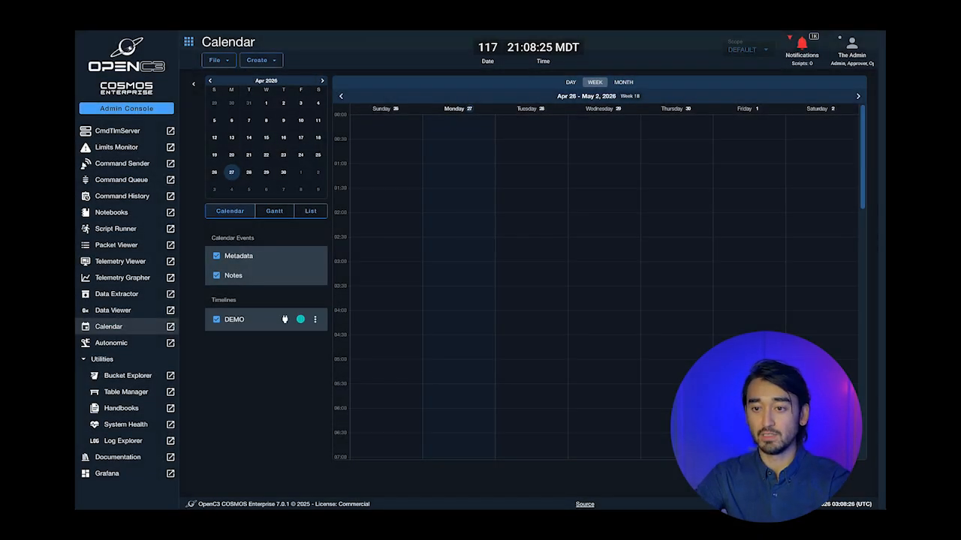
click(268, 65)
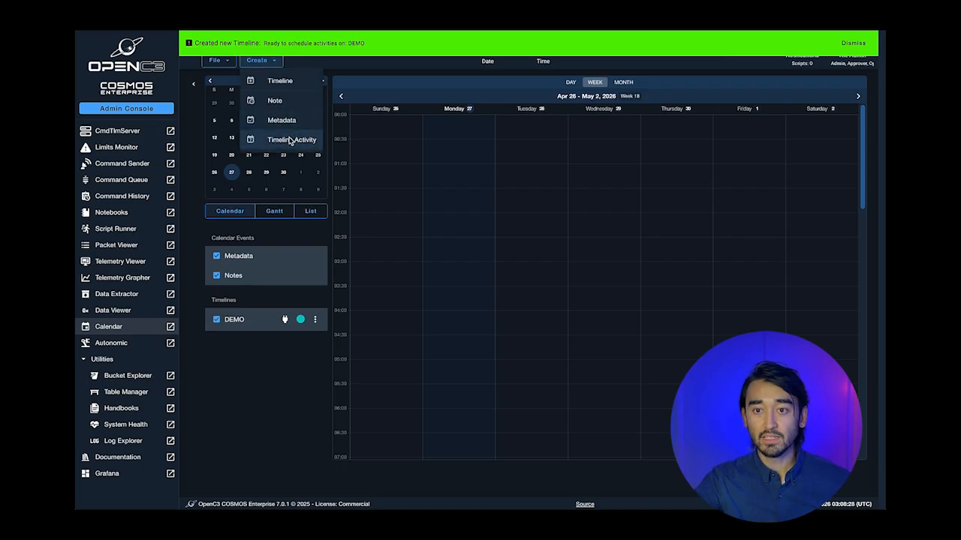
click(281, 138)
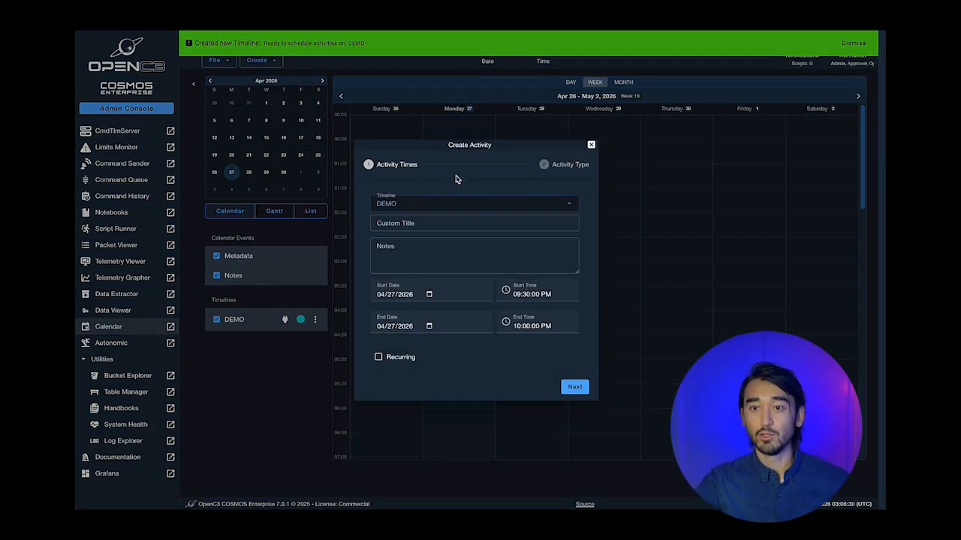
- Title the activity 'Script run at midnight' and set its start hour to 11
click(439, 223)
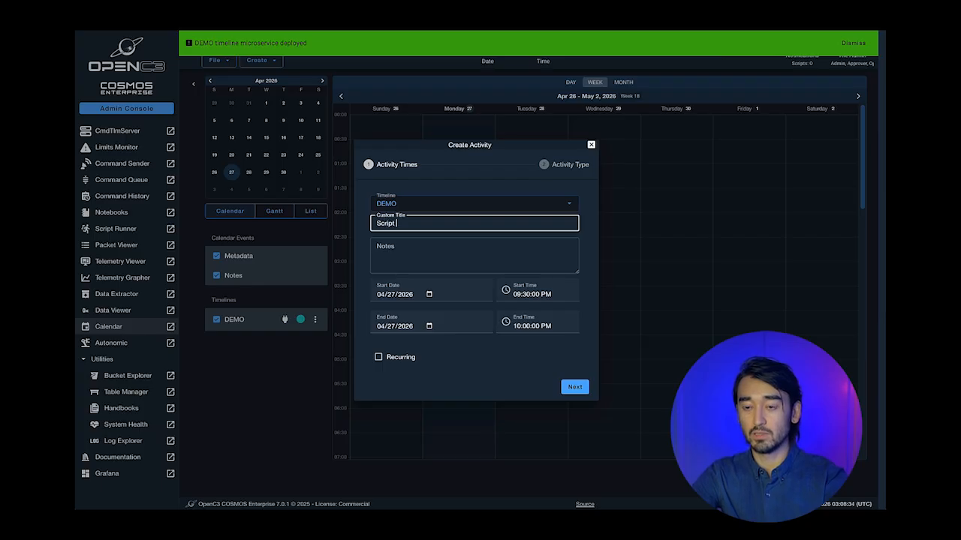
text(Script run at)
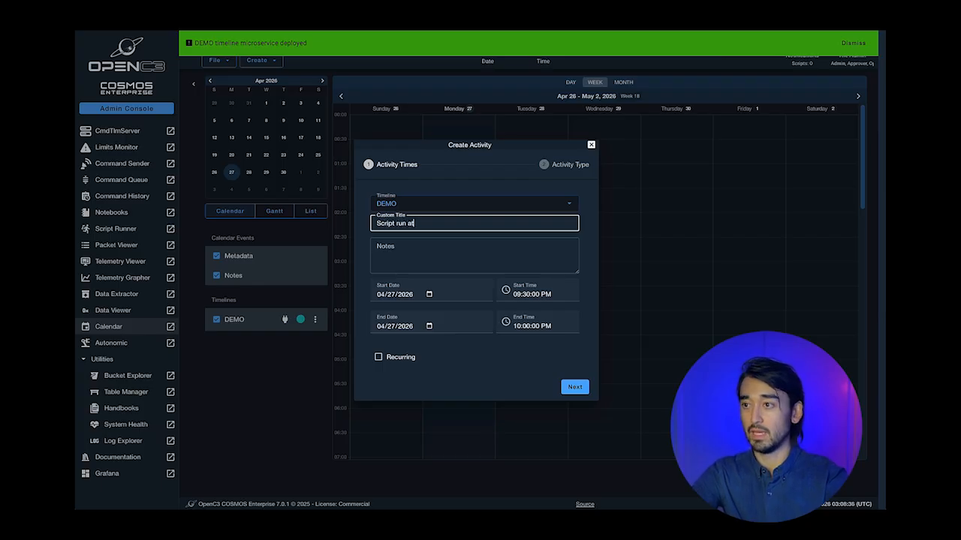
text( midnight)
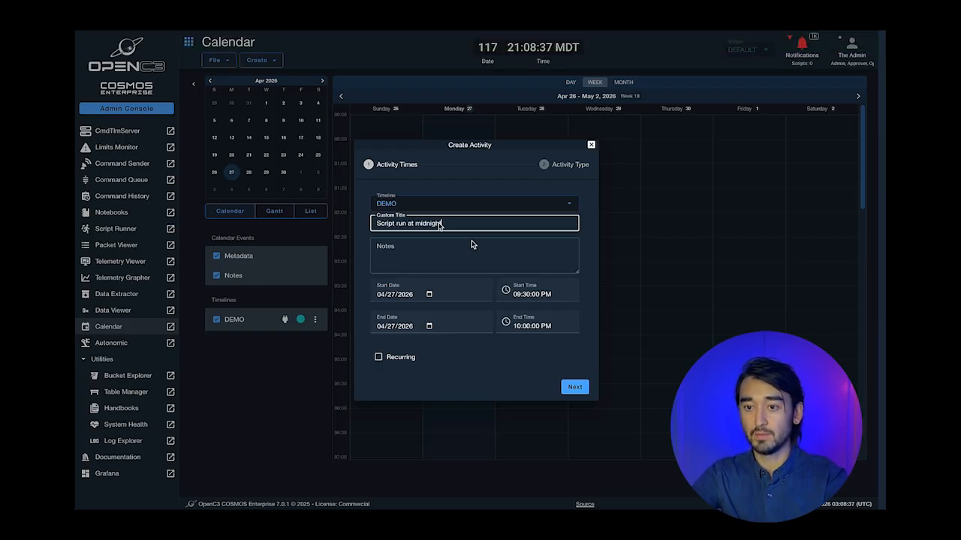
click(534, 294)
key(BackSpace)
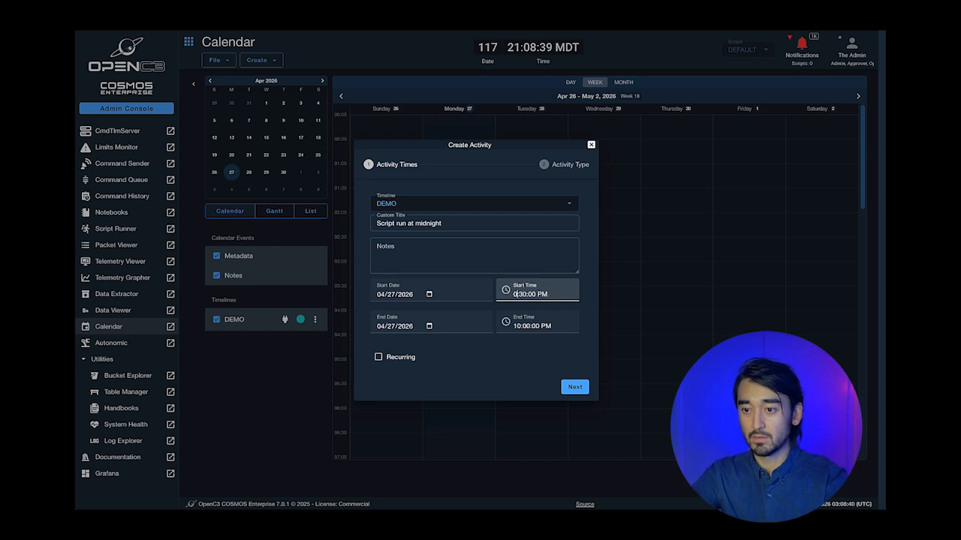
key(BackSpace)
text(11)
- Set the activity's end to 12:30 on April 28
click(521, 326)
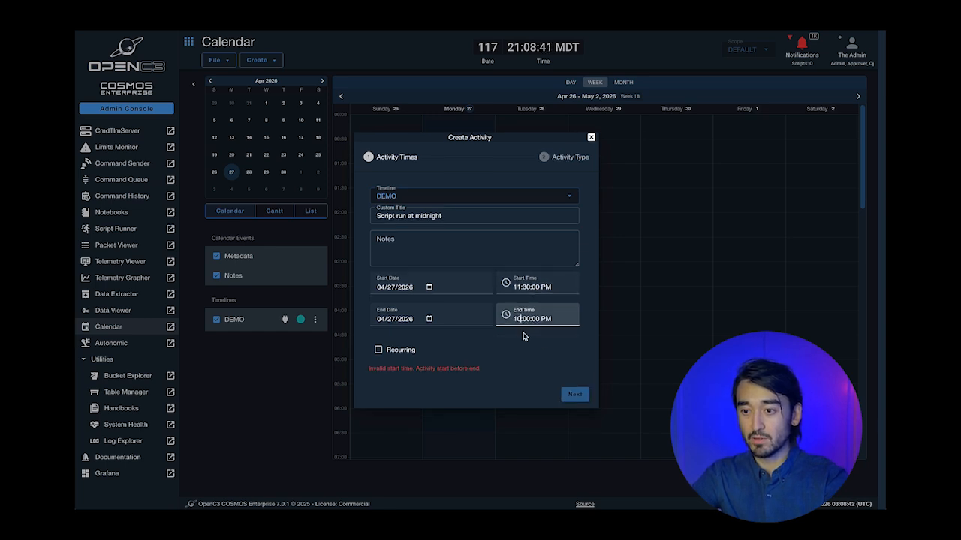
key(BackSpace)
key(BackSpace)
text(12)
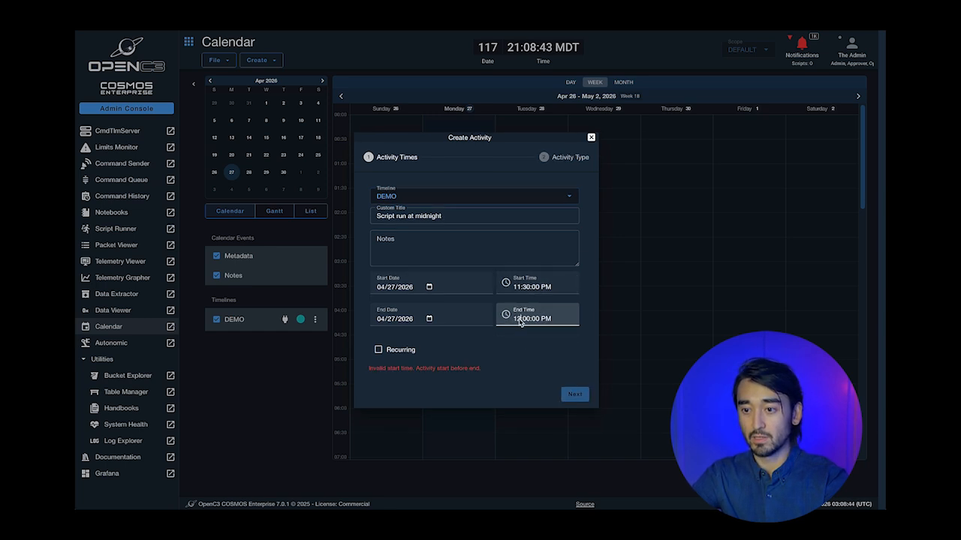
click(529, 320)
key(BackSpace)
key(BackSpace)
text(30)
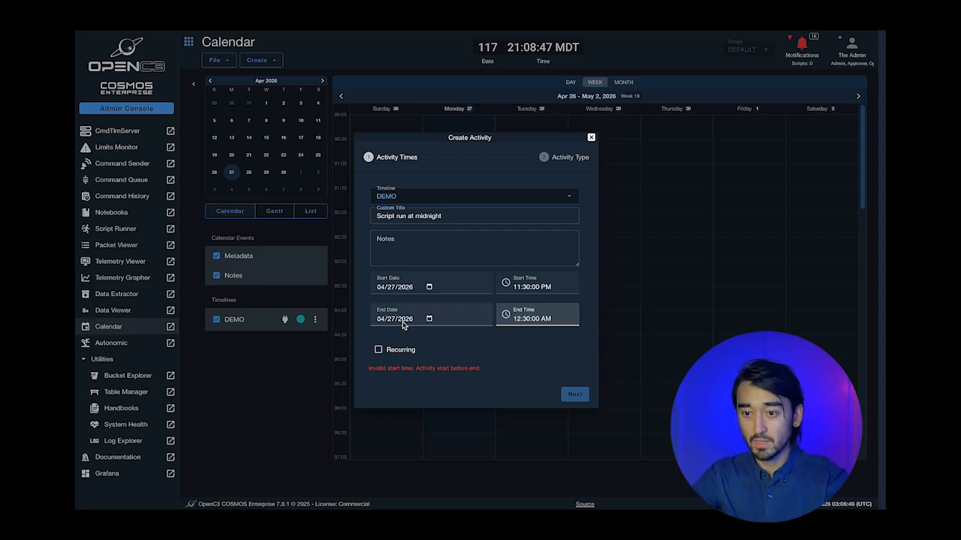
click(428, 318)
click(403, 408)
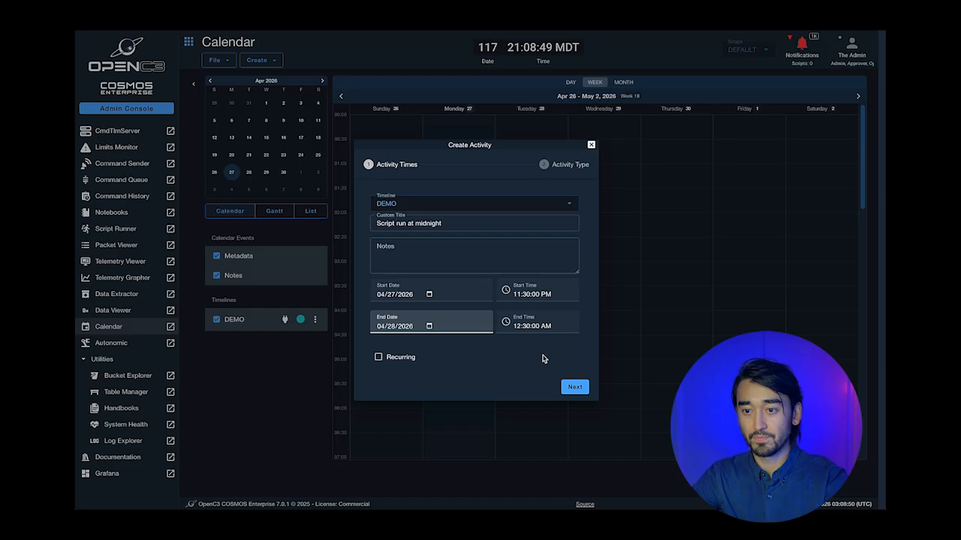
- Make it a SCRIPT activity running INST/procedures/collect.rb and create it
click(575, 386)
click(439, 268)
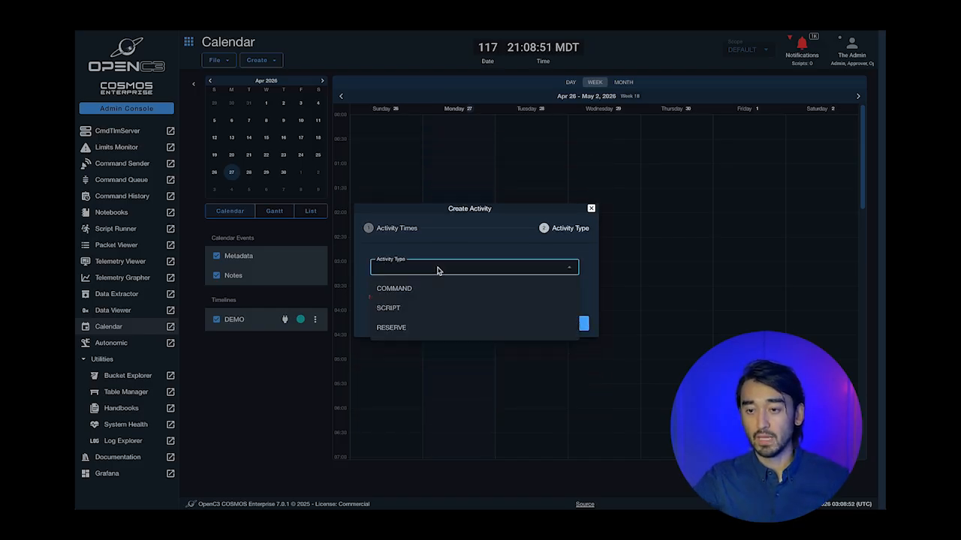
click(408, 315)
click(403, 268)
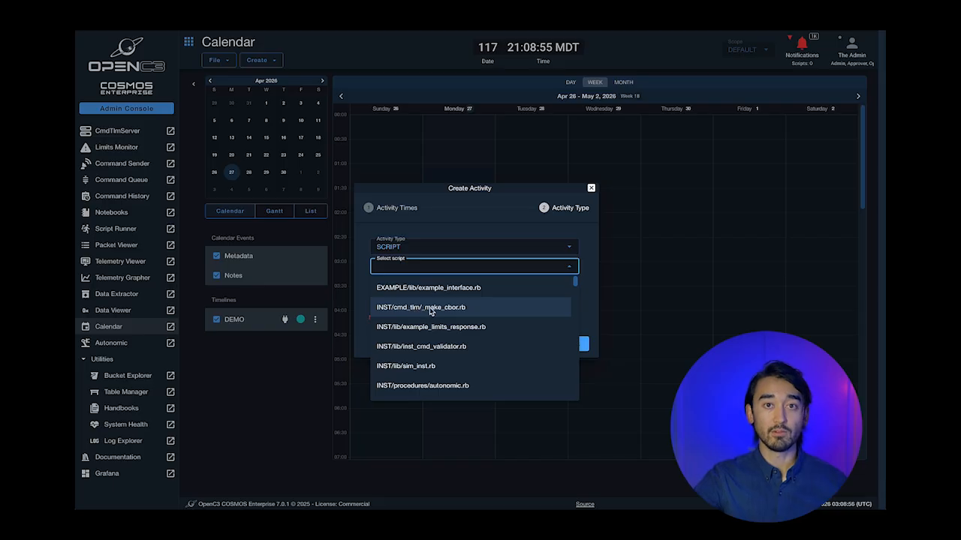
scroll(446, 313, down, 2)
scroll(456, 314, down, 3)
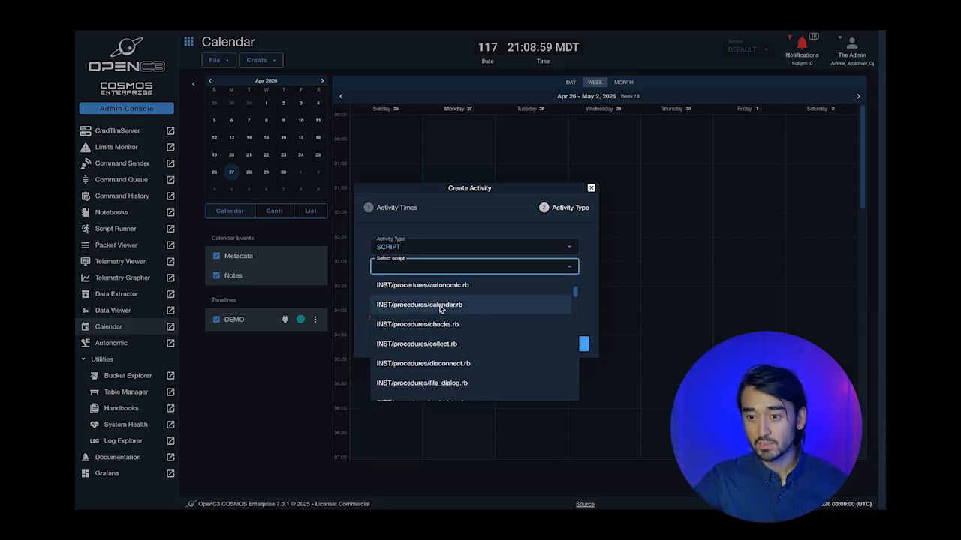
click(455, 344)
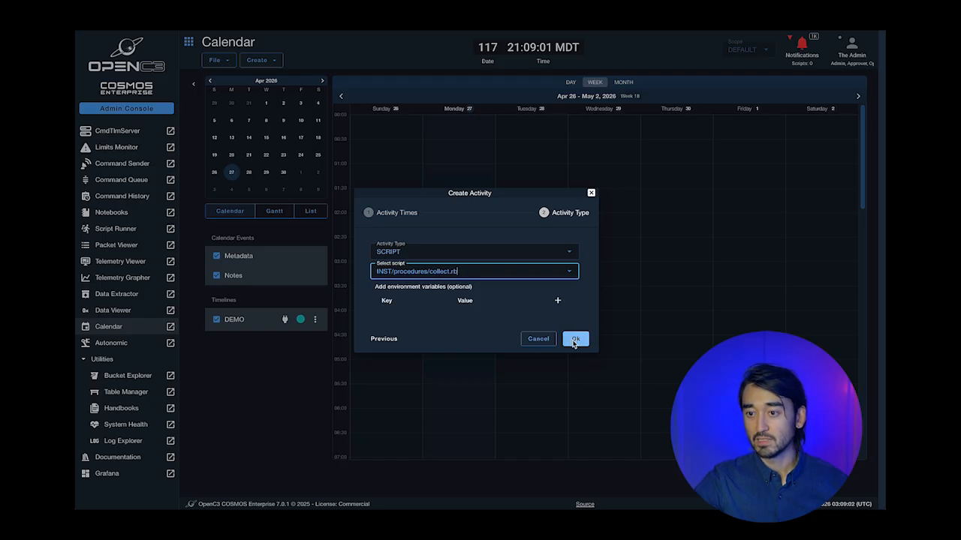
click(574, 338)
- Inspect the new activity's details on the DEMO timeline
scroll(615, 275, down, 3)
scroll(615, 275, down, 10)
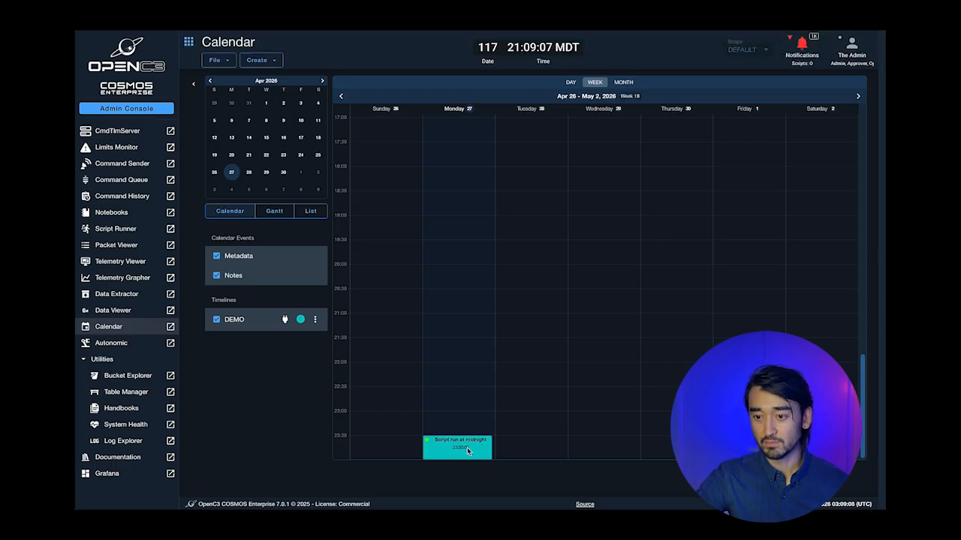
scroll(495, 420, up, 12)
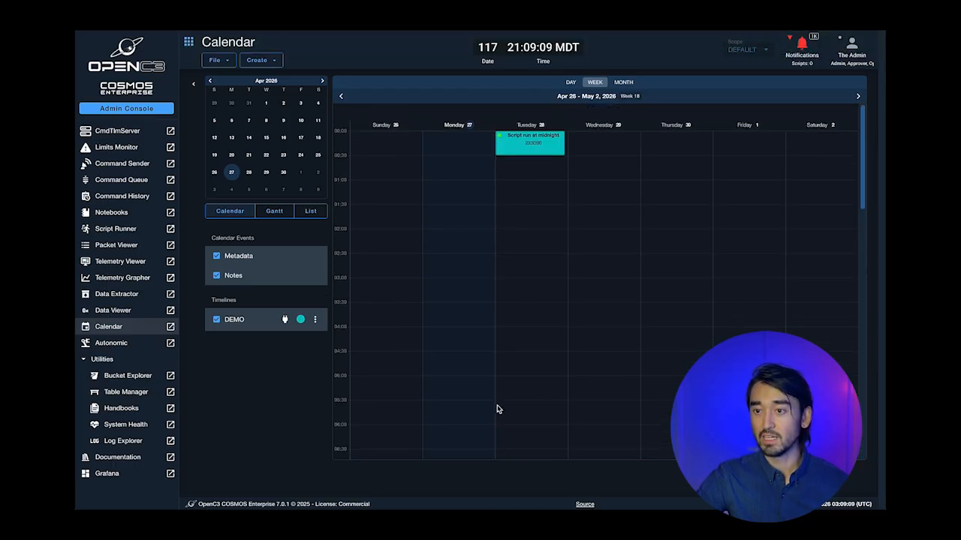
click(544, 134)
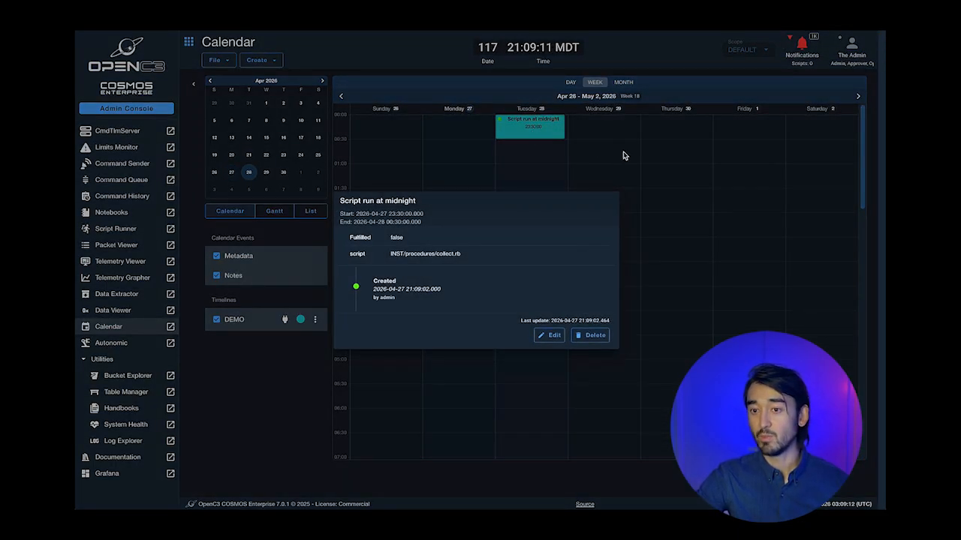
click(621, 156)
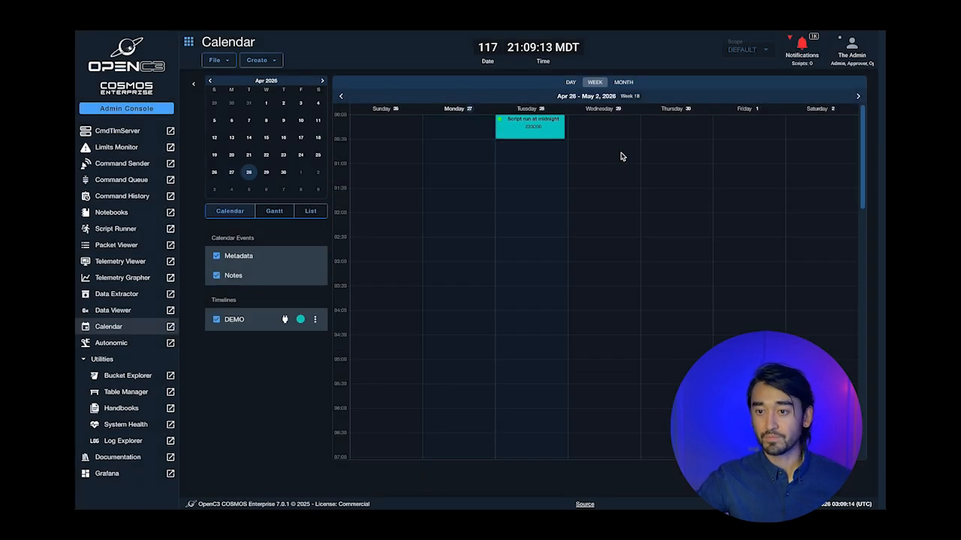
click(265, 63)
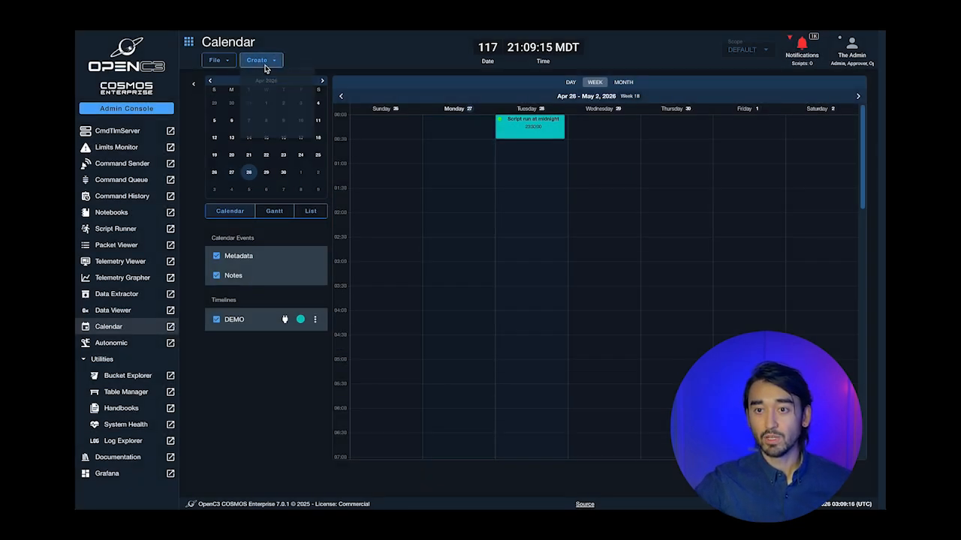
- Start a new activity titled 'Right Now' beginning at 9:10 PM
click(294, 141)
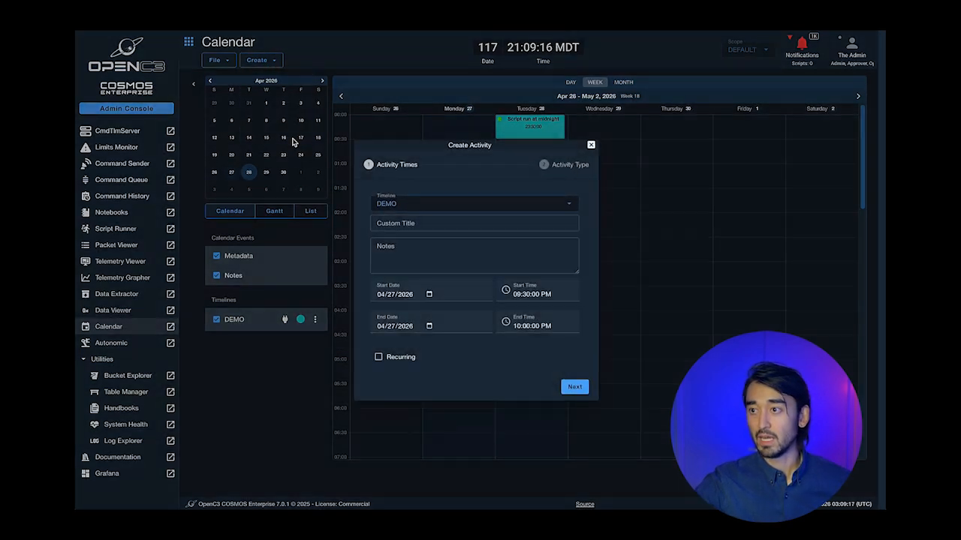
click(528, 302)
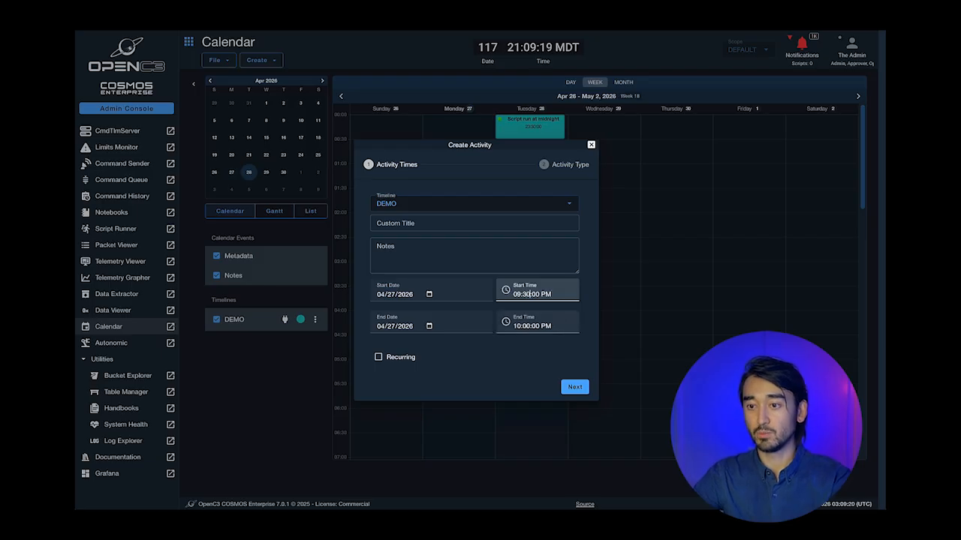
key(BackSpace)
text(1)
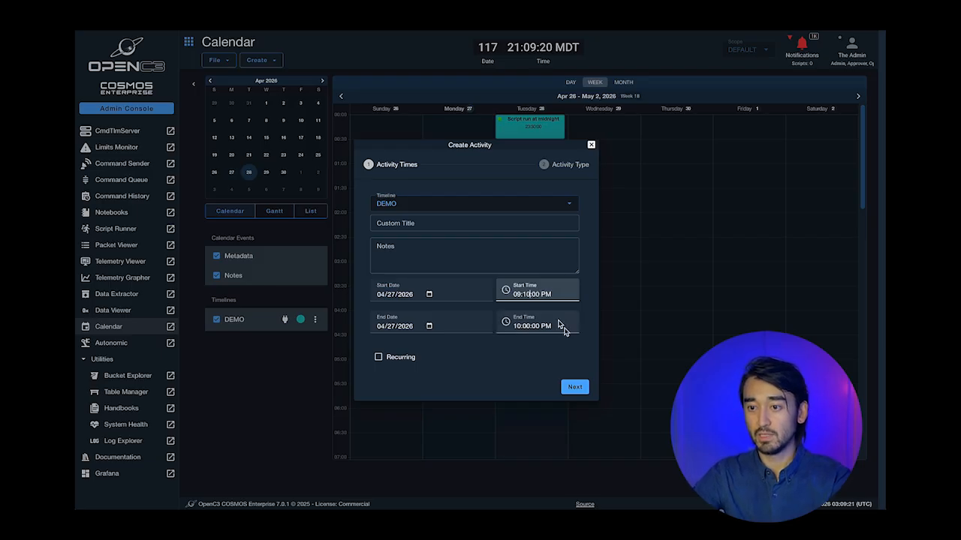
click(481, 228)
text(Right Now)
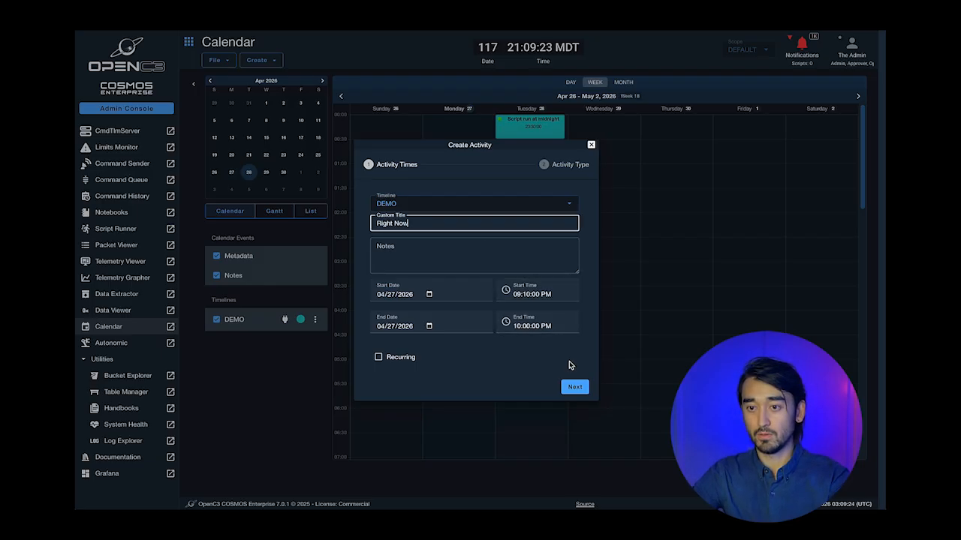
- Make it a SCRIPT activity running INST/procedures/streaming.rb and create it
click(574, 386)
click(411, 266)
click(398, 308)
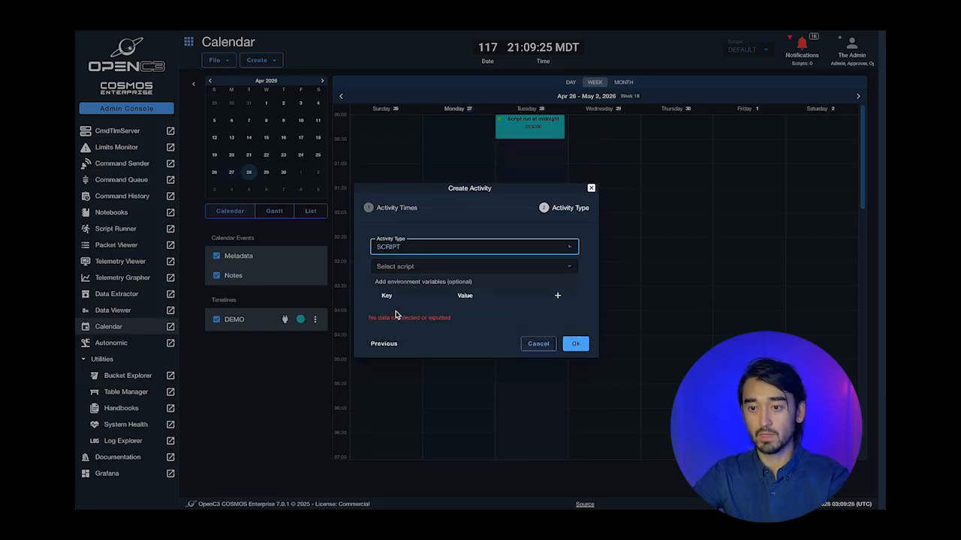
click(420, 266)
scroll(443, 325, down, 1)
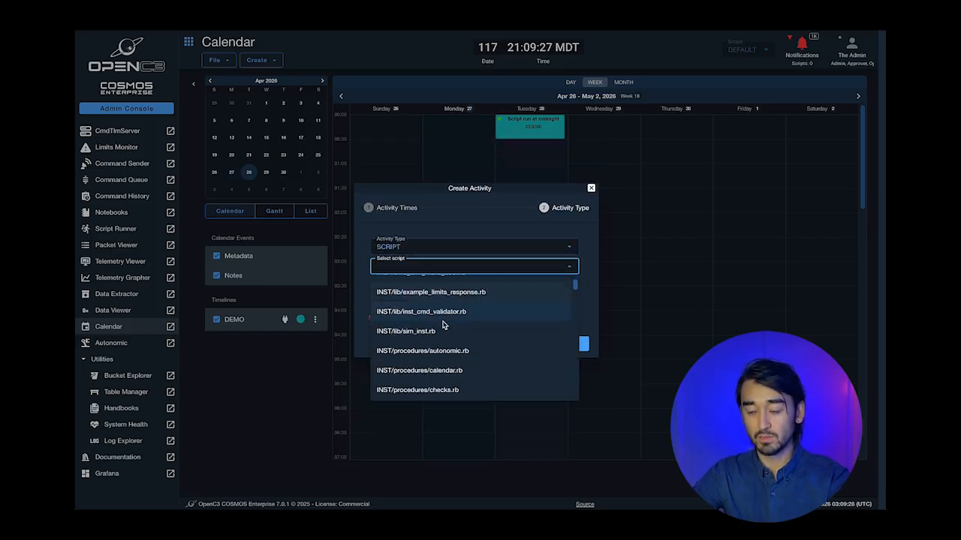
scroll(444, 316, down, 5)
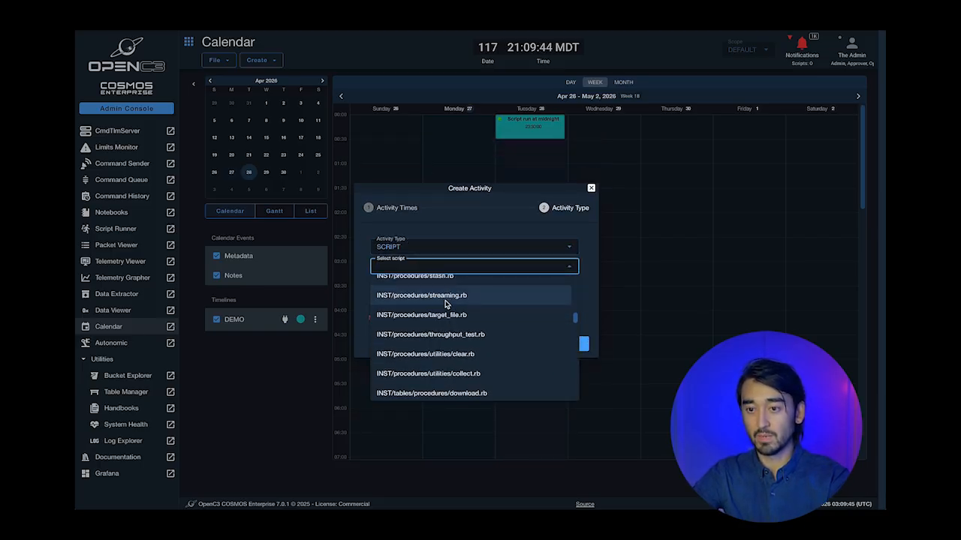
click(445, 303)
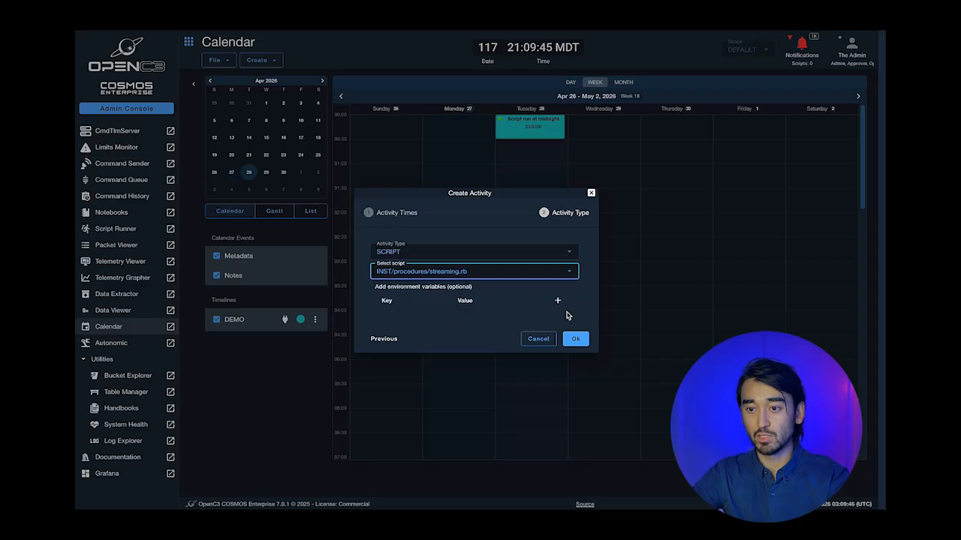
click(575, 339)
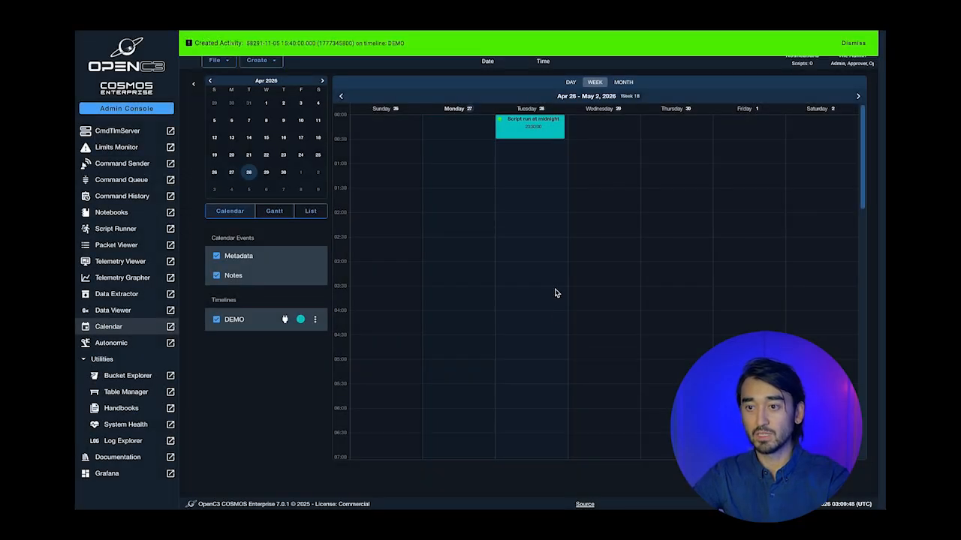
scroll(554, 293, down, 5)
scroll(554, 293, down, 5)
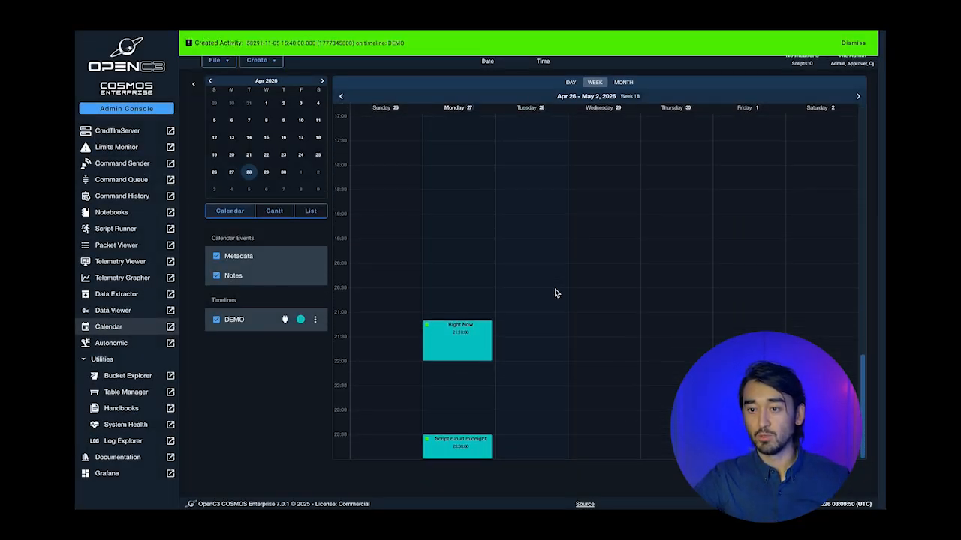
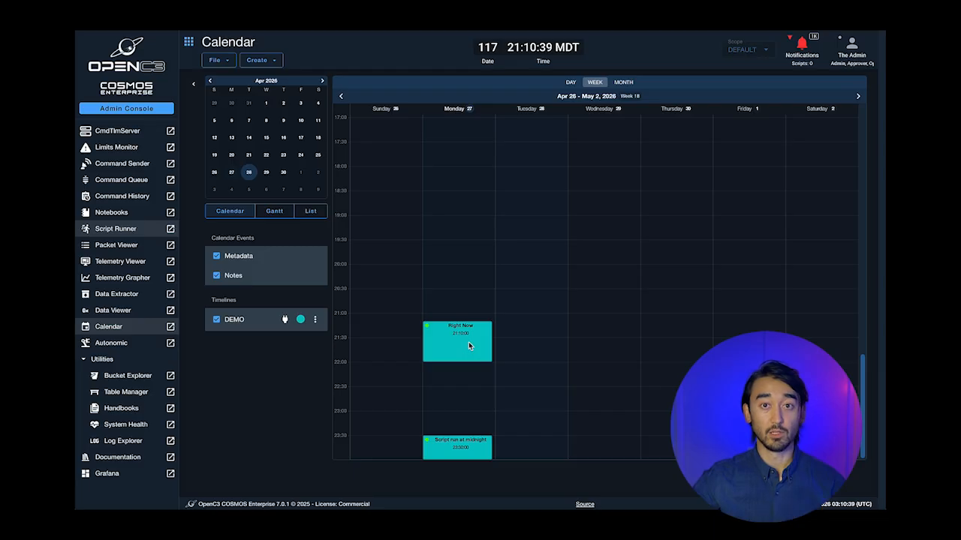
- Add a new timeline named DEMO2
click(467, 346)
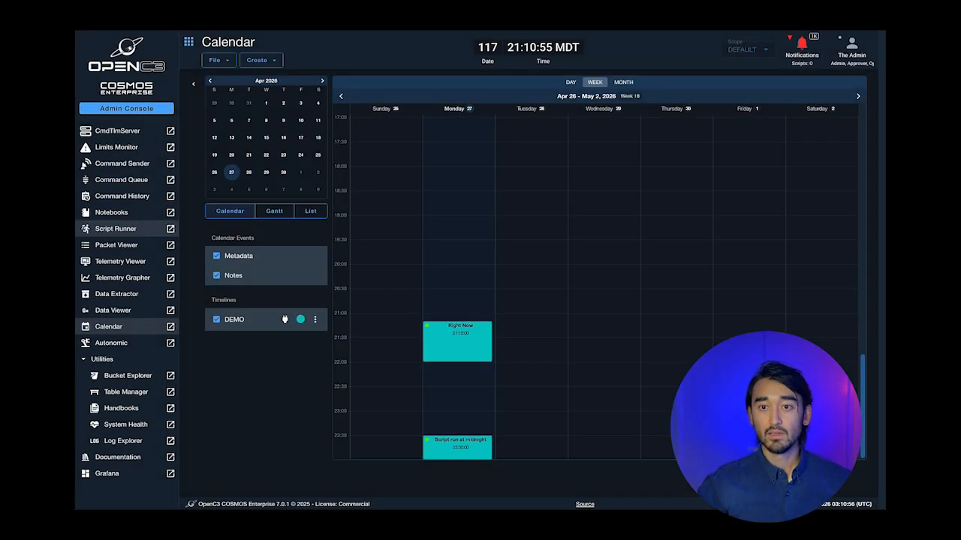
click(258, 59)
click(272, 80)
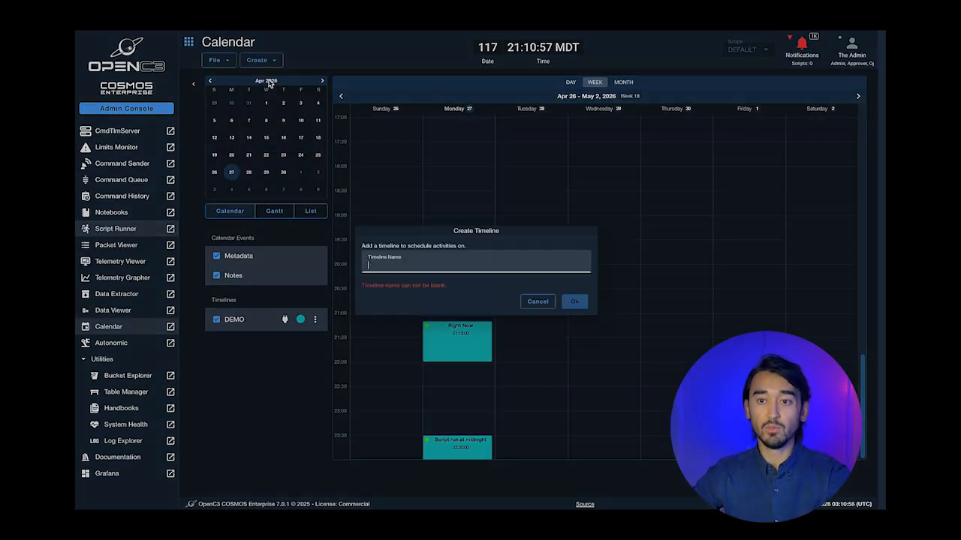
text(DEMO2)
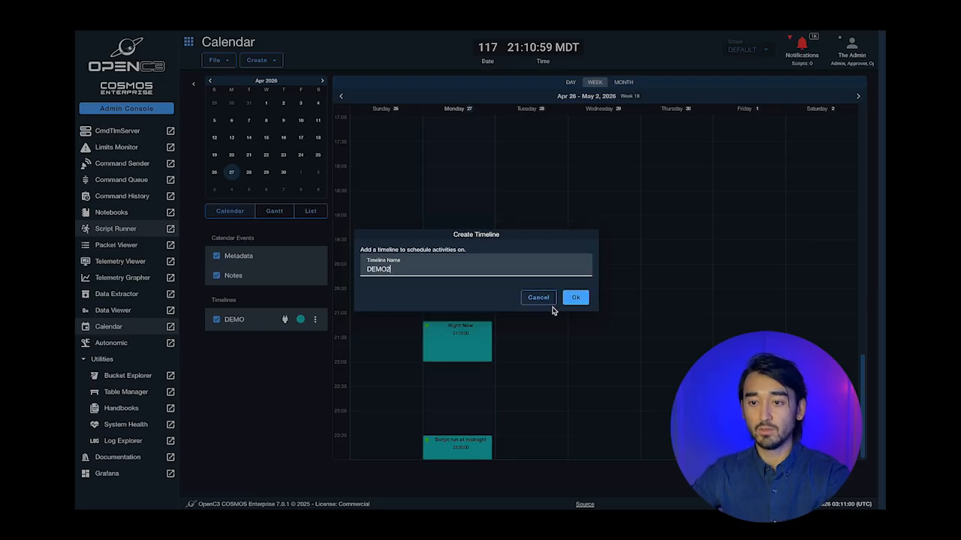
click(574, 301)
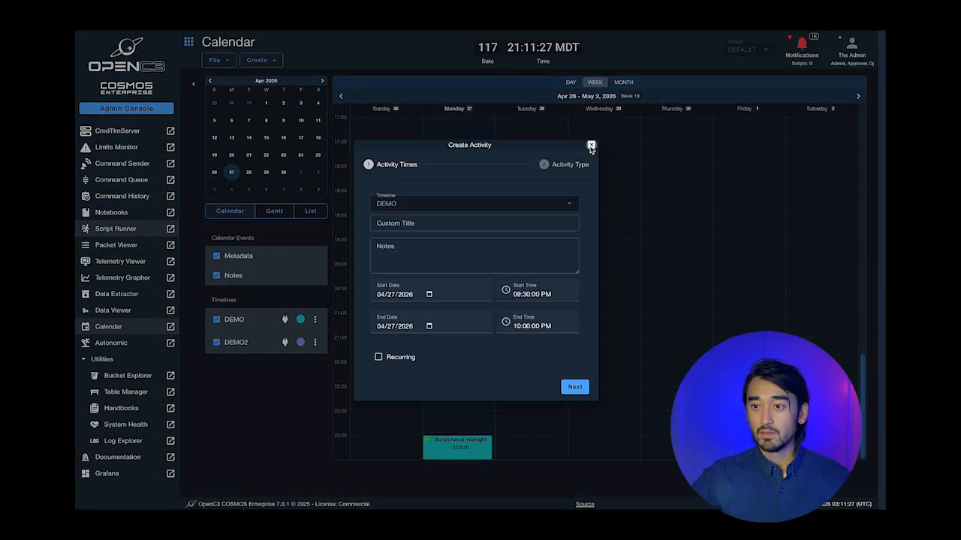
click(345, 237)
- Schedule a RESERVE activity titled CONTACT on DEMO2, Monday 9:30–10:00 PM
click(272, 66)
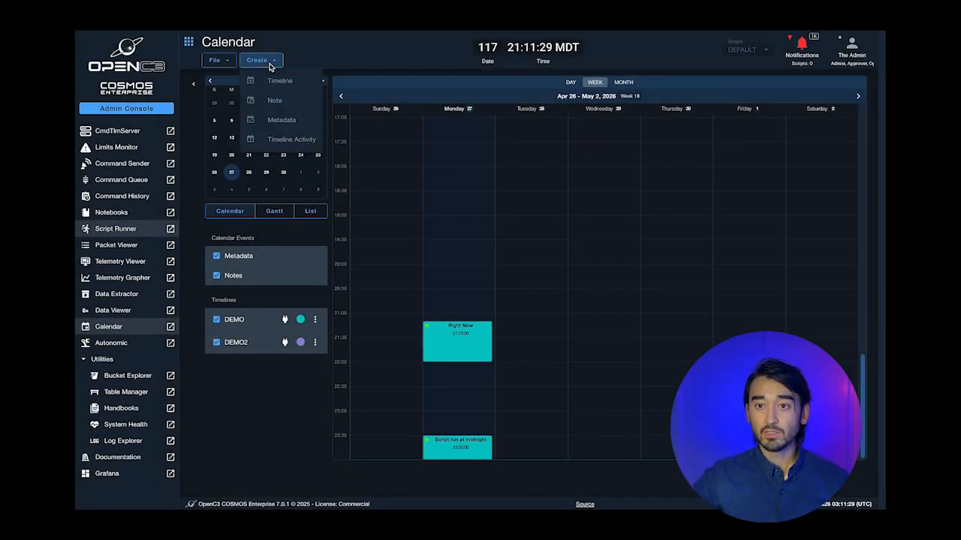
click(282, 140)
click(418, 207)
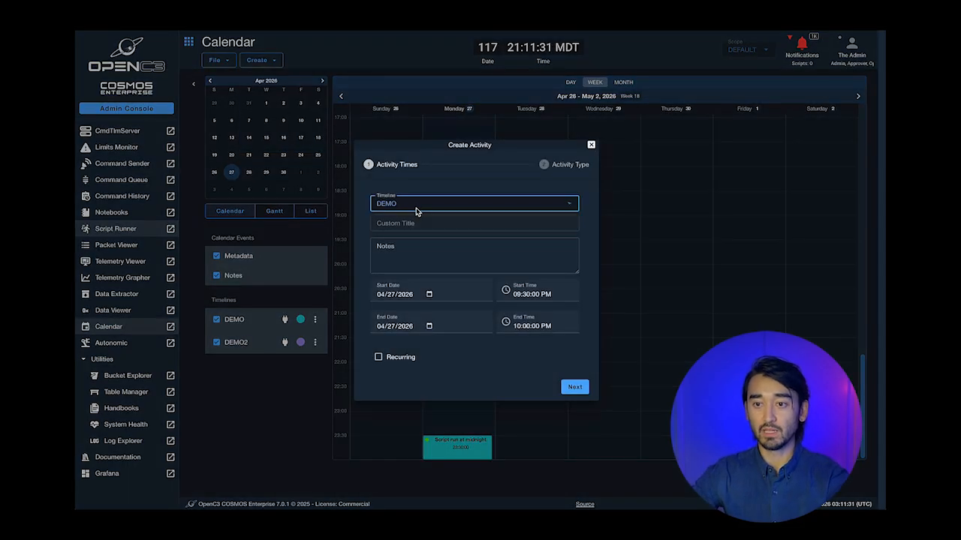
click(408, 243)
click(401, 223)
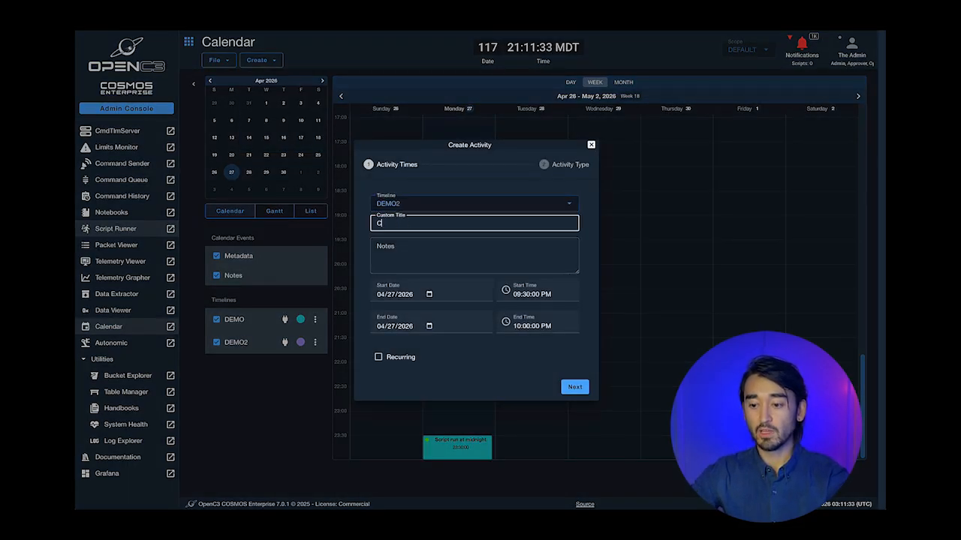
text(CONTACT)
click(574, 387)
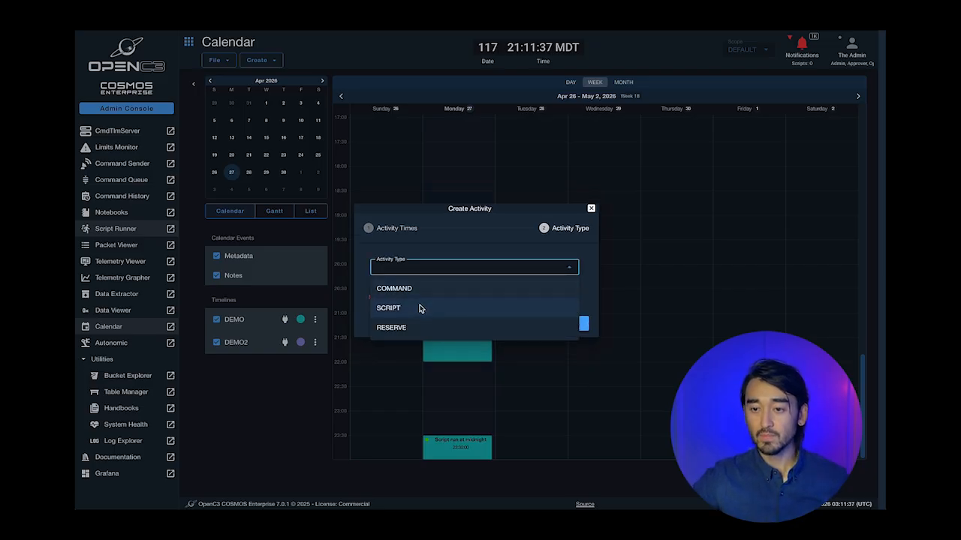
click(417, 326)
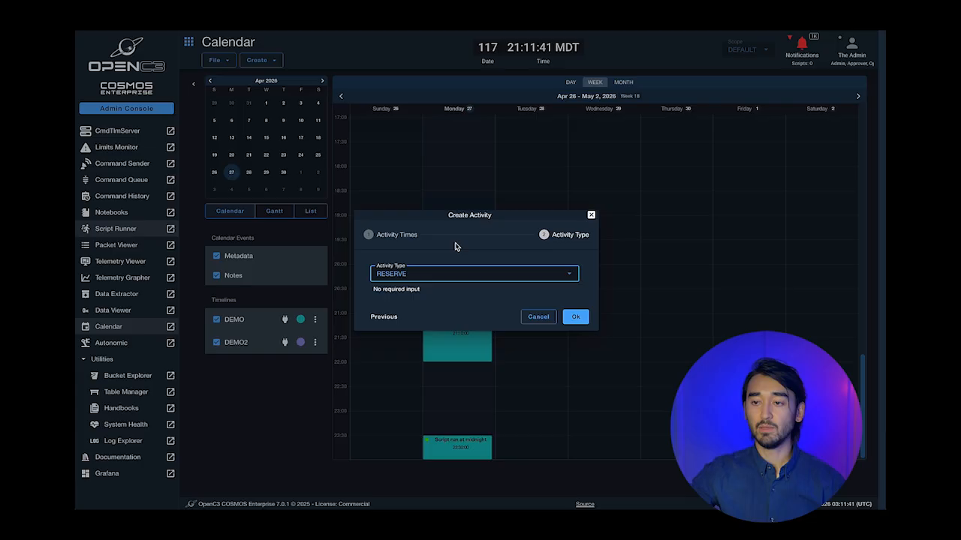
click(575, 316)
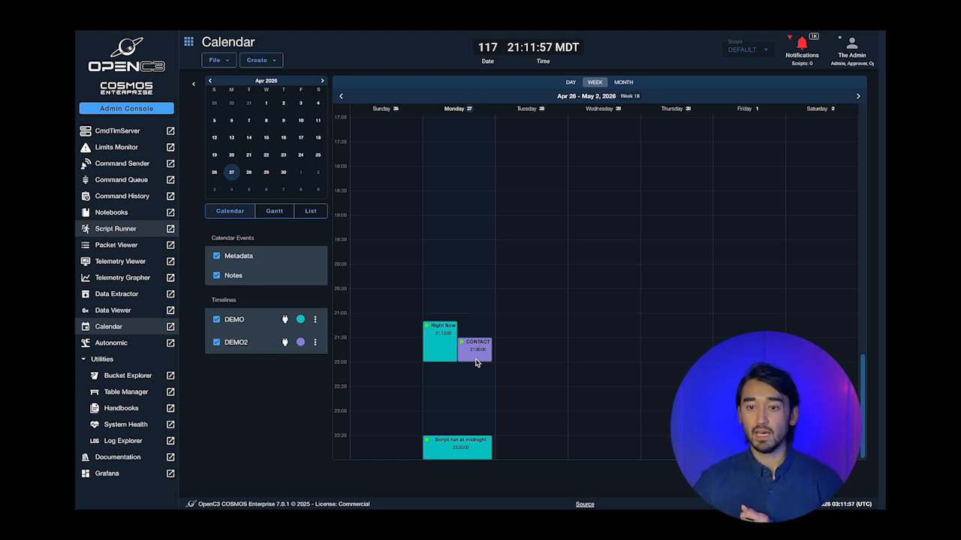
click(260, 60)
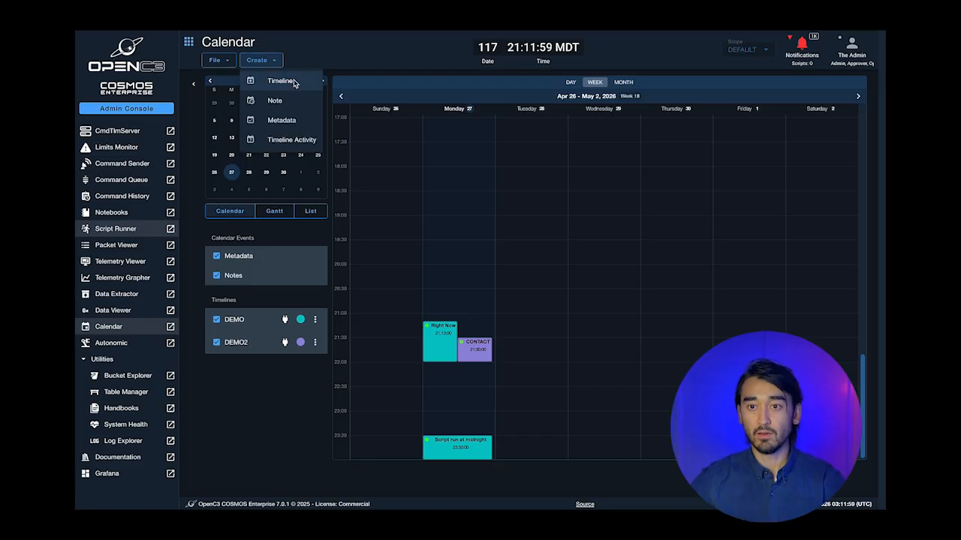
- Start a DEMO activity 'Recurring Check Ground Cnts' running 10:30–11:00 PM
click(279, 136)
click(412, 226)
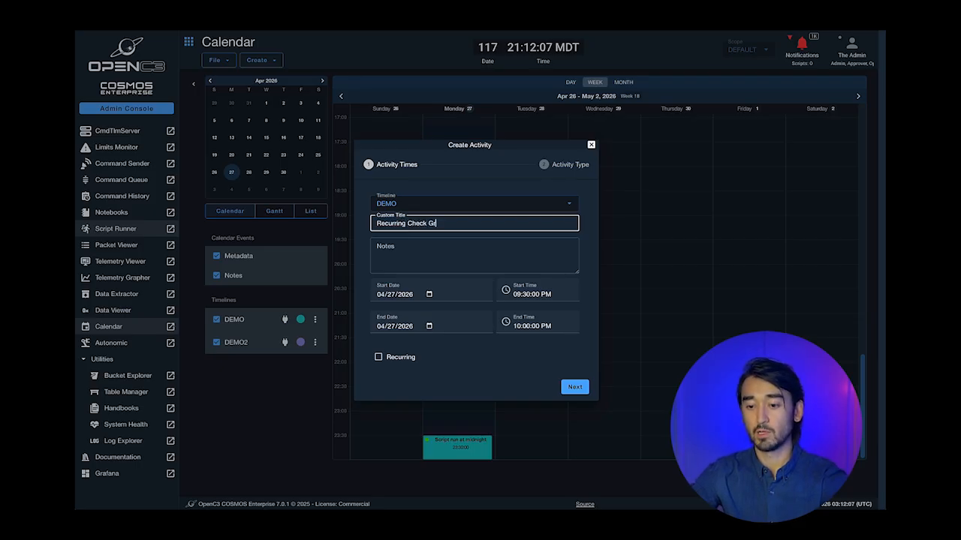
text(ts)
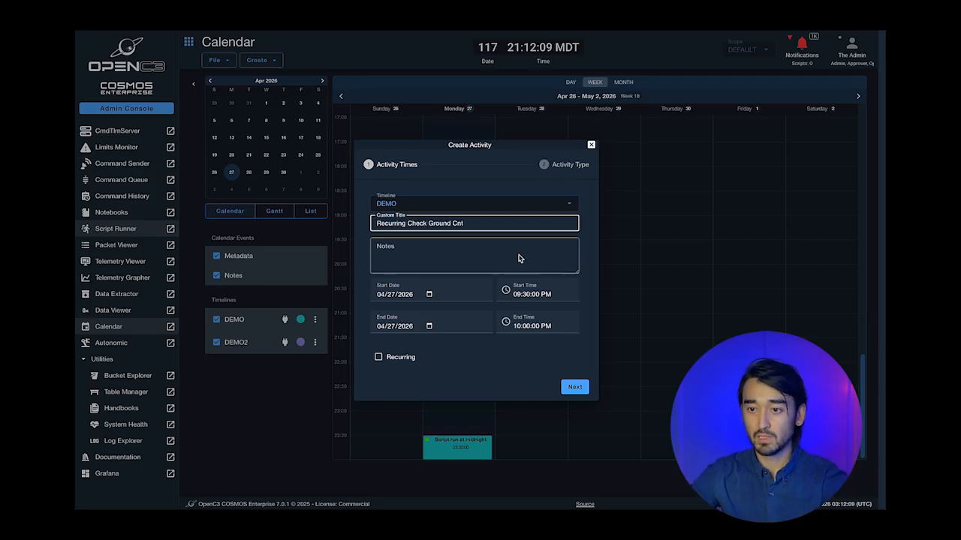
click(521, 294)
key(BackSpace)
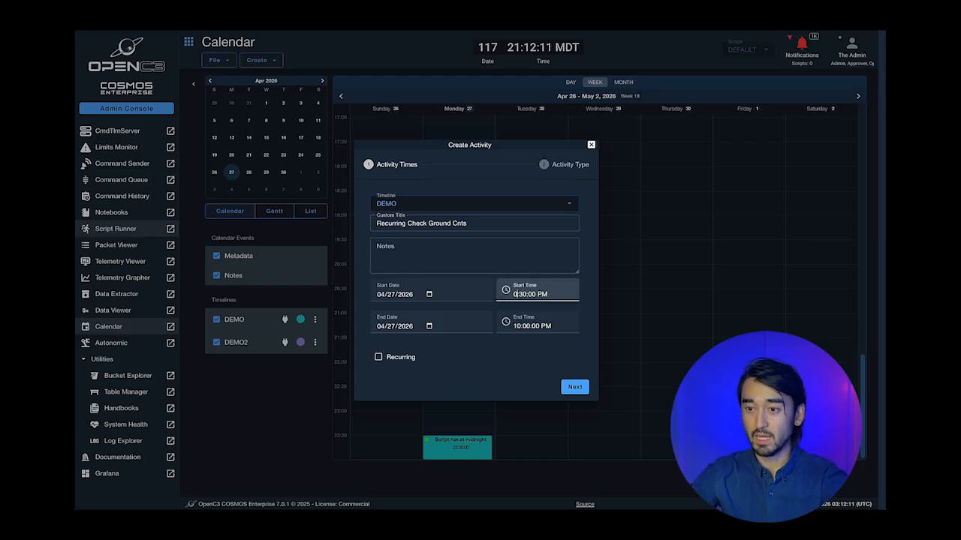
text(1)
click(520, 329)
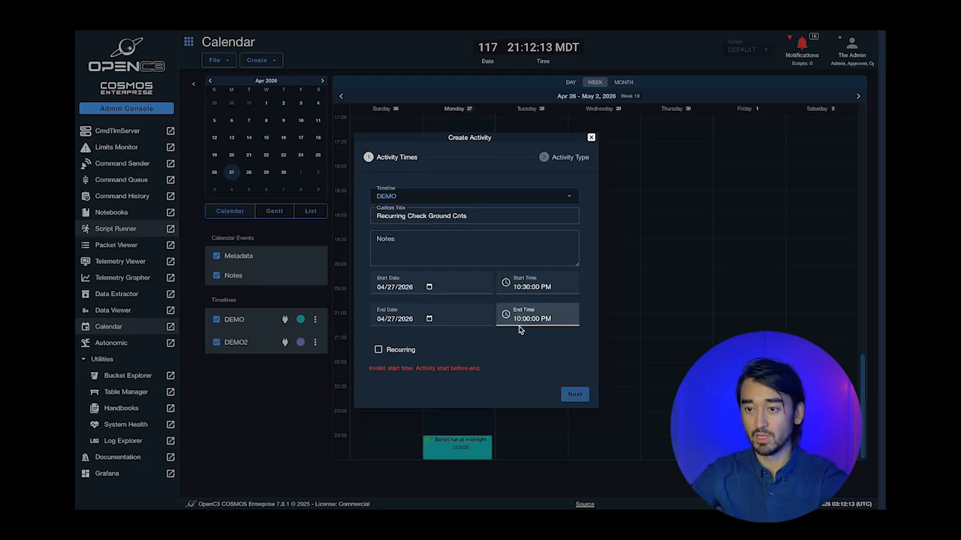
key(BackSpace)
text(1)
- Make it recur every 6 hours until 04/30 as a RESERVE activity and create it
click(397, 357)
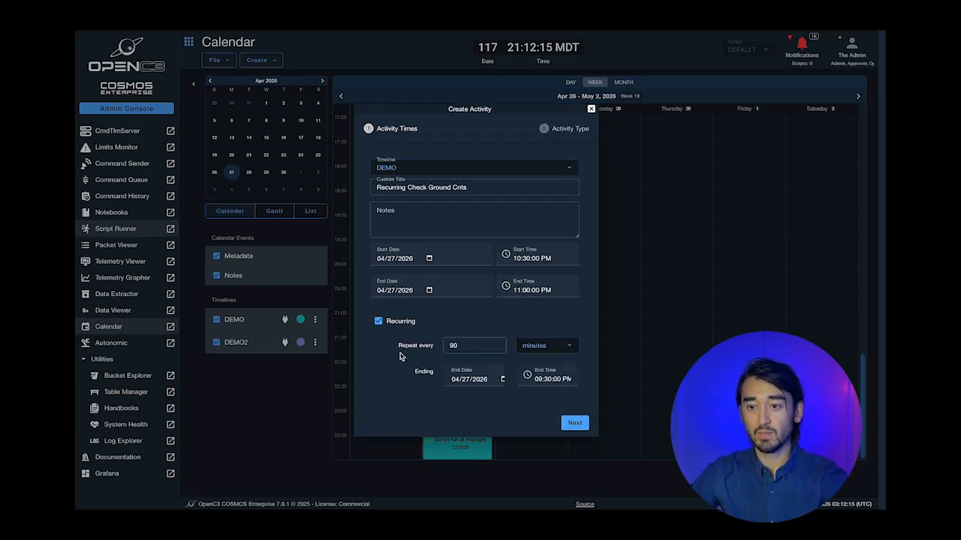
click(538, 348)
click(535, 386)
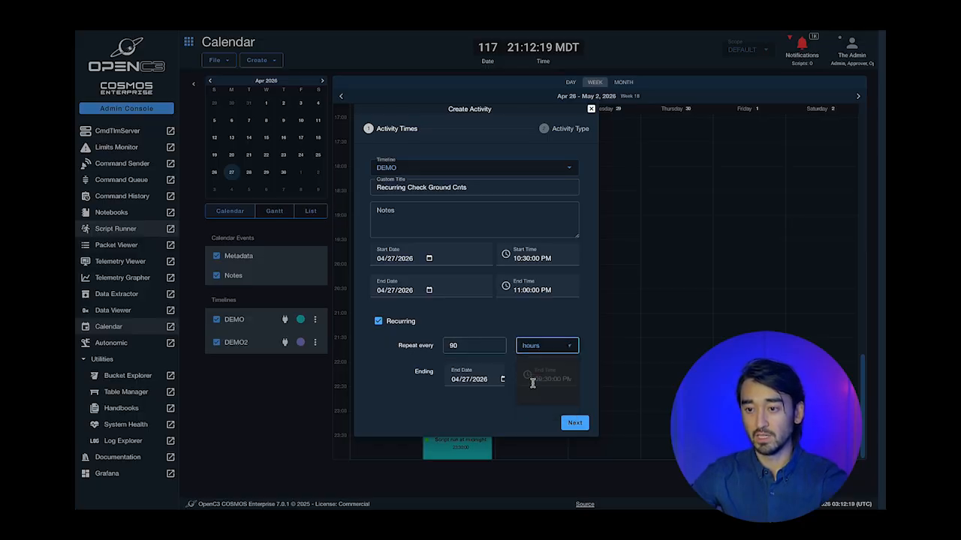
click(466, 350)
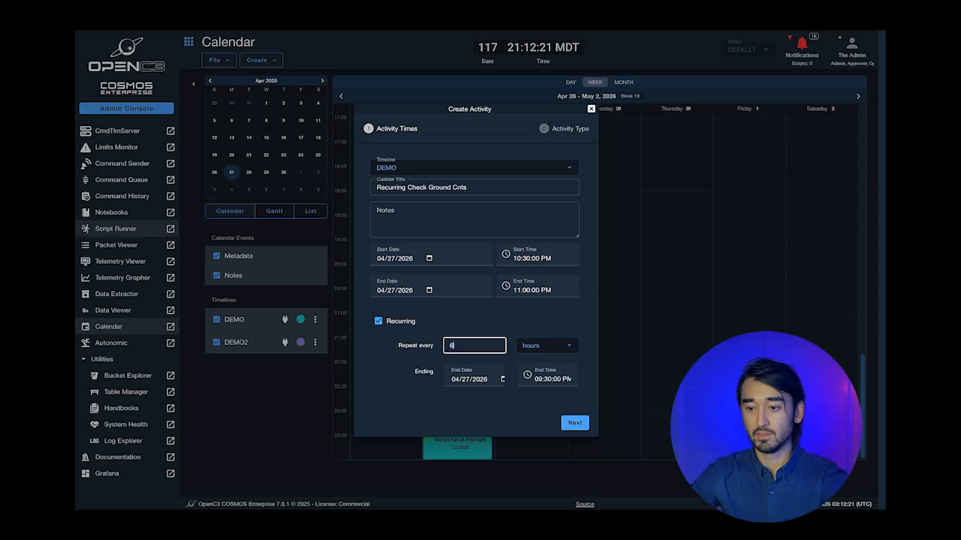
click(468, 382)
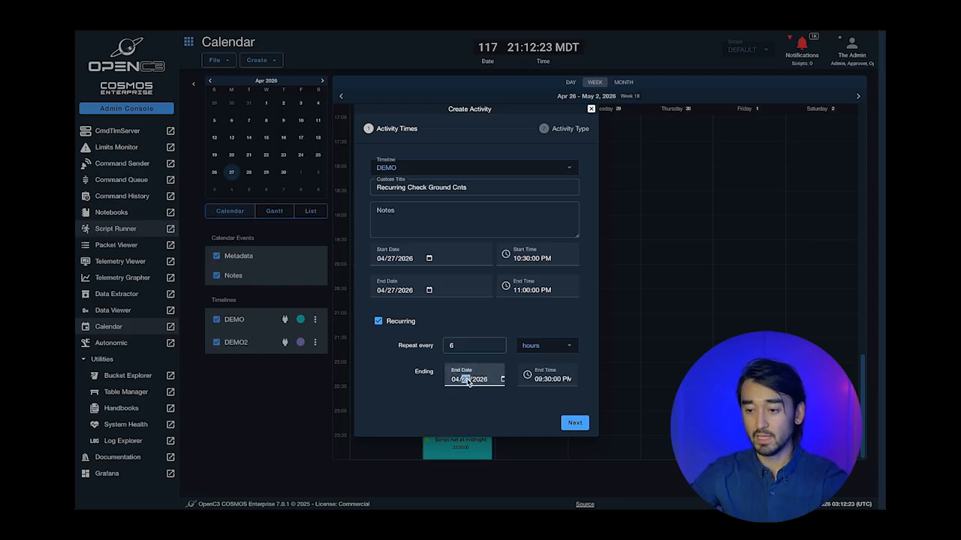
click(574, 423)
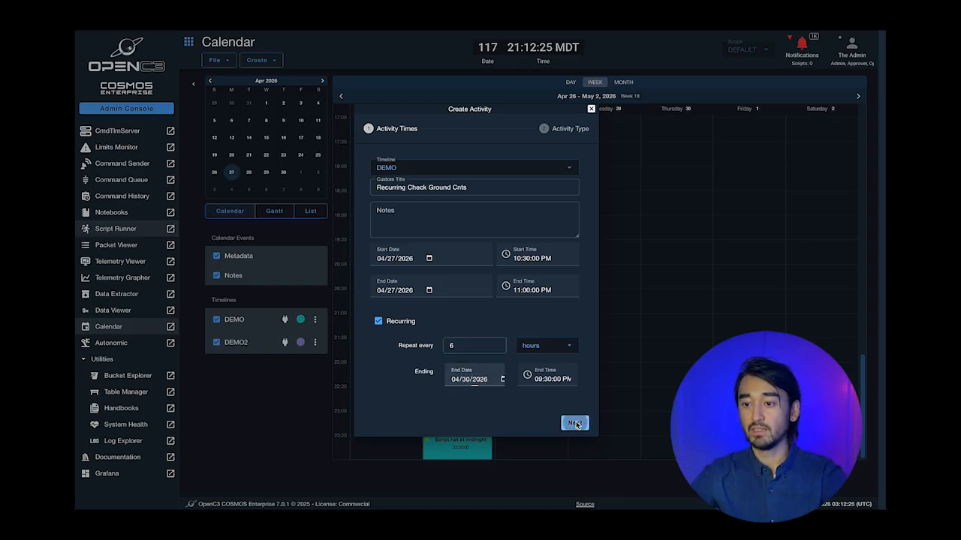
click(454, 270)
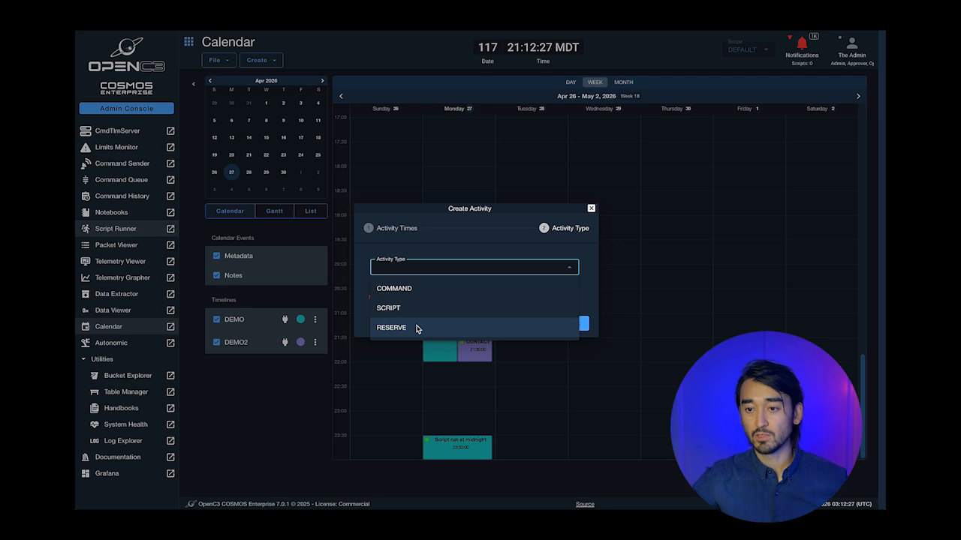
click(417, 329)
click(572, 318)
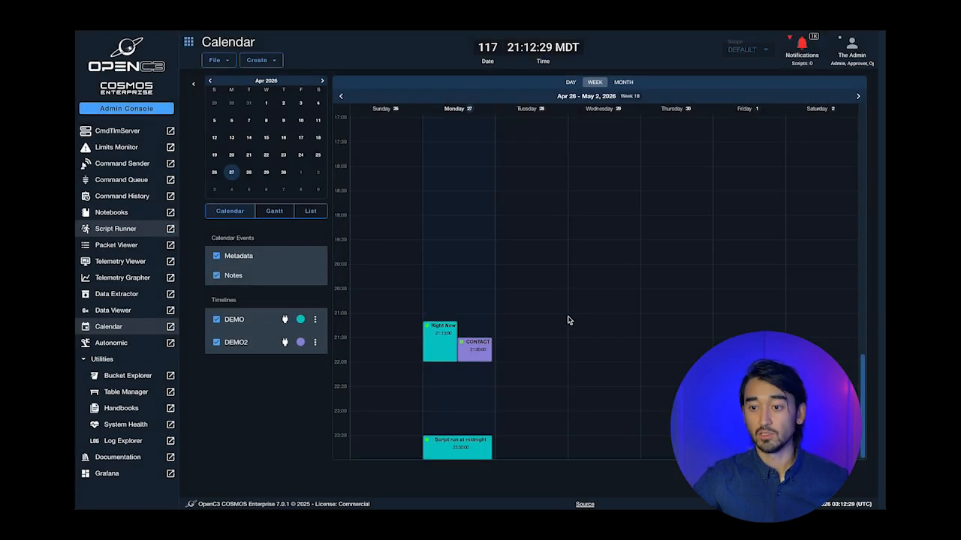
scroll(622, 277, up, 2)
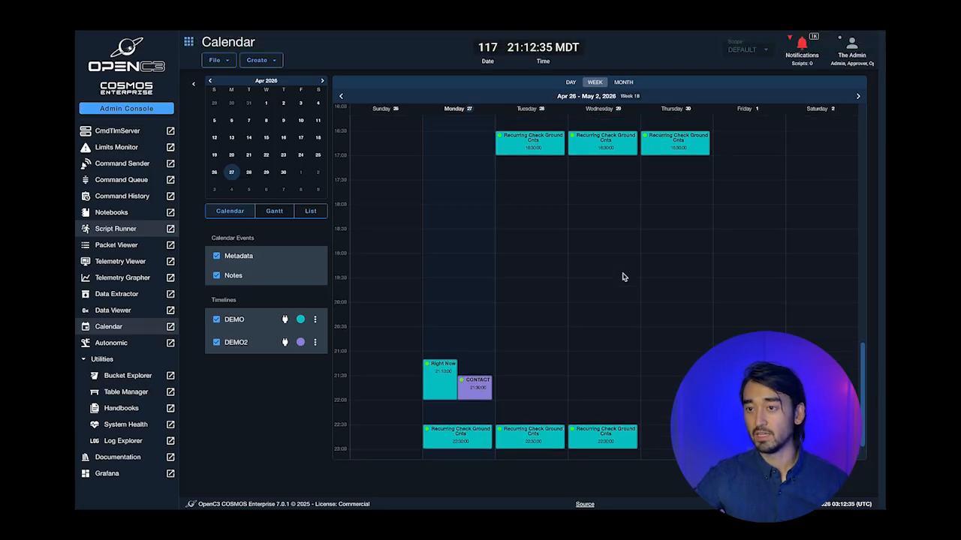
scroll(622, 277, up, 15)
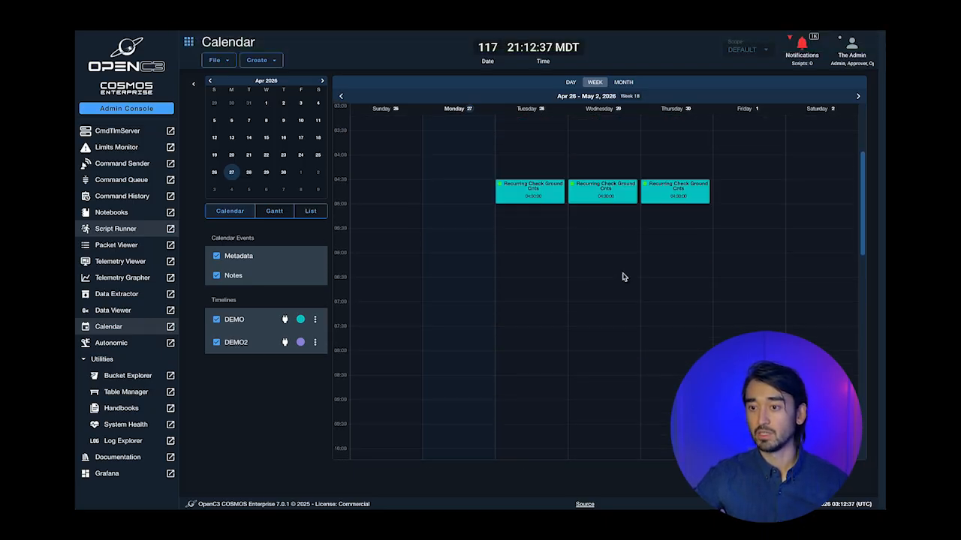
scroll(622, 277, down, 15)
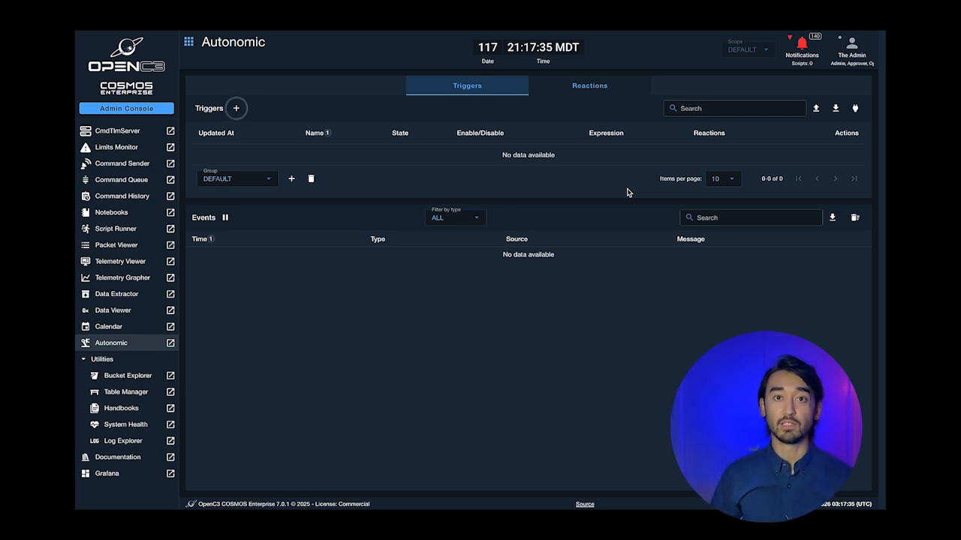
- Start a trigger labelled 'Too Hot' watching telemetry item INST HEALTH_STATUS TEMP1
click(235, 110)
click(405, 220)
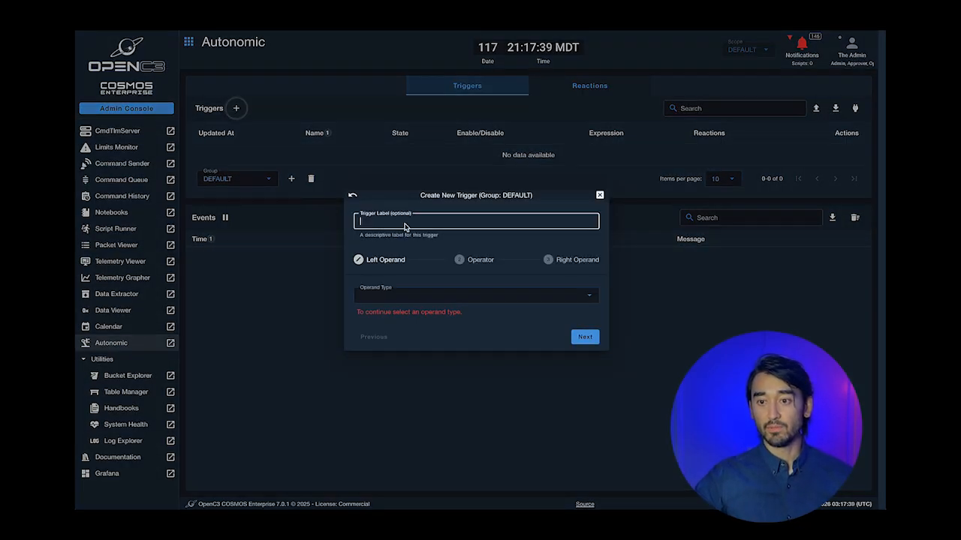
text(Too Hot)
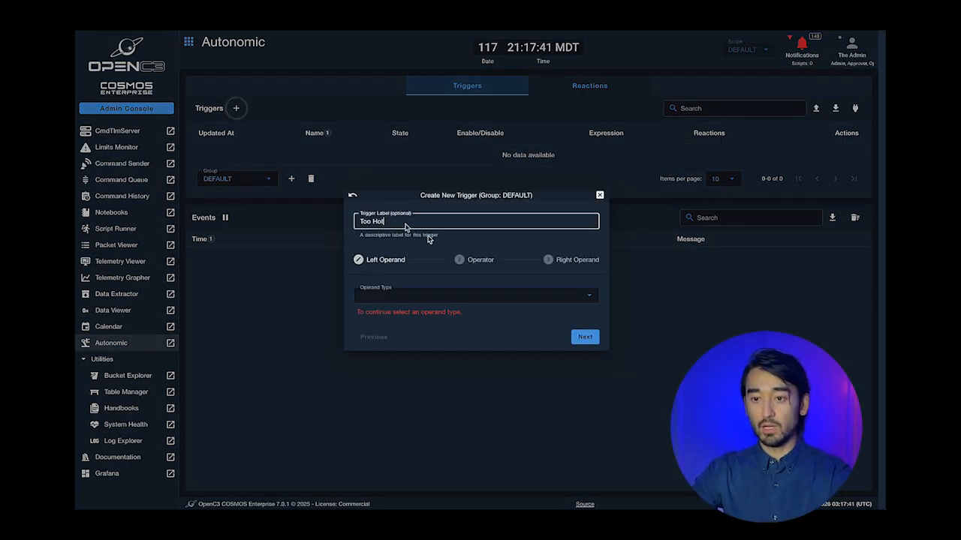
click(525, 294)
click(378, 318)
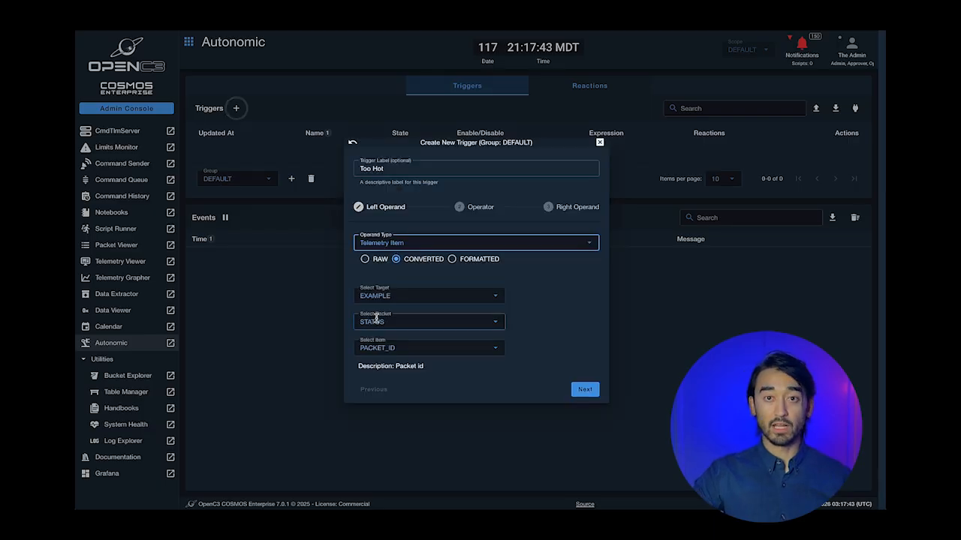
click(396, 299)
click(375, 334)
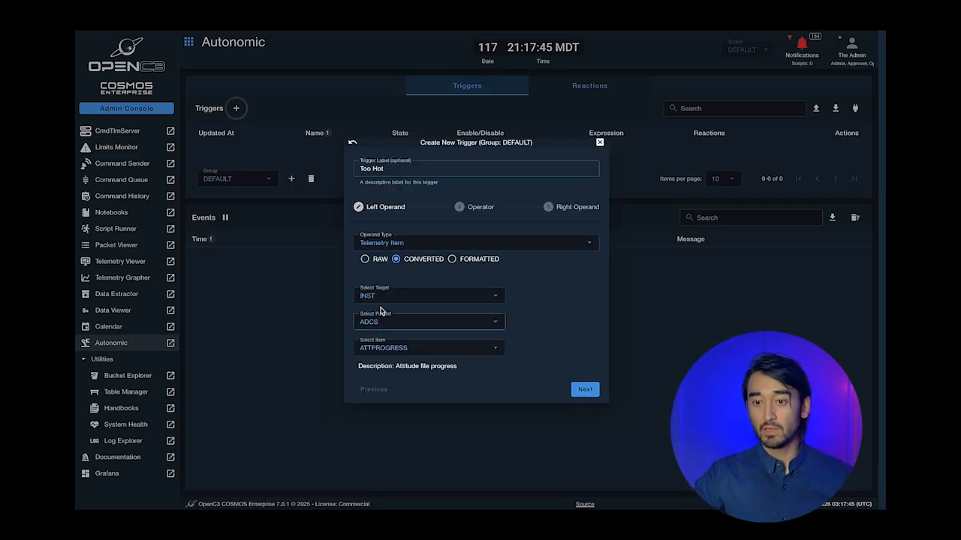
click(390, 323)
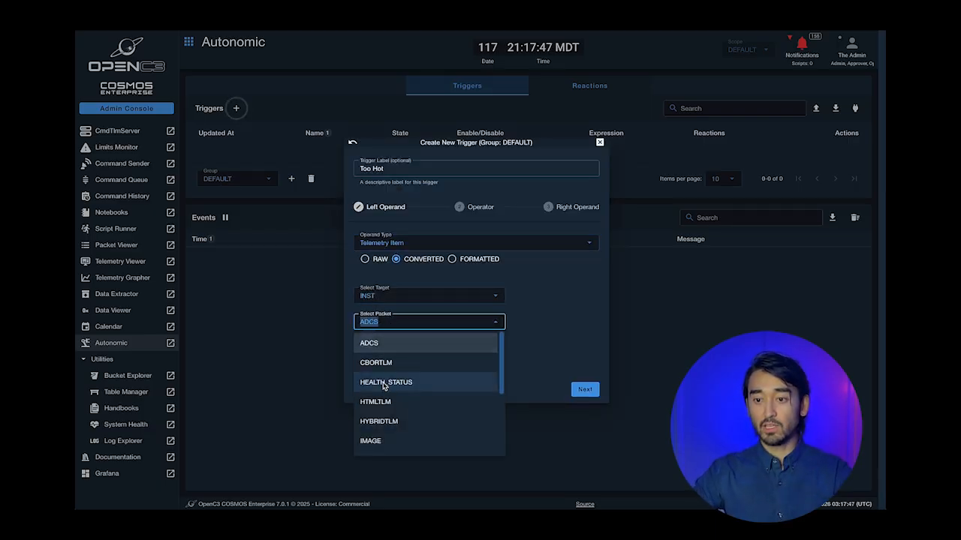
click(386, 382)
click(361, 347)
text(temp1)
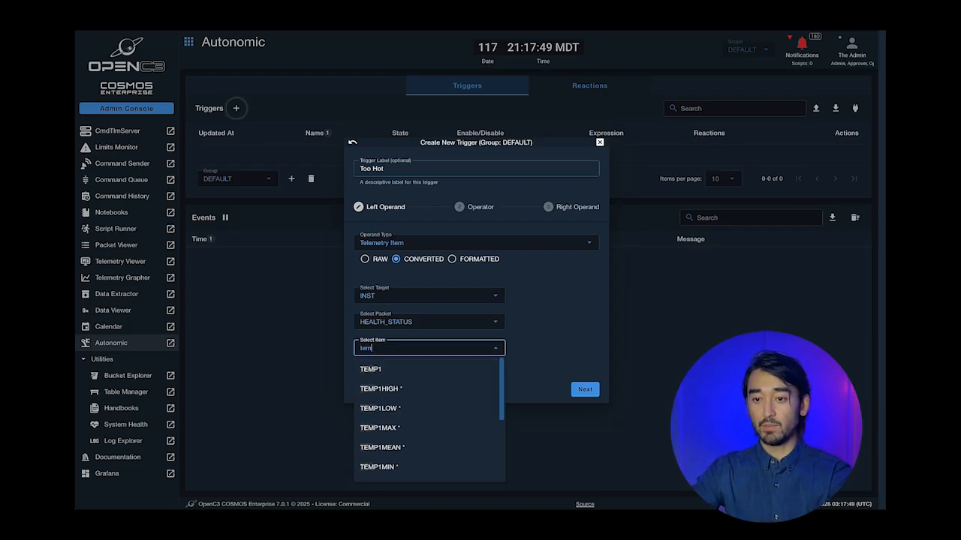
click(424, 368)
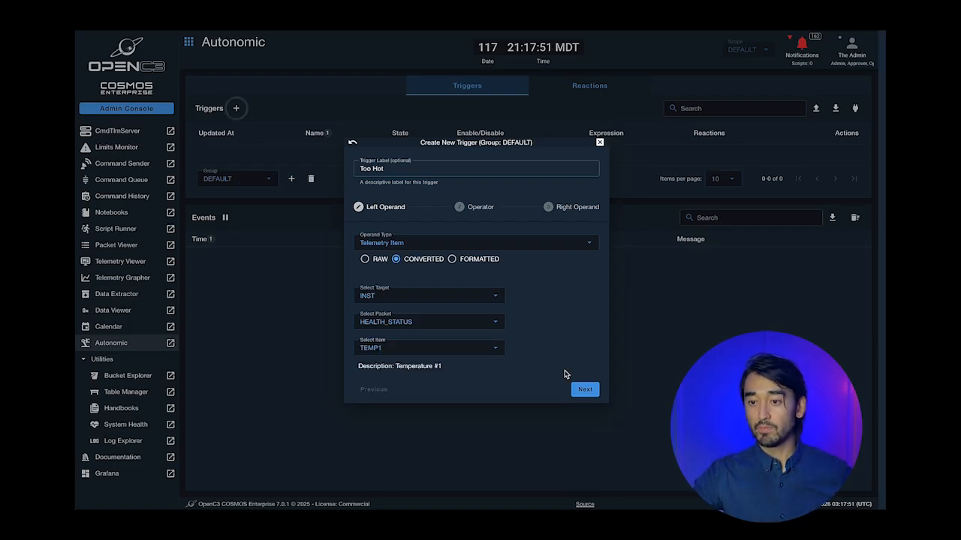
- Set the condition to greater than the value 40 and create the trigger
click(585, 389)
click(449, 306)
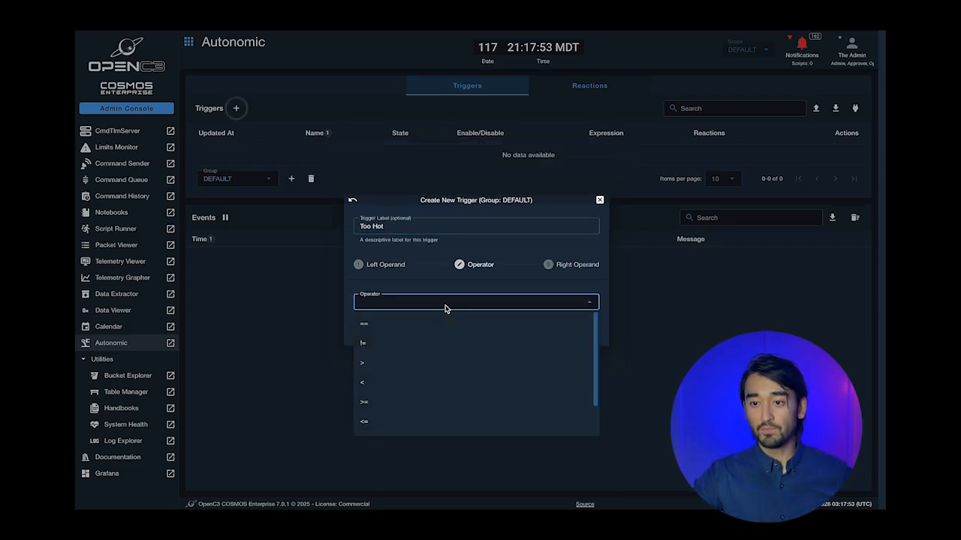
scroll(438, 354, down, 2)
scroll(439, 354, up, 1)
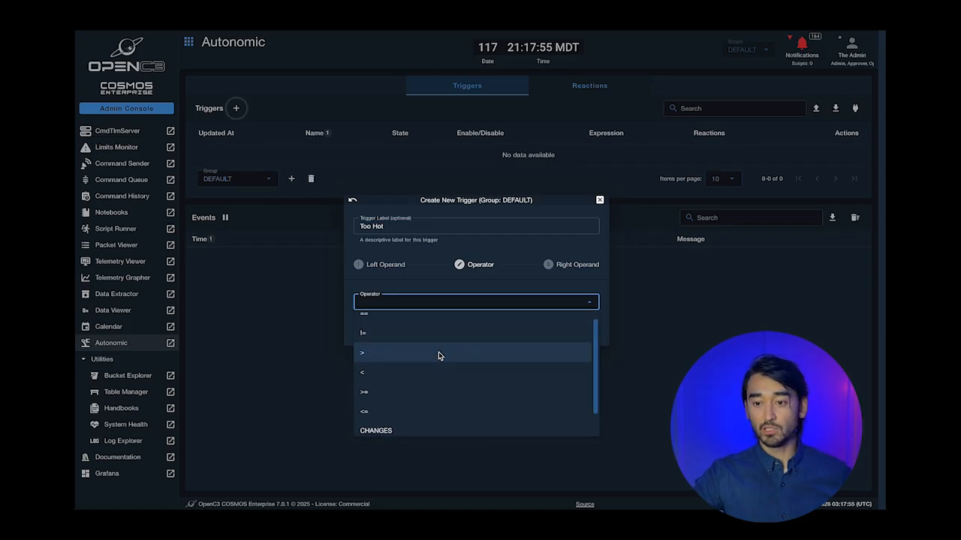
click(405, 355)
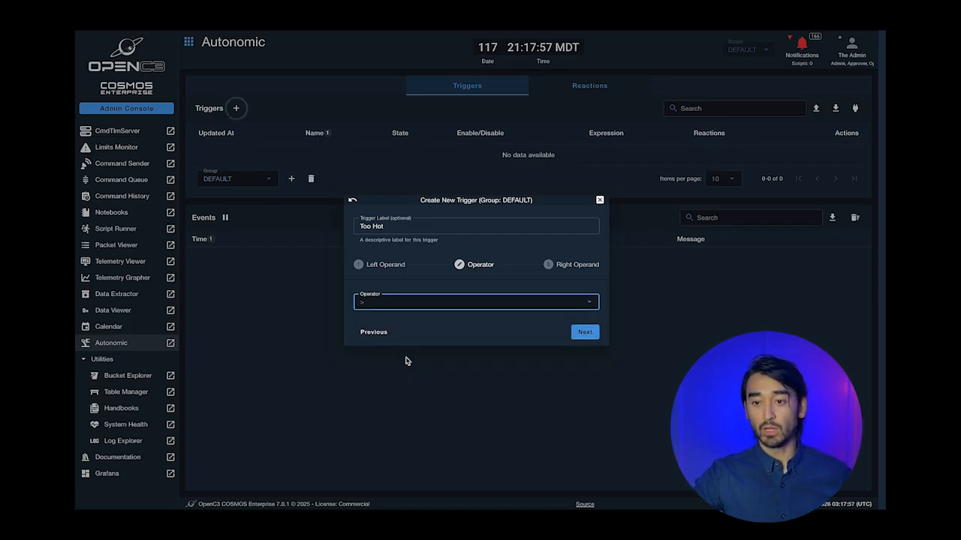
click(574, 328)
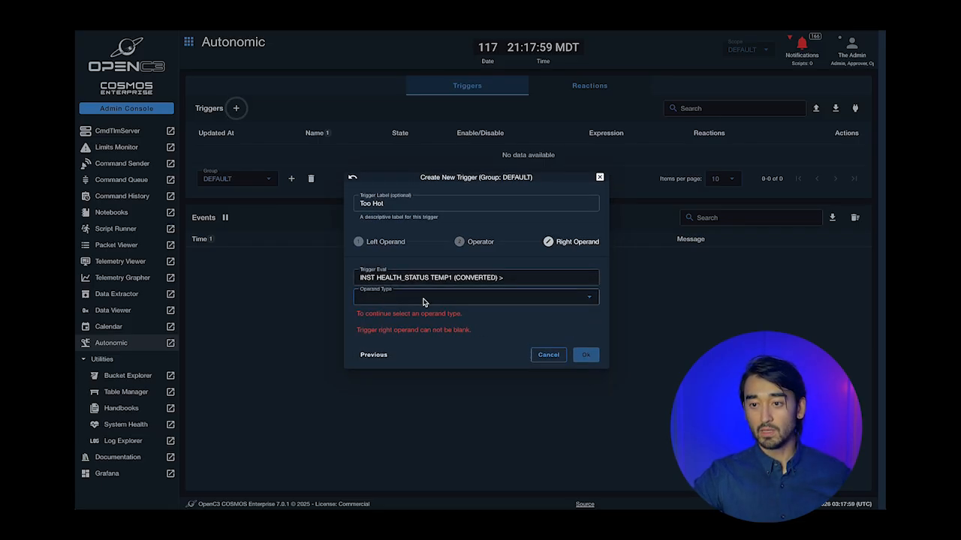
click(422, 298)
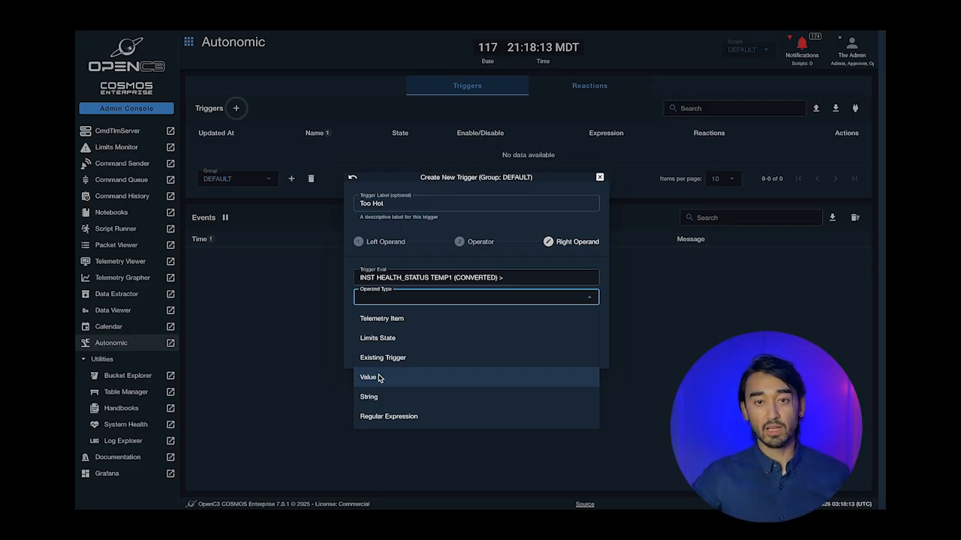
click(379, 378)
click(400, 308)
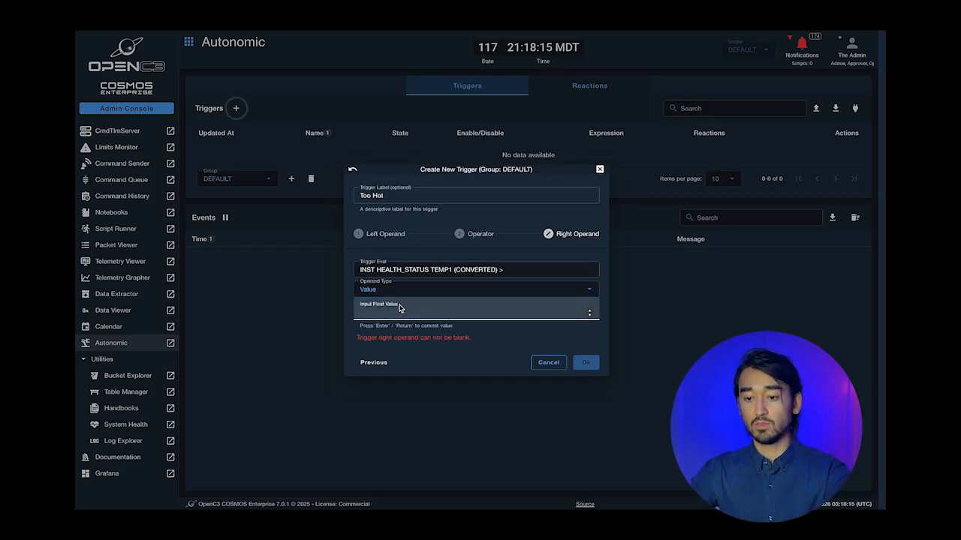
text(40)
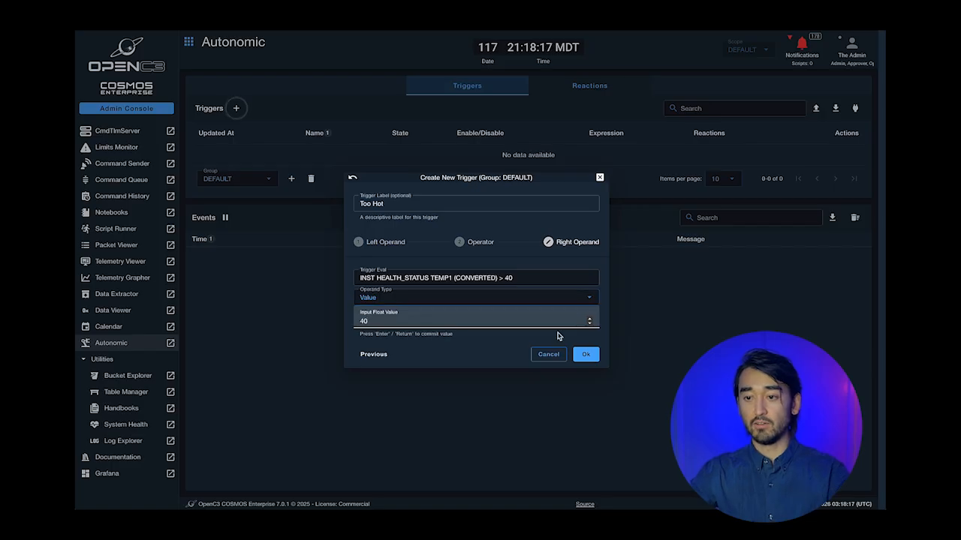
click(586, 355)
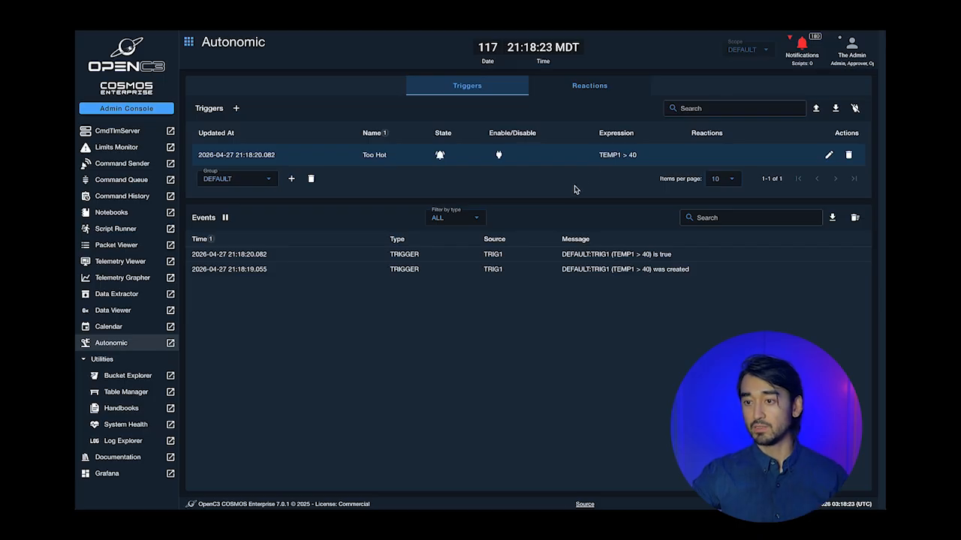
click(572, 88)
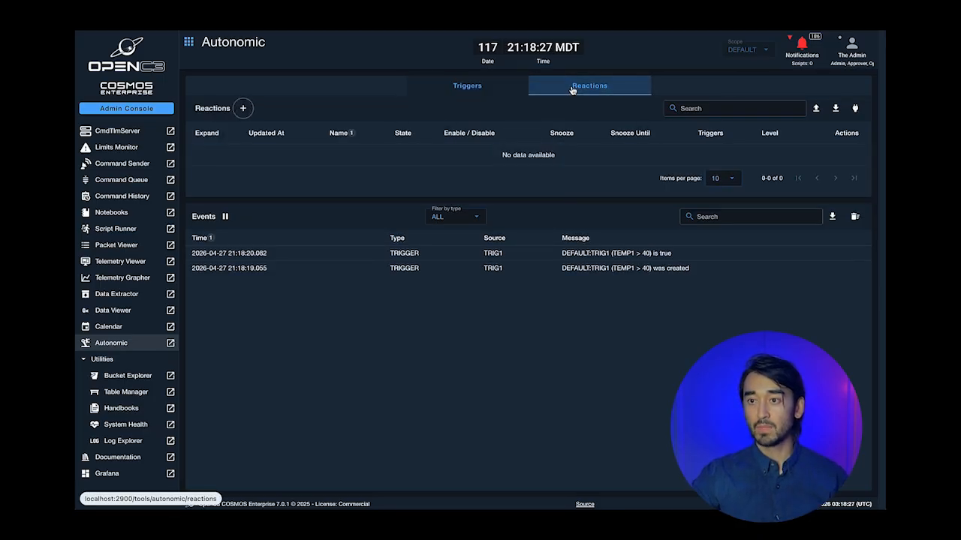
- Begin a reaction labelled 'Cool Down' driven by the DEFAULT: Too Hot trigger
click(242, 110)
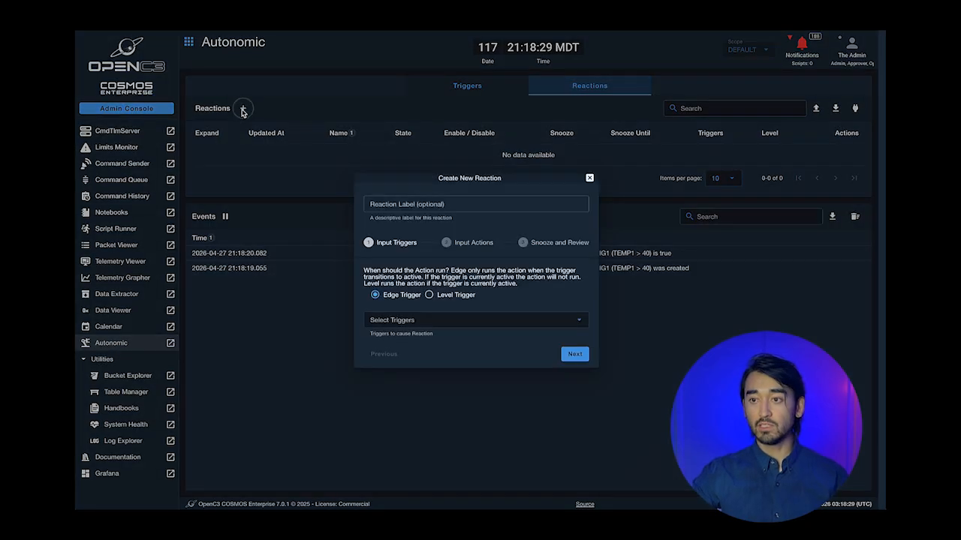
click(414, 204)
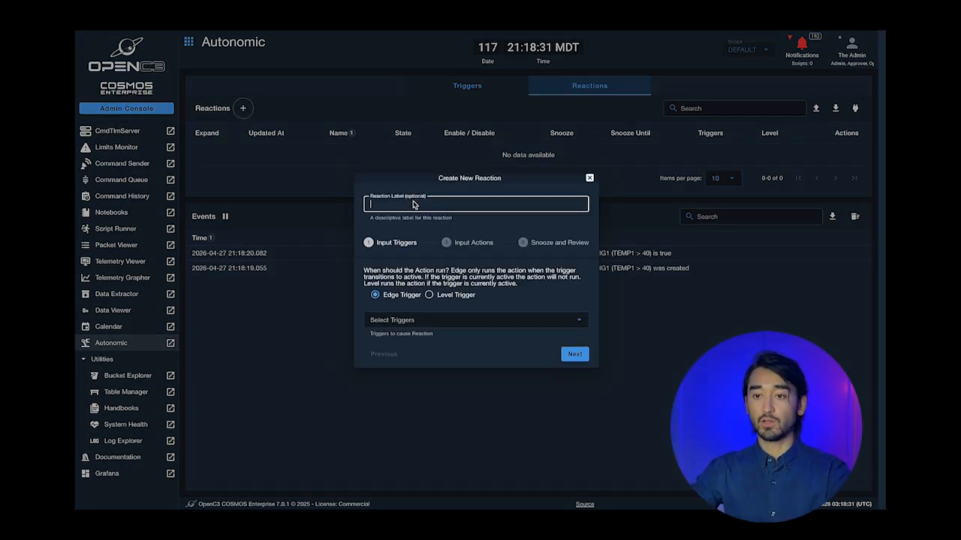
text(Cool D)
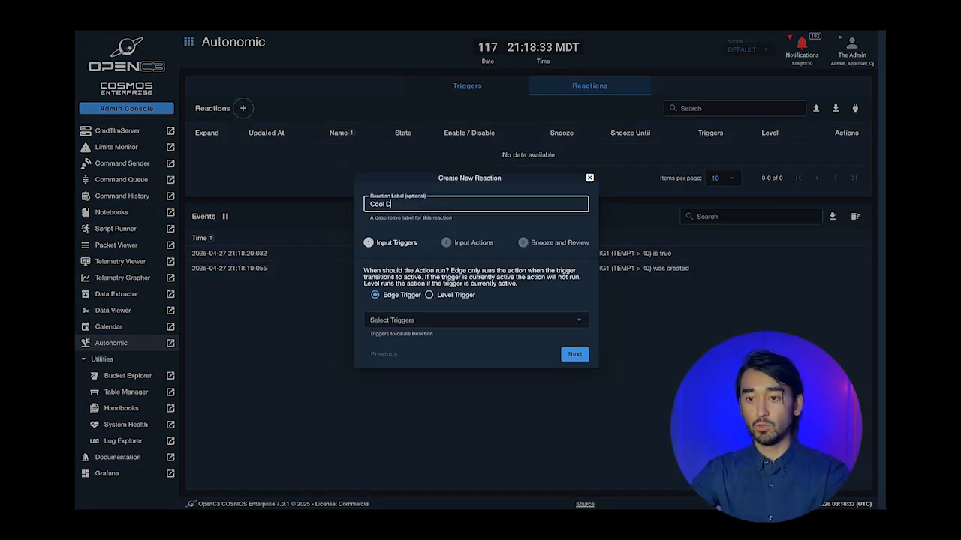
text(own)
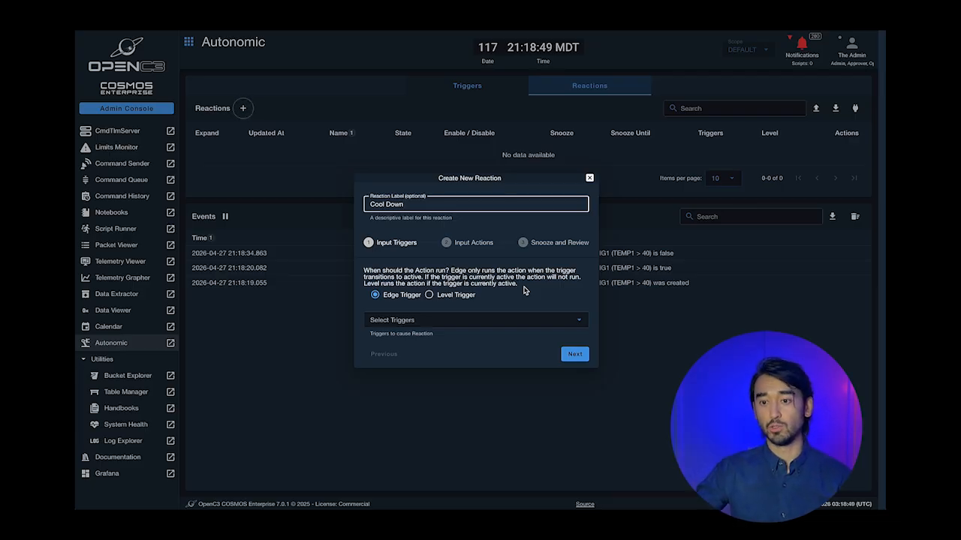
click(414, 319)
click(410, 342)
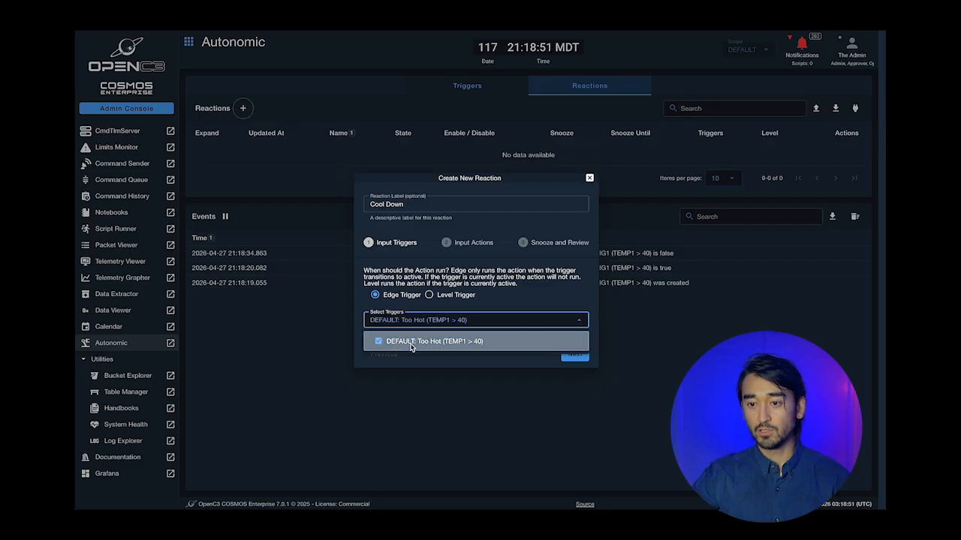
click(551, 329)
click(574, 354)
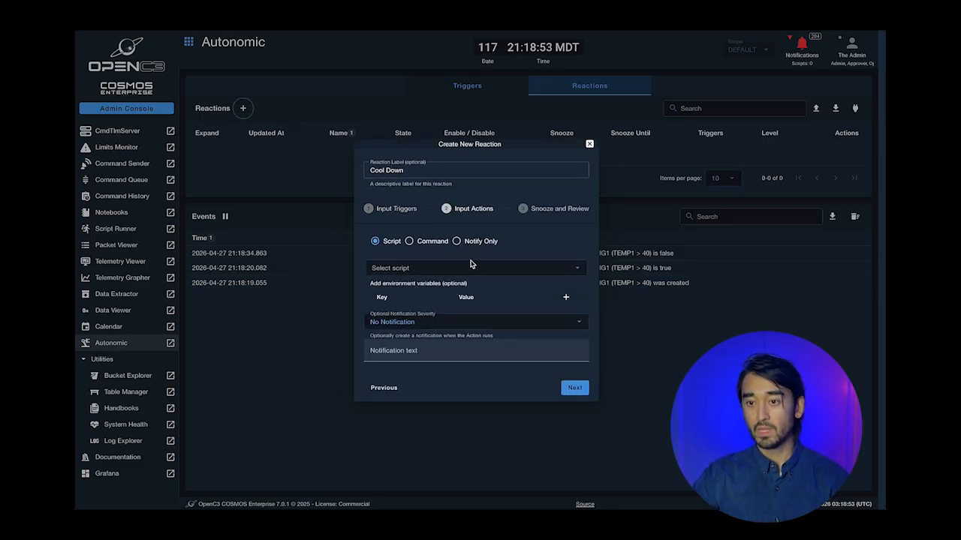
- Make the reaction send the INST ABORT command
click(409, 253)
click(411, 285)
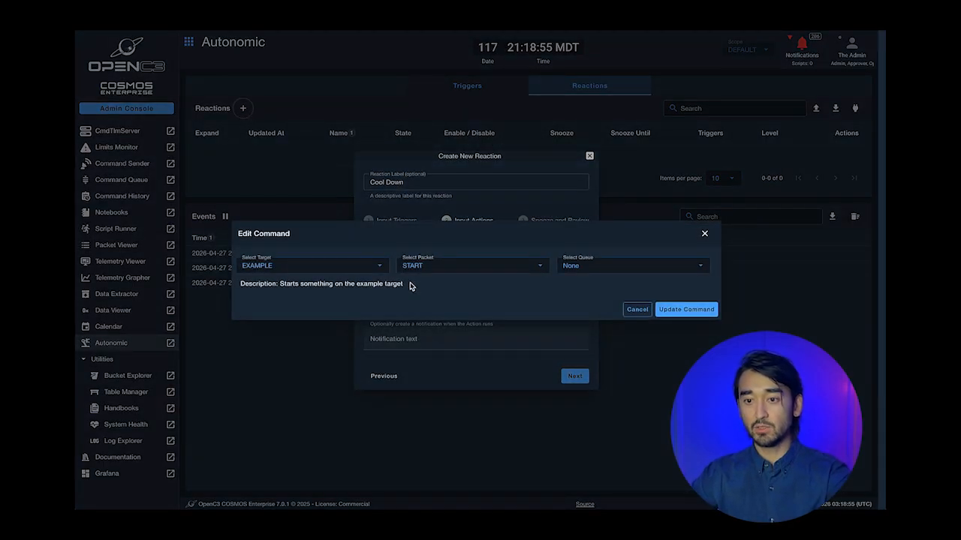
click(356, 266)
click(300, 303)
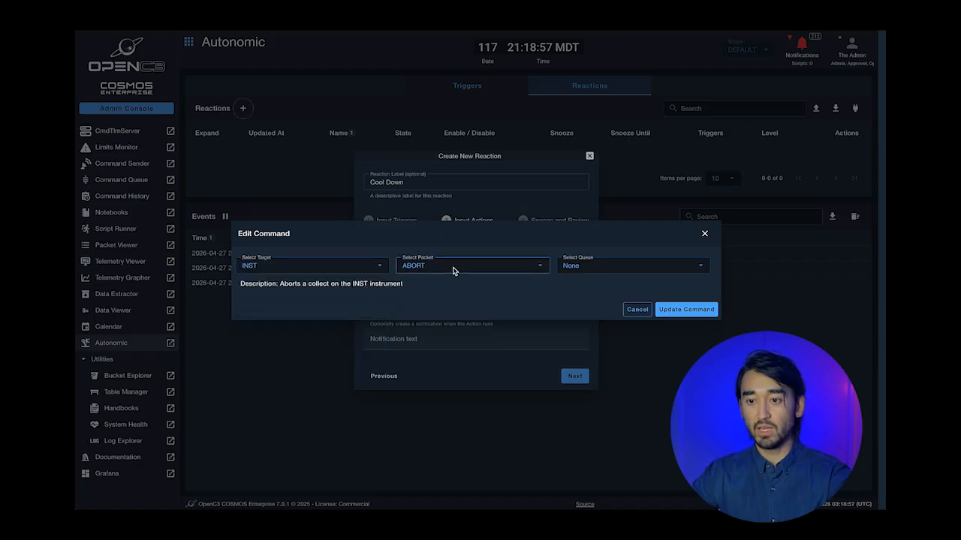
click(685, 309)
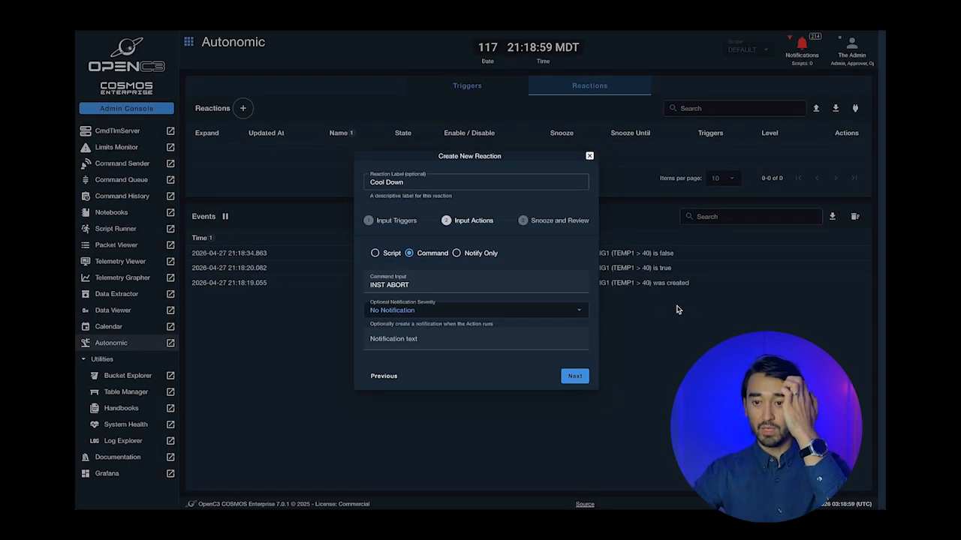
- Add an ERROR-severity notification, keep the 300-second snooze, and create the reaction
click(473, 313)
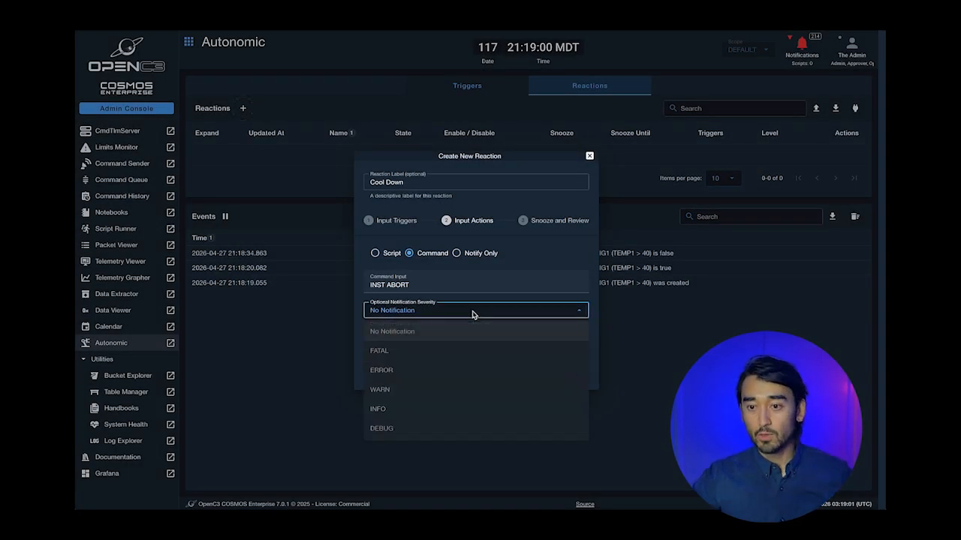
click(415, 371)
click(390, 343)
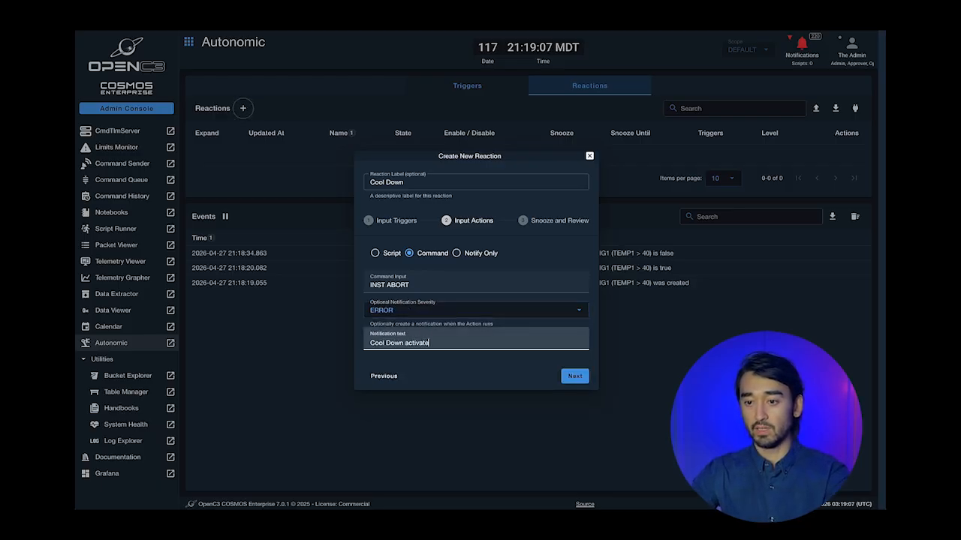
click(574, 376)
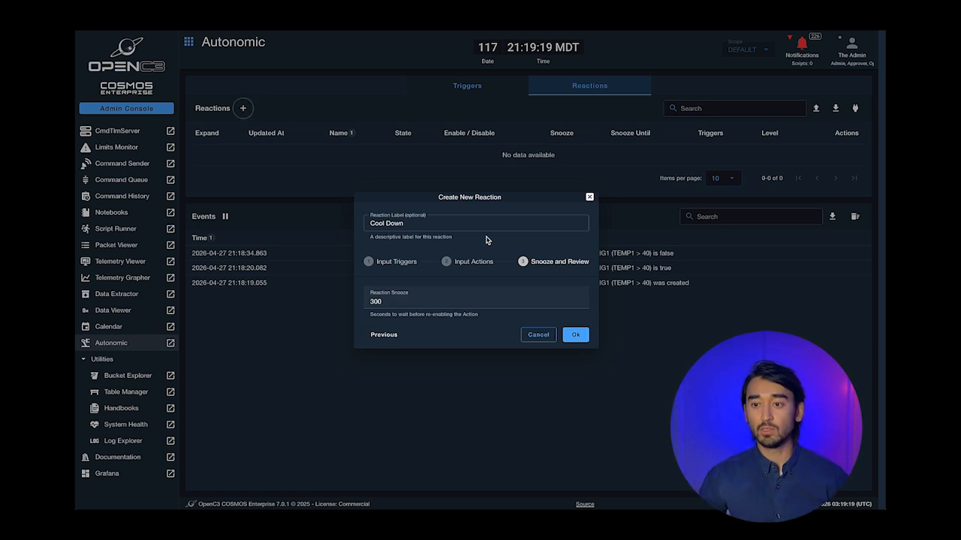
click(382, 301)
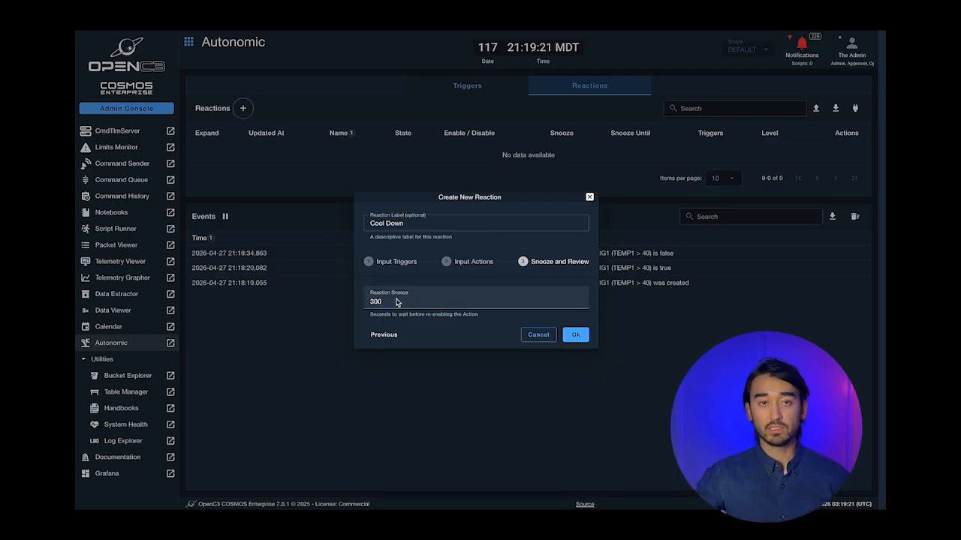
click(576, 338)
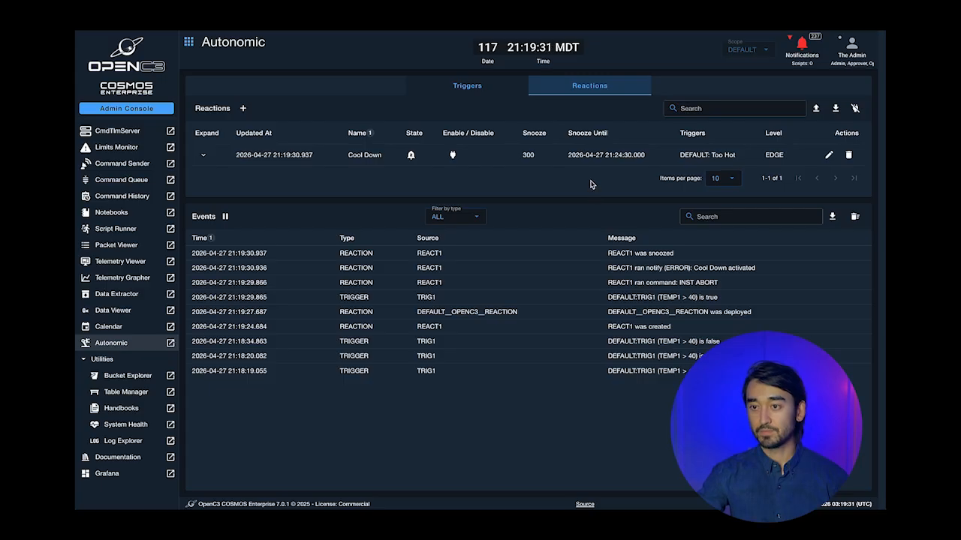
click(499, 87)
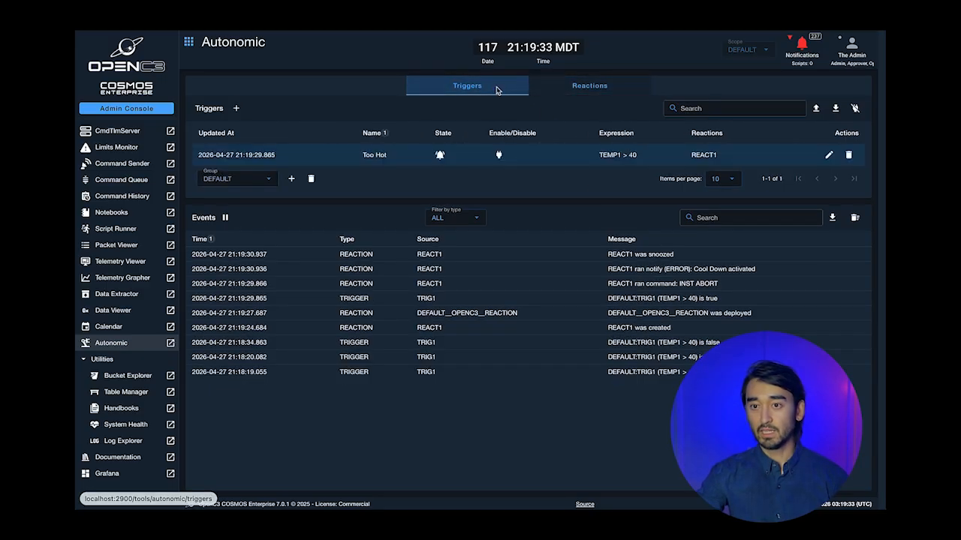
- Check Cool Down's snooze time, then review the ERROR temperature alerts in Notifications
click(575, 88)
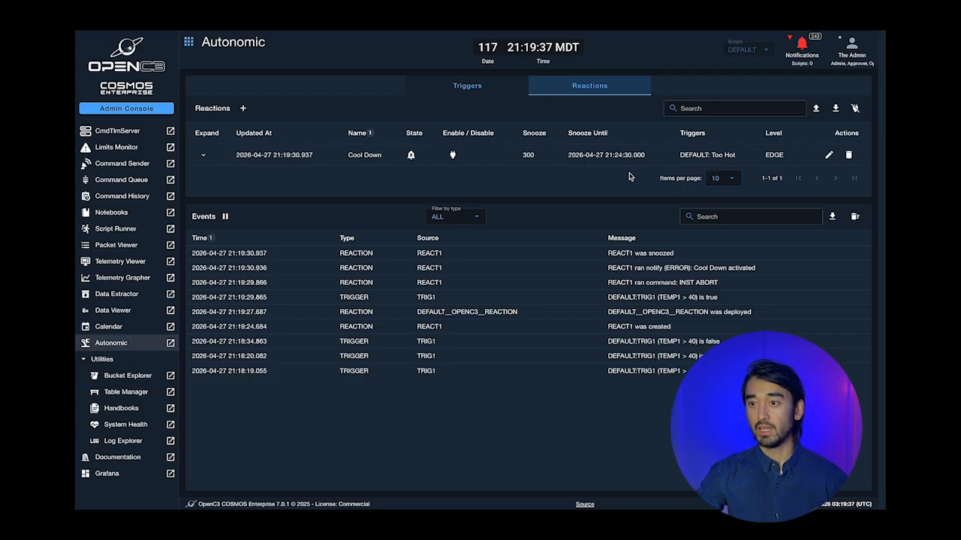
click(800, 47)
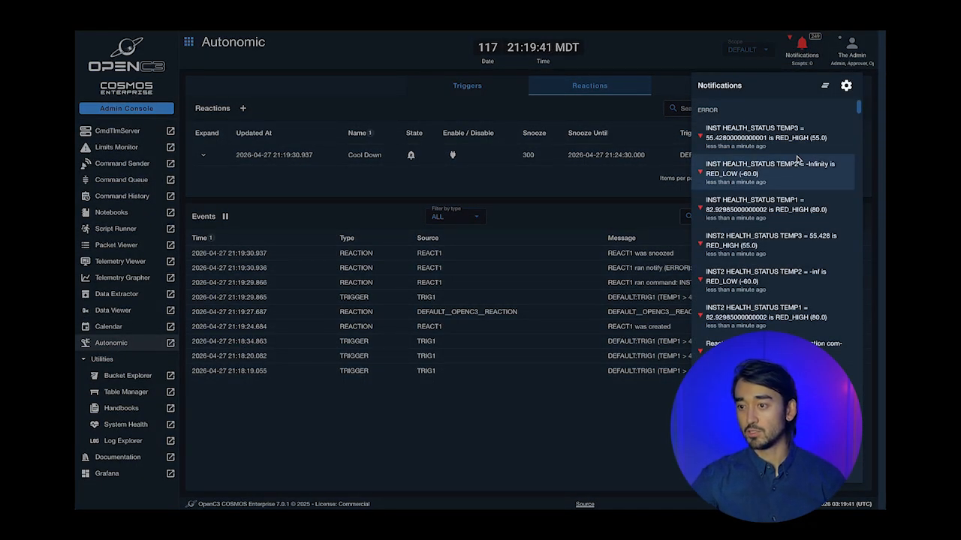
scroll(798, 160, down, 2)
scroll(799, 159, up, 2)
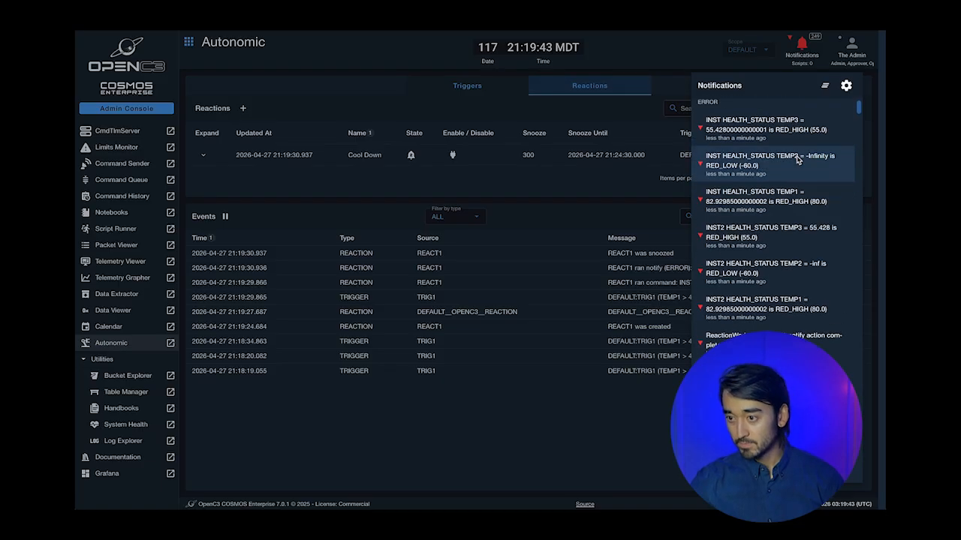
scroll(798, 159, down, 3)
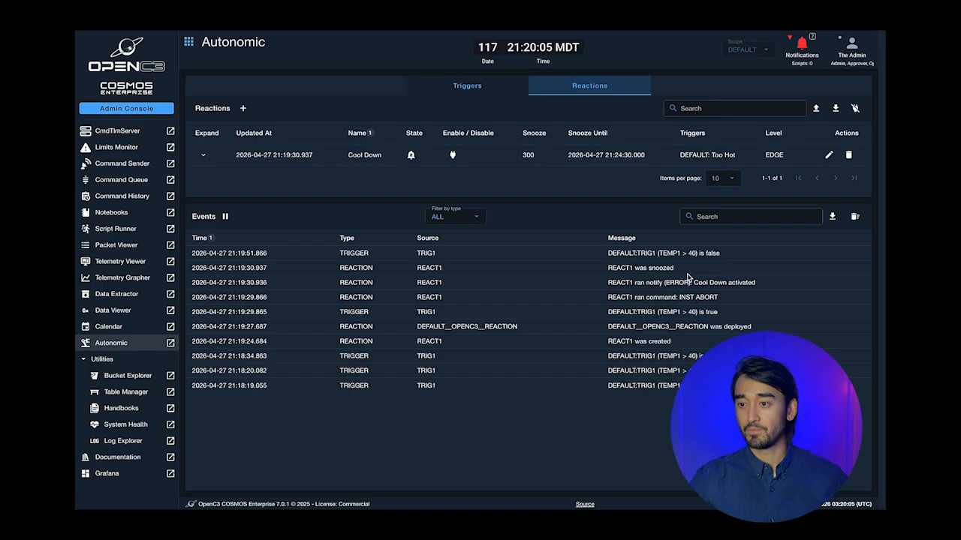
- Compare the Too Hot trigger with the Cool Down reaction in their lists
click(467, 84)
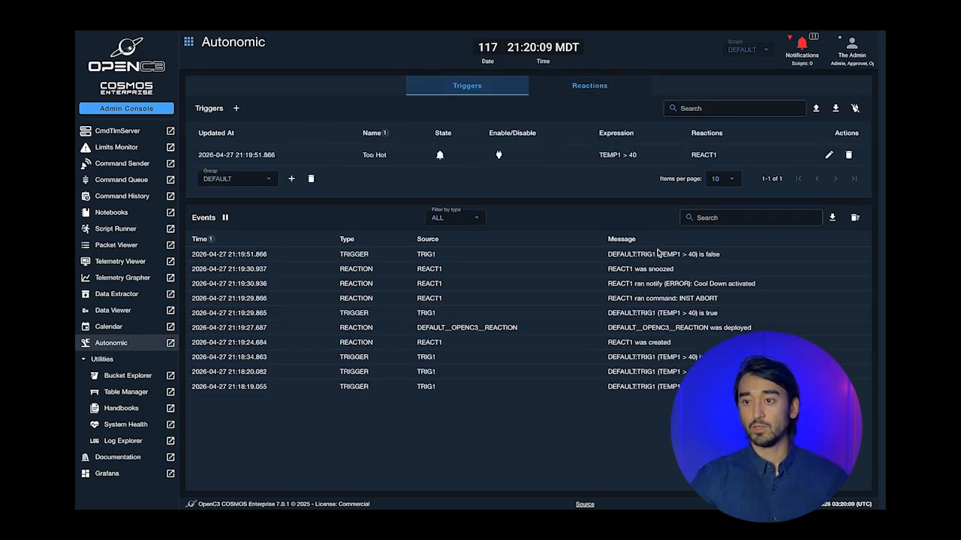
click(600, 88)
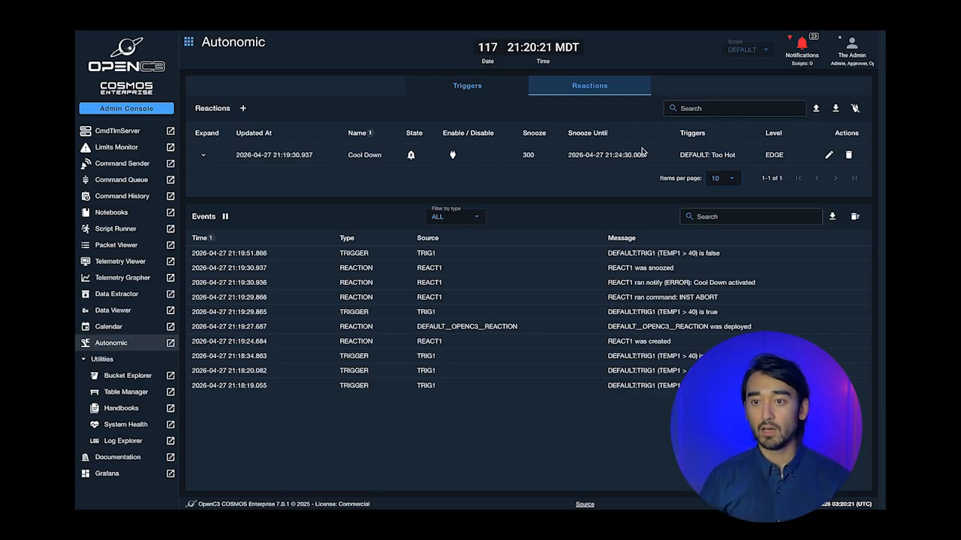
click(463, 89)
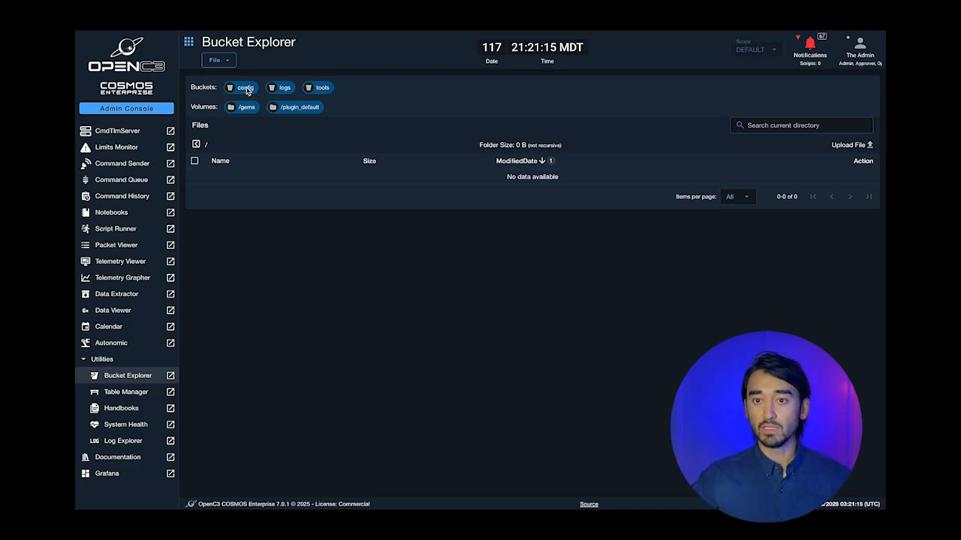
- Browse config bucket DEFAULT/targets/INST and preview target.txt
click(245, 88)
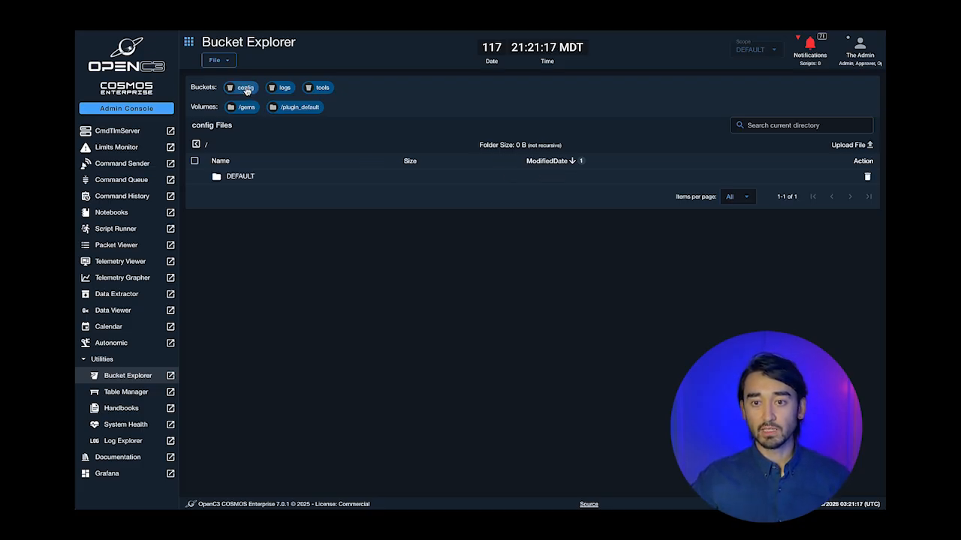
click(244, 178)
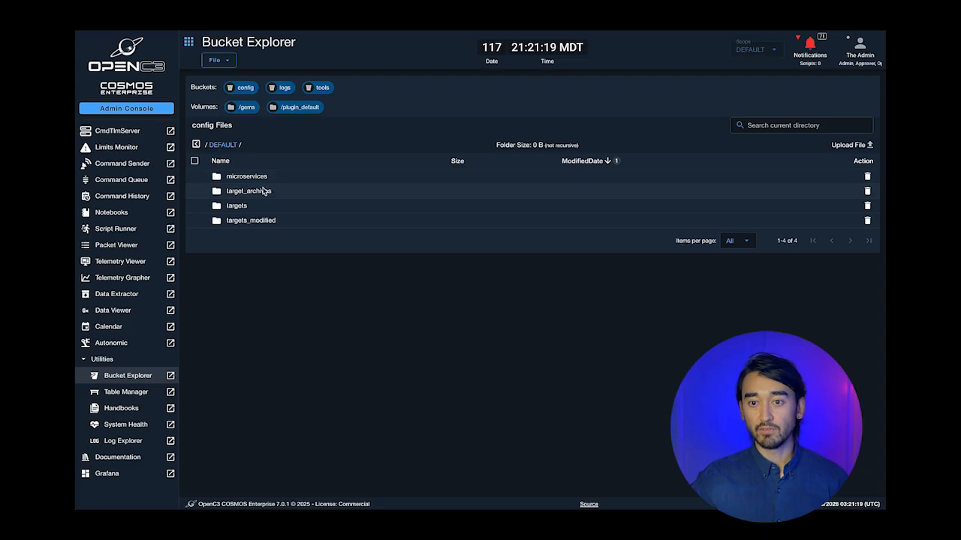
click(248, 208)
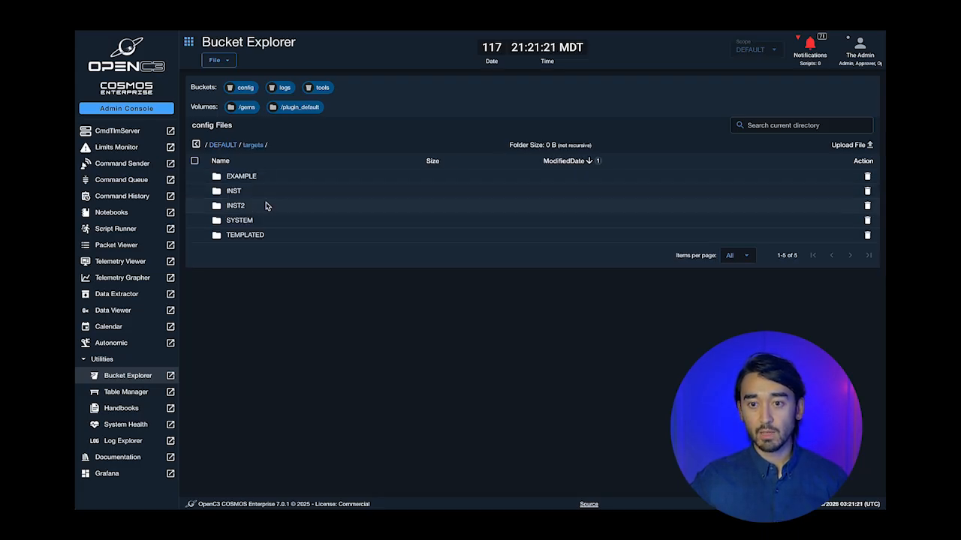
click(244, 192)
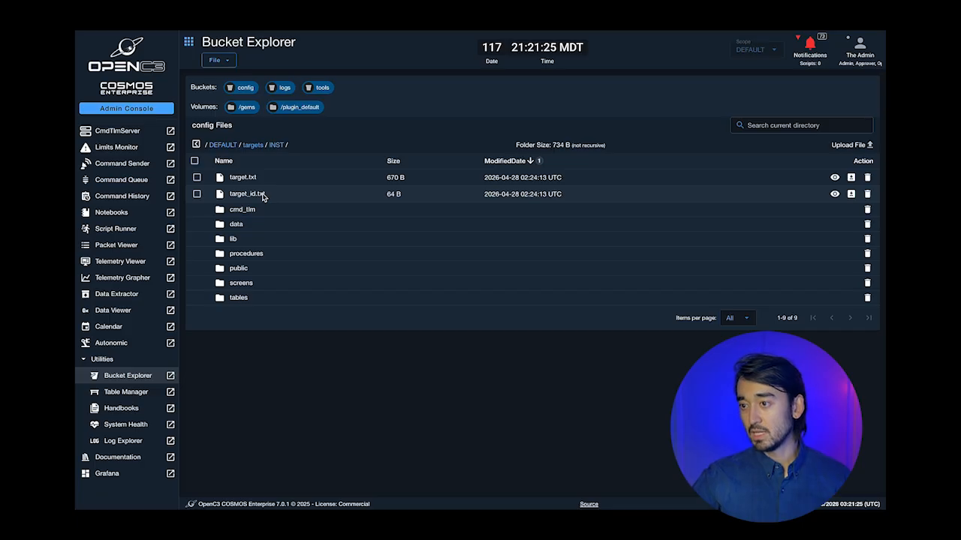
click(834, 178)
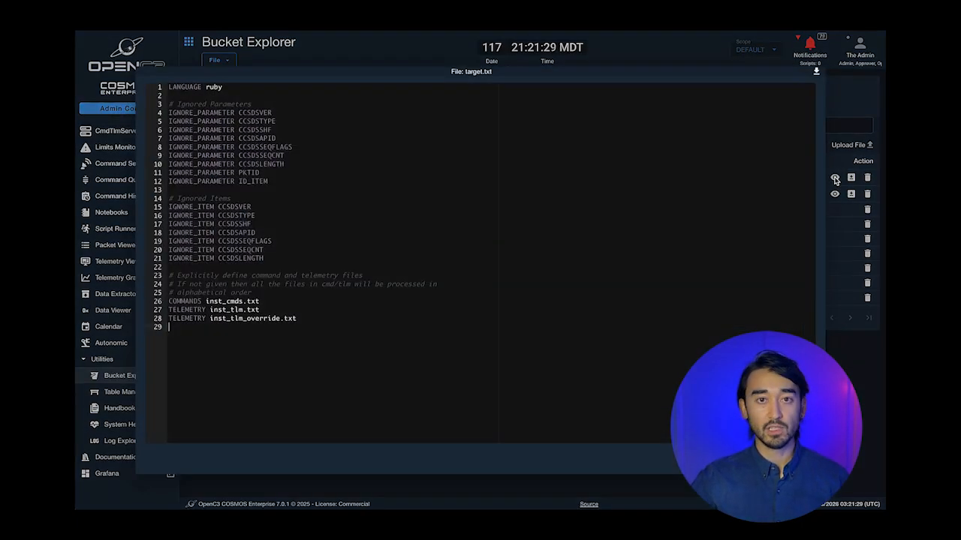
click(848, 110)
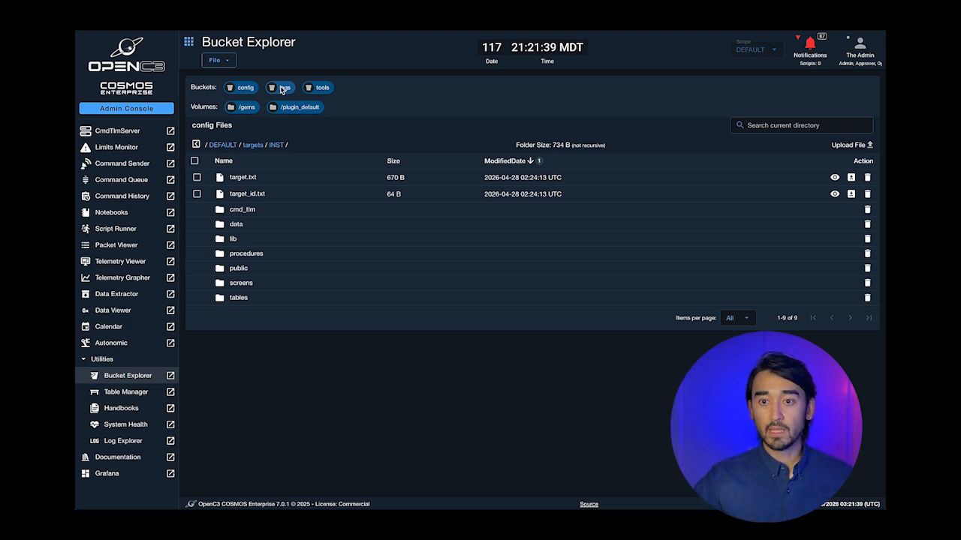
- Browse logs bucket DEFAULT text_logs, then raw_logs/tlm/INST/20260428 telemetry logs
click(282, 89)
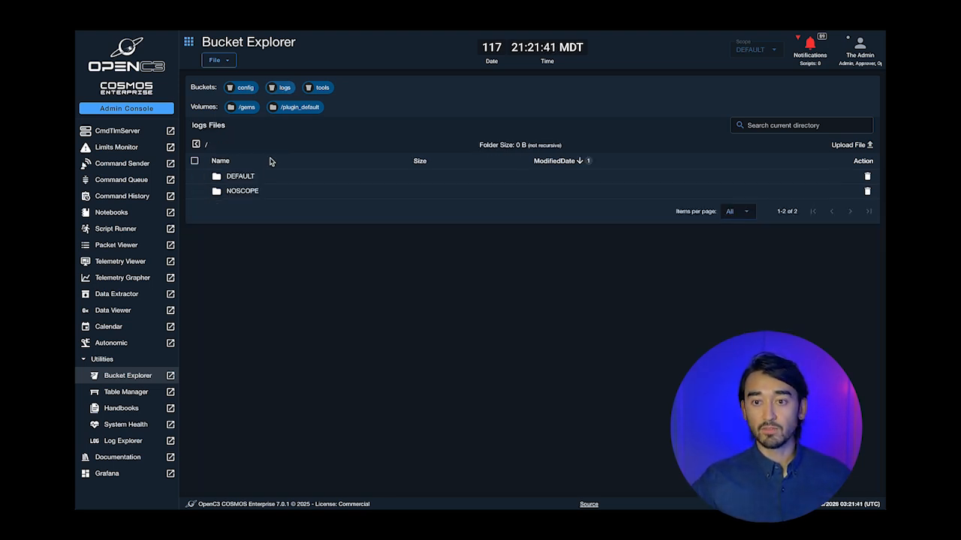
click(248, 178)
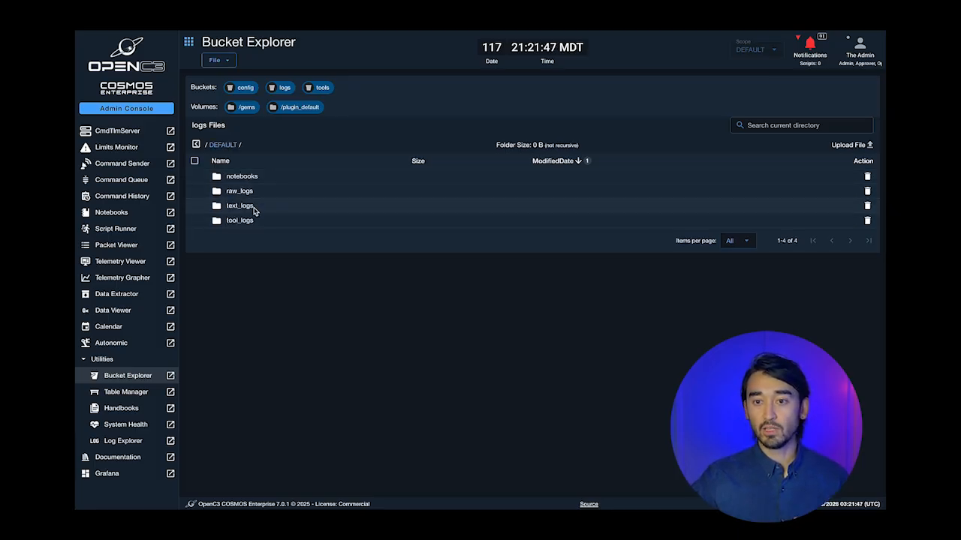
click(254, 209)
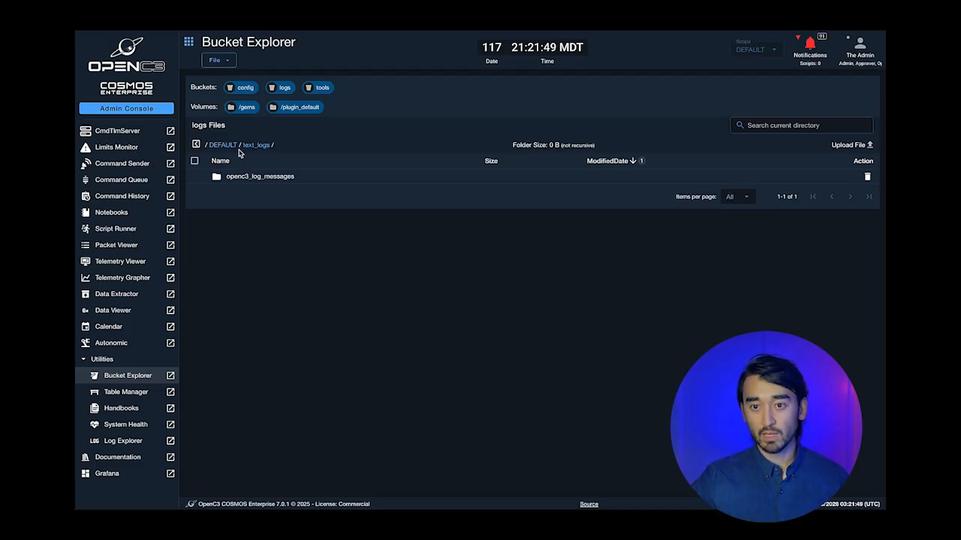
click(229, 145)
click(238, 190)
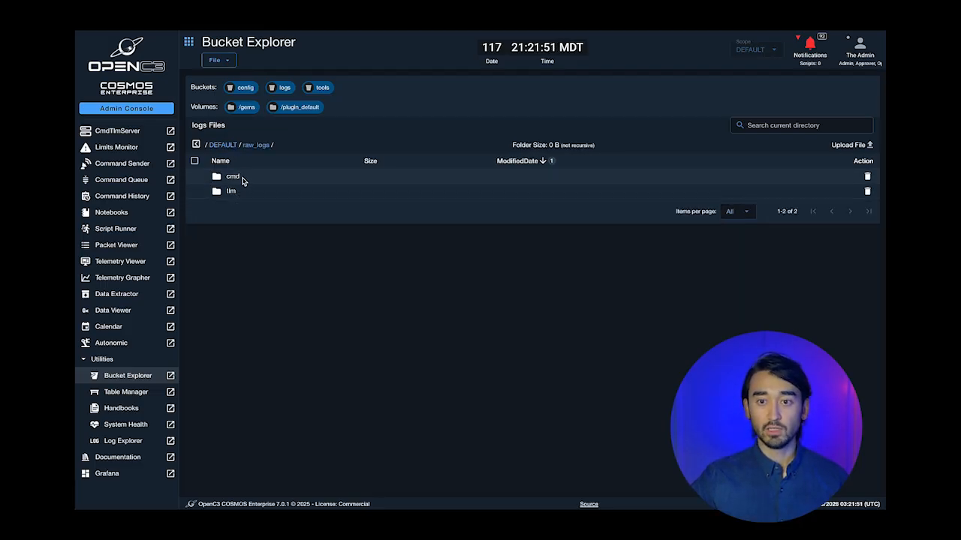
click(233, 192)
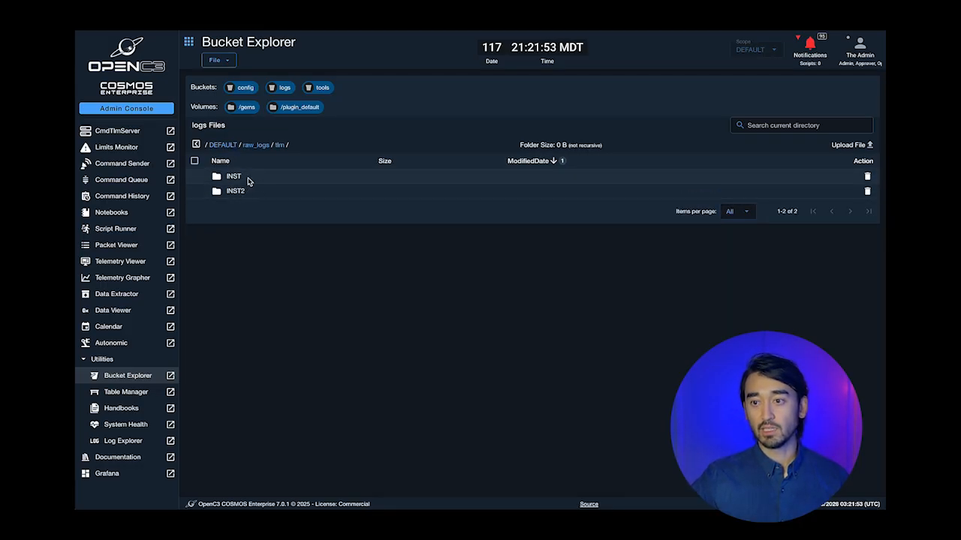
click(249, 179)
click(253, 178)
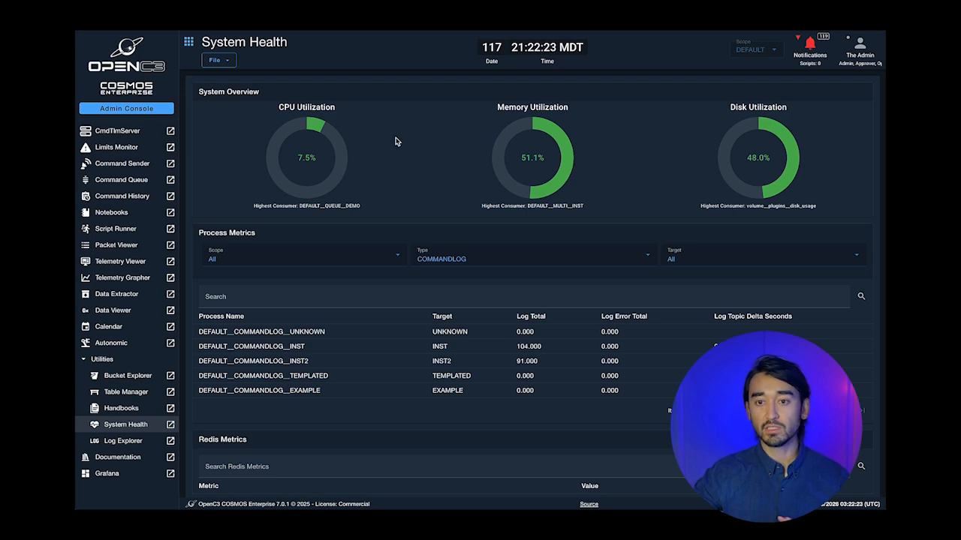
- Review CPU, memory, disk and Redis metrics, then open the System Health configuration
scroll(397, 142, down, 3)
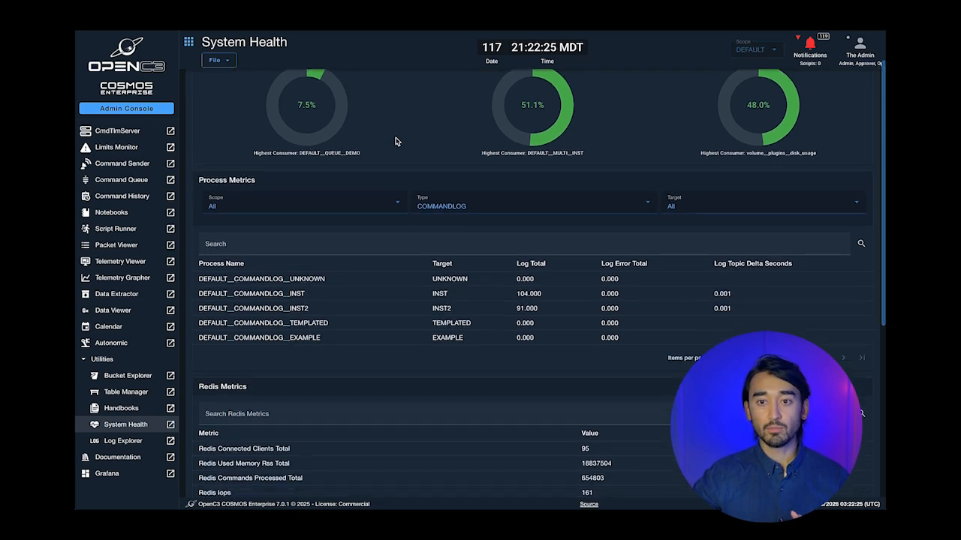
scroll(397, 142, down, 1)
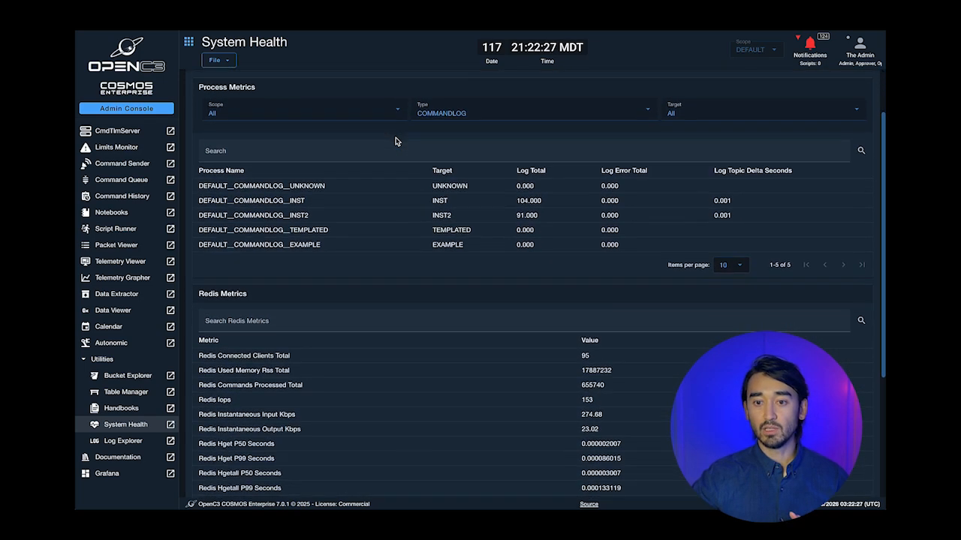
scroll(396, 142, down, 6)
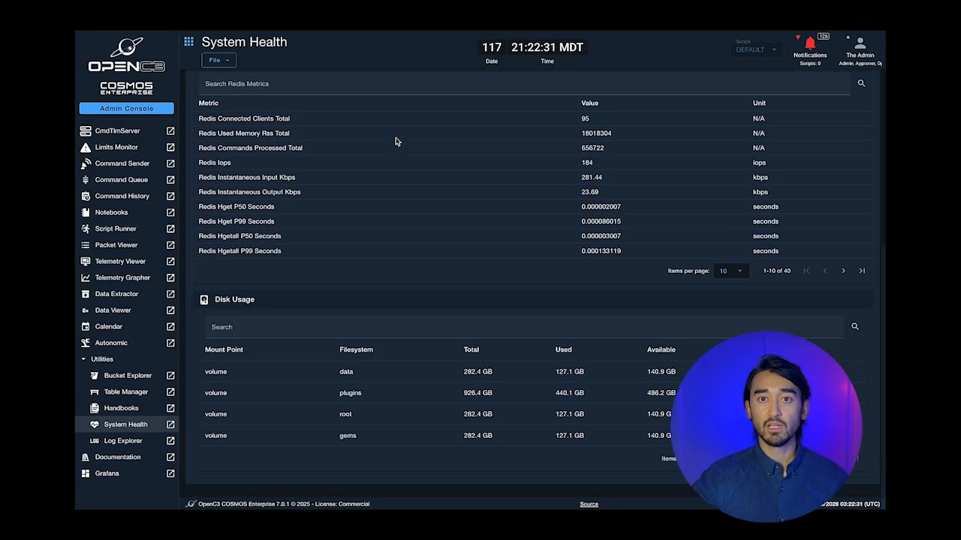
scroll(396, 142, up, 7)
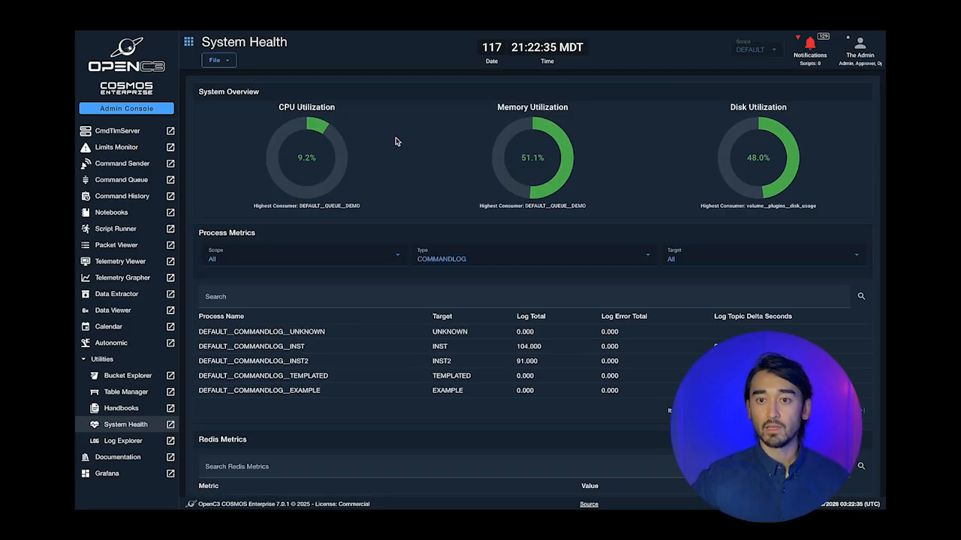
click(226, 63)
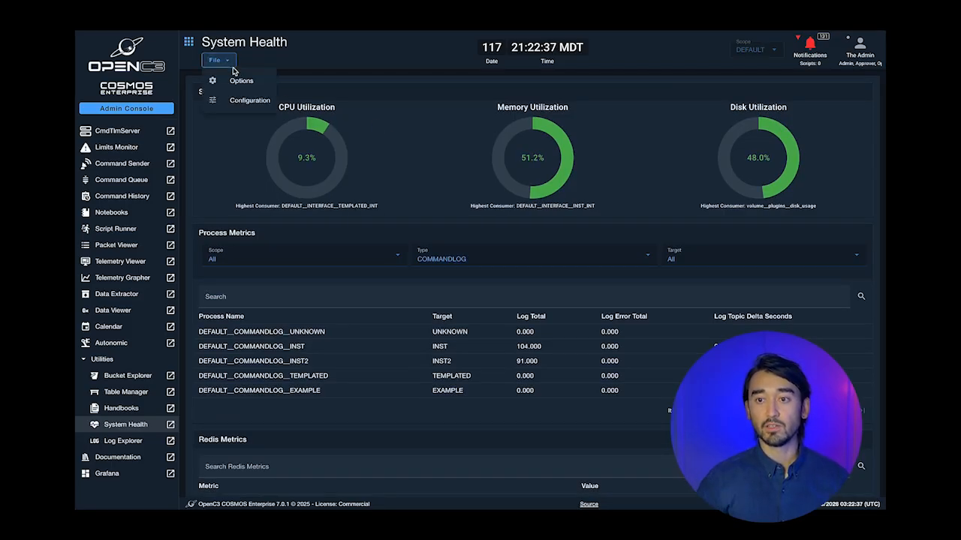
click(250, 99)
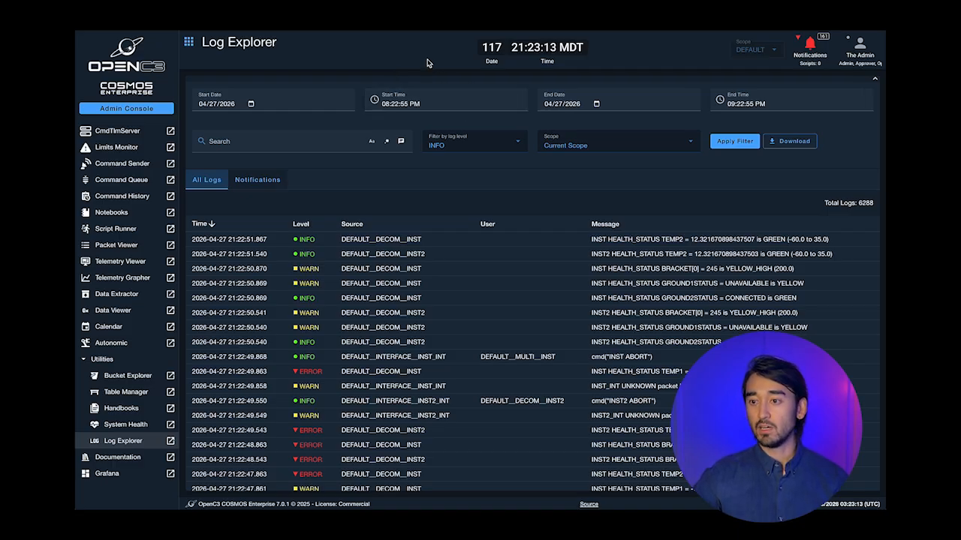
- Filter the notification log entries to show only HEALTH_STATUS messages
scroll(565, 216, down, 1)
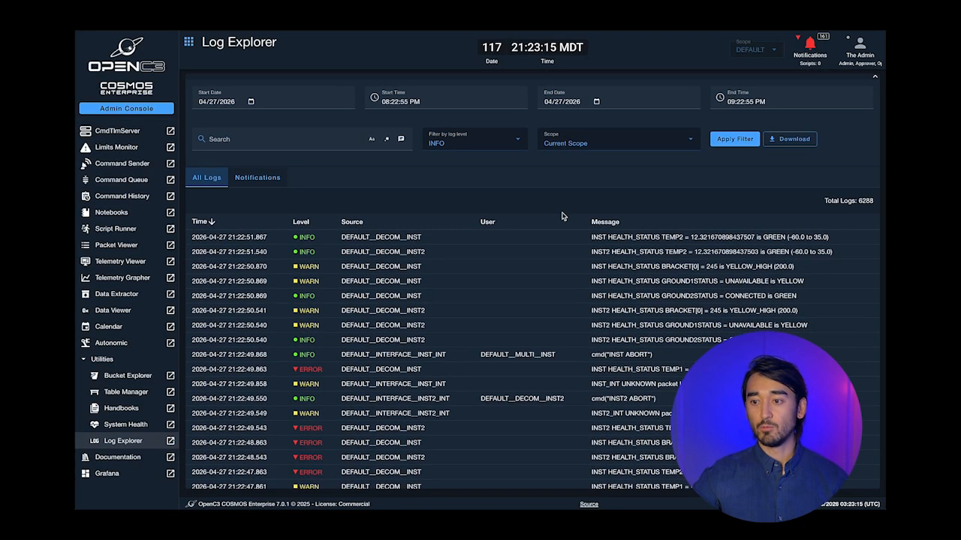
scroll(531, 322, down, 5)
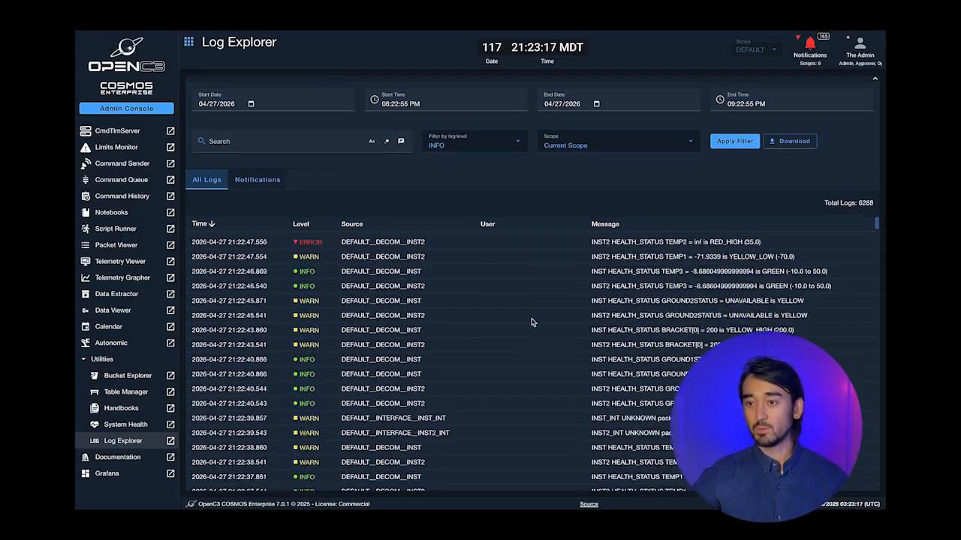
scroll(531, 322, down, 15)
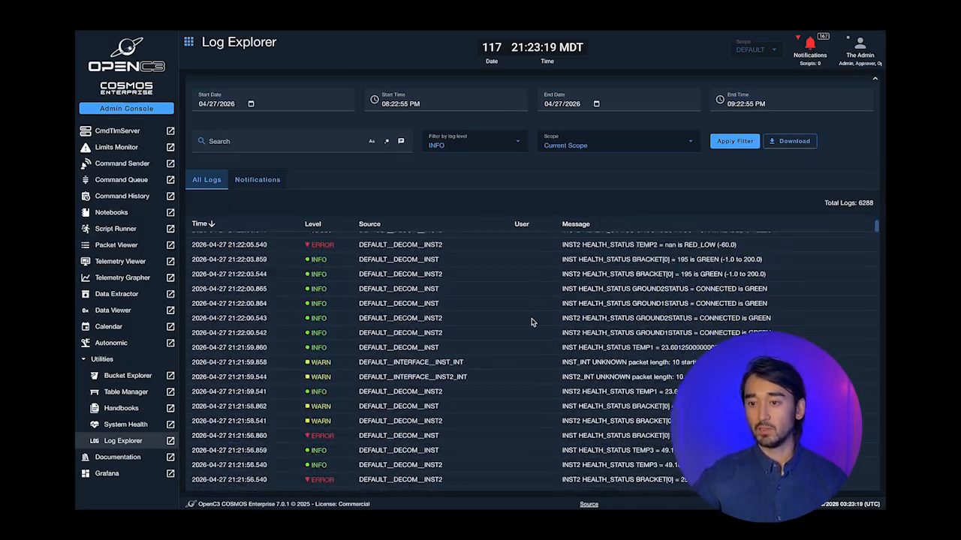
scroll(532, 322, down, 3)
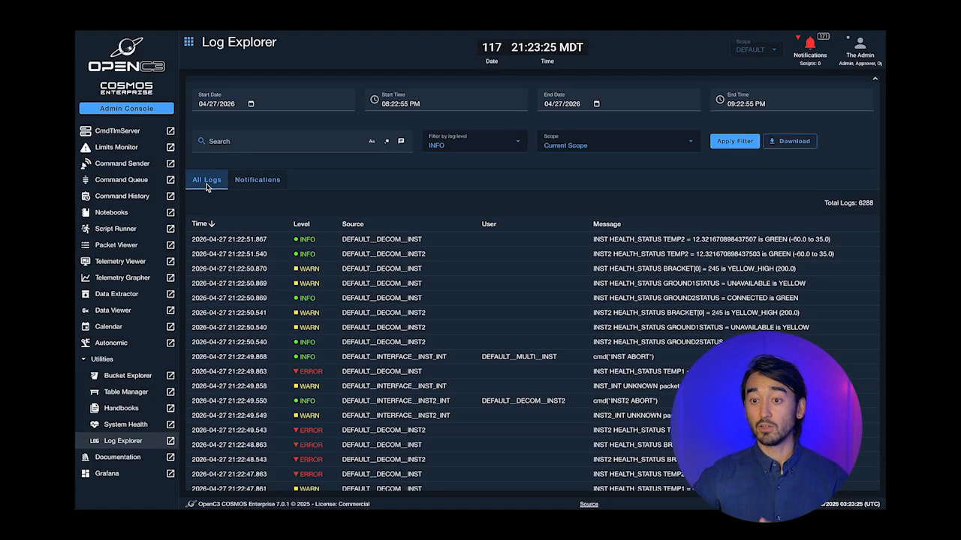
click(260, 183)
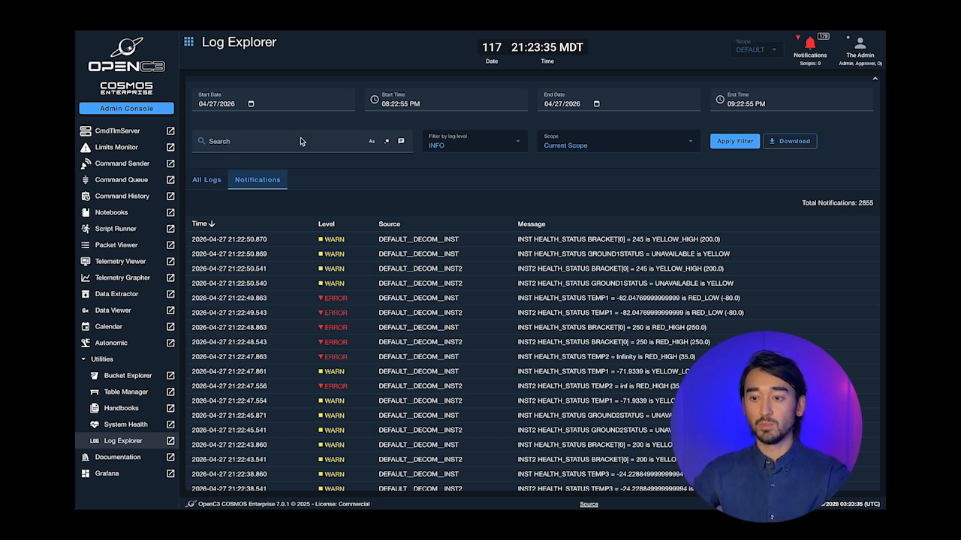
click(252, 142)
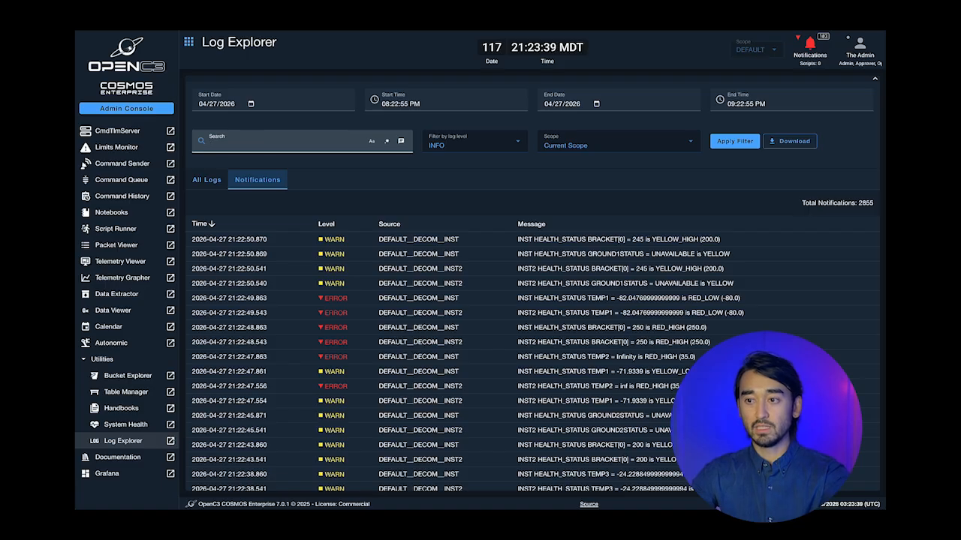
text(HEALTH_STA)
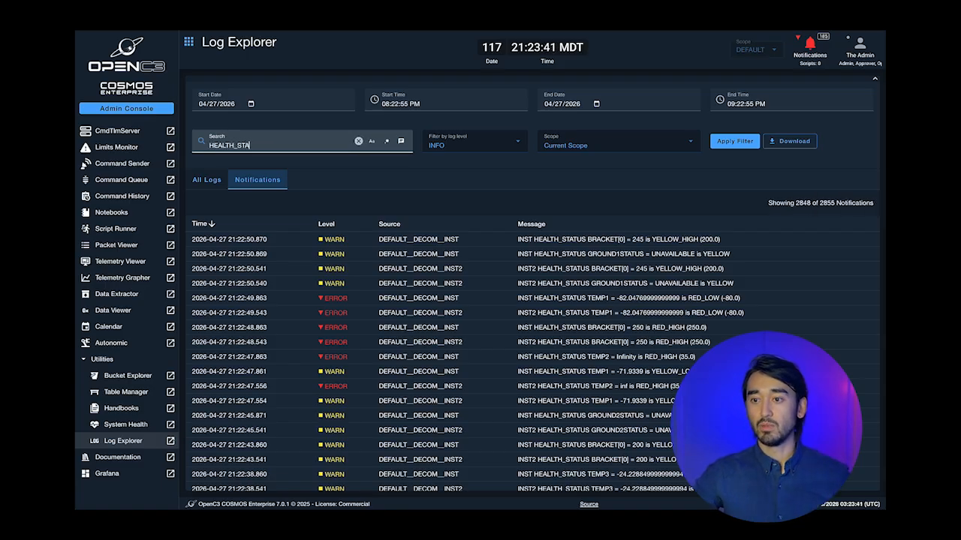
text(TUS)
click(734, 142)
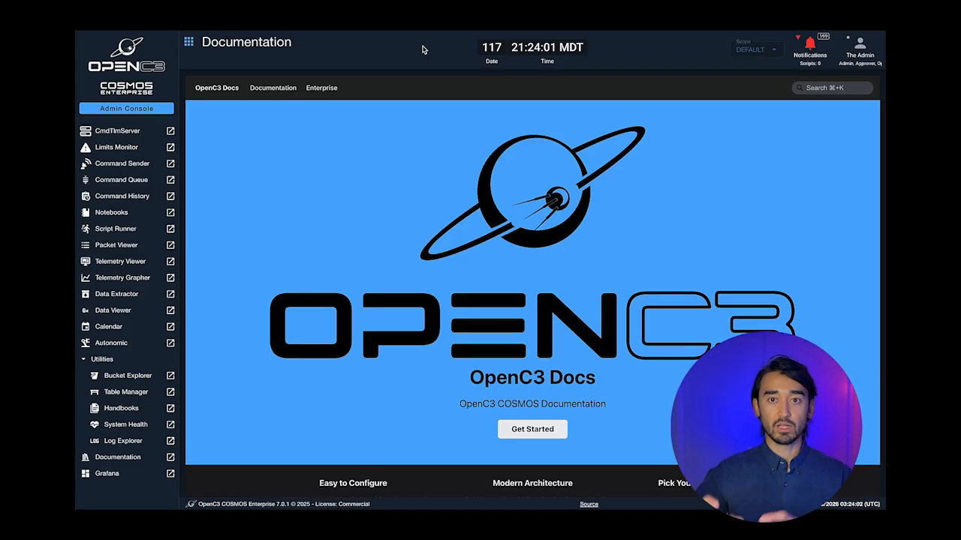
- Open the COSMOS docs introduction and expand Getting Started to list its topic pages
click(275, 89)
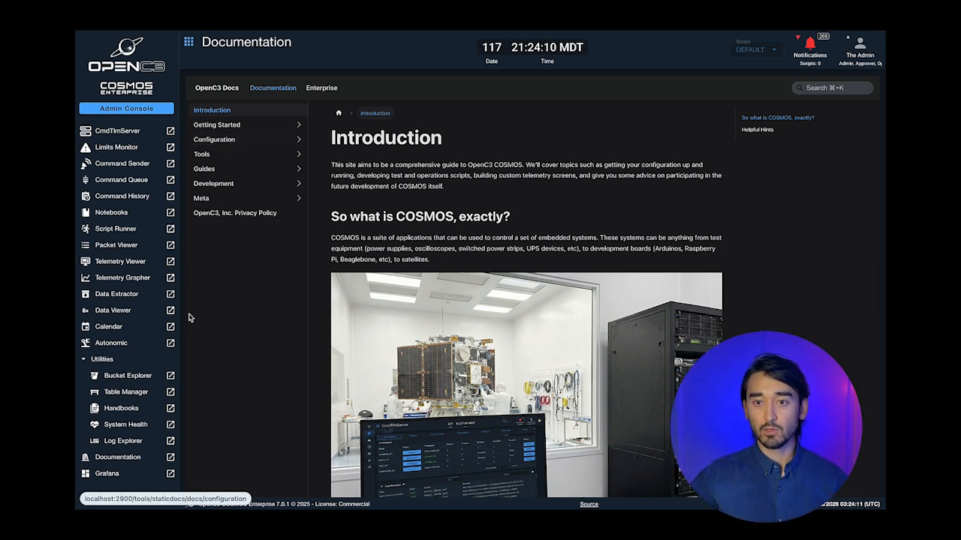
click(240, 126)
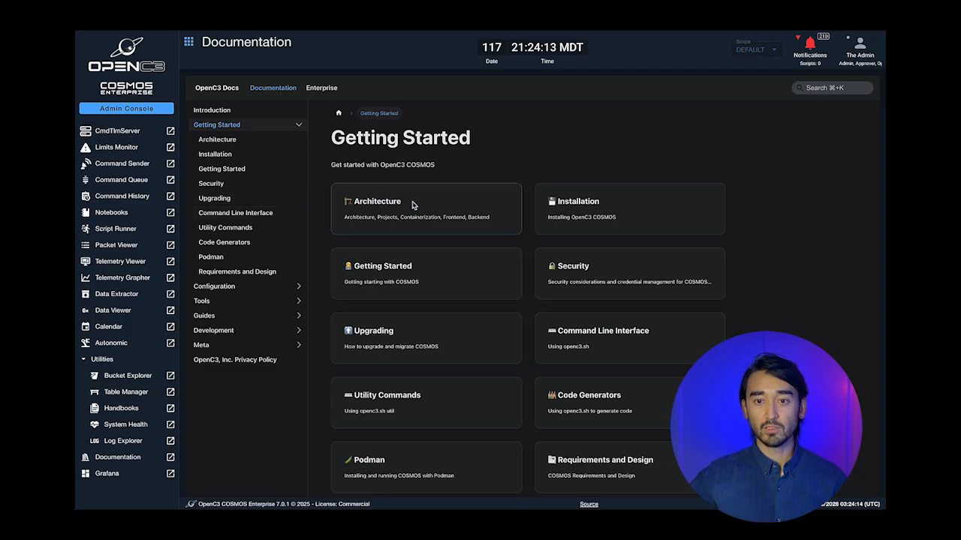
scroll(420, 203, down, 1)
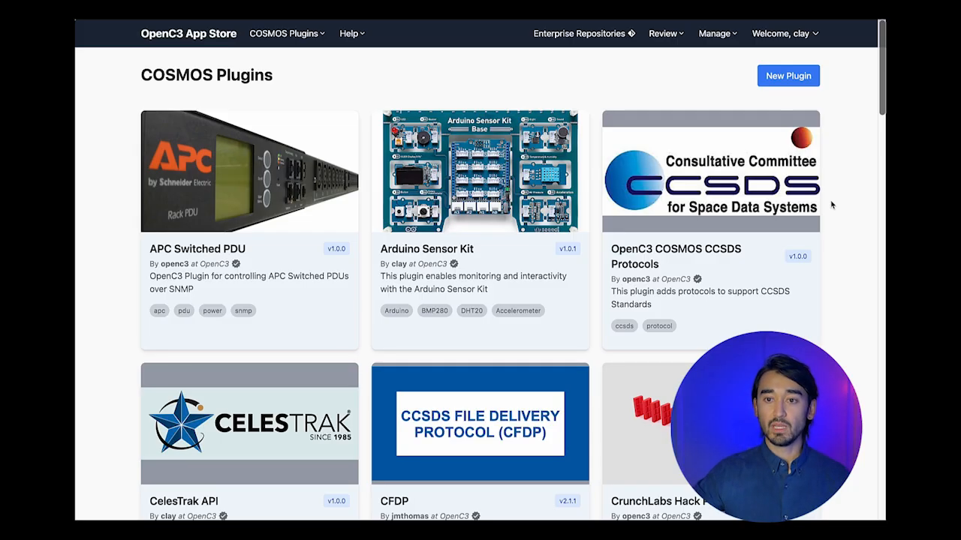
scroll(830, 204, down, 1)
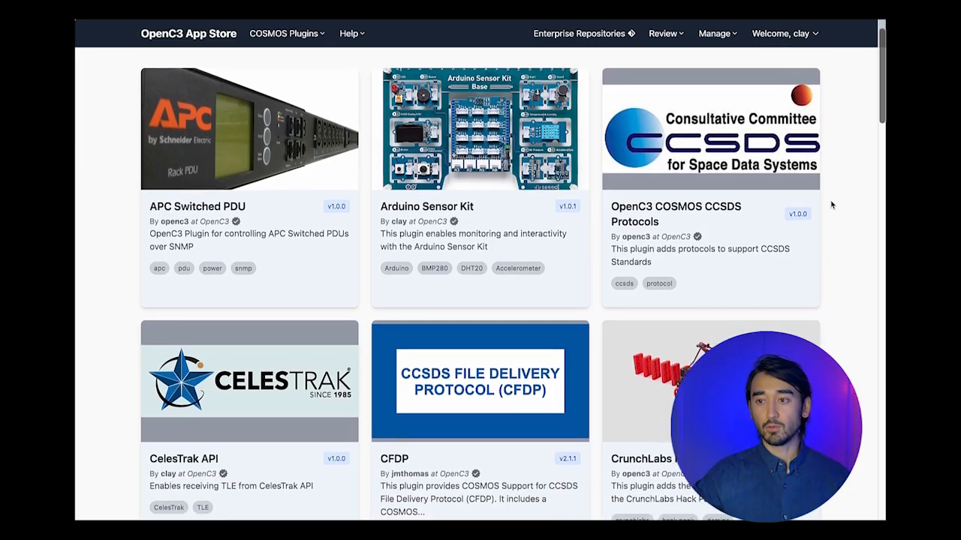
scroll(831, 204, down, 7)
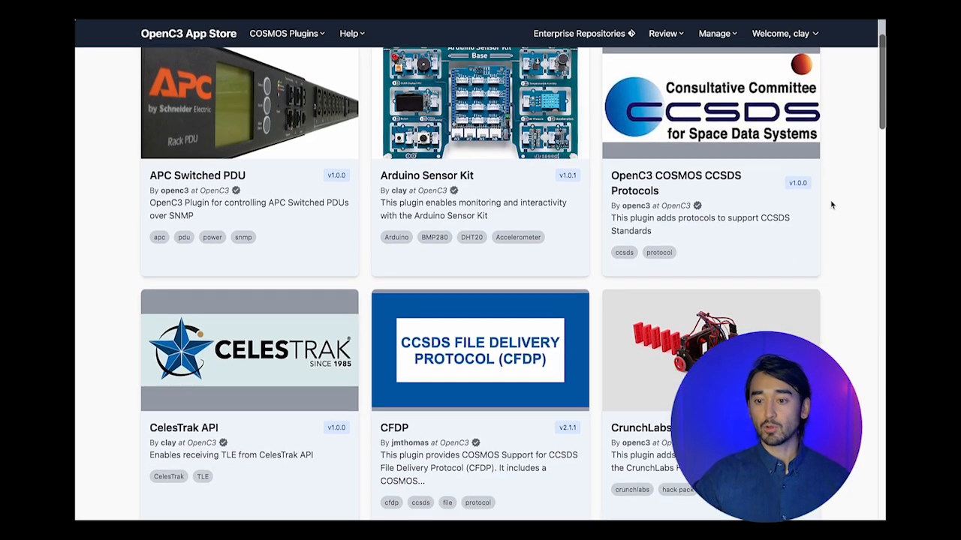
scroll(831, 204, down, 4)
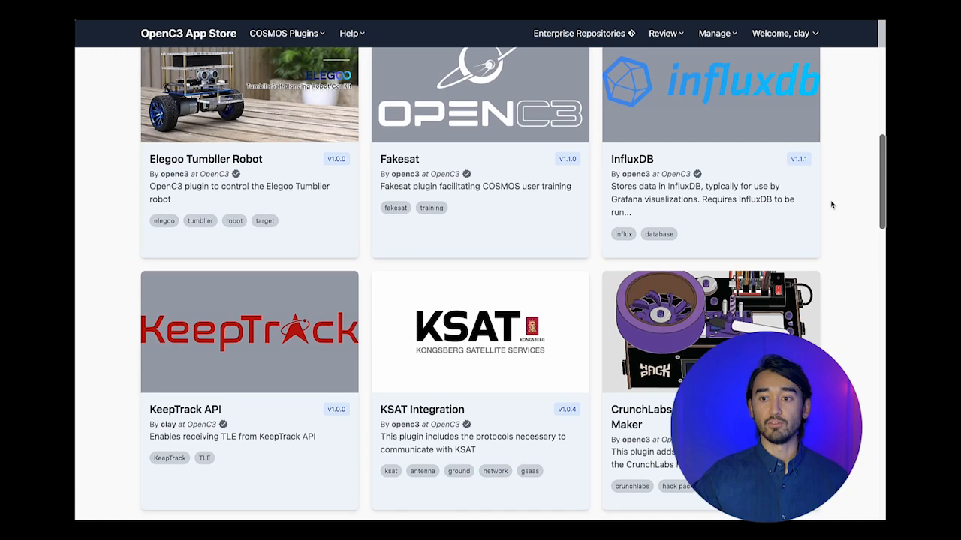
scroll(831, 204, down, 1)
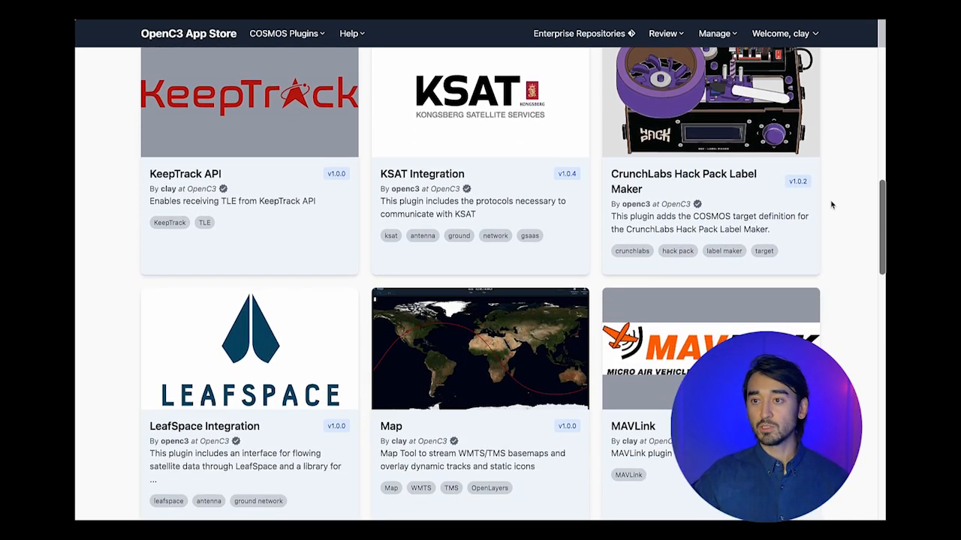
scroll(831, 204, down, 1)
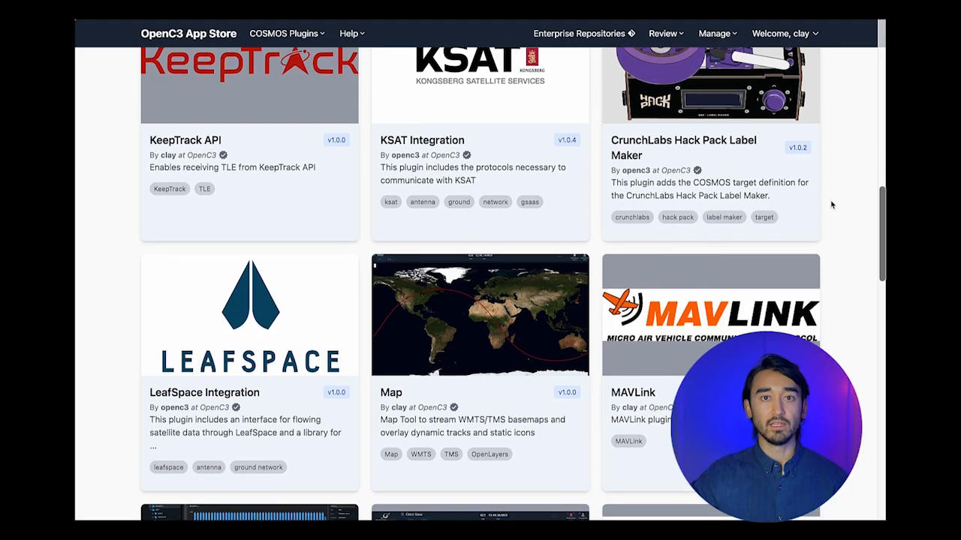
scroll(831, 204, down, 3)
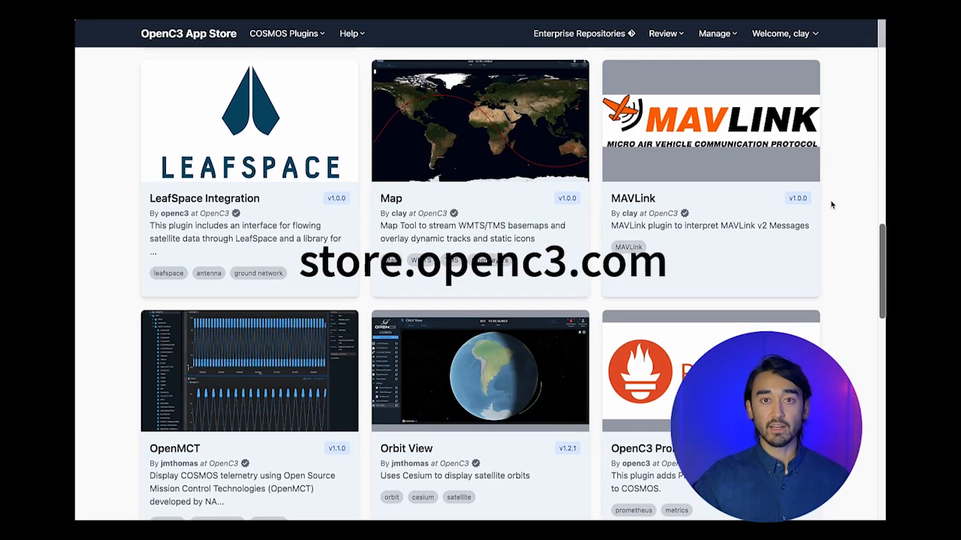
scroll(831, 204, down, 2)
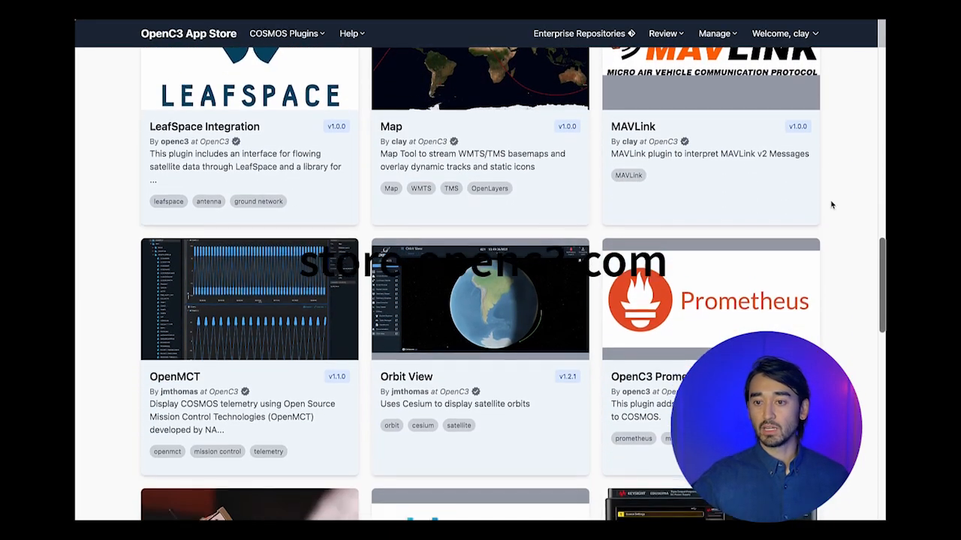
scroll(830, 204, down, 2)
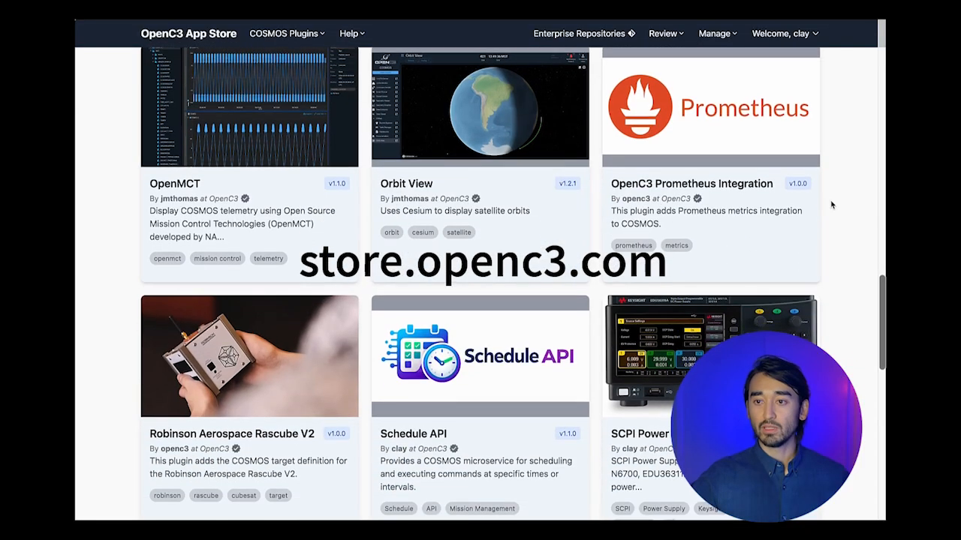
click(454, 141)
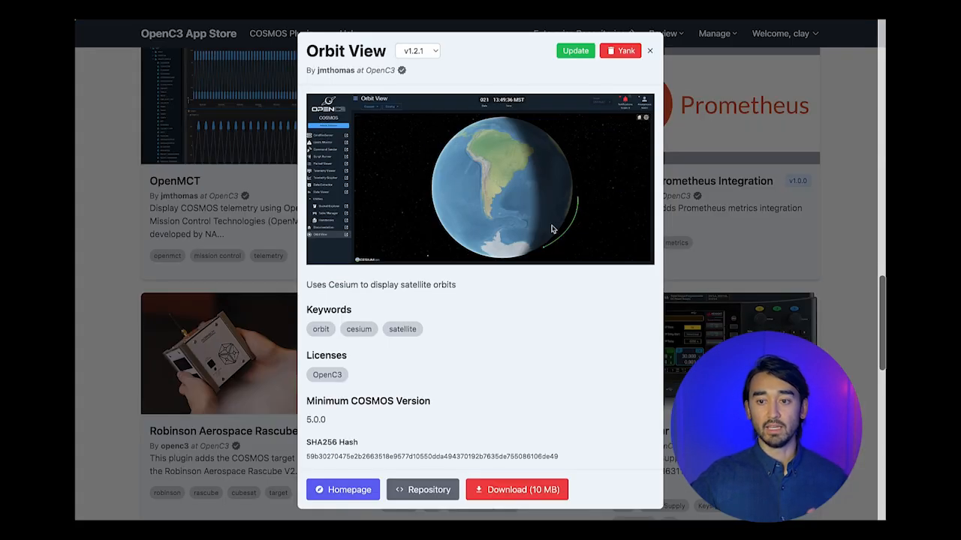
scroll(481, 223, down, 1)
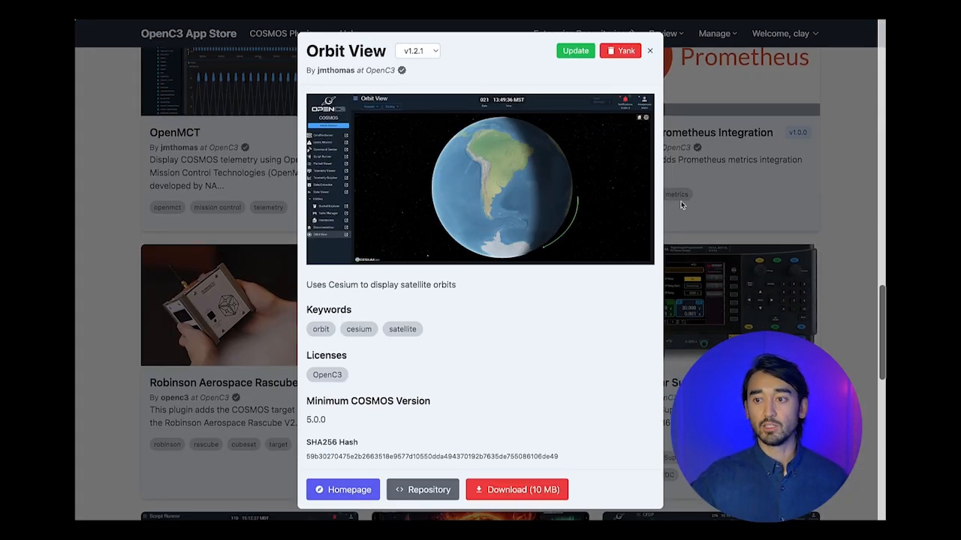
click(844, 201)
scroll(845, 201, down, 2)
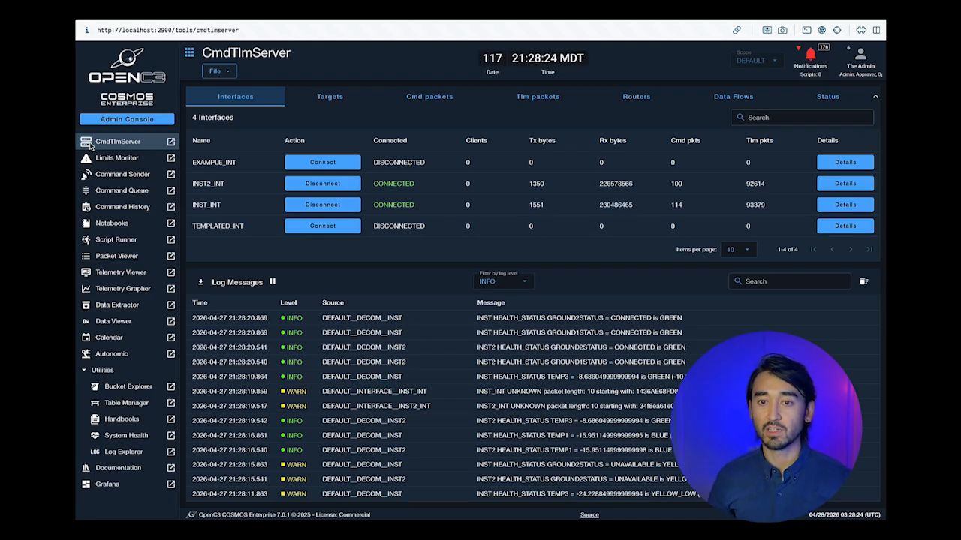
- Browse the Admin Console plugin store down to the Space Weather Alerts card
click(120, 119)
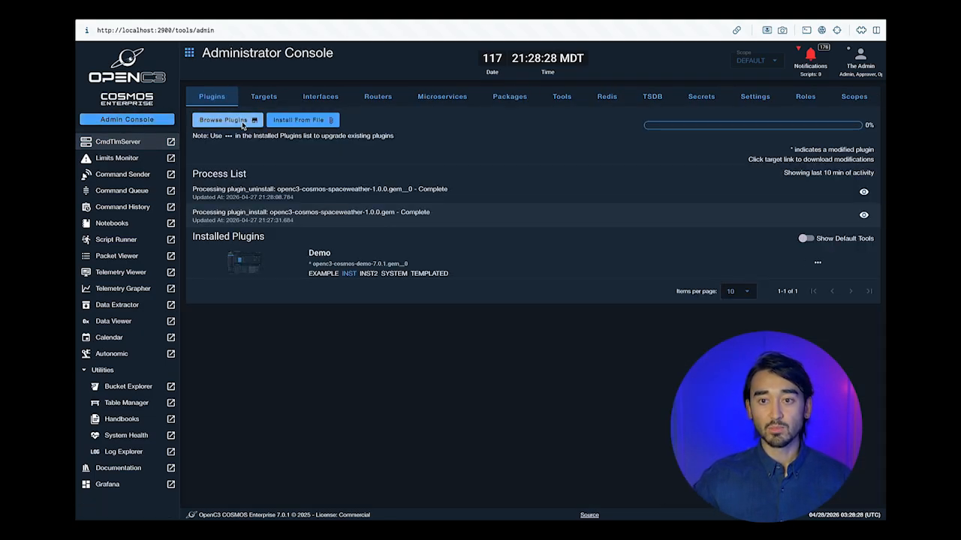
click(243, 122)
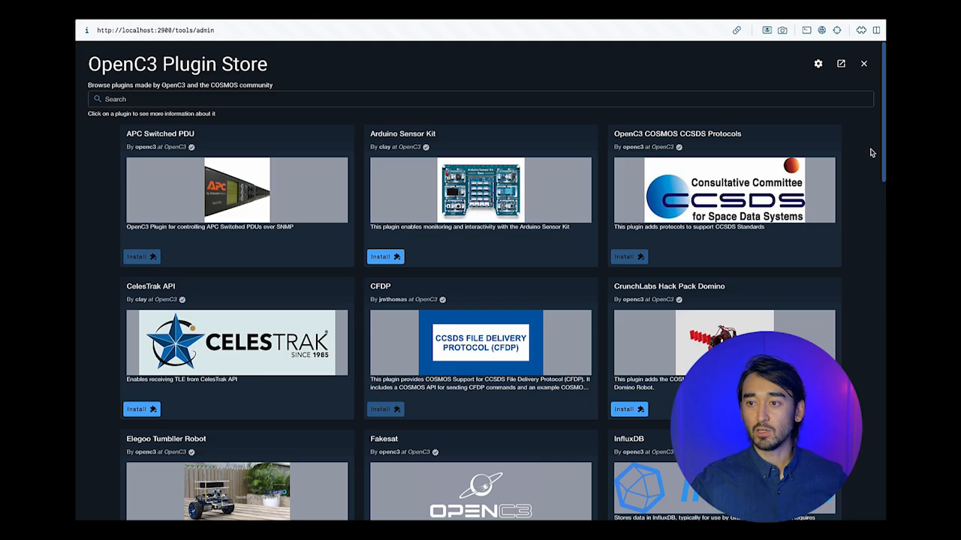
scroll(485, 160, down, 1)
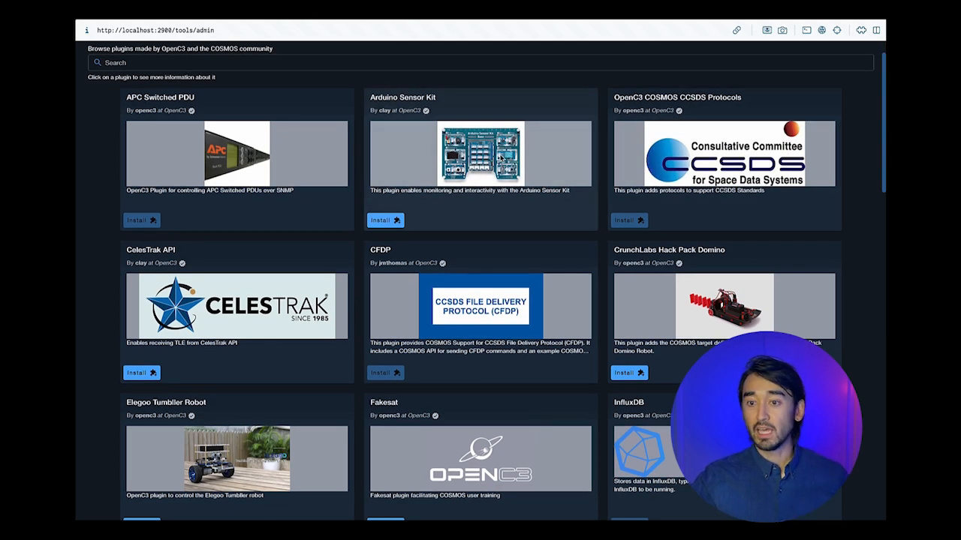
scroll(500, 158, down, 1)
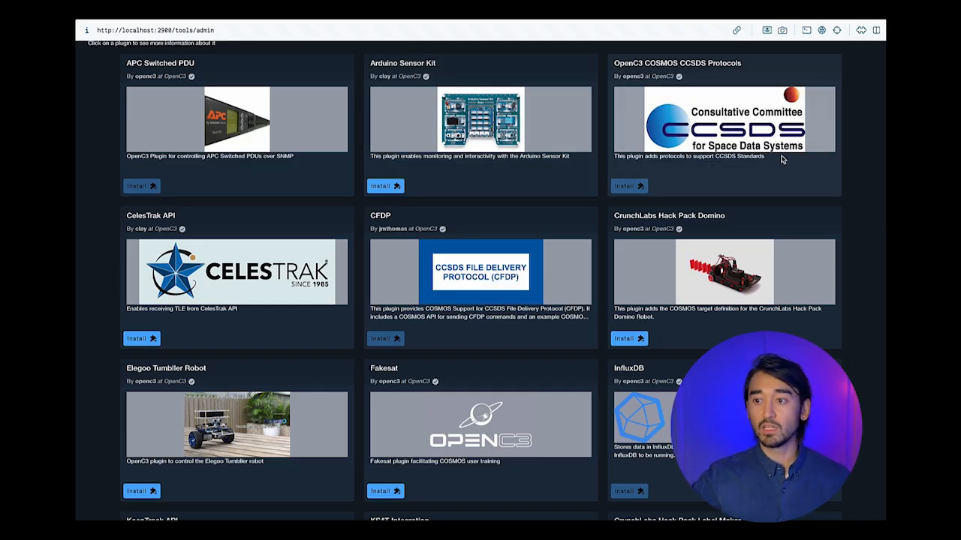
scroll(841, 182, down, 6)
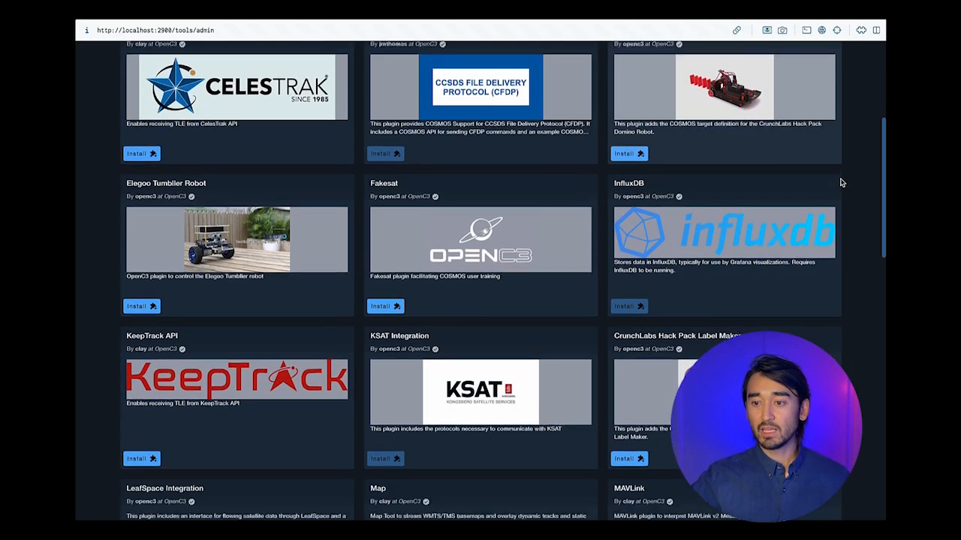
scroll(841, 182, down, 5)
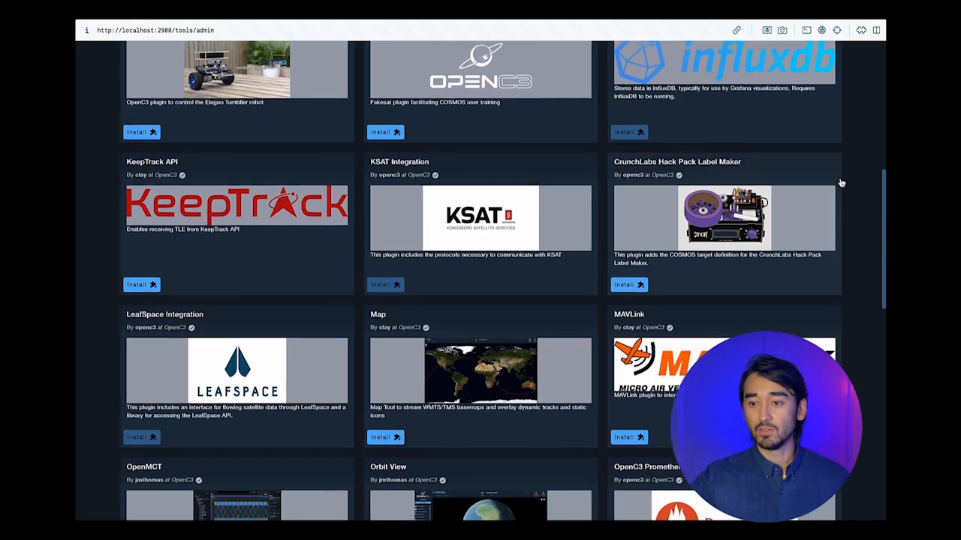
scroll(840, 183, down, 8)
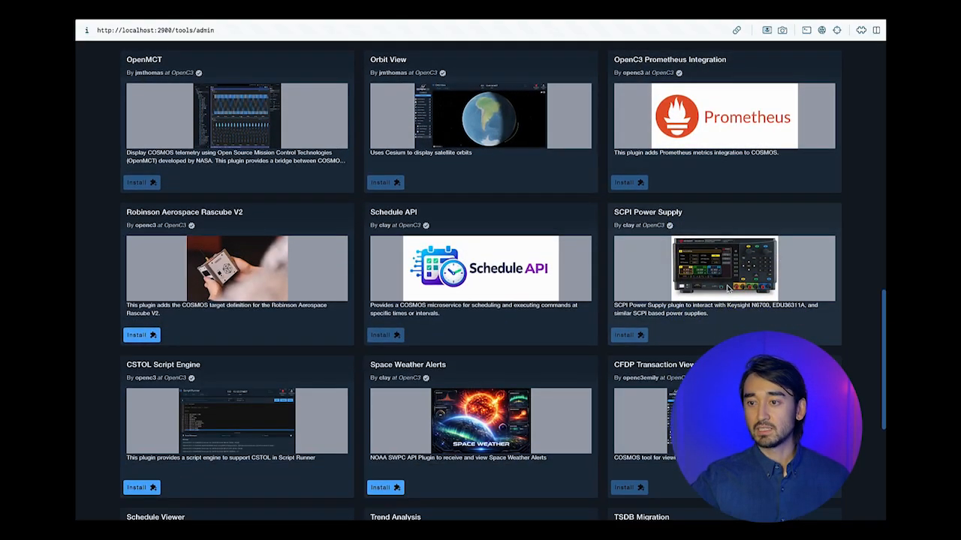
scroll(731, 297, down, 1)
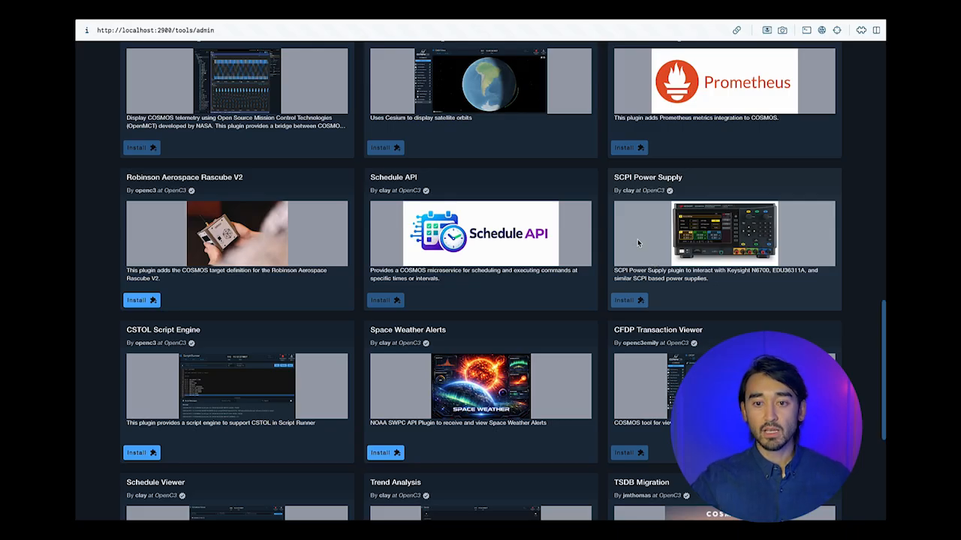
scroll(637, 242, down, 2)
scroll(638, 242, up, 5)
scroll(637, 243, up, 10)
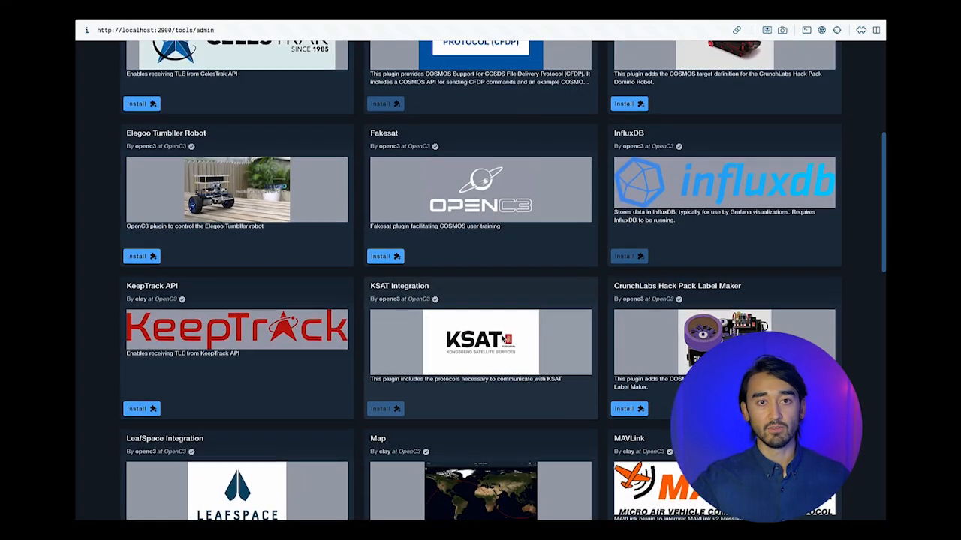
scroll(501, 339, down, 6)
scroll(501, 339, down, 10)
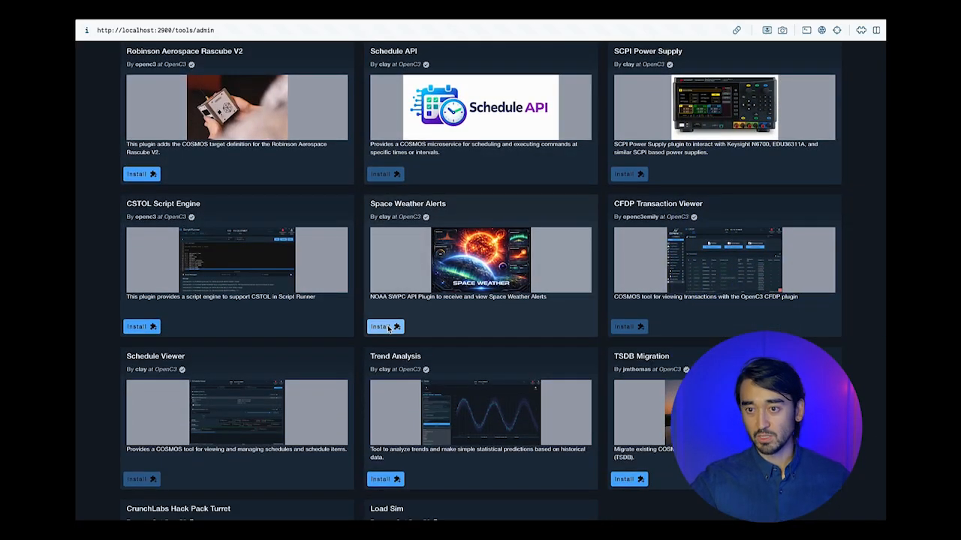
- Install Space Weather Alerts with default SPACEWEATHER target after reviewing its plugin.txt
click(388, 328)
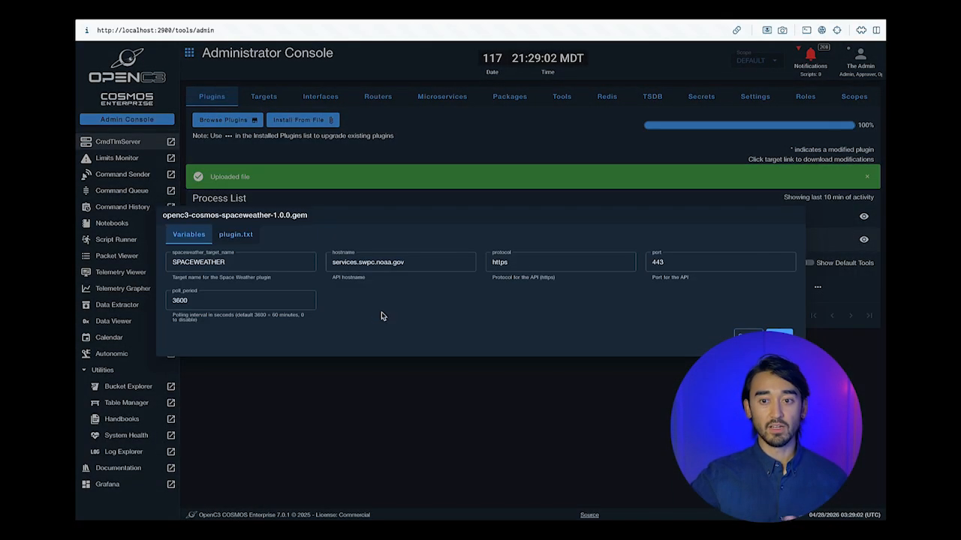
click(243, 237)
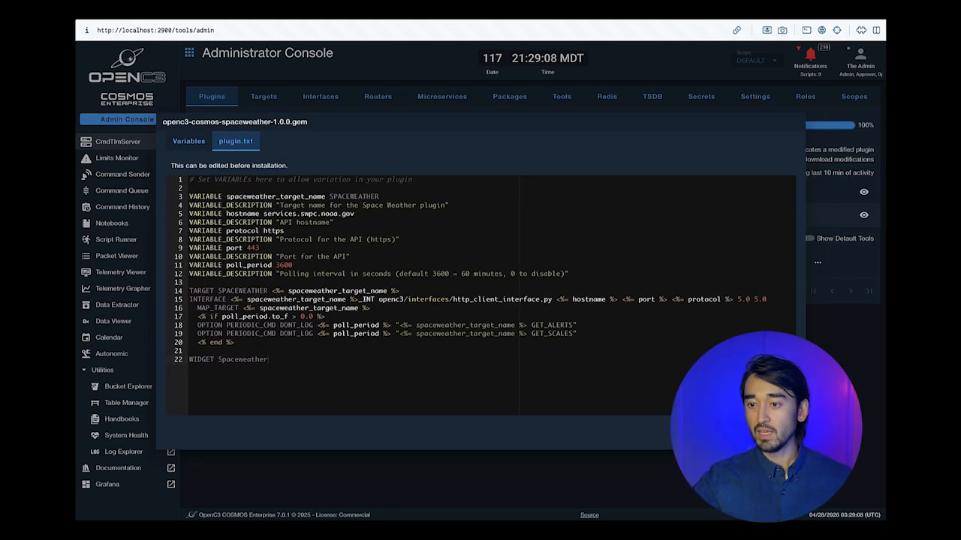
click(773, 433)
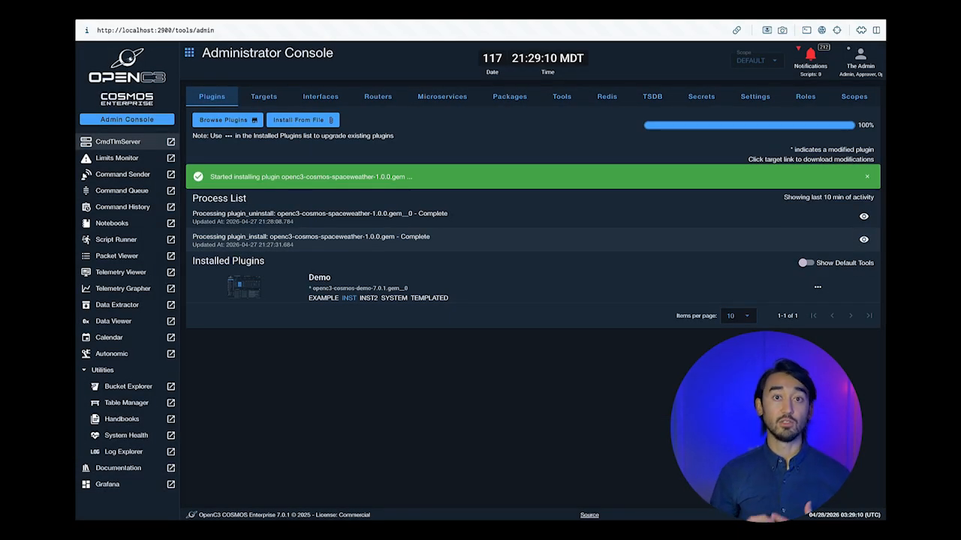